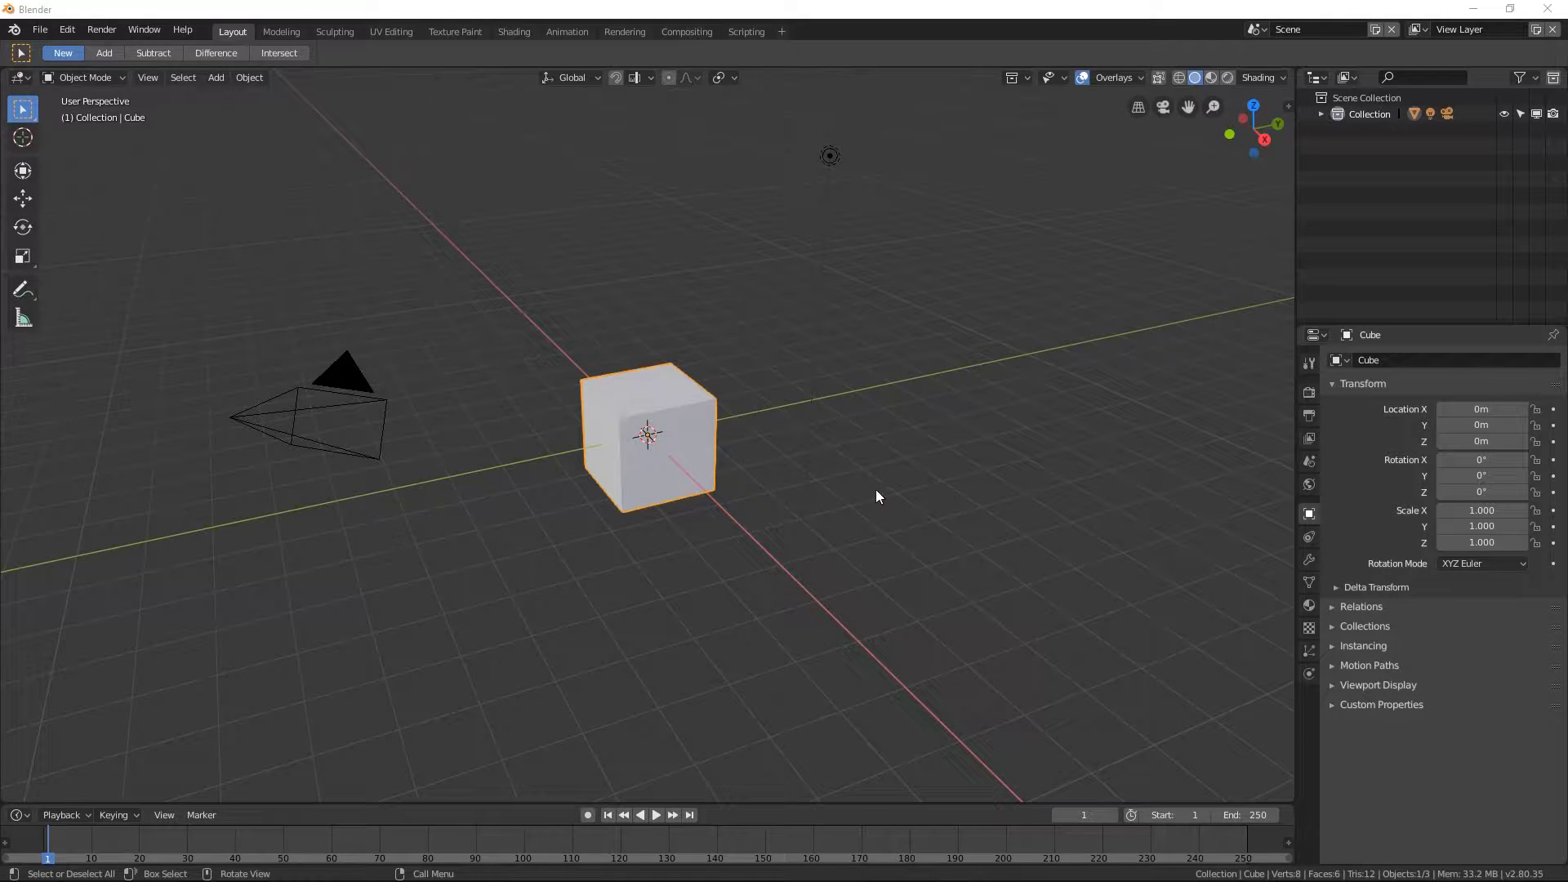
Step: Widen the 3D viewport's tool column until the tool names are displayed
{"action": "middle_click_drag", "start_coordinate": [916, 494], "coordinate": [881, 504]}
{"action": "mouse_move", "coordinate": [717, 483]}
{"action": "middle_mouse_down"}
{"action": "mouse_move", "coordinate": [883, 508]}
{"action": "mouse_move", "coordinate": [875, 532]}
{"action": "mouse_move", "coordinate": [730, 506]}
{"action": "middle_mouse_up"}
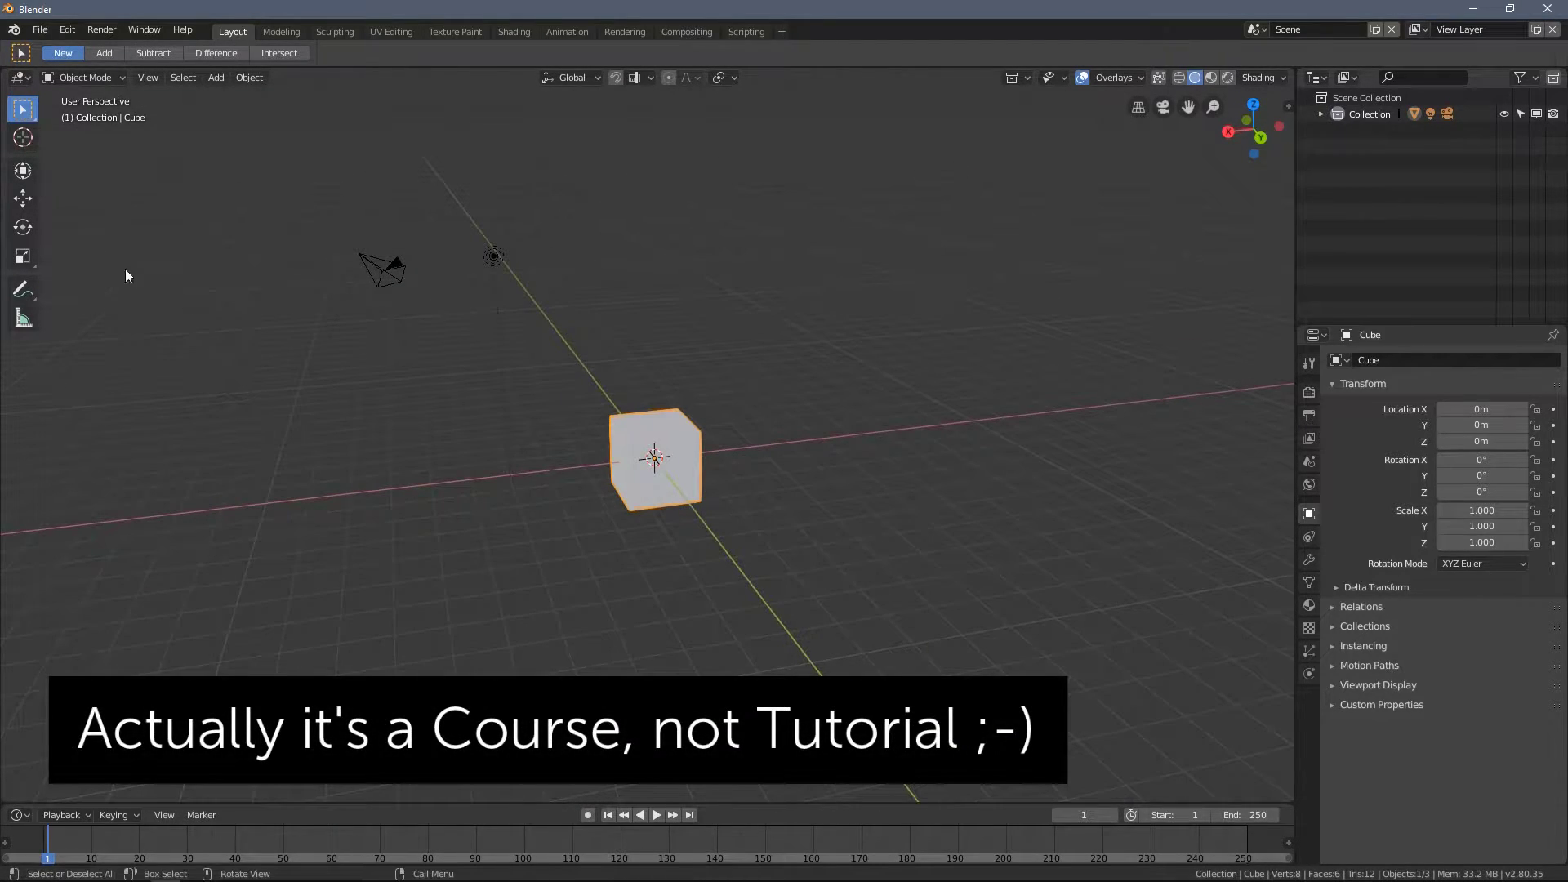
{"action": "left_click_drag", "start_coordinate": [45, 209], "coordinate": [140, 214]}
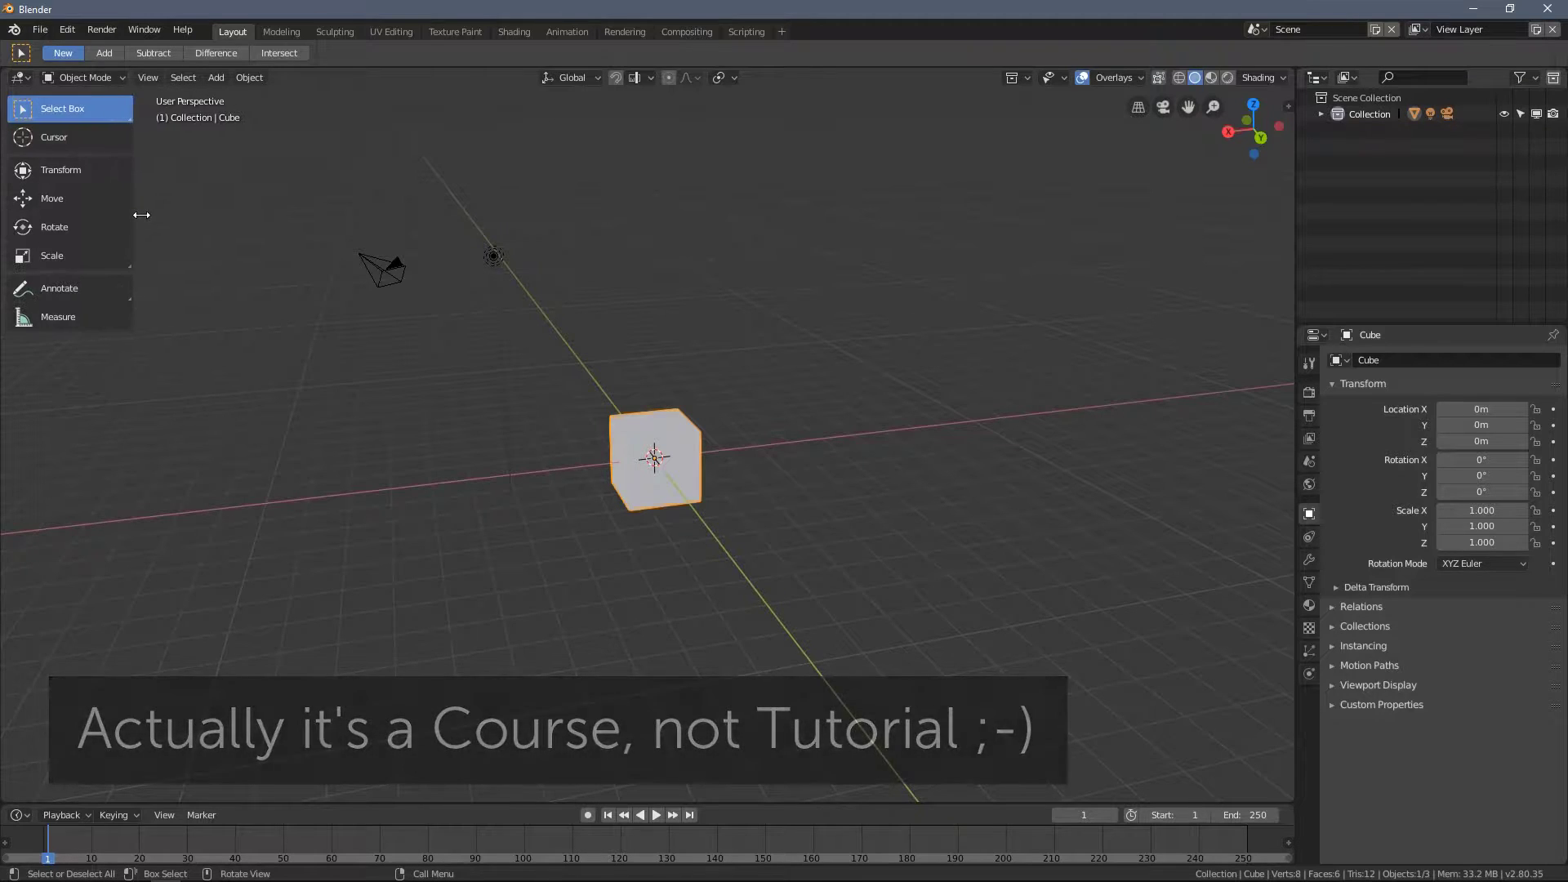
{"action": "middle_click_drag", "start_coordinate": [441, 335], "coordinate": [343, 311]}
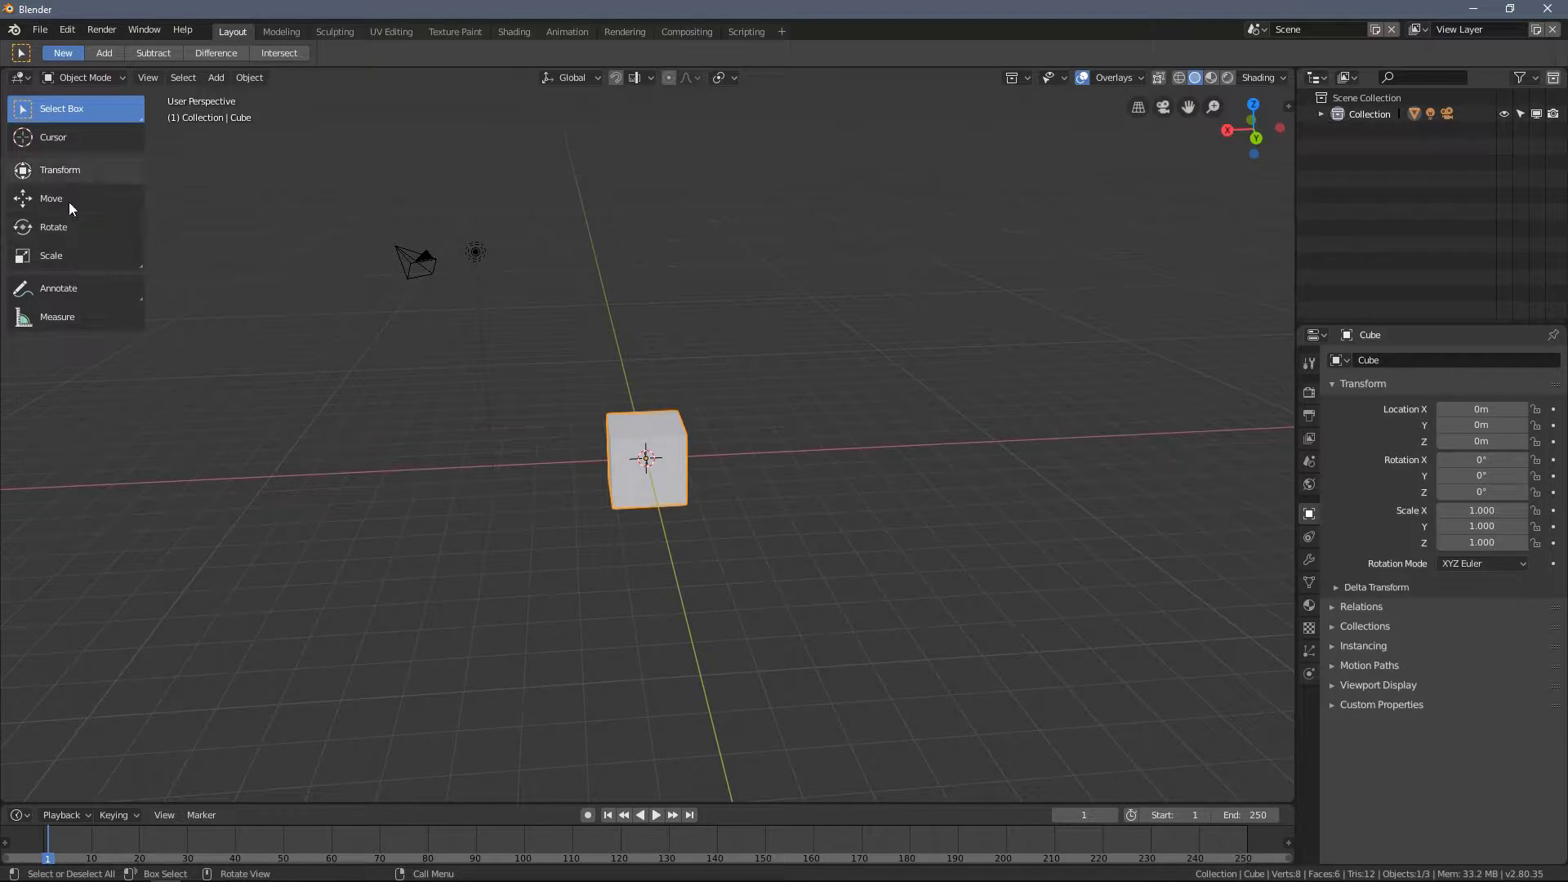
{"action": "middle_click_drag", "start_coordinate": [574, 401], "coordinate": [662, 396]}
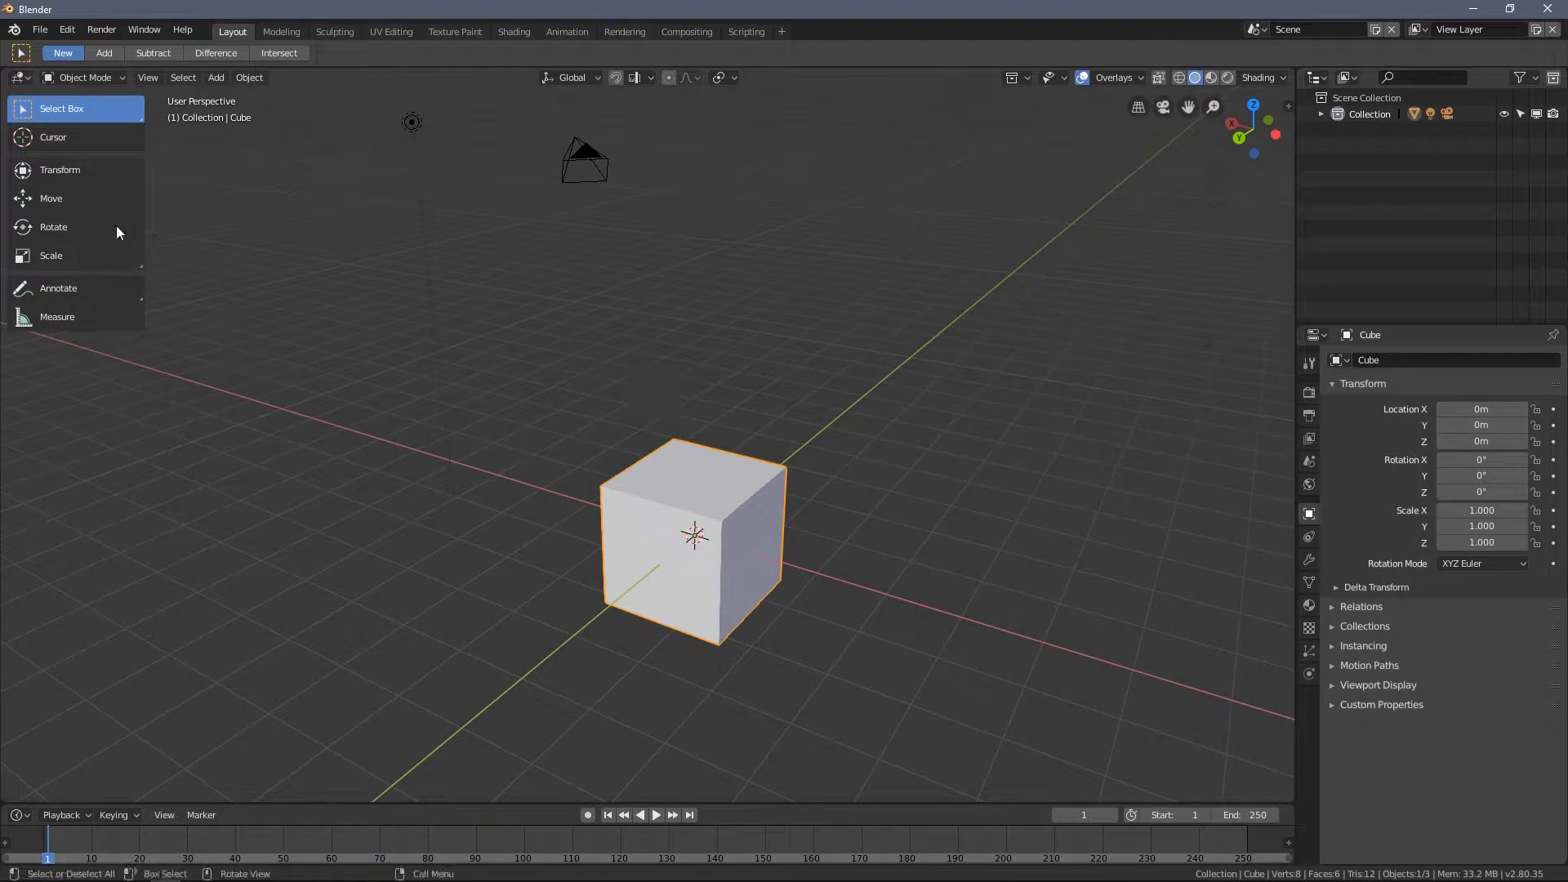
Step: Move the cube with the Move tool to about 2.17 m on X and 1.89 m on Y
{"action": "left_click", "coordinate": [73, 204]}
{"action": "middle_click_drag", "start_coordinate": [696, 535], "coordinate": [797, 459]}
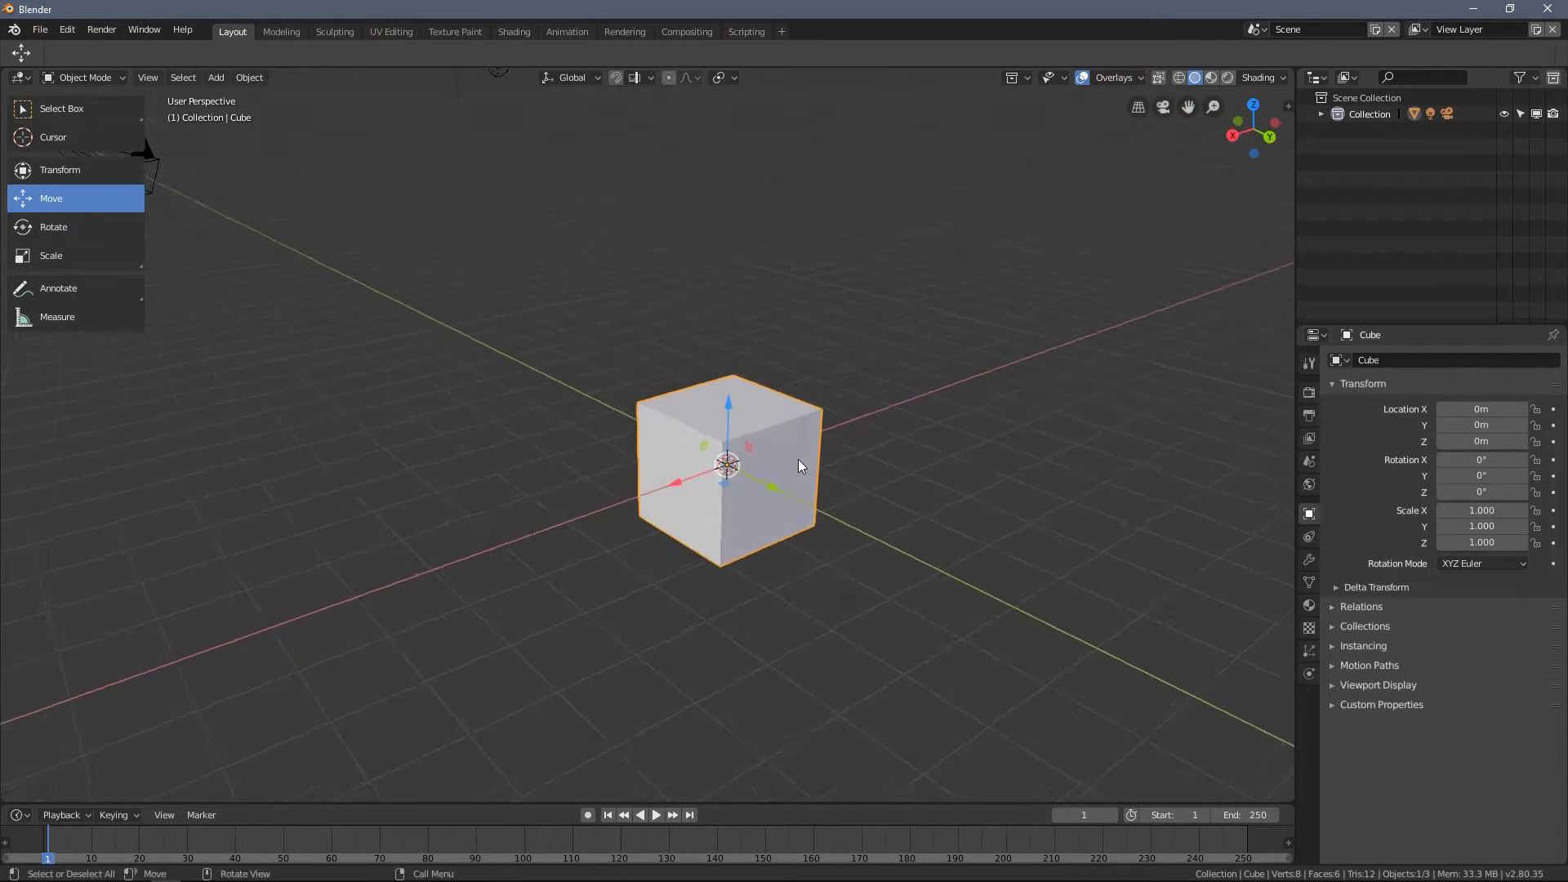
{"action": "scroll", "coordinate": [722, 433], "scroll_direction": "up", "scroll_amount": 2}
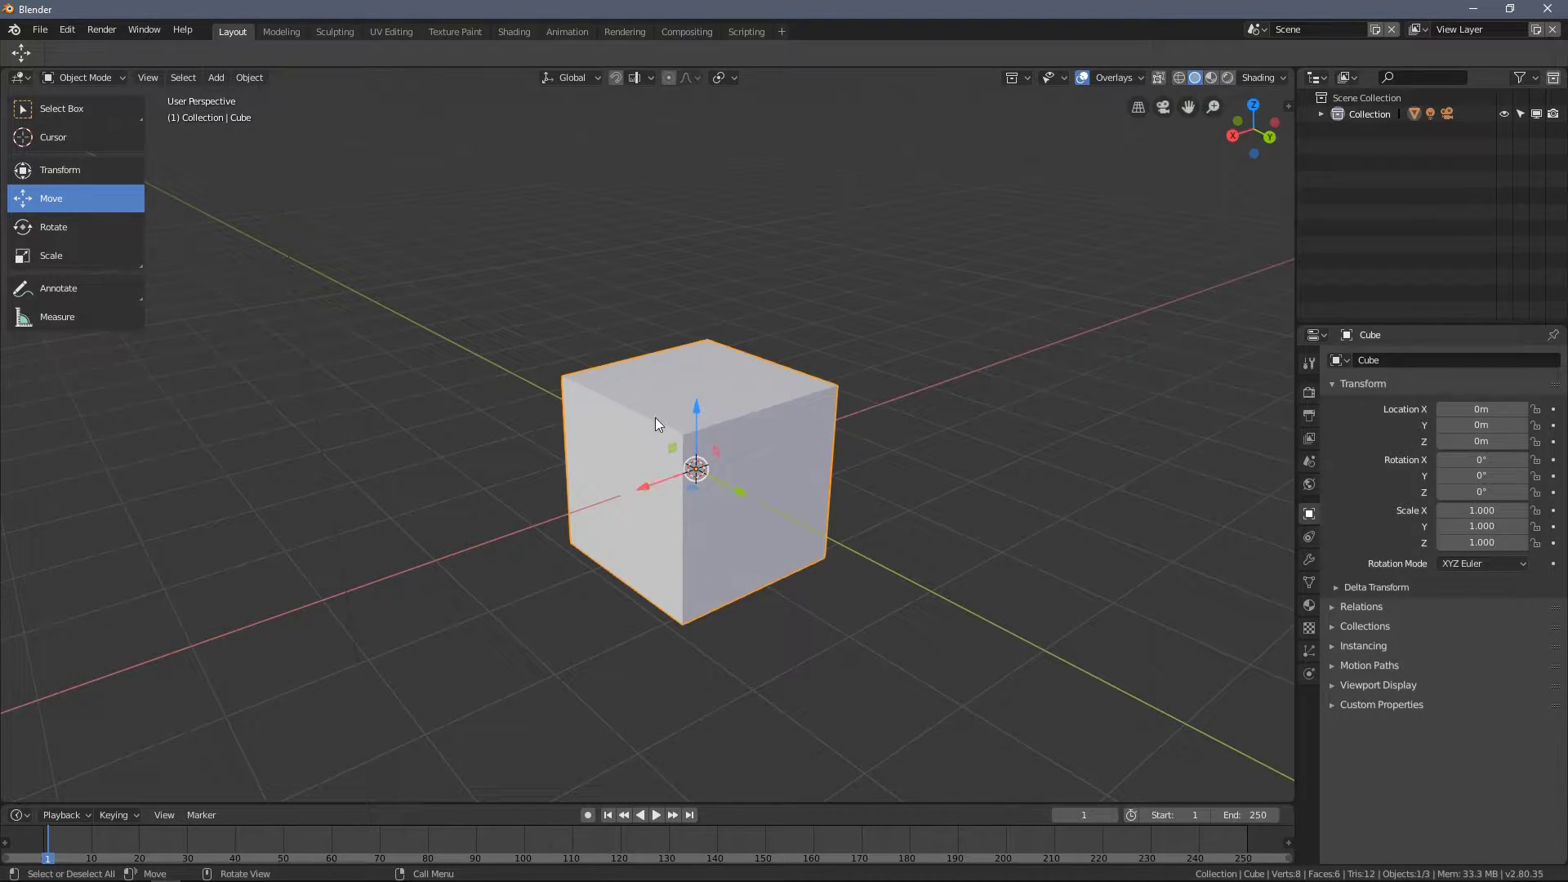
{"action": "scroll", "coordinate": [706, 467], "scroll_direction": "down", "scroll_amount": 3}
{"action": "mouse_move", "coordinate": [705, 467]}
{"action": "middle_mouse_down"}
{"action": "mouse_move", "coordinate": [773, 444]}
{"action": "mouse_move", "coordinate": [731, 505]}
{"action": "mouse_move", "coordinate": [730, 469]}
{"action": "middle_mouse_up"}
{"action": "scroll", "coordinate": [690, 505], "scroll_direction": "down", "scroll_amount": 2}
{"action": "scroll", "coordinate": [691, 464], "scroll_direction": "up", "scroll_amount": 1}
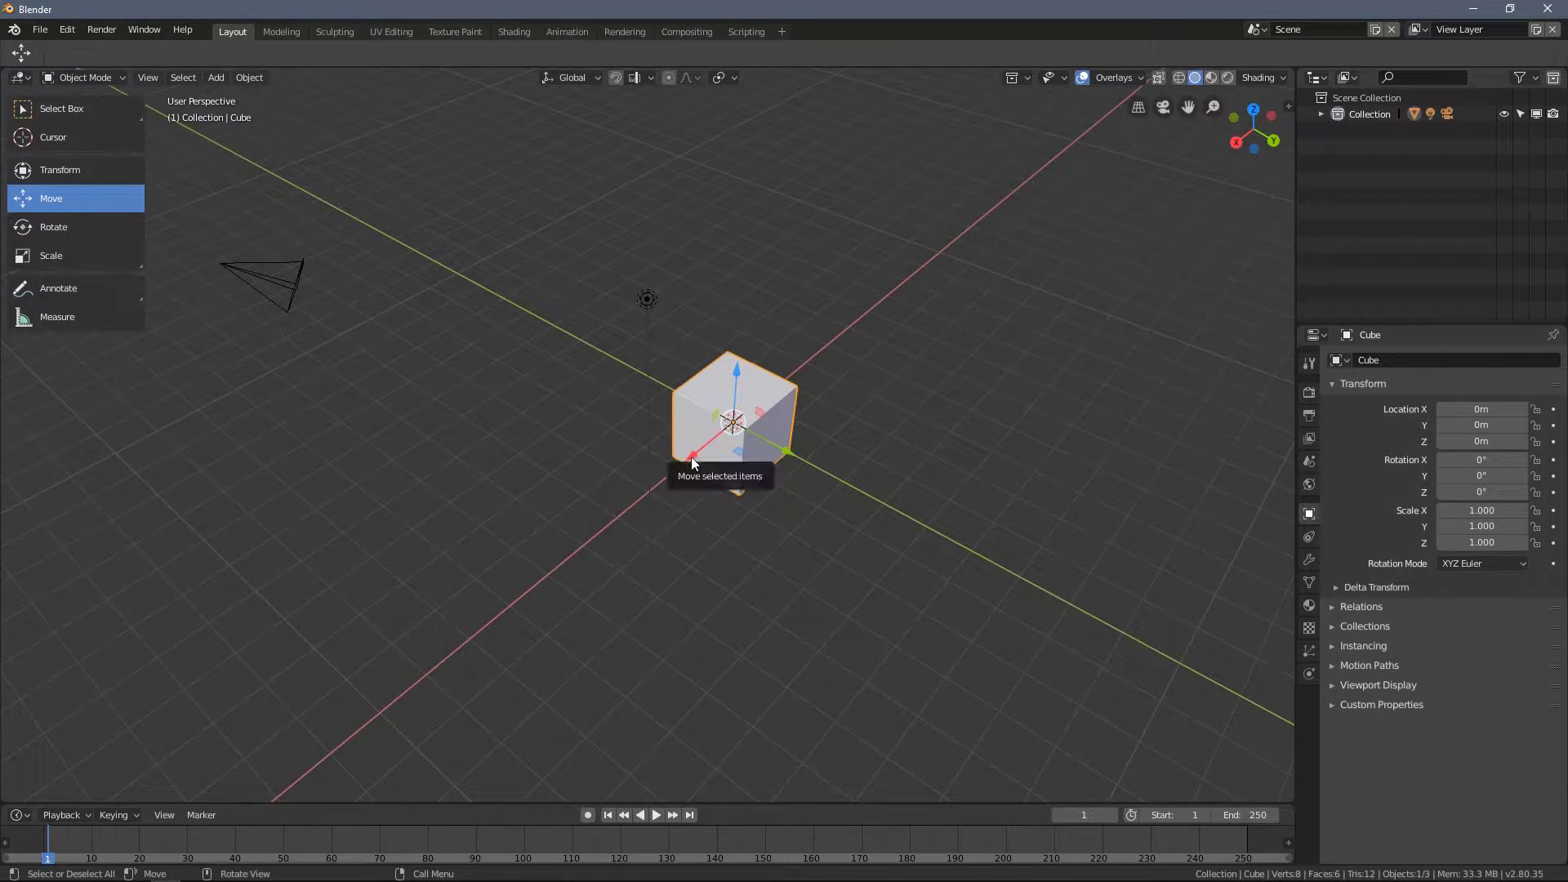
{"action": "left_click_drag", "start_coordinate": [693, 457], "coordinate": [615, 611]}
{"action": "left_click_drag", "start_coordinate": [730, 507], "coordinate": [813, 558]}
{"action": "middle_click_drag", "start_coordinate": [709, 507], "coordinate": [801, 392]}
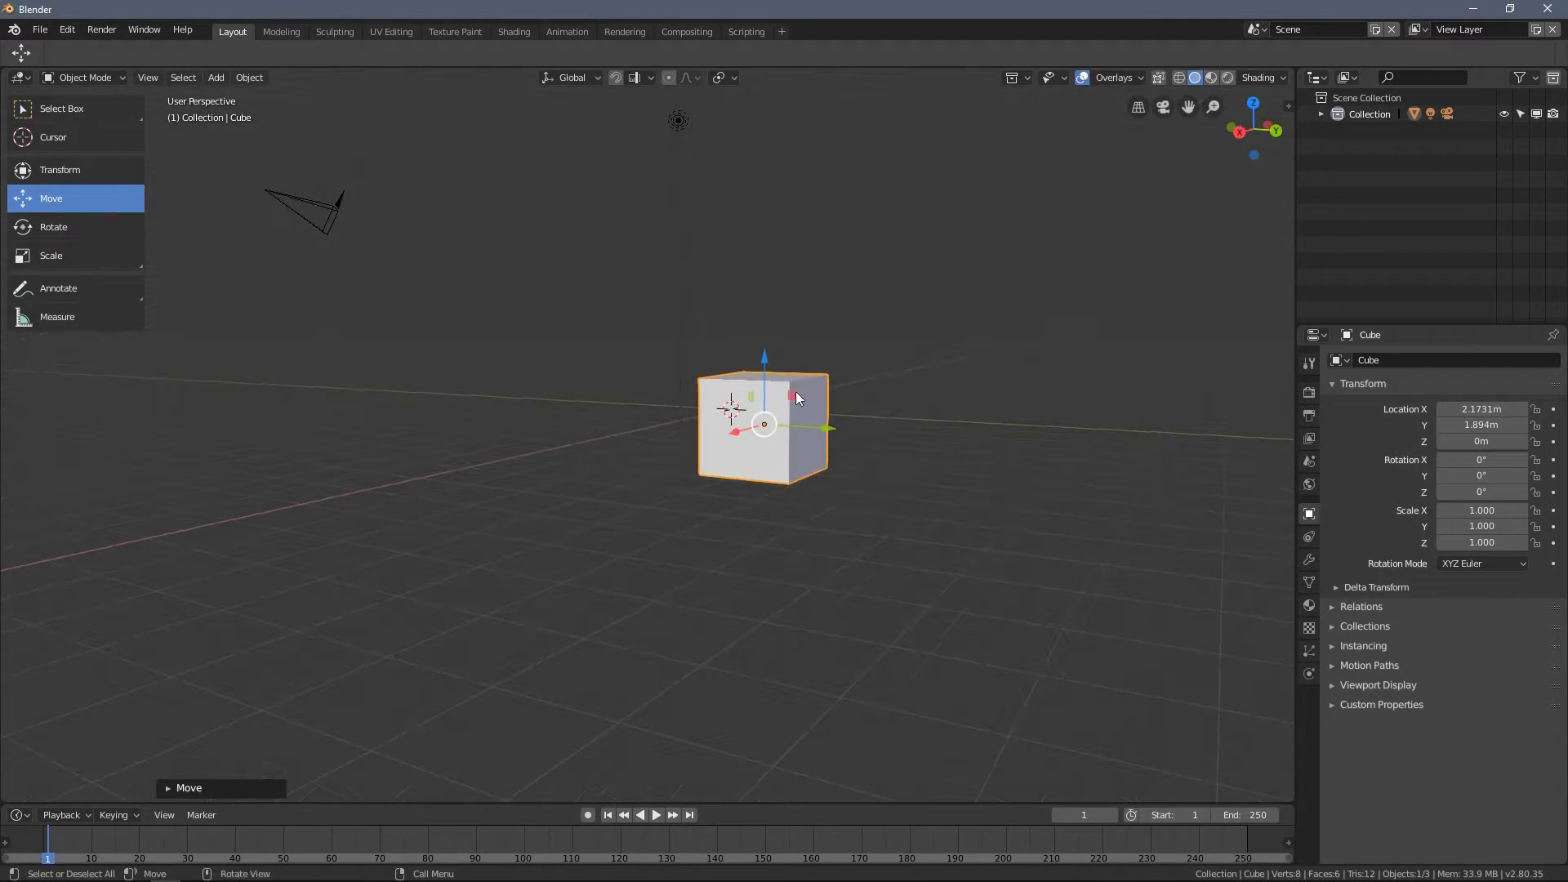
Step: Move the cube along the Y and Z axes to about Y -2.24 m and Z 0.38 m
{"action": "middle_click_drag", "start_coordinate": [747, 347], "coordinate": [729, 408]}
{"action": "mouse_move", "coordinate": [699, 248]}
{"action": "middle_mouse_down"}
{"action": "mouse_move", "coordinate": [725, 286]}
{"action": "mouse_move", "coordinate": [701, 270]}
{"action": "middle_mouse_up"}
{"action": "left_click_drag", "start_coordinate": [701, 375], "coordinate": [614, 336]}
{"action": "middle_click_drag", "start_coordinate": [614, 336], "coordinate": [794, 367]}
{"action": "left_click_drag", "start_coordinate": [870, 420], "coordinate": [710, 422]}
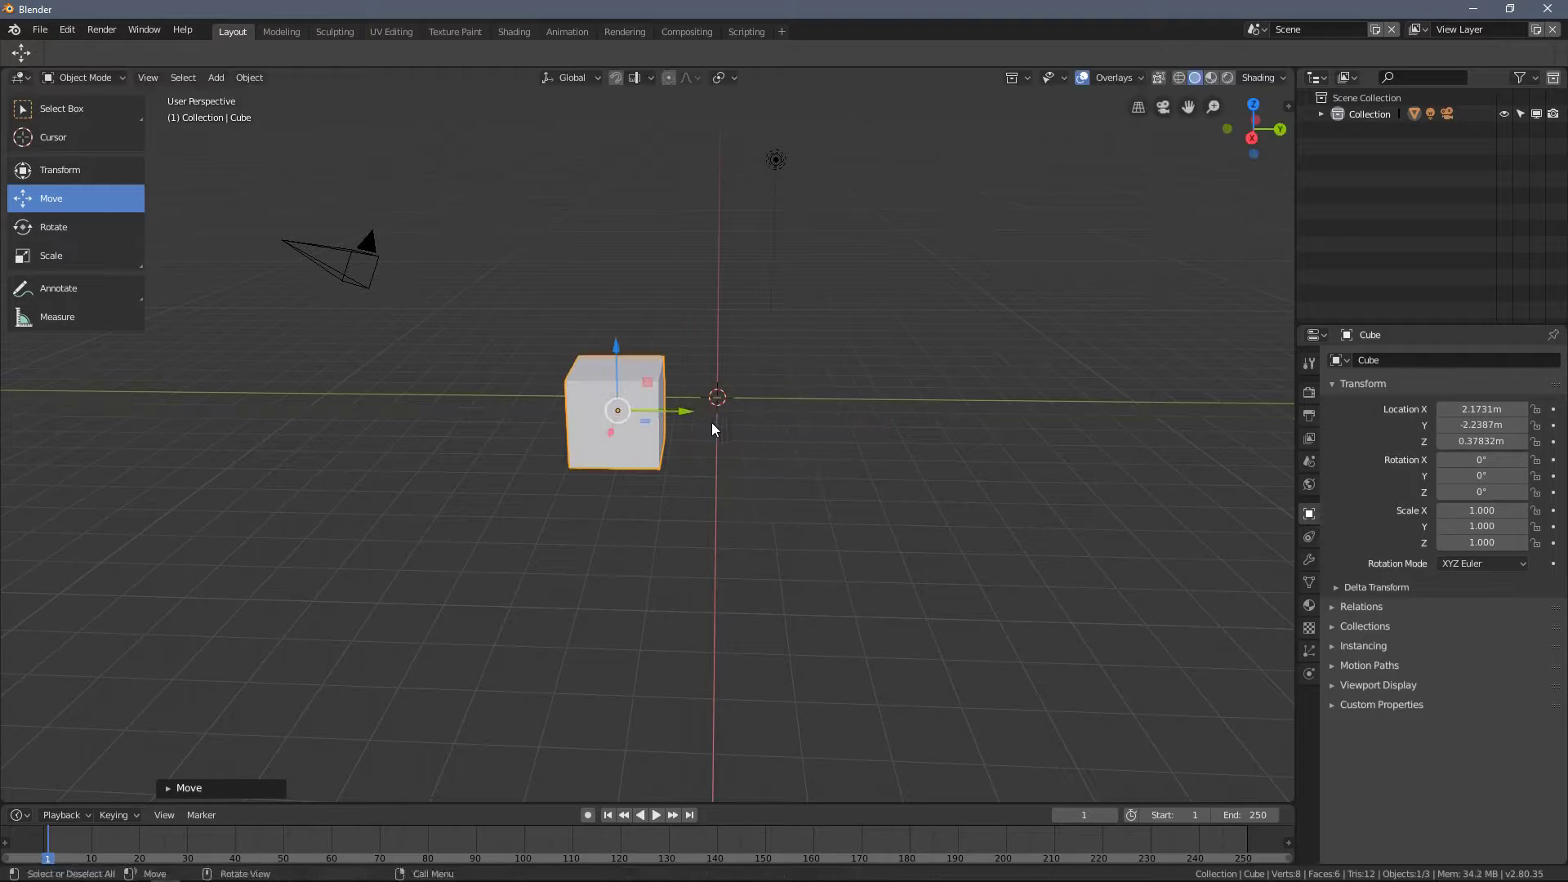
Step: Reposition the cube at about X -0.74 m, Y 0.78 m and Z 1.81 m
{"action": "middle_click_drag", "start_coordinate": [711, 421], "coordinate": [574, 473]}
{"action": "left_click_drag", "start_coordinate": [562, 449], "coordinate": [762, 465]}
{"action": "middle_click_drag", "start_coordinate": [762, 465], "coordinate": [616, 395]}
{"action": "left_click_drag", "start_coordinate": [616, 395], "coordinate": [741, 399]}
{"action": "middle_click_drag", "start_coordinate": [741, 400], "coordinate": [262, 313]}
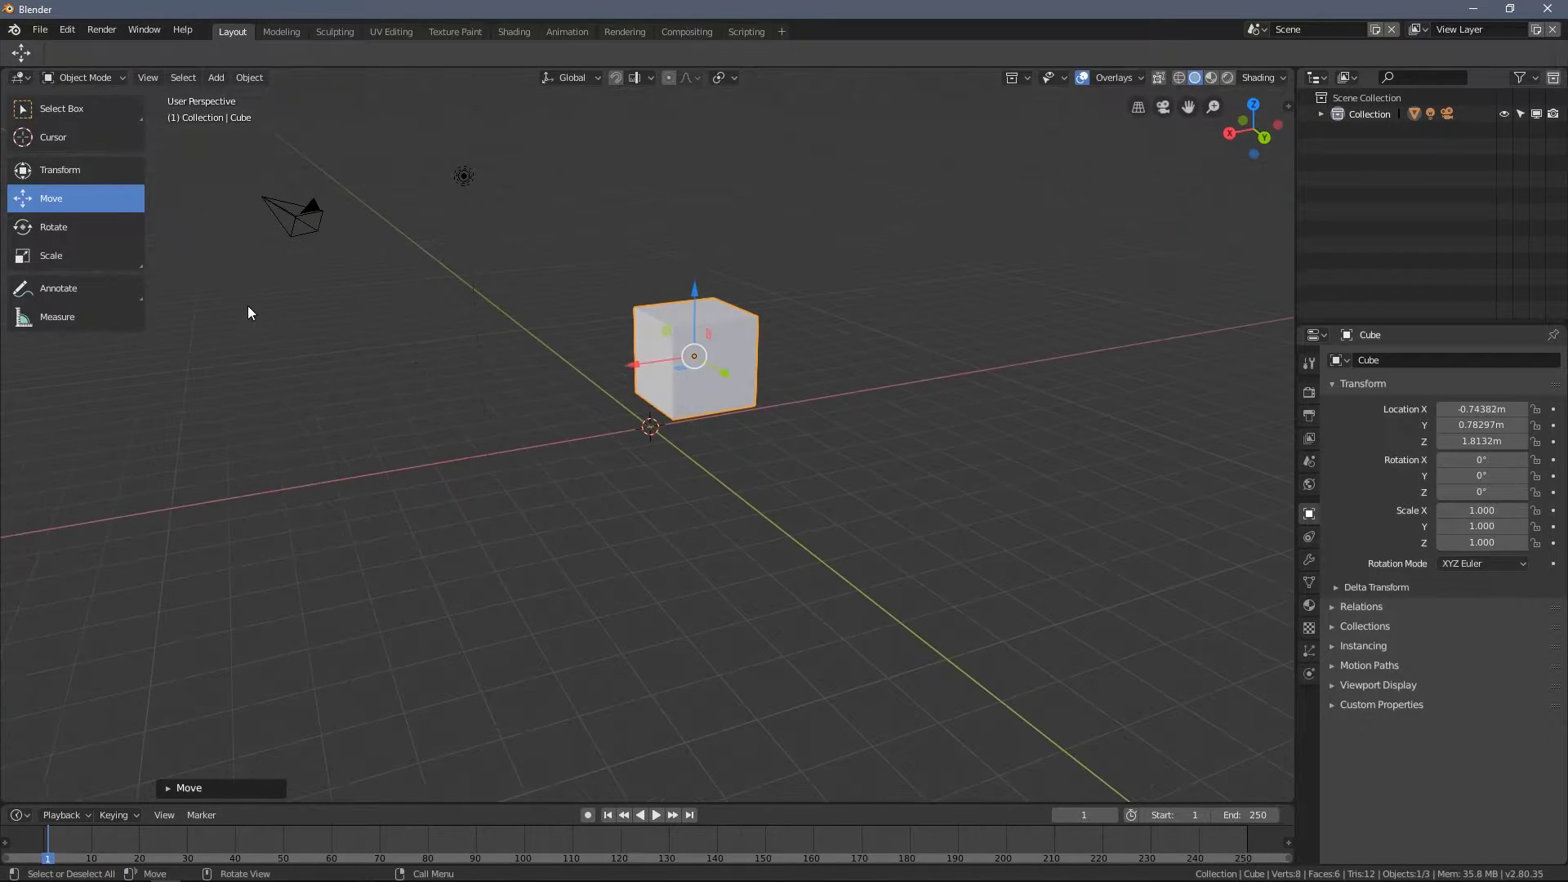
Step: Rotate the cube with the Rotate tool to about 92.5° on X, -6.2° on Y and 3.9° on Z
{"action": "left_click", "coordinate": [72, 227]}
{"action": "middle_click_drag", "start_coordinate": [642, 341], "coordinate": [796, 325]}
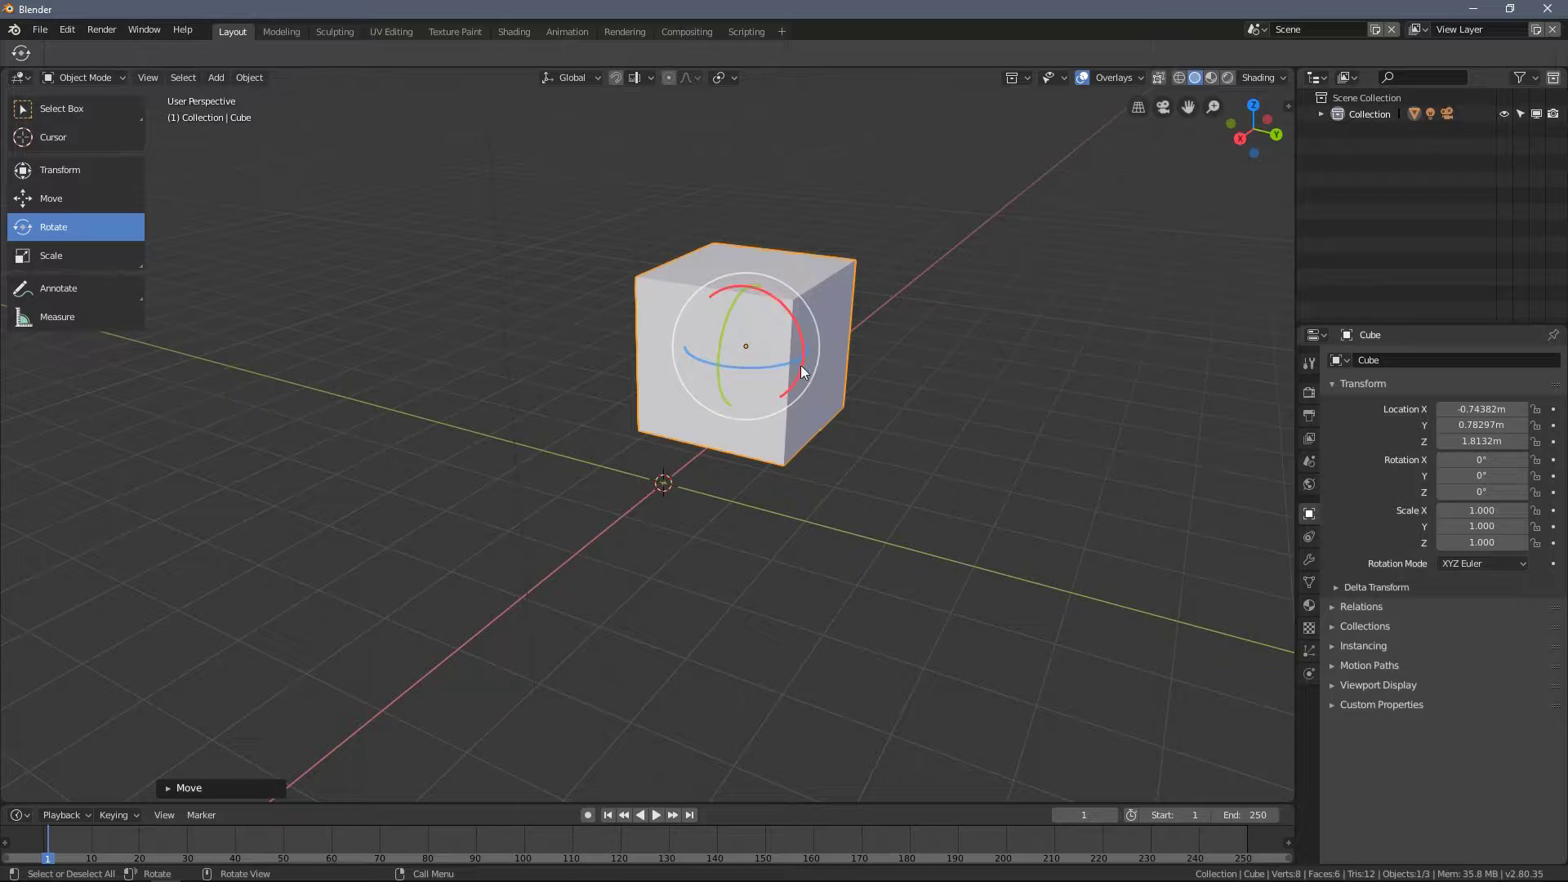
{"action": "left_click_drag", "start_coordinate": [792, 306], "coordinate": [786, 341]}
{"action": "middle_click_drag", "start_coordinate": [786, 341], "coordinate": [762, 381]}
{"action": "mouse_move", "coordinate": [763, 381]}
{"action": "left_mouse_down"}
{"action": "mouse_move", "coordinate": [751, 391]}
{"action": "mouse_move", "coordinate": [665, 353]}
{"action": "mouse_move", "coordinate": [661, 321]}
{"action": "mouse_move", "coordinate": [798, 364]}
{"action": "mouse_move", "coordinate": [753, 403]}
{"action": "left_mouse_up"}
{"action": "middle_click_drag", "start_coordinate": [752, 402], "coordinate": [717, 379]}
{"action": "left_click_drag", "start_coordinate": [719, 326], "coordinate": [719, 351]}
Step: Scale the cube along its axes with the Scale tool to about X 3.81, Y 0.68 and Z 0.60
{"action": "left_click", "coordinate": [53, 258]}
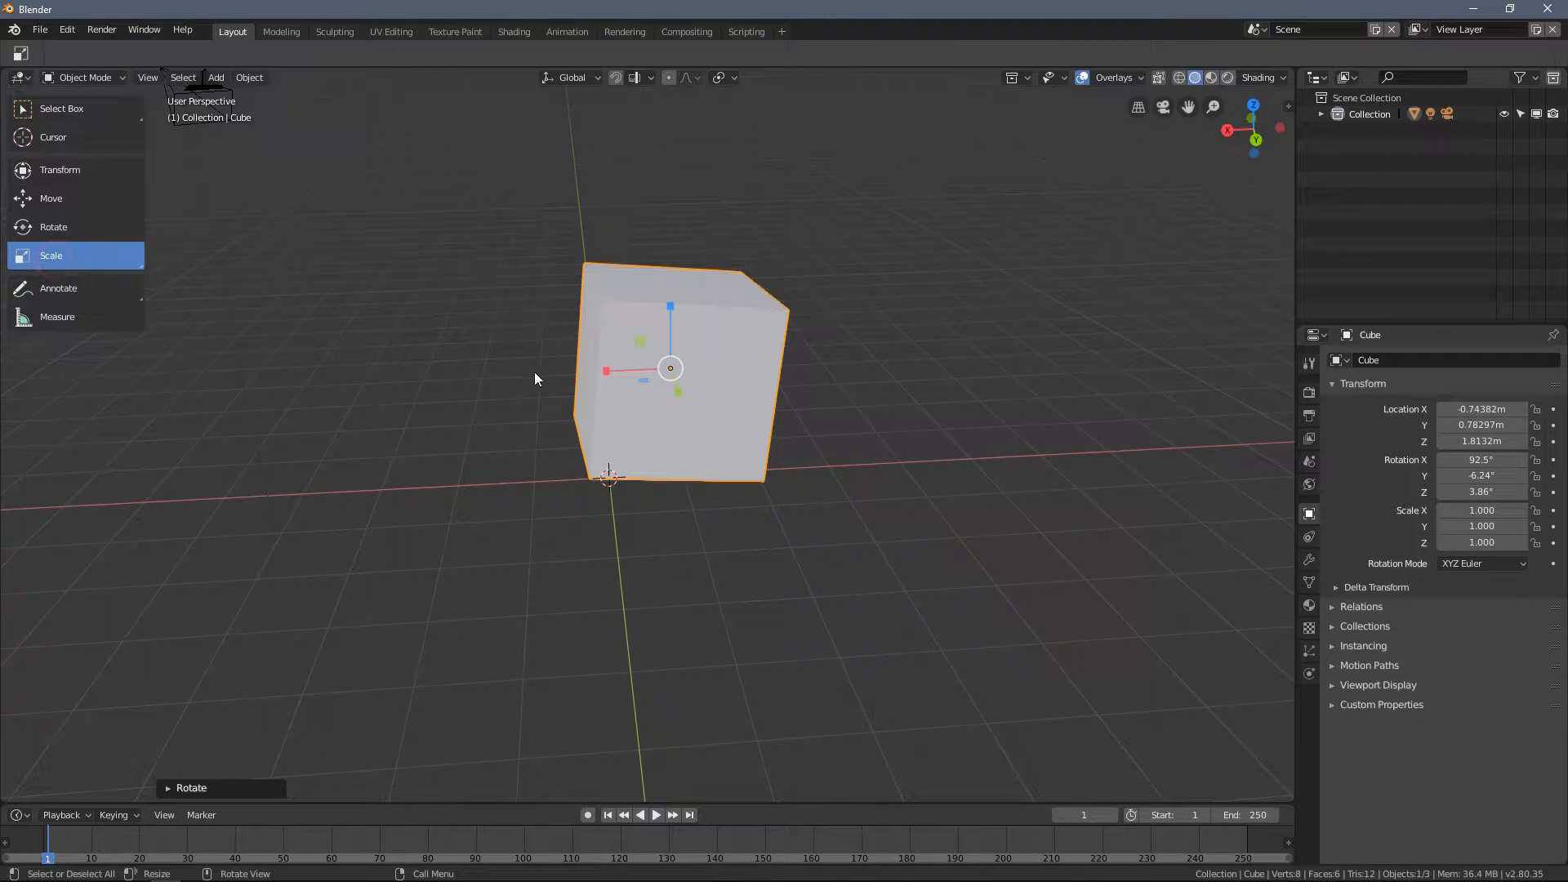
{"action": "middle_click_drag", "start_coordinate": [534, 378], "coordinate": [632, 390]}
{"action": "left_click_drag", "start_coordinate": [646, 392], "coordinate": [591, 441]}
{"action": "middle_click_drag", "start_coordinate": [591, 441], "coordinate": [815, 350]}
{"action": "left_click_drag", "start_coordinate": [815, 350], "coordinate": [817, 335]}
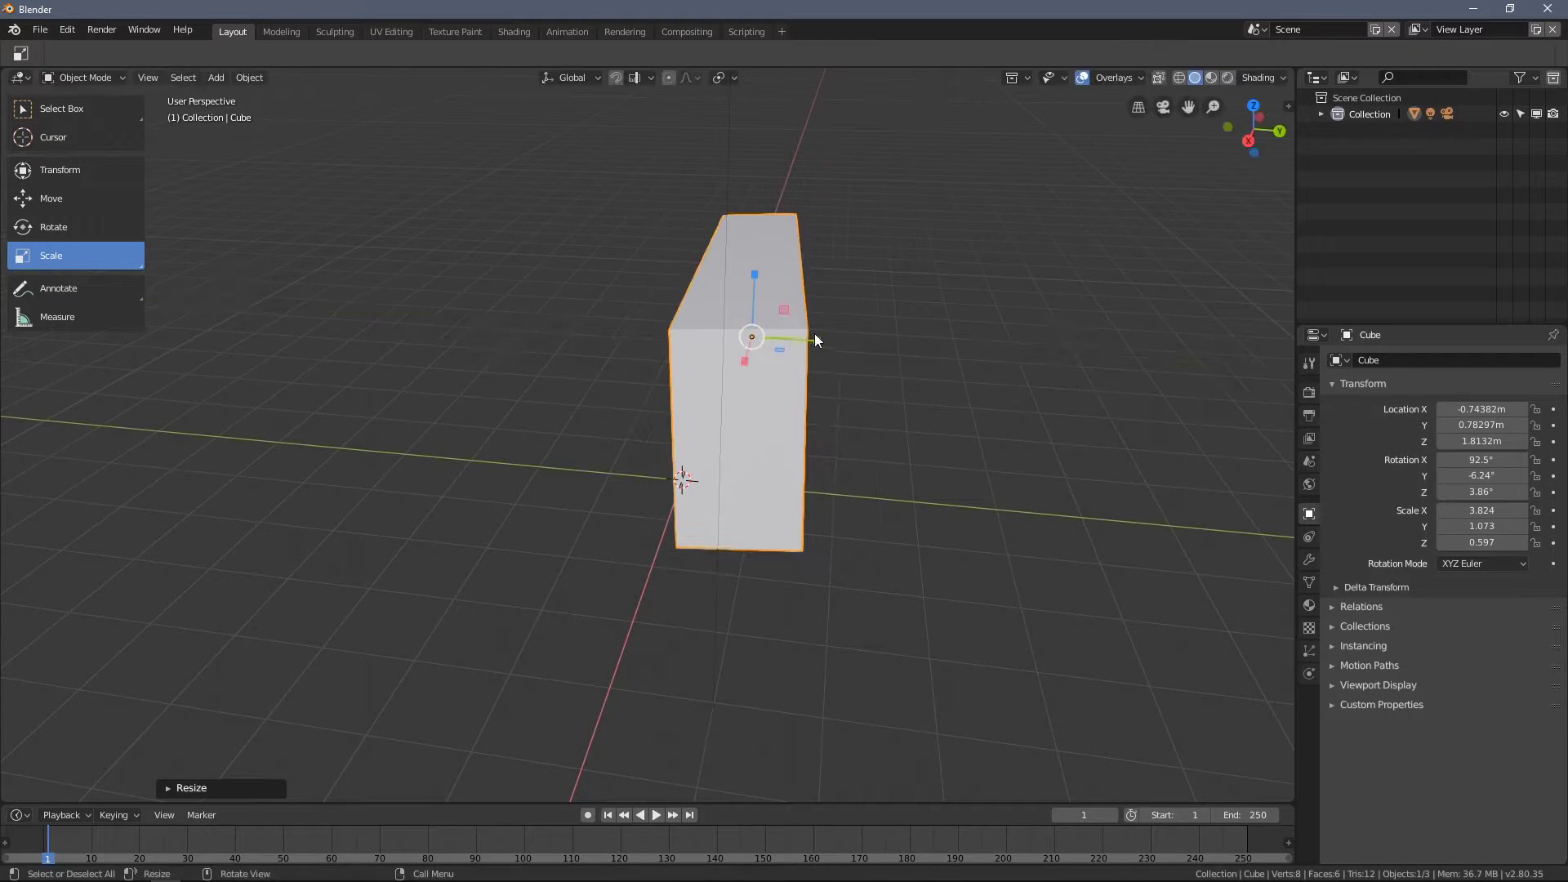
{"action": "middle_click_drag", "start_coordinate": [817, 335], "coordinate": [760, 277]}
{"action": "left_click_drag", "start_coordinate": [760, 276], "coordinate": [825, 371]}
{"action": "middle_click_drag", "start_coordinate": [824, 371], "coordinate": [766, 398]}
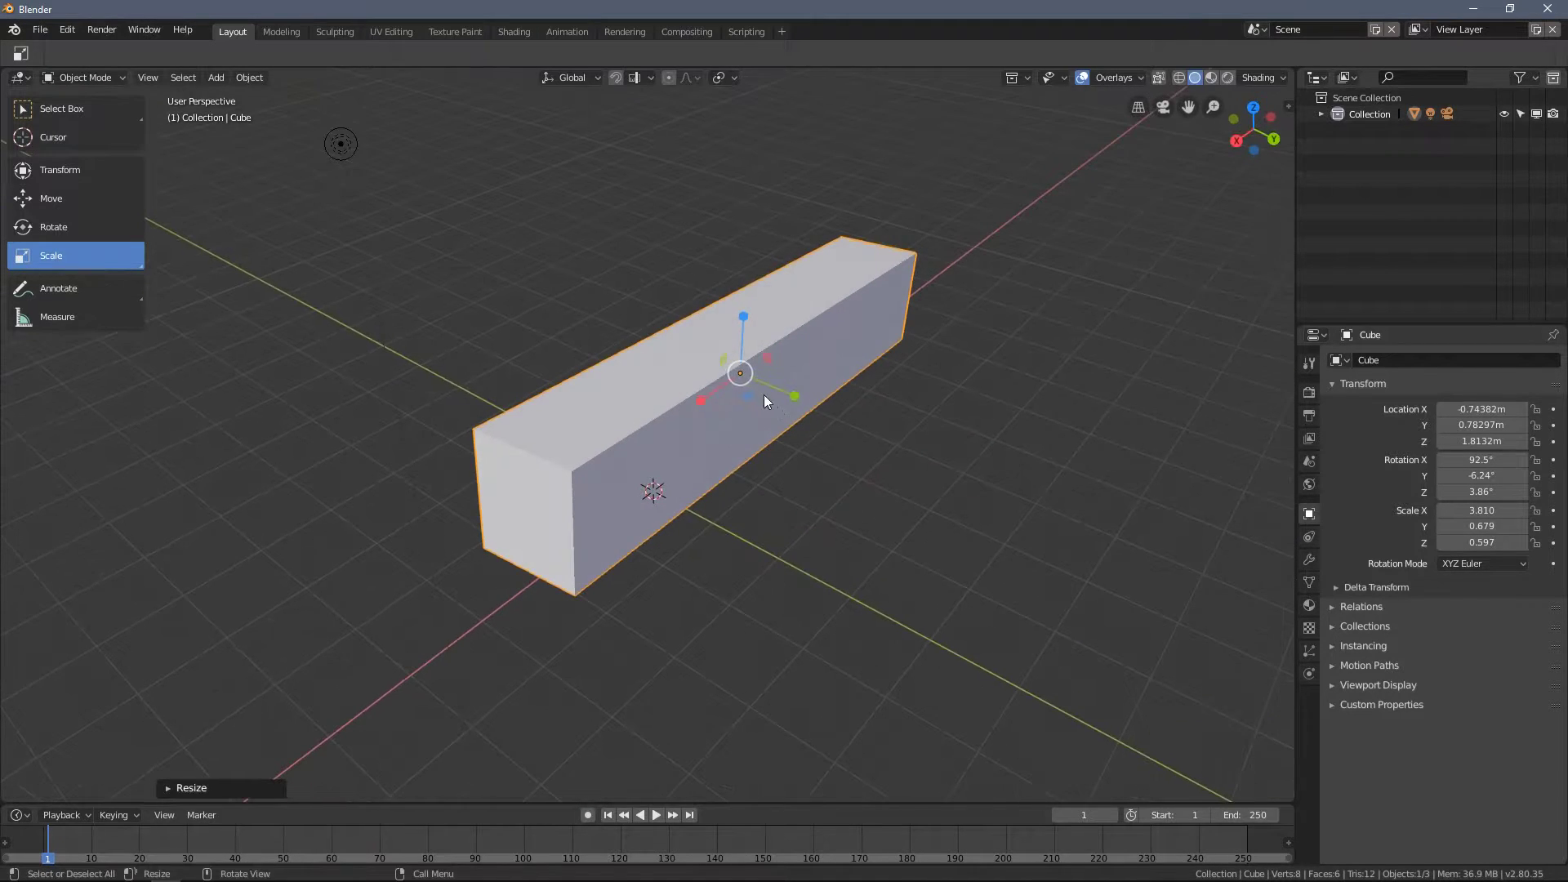
Step: Scale the long block into a wider slab of about X 4.62, Y 0.69 and Z 2.24
{"action": "left_click_drag", "start_coordinate": [766, 399], "coordinate": [910, 455]}
{"action": "middle_click_drag", "start_coordinate": [910, 455], "coordinate": [635, 363]}
{"action": "left_click_drag", "start_coordinate": [629, 361], "coordinate": [743, 395]}
{"action": "middle_click_drag", "start_coordinate": [743, 395], "coordinate": [703, 384]}
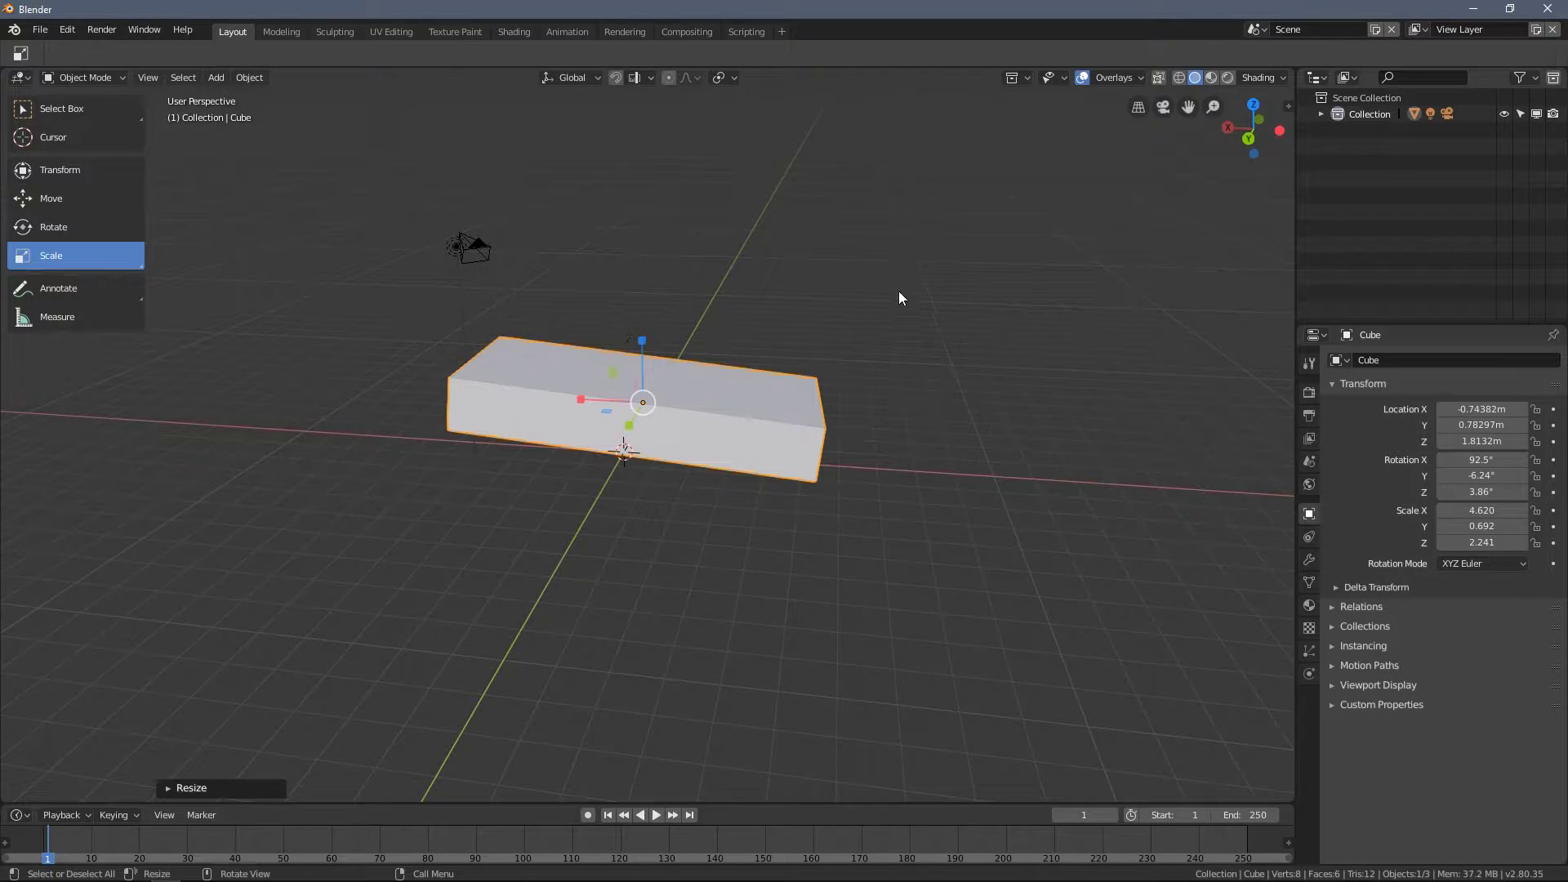
Step: Show the viewport sidebar with the object's transform values and widen it slightly
{"action": "key", "text": "n"}
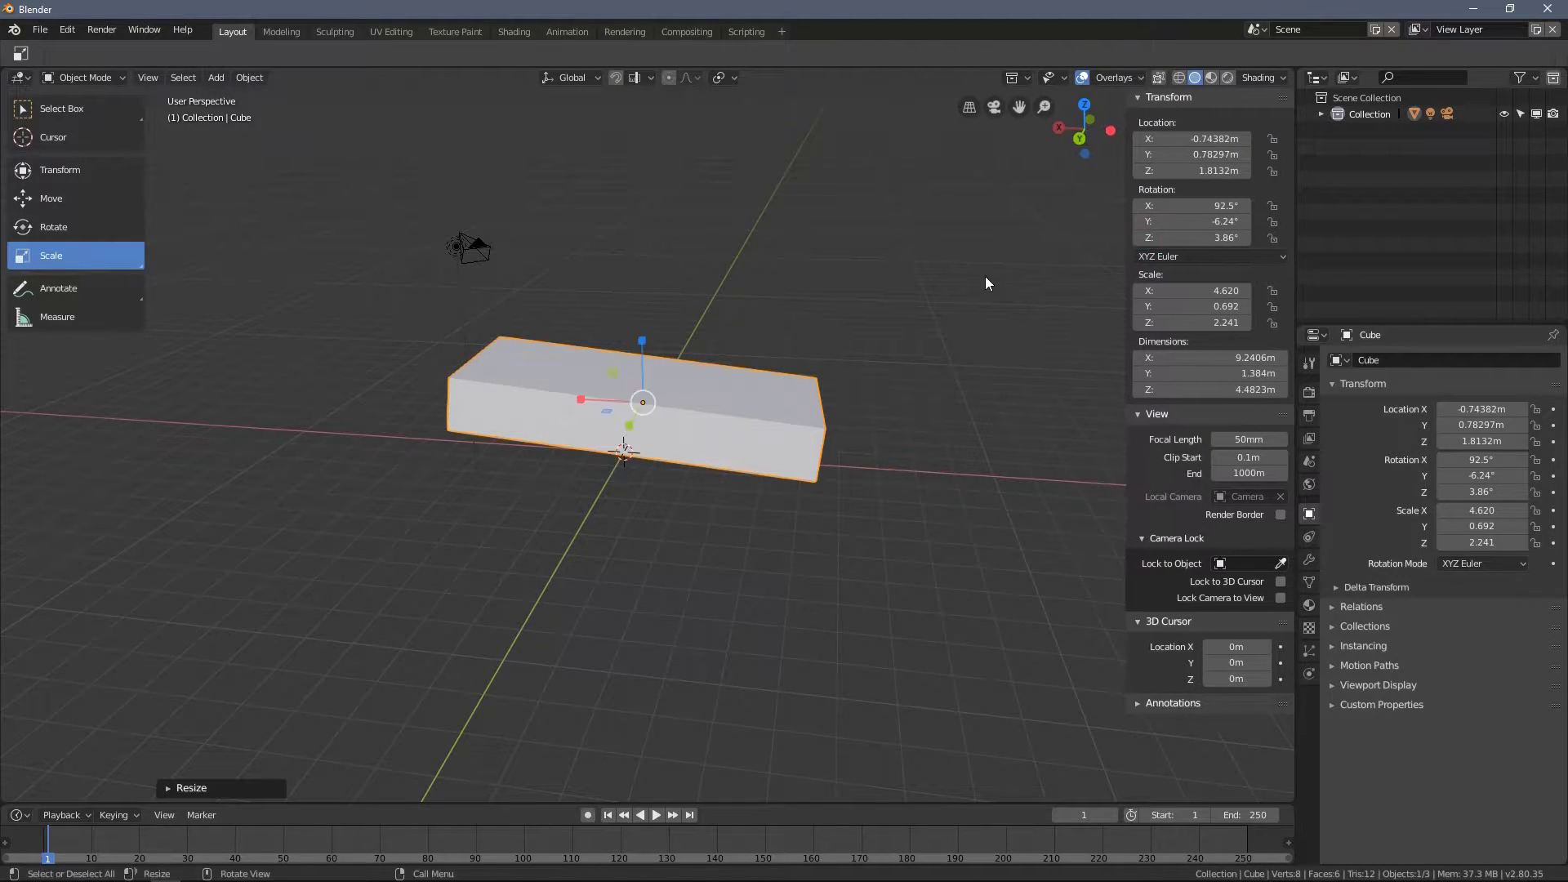
{"action": "key", "text": "n"}
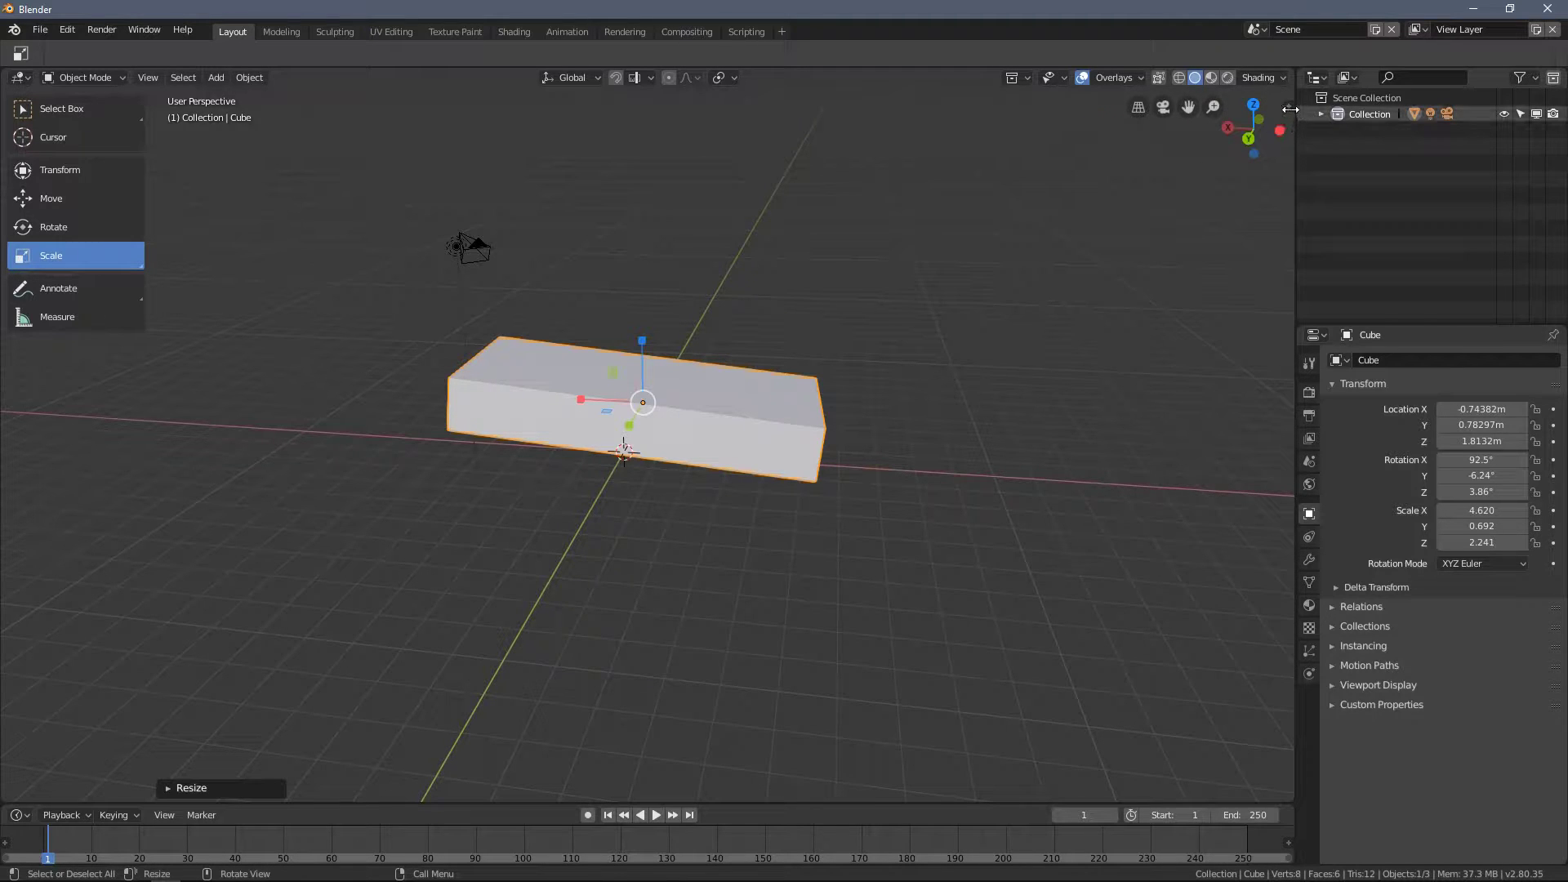
{"action": "left_click", "coordinate": [1285, 105]}
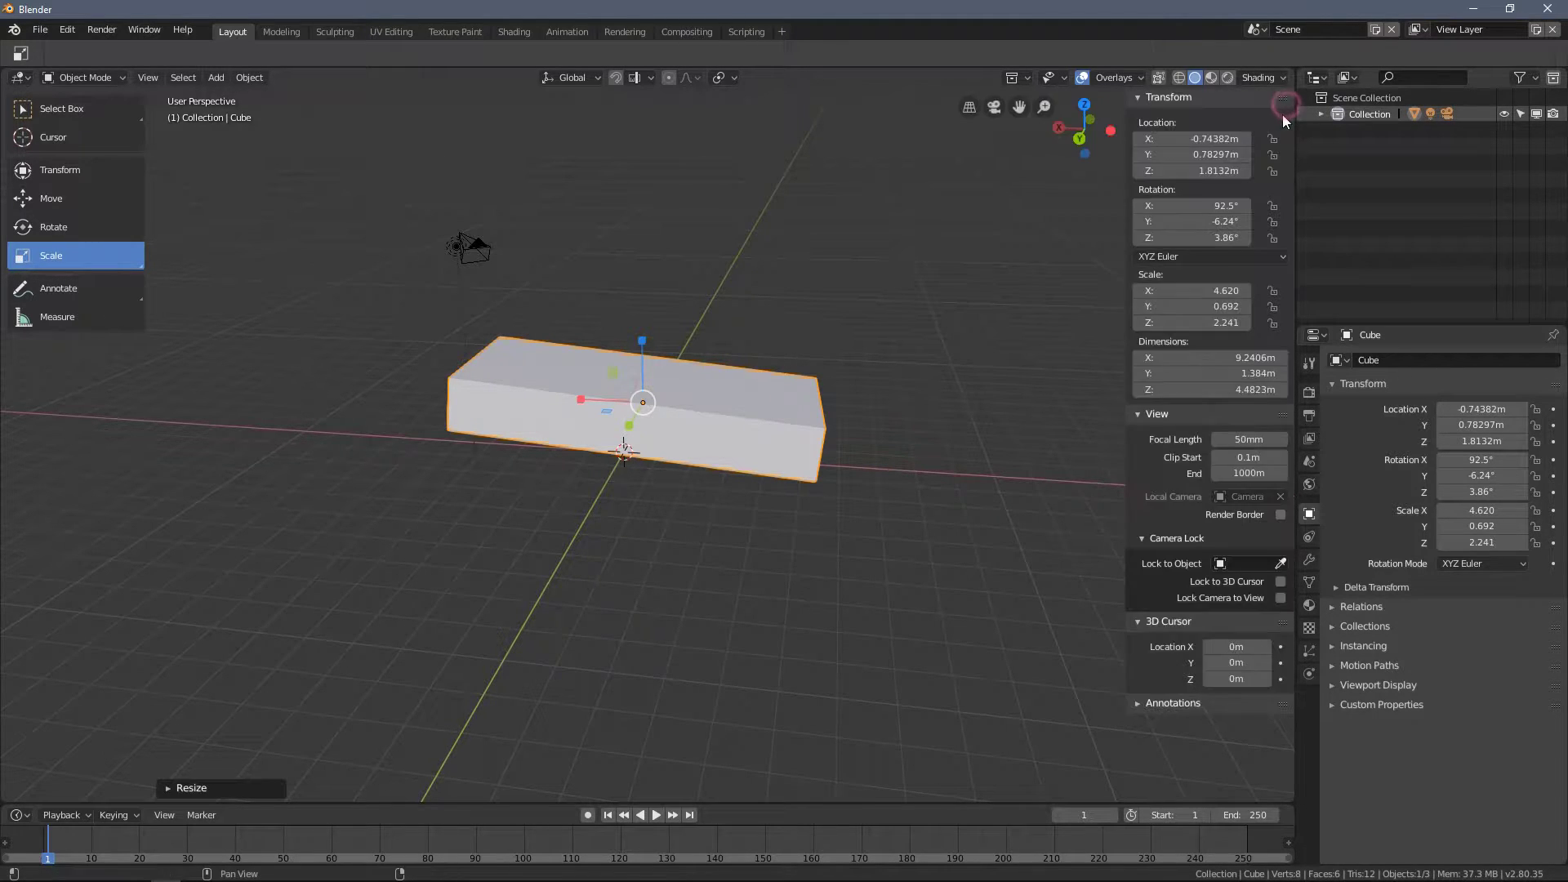
{"action": "left_click_drag", "start_coordinate": [1125, 203], "coordinate": [1114, 202]}
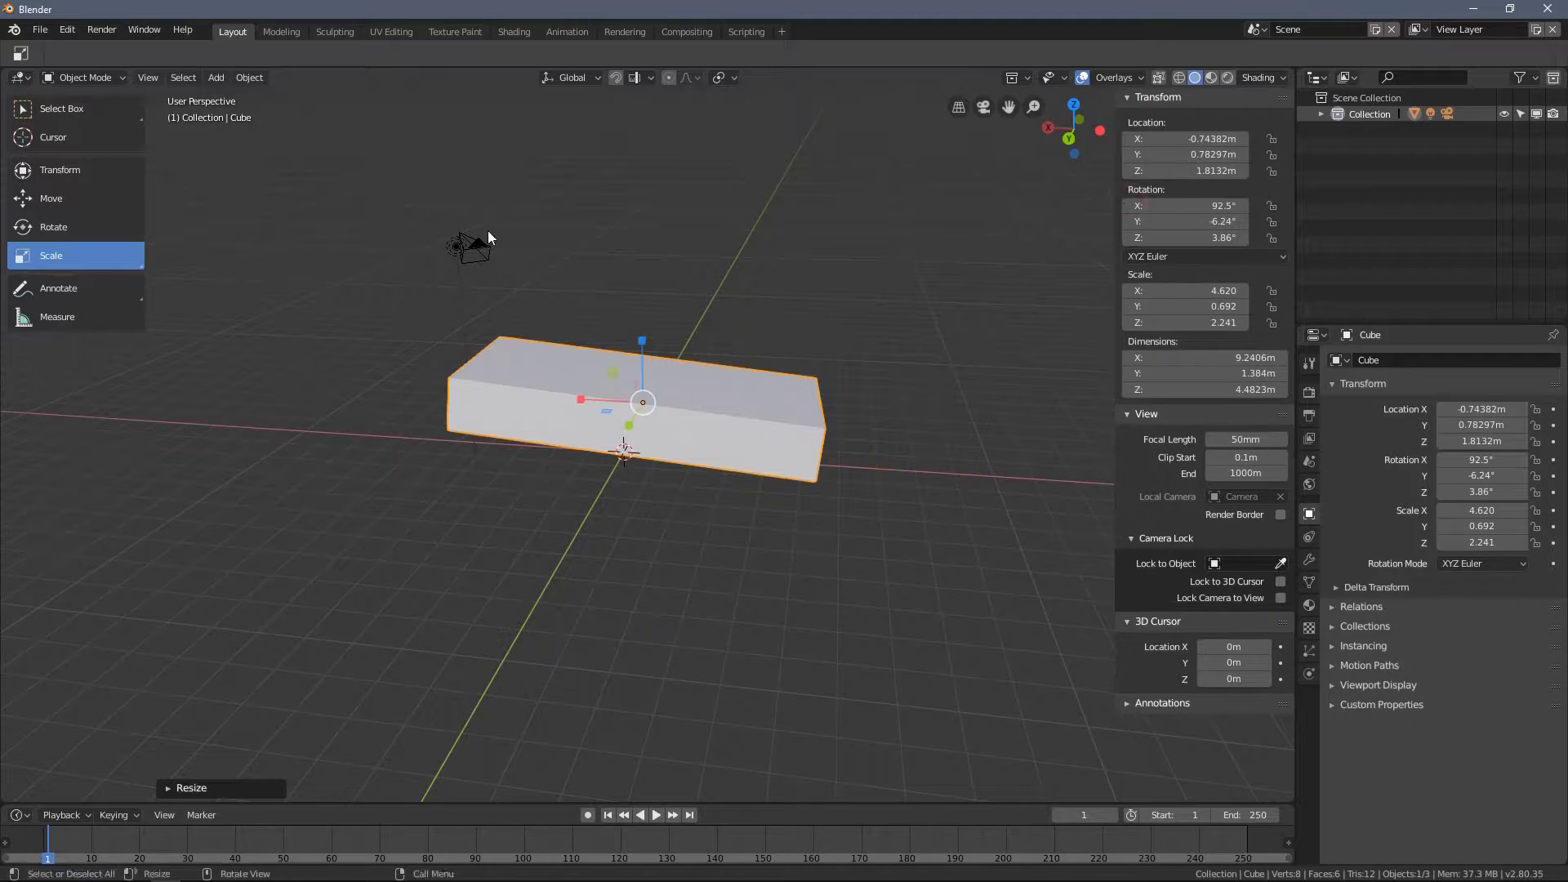
Step: Move the slab with the Move tool to about X 1.28 m and Y -0.82 m
{"action": "left_click", "coordinate": [81, 192]}
{"action": "middle_click_drag", "start_coordinate": [423, 353], "coordinate": [637, 453]}
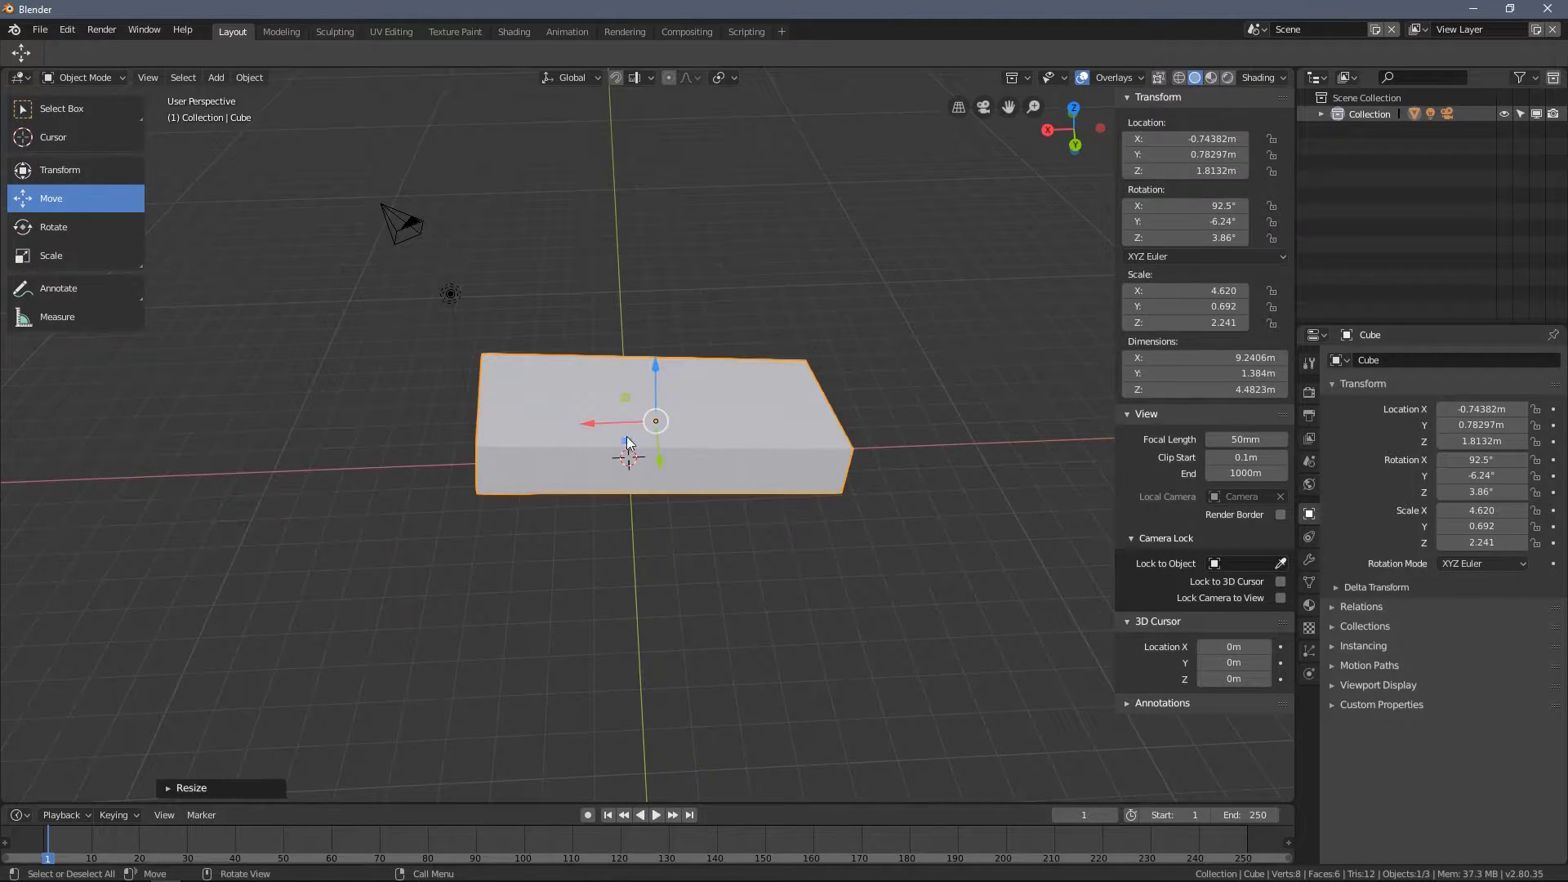
{"action": "left_click_drag", "start_coordinate": [590, 419], "coordinate": [503, 424]}
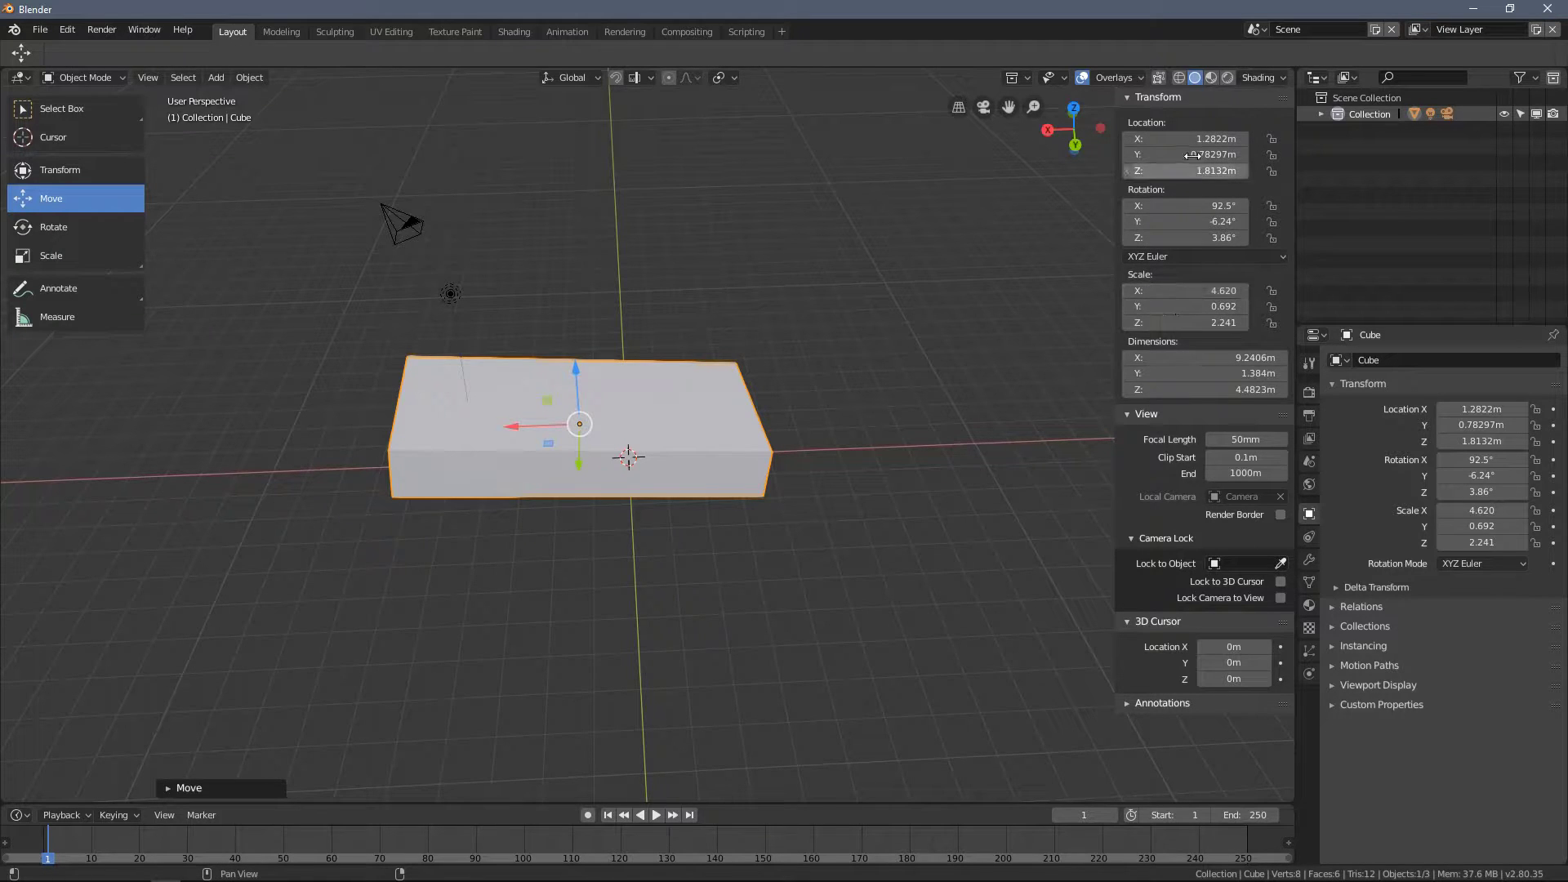
{"action": "left_click_drag", "start_coordinate": [576, 457], "coordinate": [235, 293]}
Step: Rotate the slab around all three axes to about X -87.3°, Y -185° and Z 264°
{"action": "left_click", "coordinate": [70, 232]}
{"action": "mouse_move", "coordinate": [571, 425]}
{"action": "left_mouse_down"}
{"action": "mouse_move", "coordinate": [609, 441]}
{"action": "mouse_move", "coordinate": [544, 423]}
{"action": "left_mouse_up"}
{"action": "left_click_drag", "start_coordinate": [541, 345], "coordinate": [547, 377]}
{"action": "middle_click_drag", "start_coordinate": [547, 377], "coordinate": [630, 435]}
{"action": "left_click_drag", "start_coordinate": [625, 449], "coordinate": [678, 372]}
{"action": "middle_click_drag", "start_coordinate": [619, 406], "coordinate": [566, 377]}
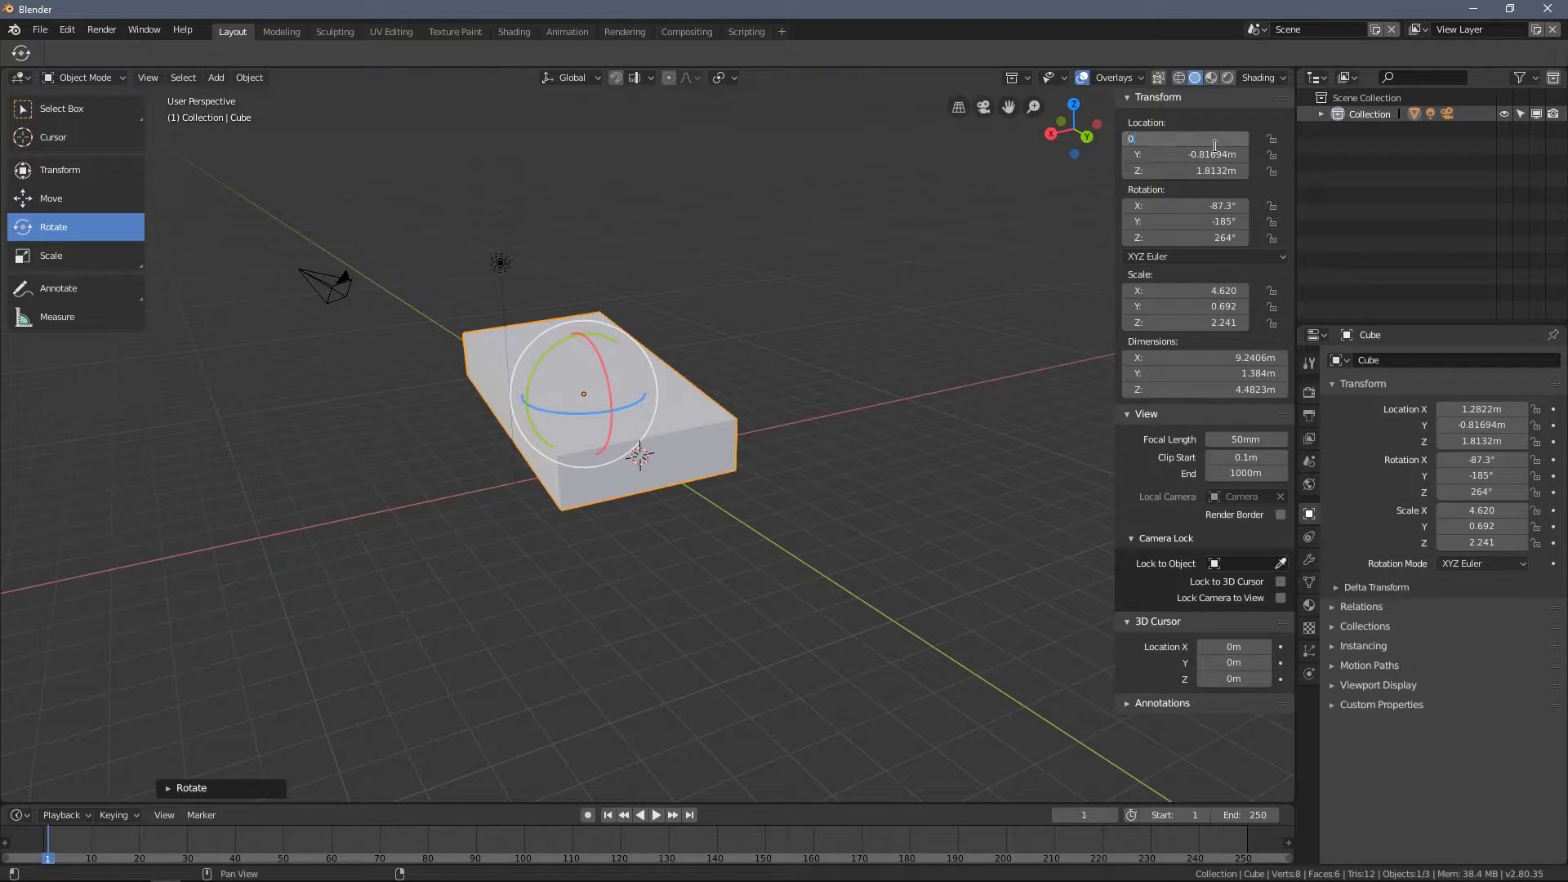
Step: Reset the object's X, Y and Z location to 0 m
{"action": "key", "text": "Tab"}
{"action": "left_click", "coordinate": [1179, 156]}
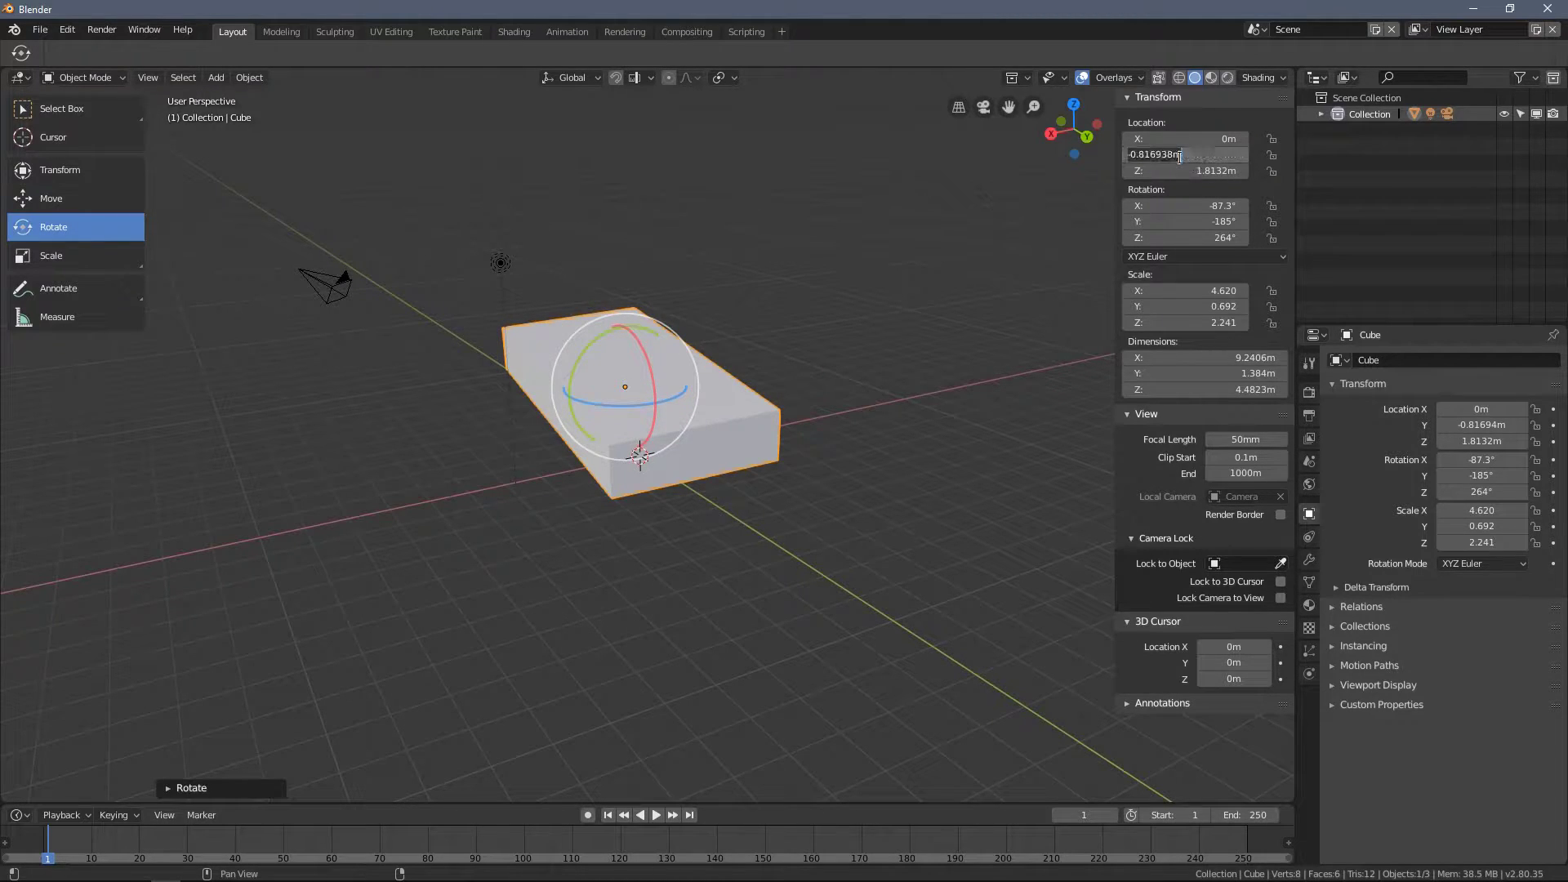
{"action": "key", "text": "Return"}
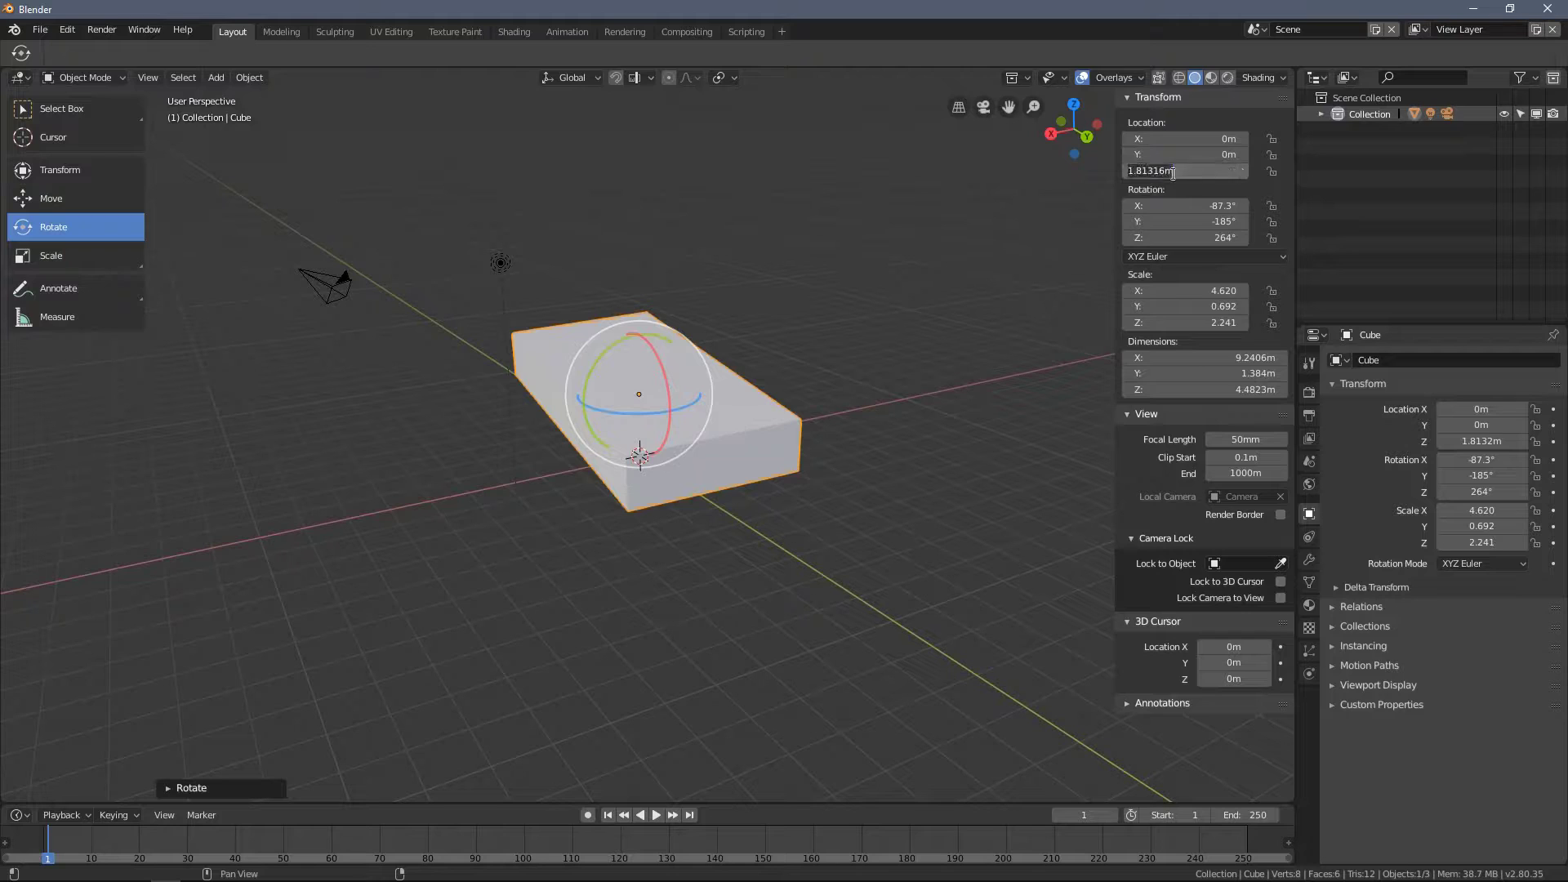
{"action": "type", "text": "0"}
{"action": "key", "text": "Return"}
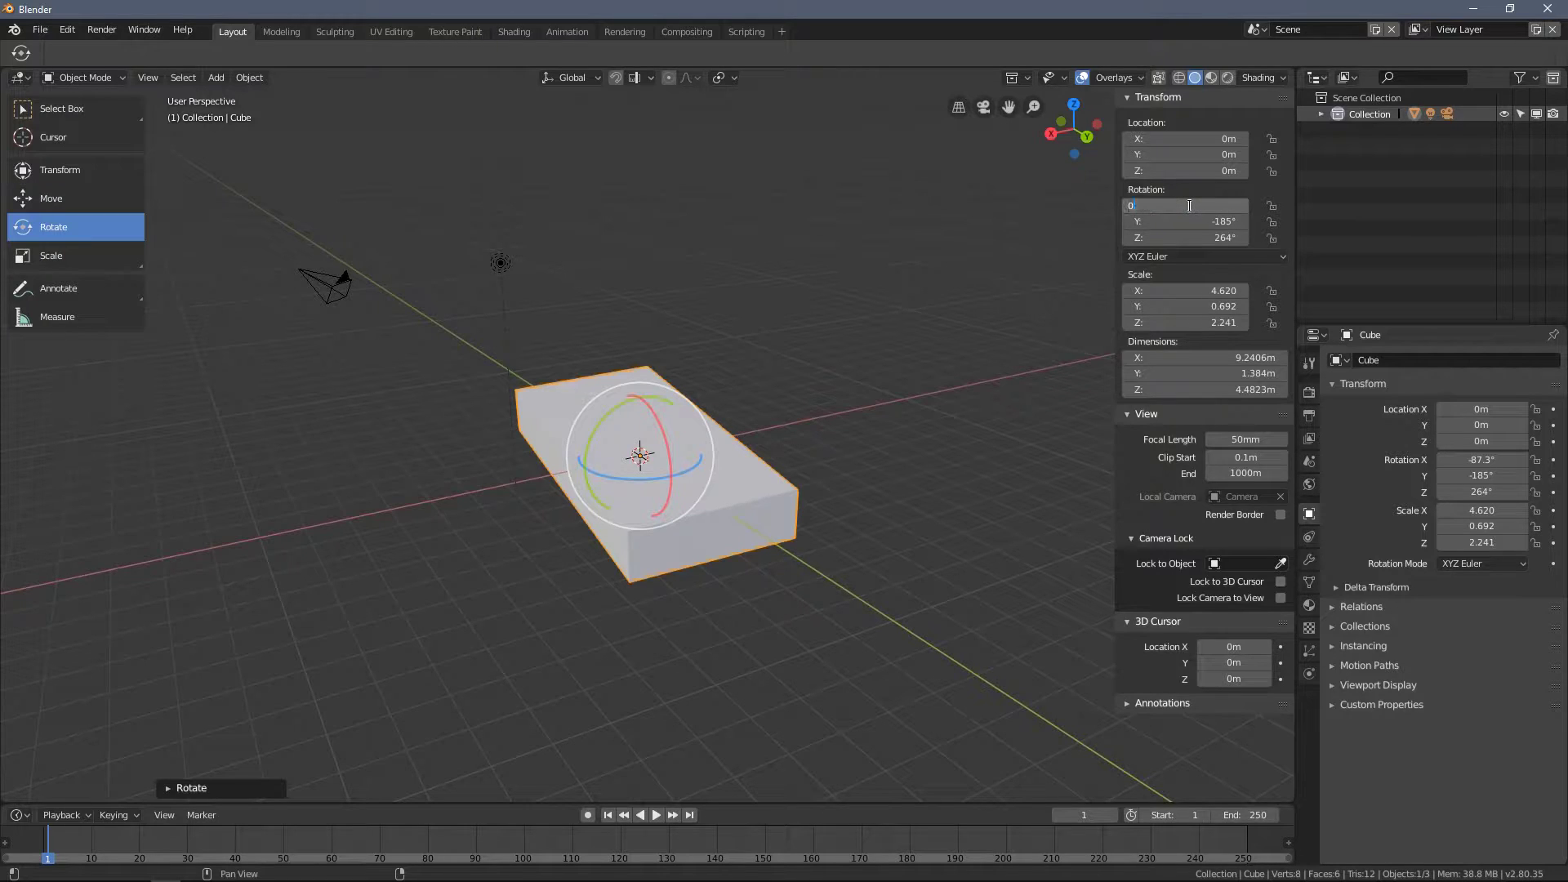
Step: Reset the object's X, Y and Z rotation to 0°
{"action": "key", "text": "Tab"}
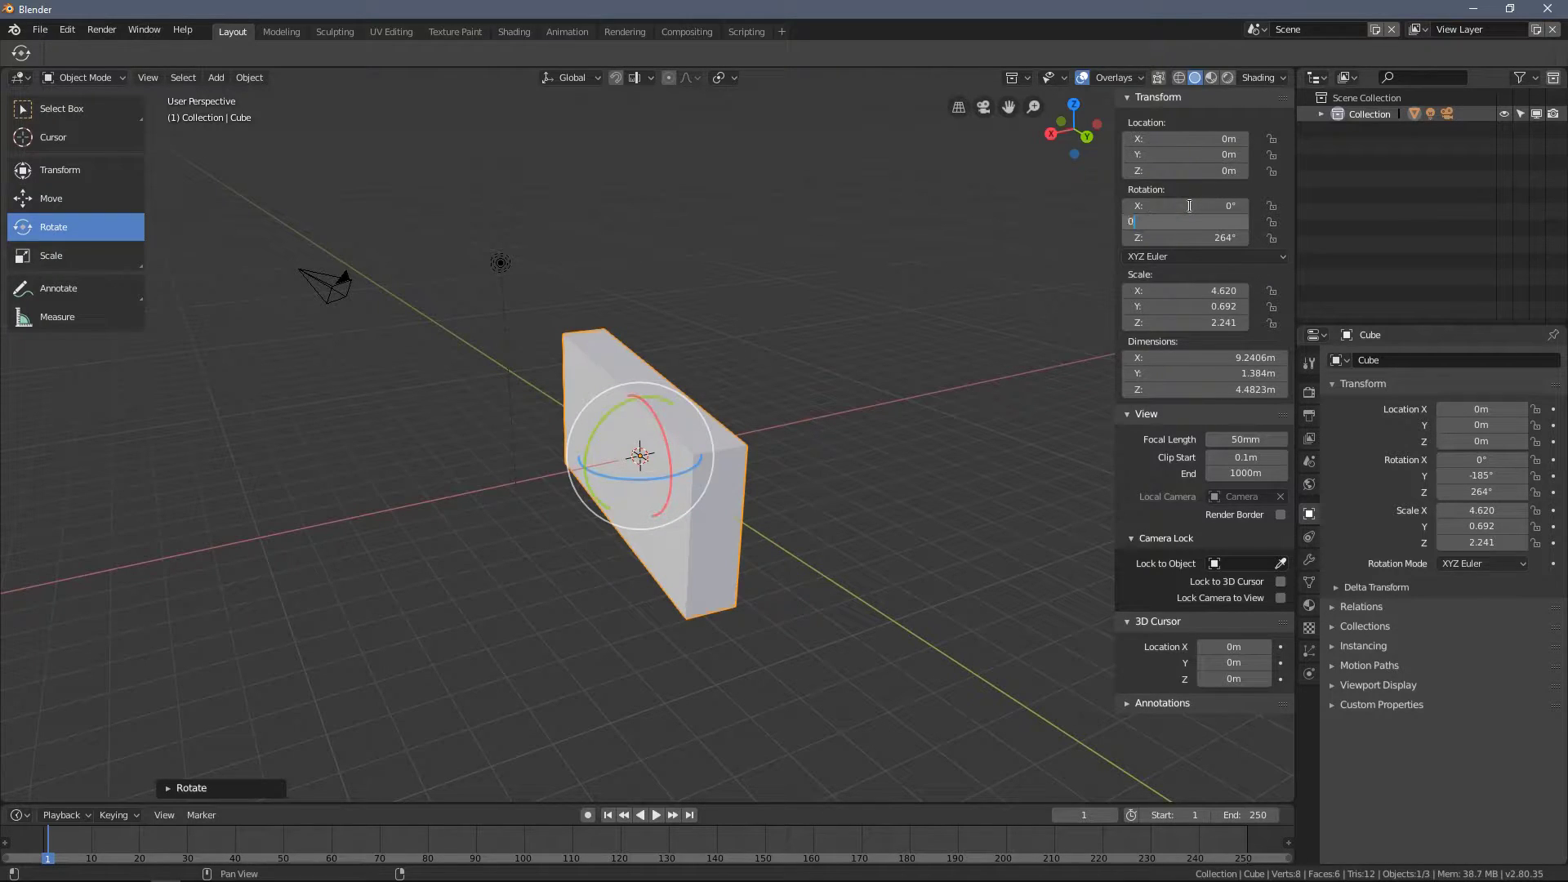
{"action": "key", "text": "Tab"}
{"action": "type", "text": "0"}
{"action": "key", "text": "Tab"}
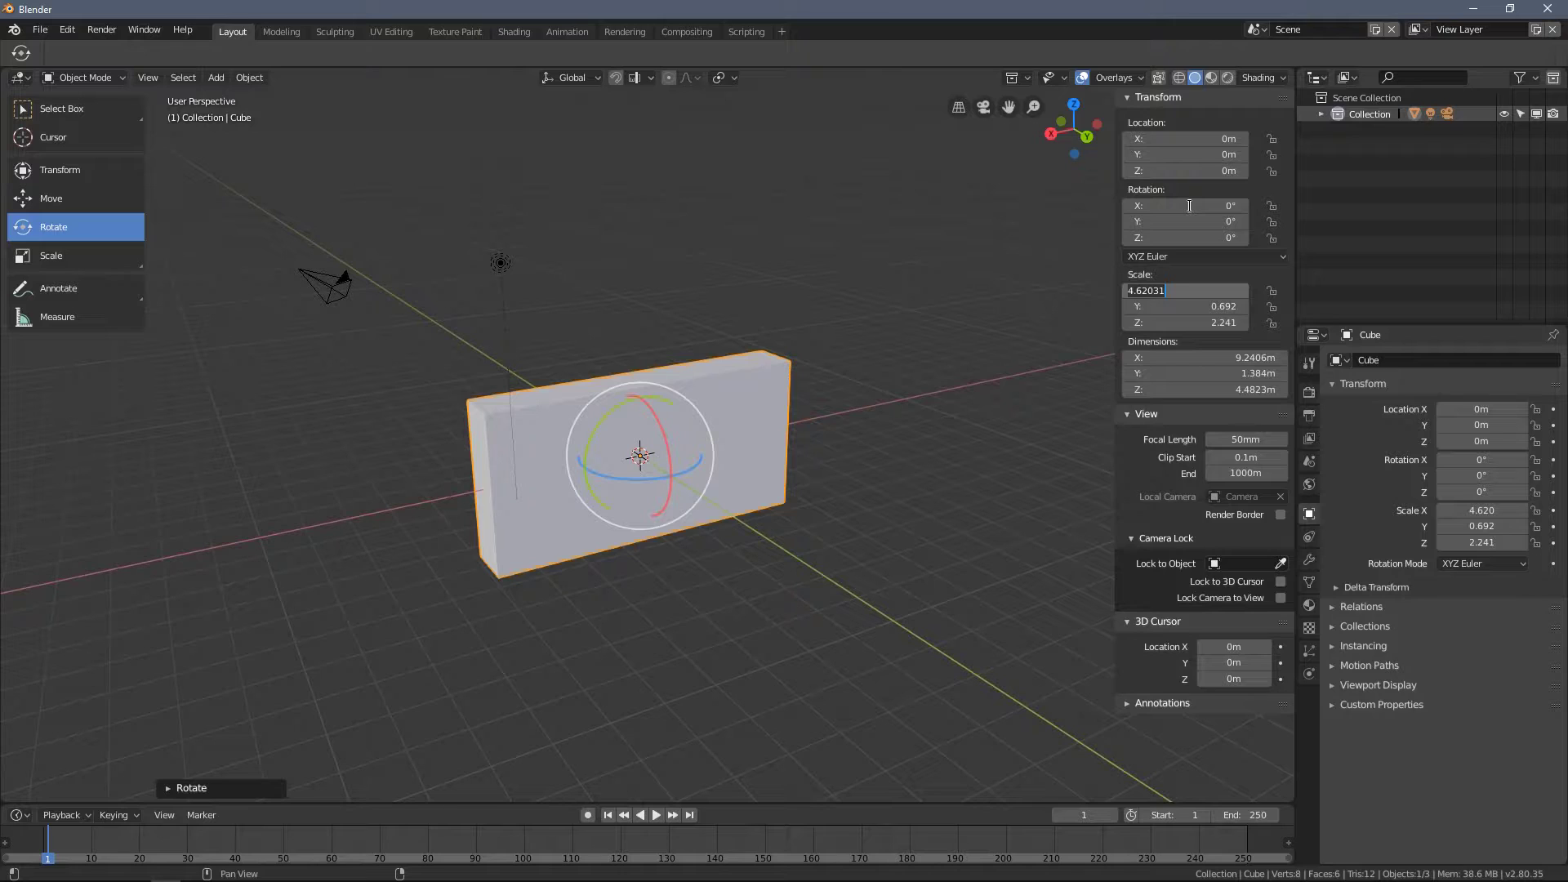
Step: Set the object's X, Y and Z scale to 1
{"action": "key", "text": "Tab"}
{"action": "type", "text": "1"}
{"action": "key", "text": "Tab"}
{"action": "type", "text": "1"}
{"action": "key", "text": "Tab"}
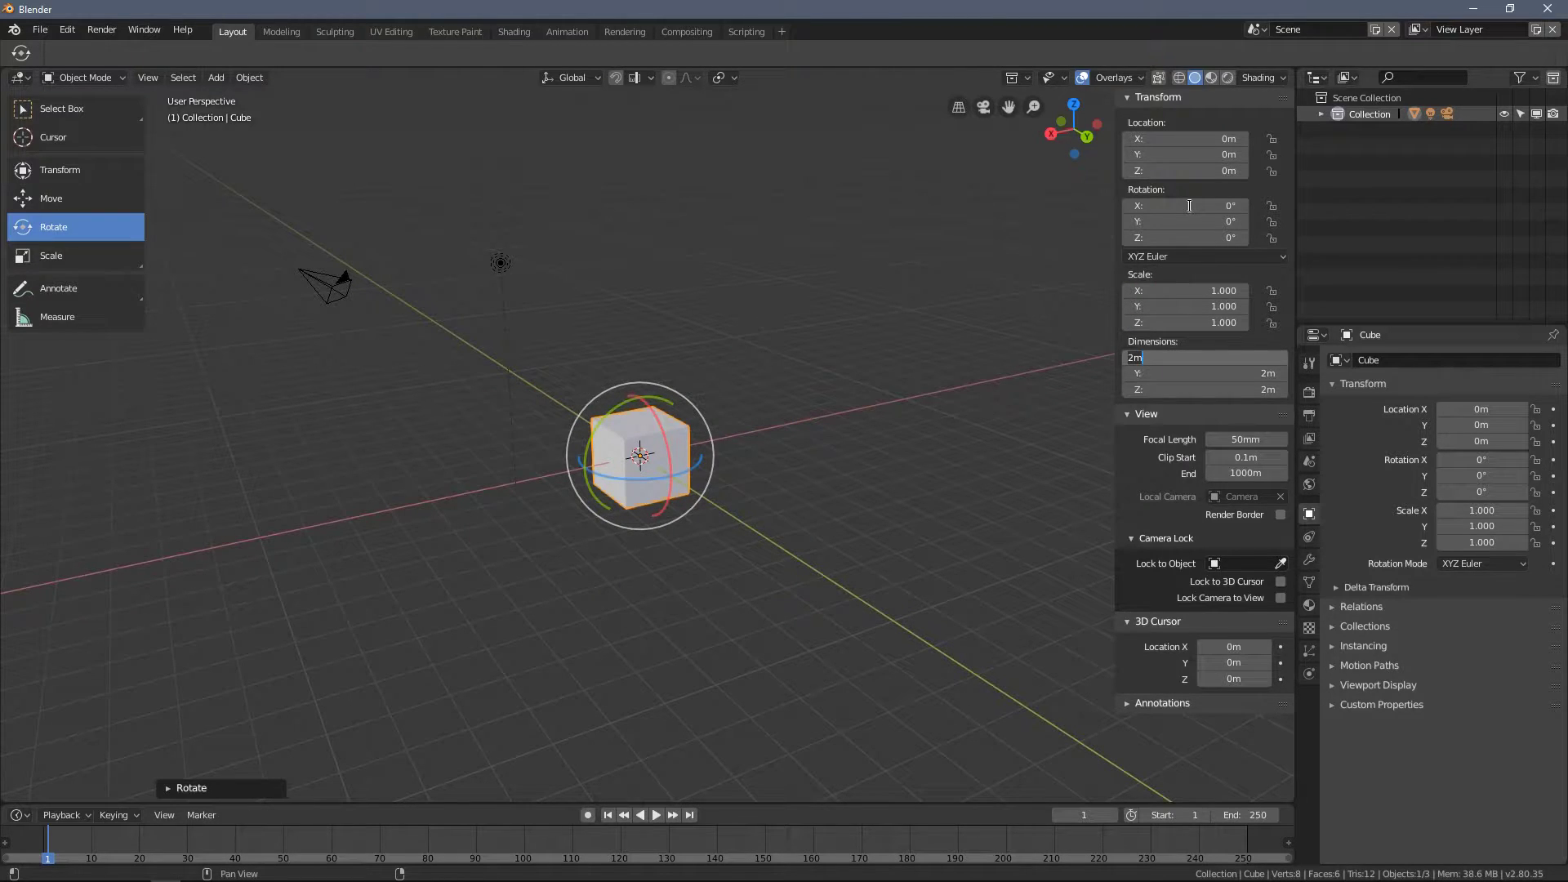
Step: Cycle backward and forward through the cube's location, rotation, scale and dimension values
{"action": "key", "text": "shift+Tab"}
{"action": "key", "text": "shift+Tab"}
{"action": "key", "text": "shift+Tab"}
{"action": "key", "text": "shift+Tab"}
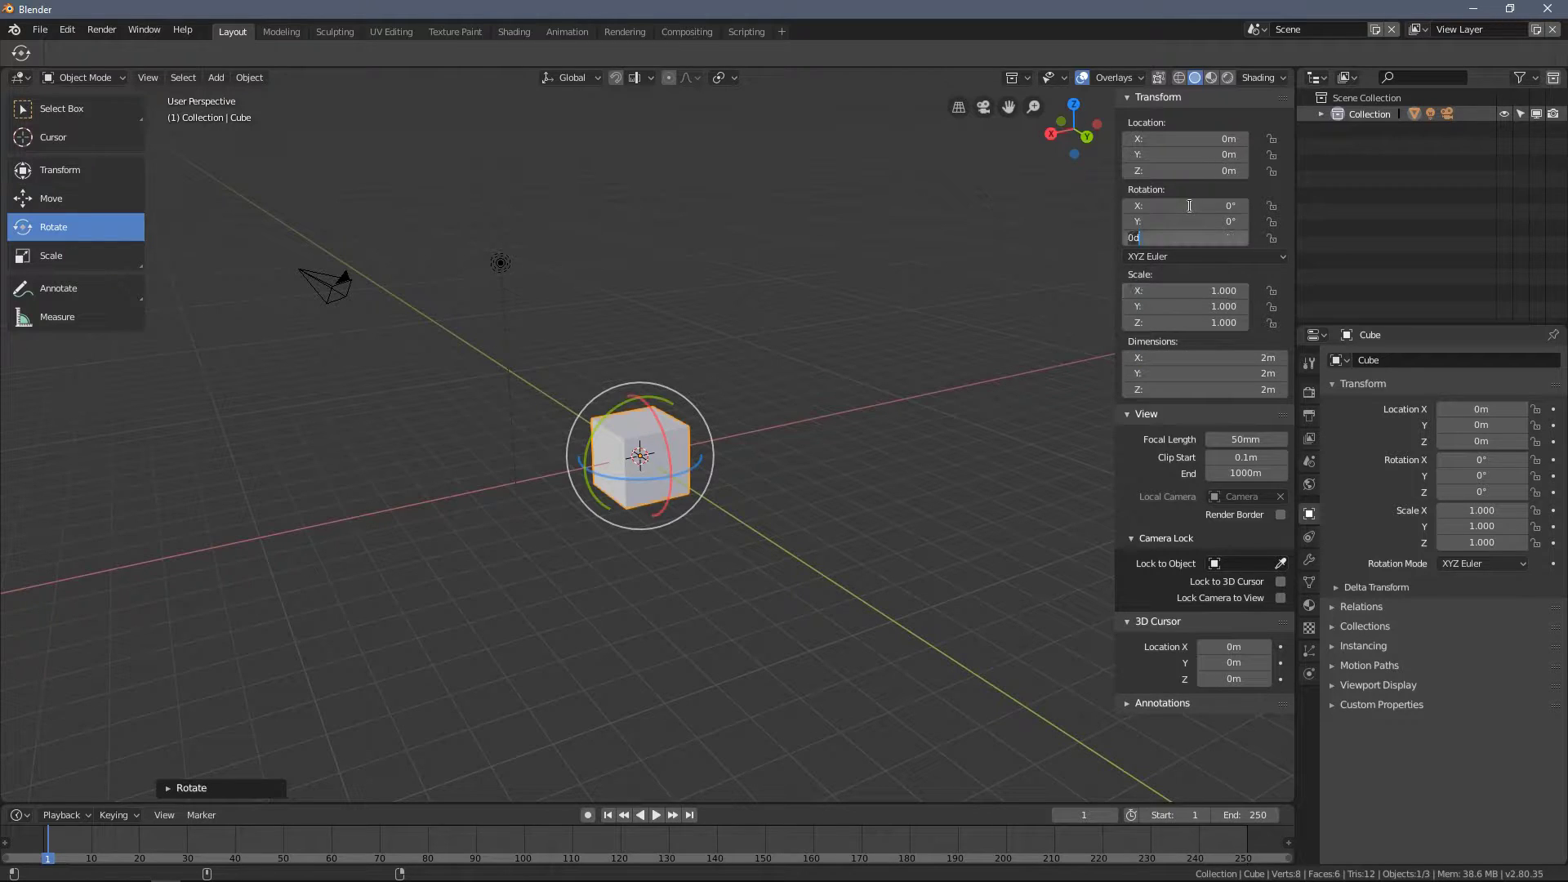
{"action": "key", "text": "shift+Tab"}
{"action": "key", "text": "shift+Tab"}
{"action": "key", "text": "shift+Tab"}
{"action": "key", "text": "shift+Tab"}
{"action": "key", "text": "shift+Tab"}
{"action": "key", "text": "Tab"}
{"action": "key", "text": "Tab"}
{"action": "key", "text": "Tab"}
{"action": "key", "text": "Tab"}
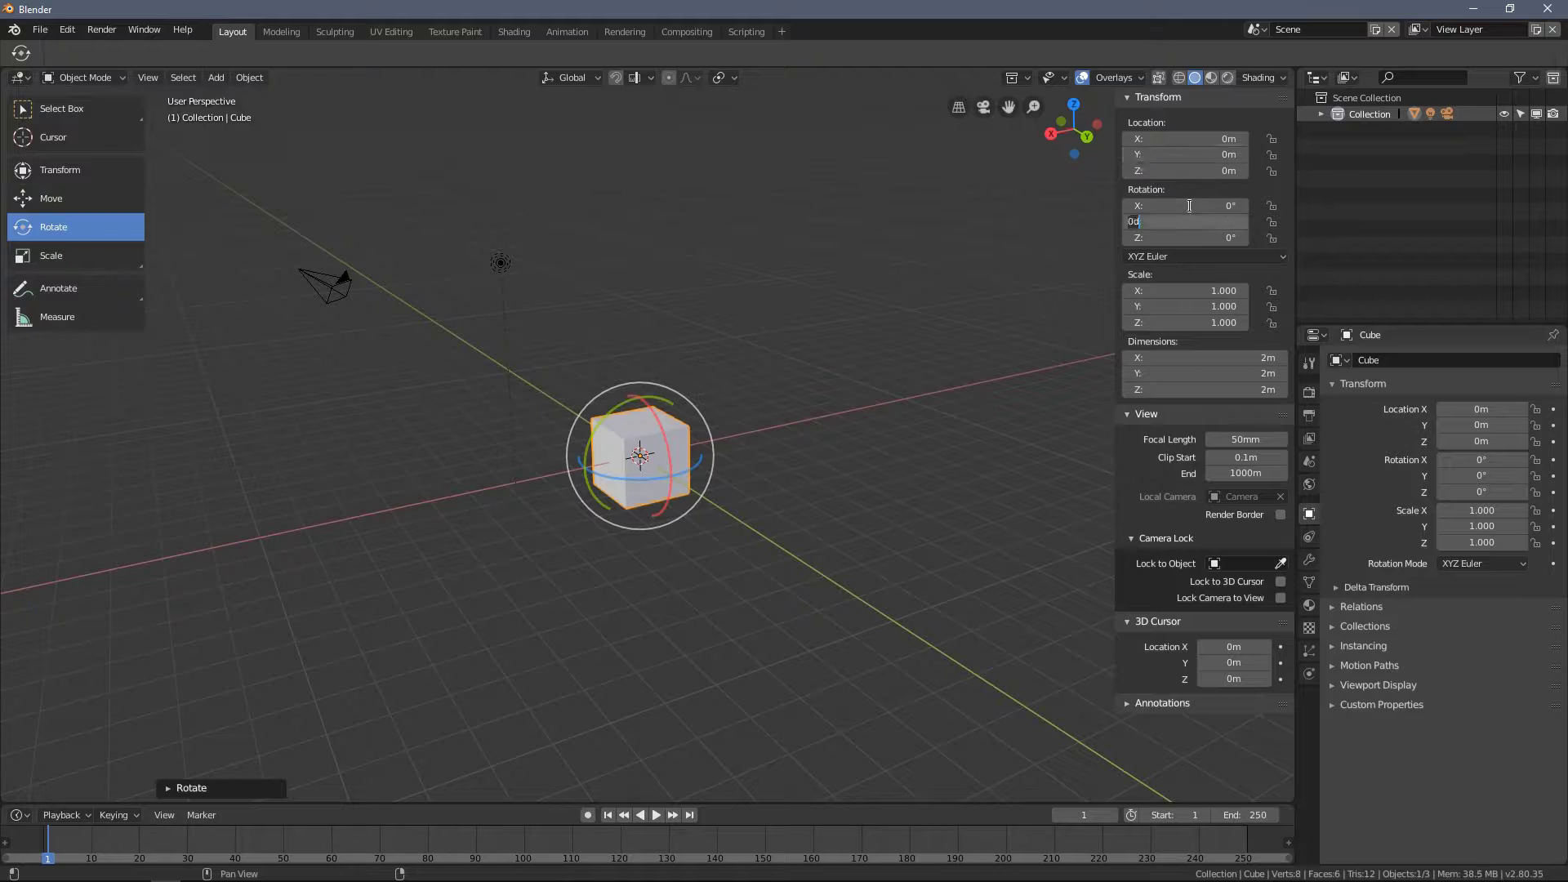
{"action": "key", "text": "shift+Tab"}
{"action": "key", "text": "shift+Tab"}
{"action": "key", "text": "shift+Tab"}
{"action": "key", "text": "shift+Tab"}
{"action": "key", "text": "Return"}
Step: Activate the combined Transform tool on the cube and inspect its gizmo from several angles
{"action": "middle_click_drag", "start_coordinate": [810, 258], "coordinate": [644, 263]}
{"action": "middle_click_drag", "start_coordinate": [700, 400], "coordinate": [768, 359]}
{"action": "left_click", "coordinate": [90, 196]}
{"action": "left_click", "coordinate": [81, 162]}
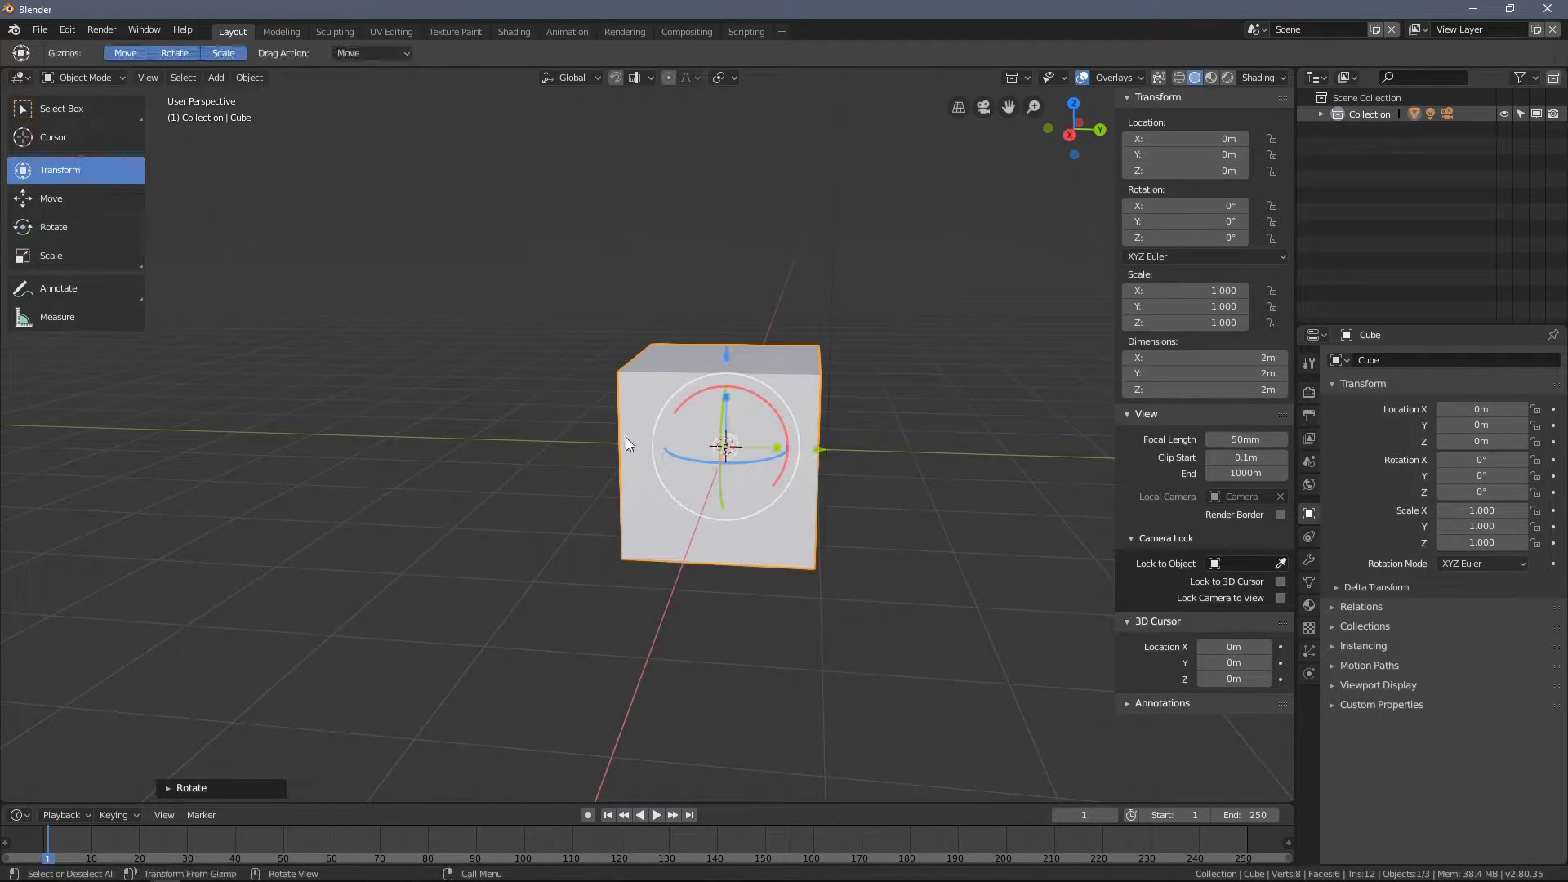
{"action": "middle_click_drag", "start_coordinate": [609, 440], "coordinate": [640, 438]}
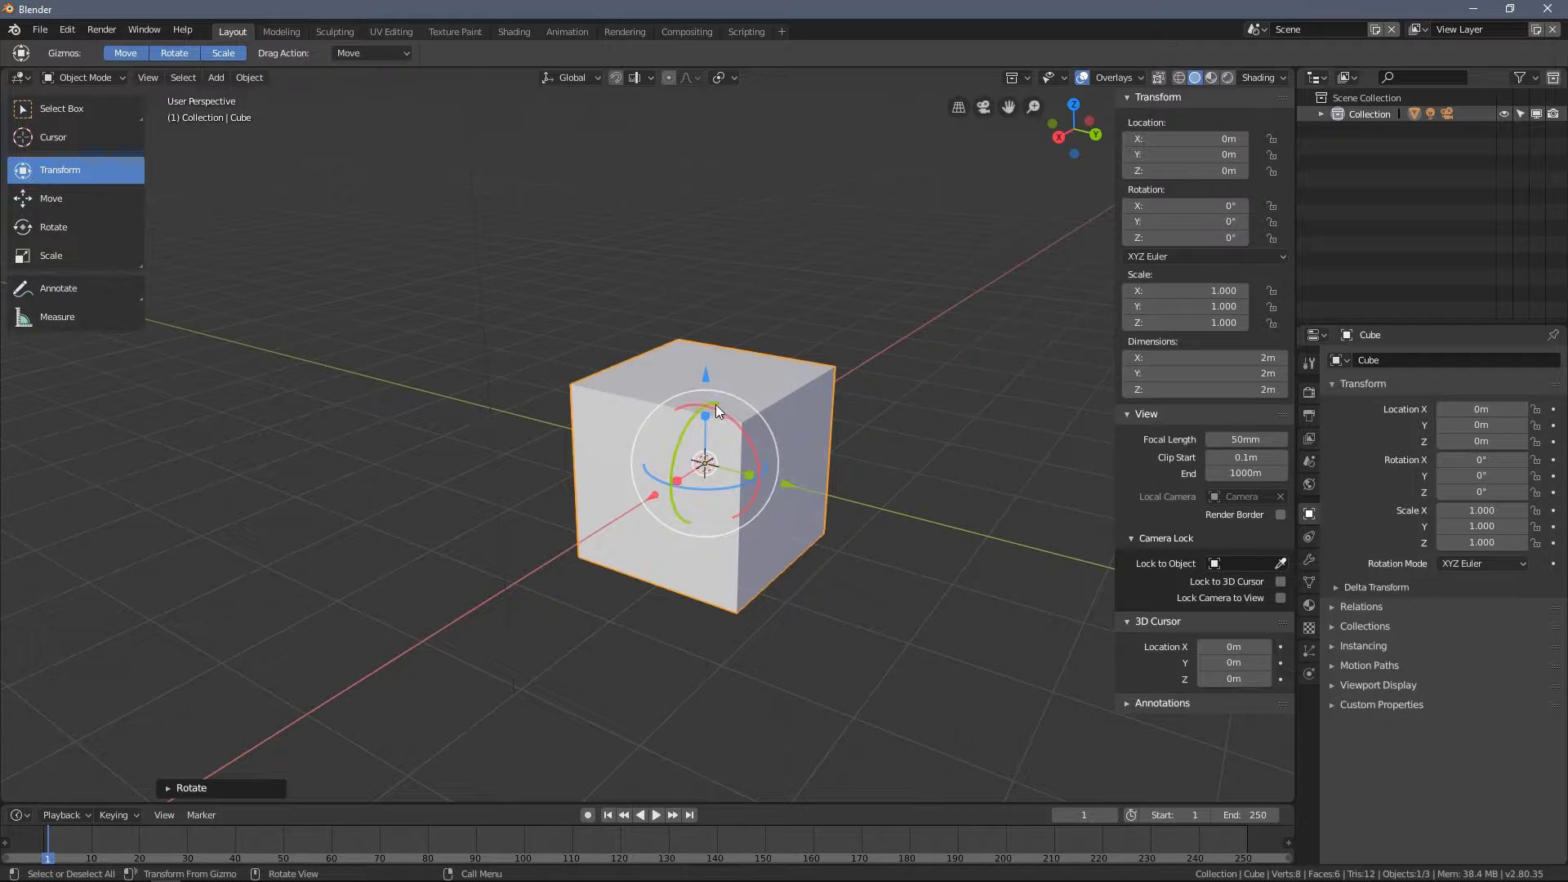
{"action": "middle_click_drag", "start_coordinate": [716, 408], "coordinate": [645, 415]}
{"action": "middle_click_drag", "start_coordinate": [595, 468], "coordinate": [706, 486]}
Step: Compare the Move, Rotate and Scale gizmos on the cube, ending on the combined Transform tool
{"action": "left_click", "coordinate": [116, 203]}
{"action": "left_click", "coordinate": [104, 231]}
{"action": "left_click", "coordinate": [97, 247]}
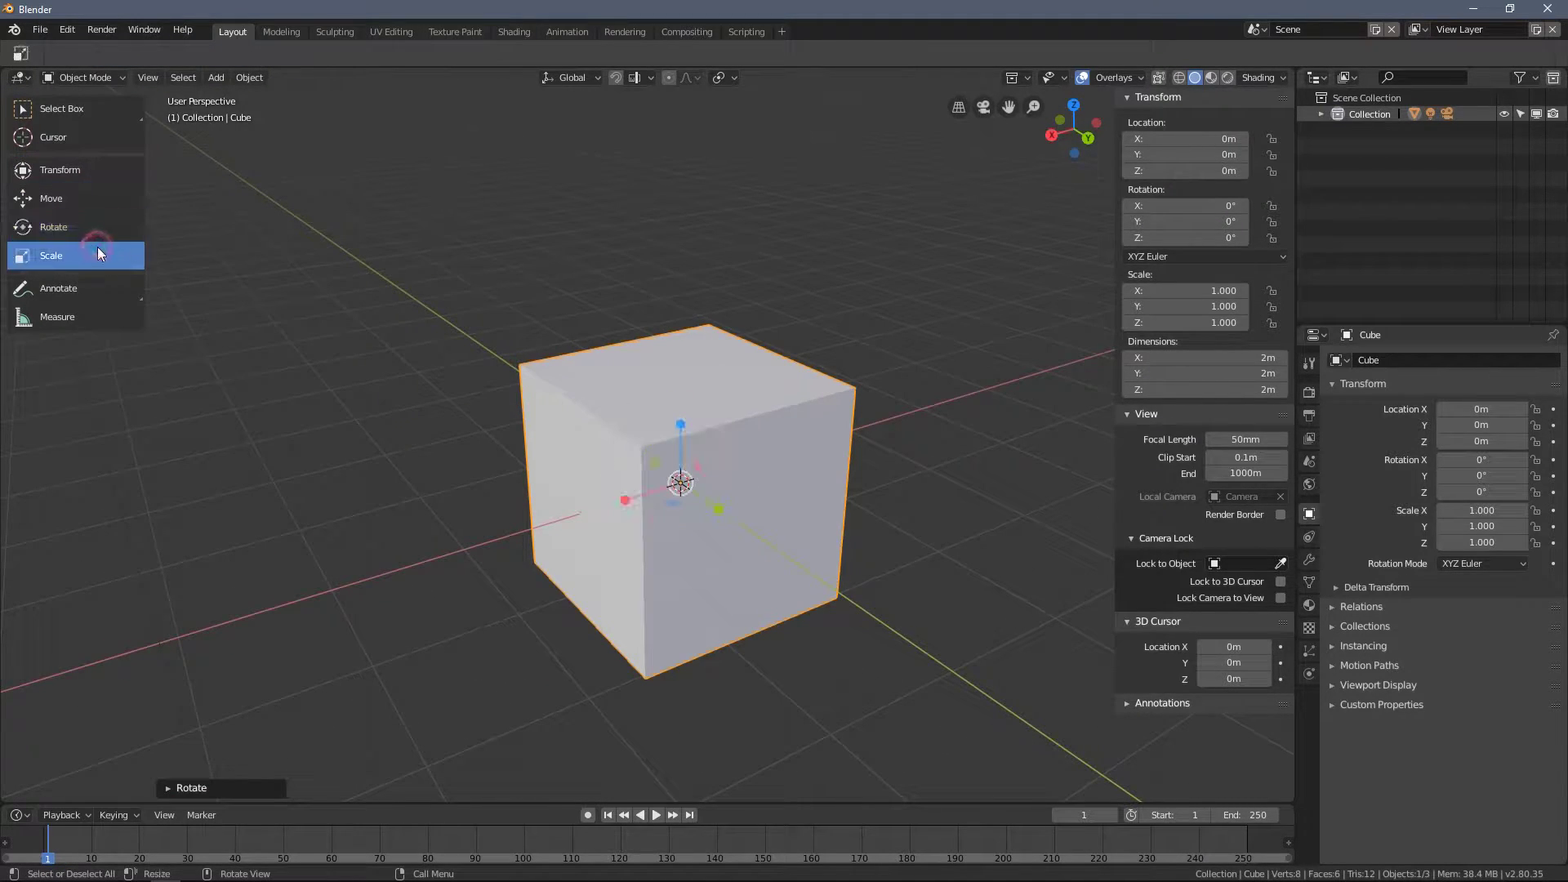
{"action": "left_click", "coordinate": [79, 173]}
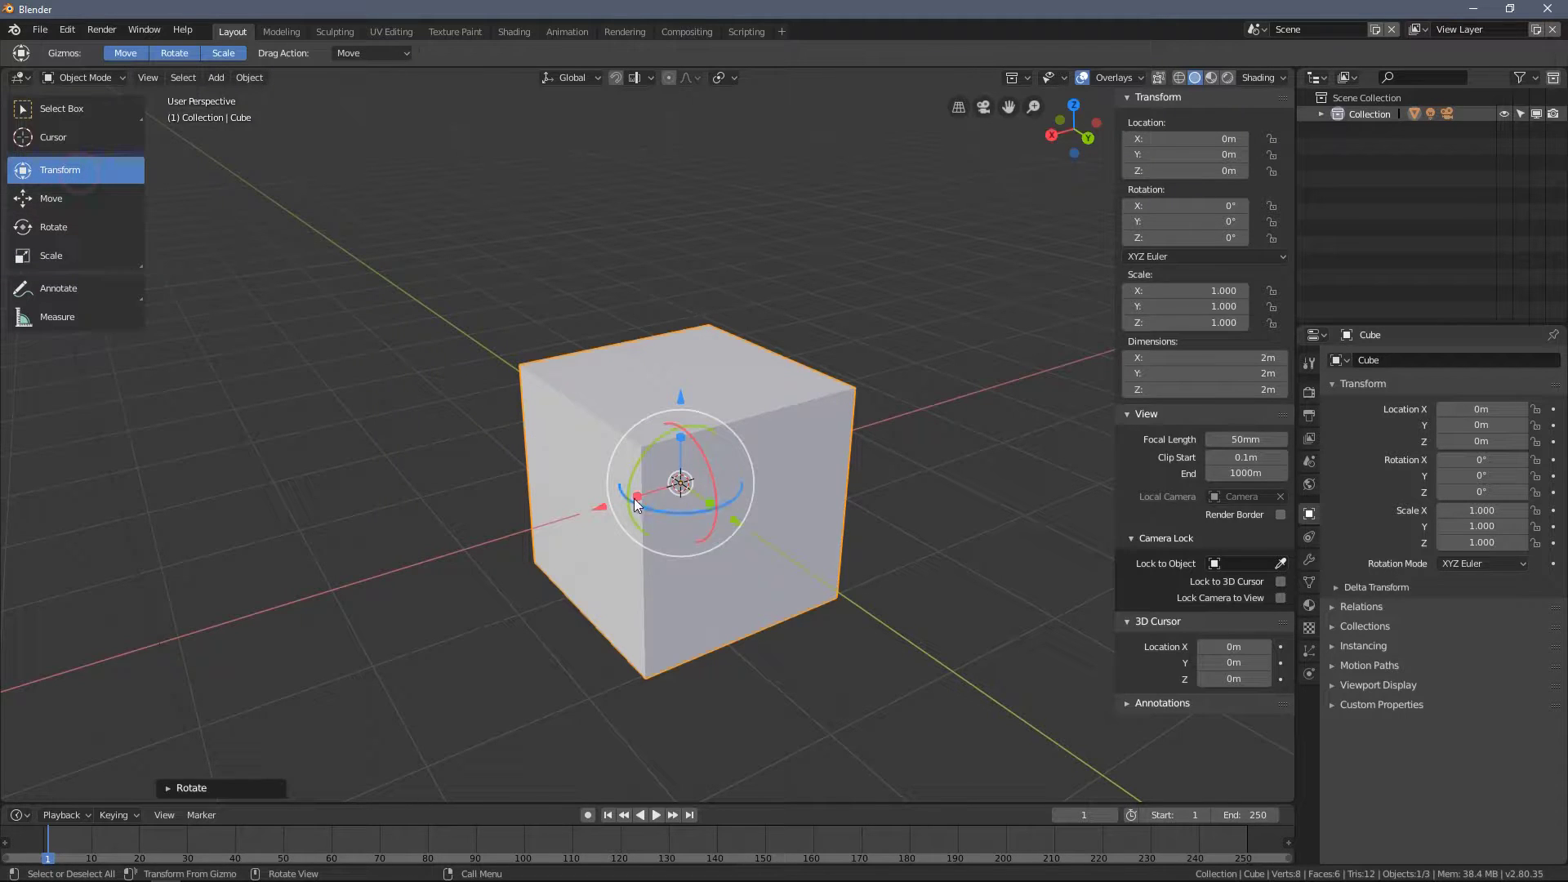
Step: Scale the cube along the X axis and adjust it vertically with the combined Transform gizmo
{"action": "left_click_drag", "start_coordinate": [635, 500], "coordinate": [677, 498]}
{"action": "middle_click_drag", "start_coordinate": [677, 498], "coordinate": [688, 424]}
{"action": "middle_click_drag", "start_coordinate": [419, 358], "coordinate": [634, 379]}
{"action": "left_click_drag", "start_coordinate": [634, 379], "coordinate": [642, 139]}
{"action": "middle_click_drag", "start_coordinate": [641, 139], "coordinate": [511, 355]}
Step: Reposition the cube with the Move tool using its gizmo handles
{"action": "left_click", "coordinate": [69, 201]}
{"action": "left_click_drag", "start_coordinate": [671, 374], "coordinate": [467, 397]}
{"action": "middle_click_drag", "start_coordinate": [513, 346], "coordinate": [547, 473]}
{"action": "left_click_drag", "start_coordinate": [547, 474], "coordinate": [788, 431]}
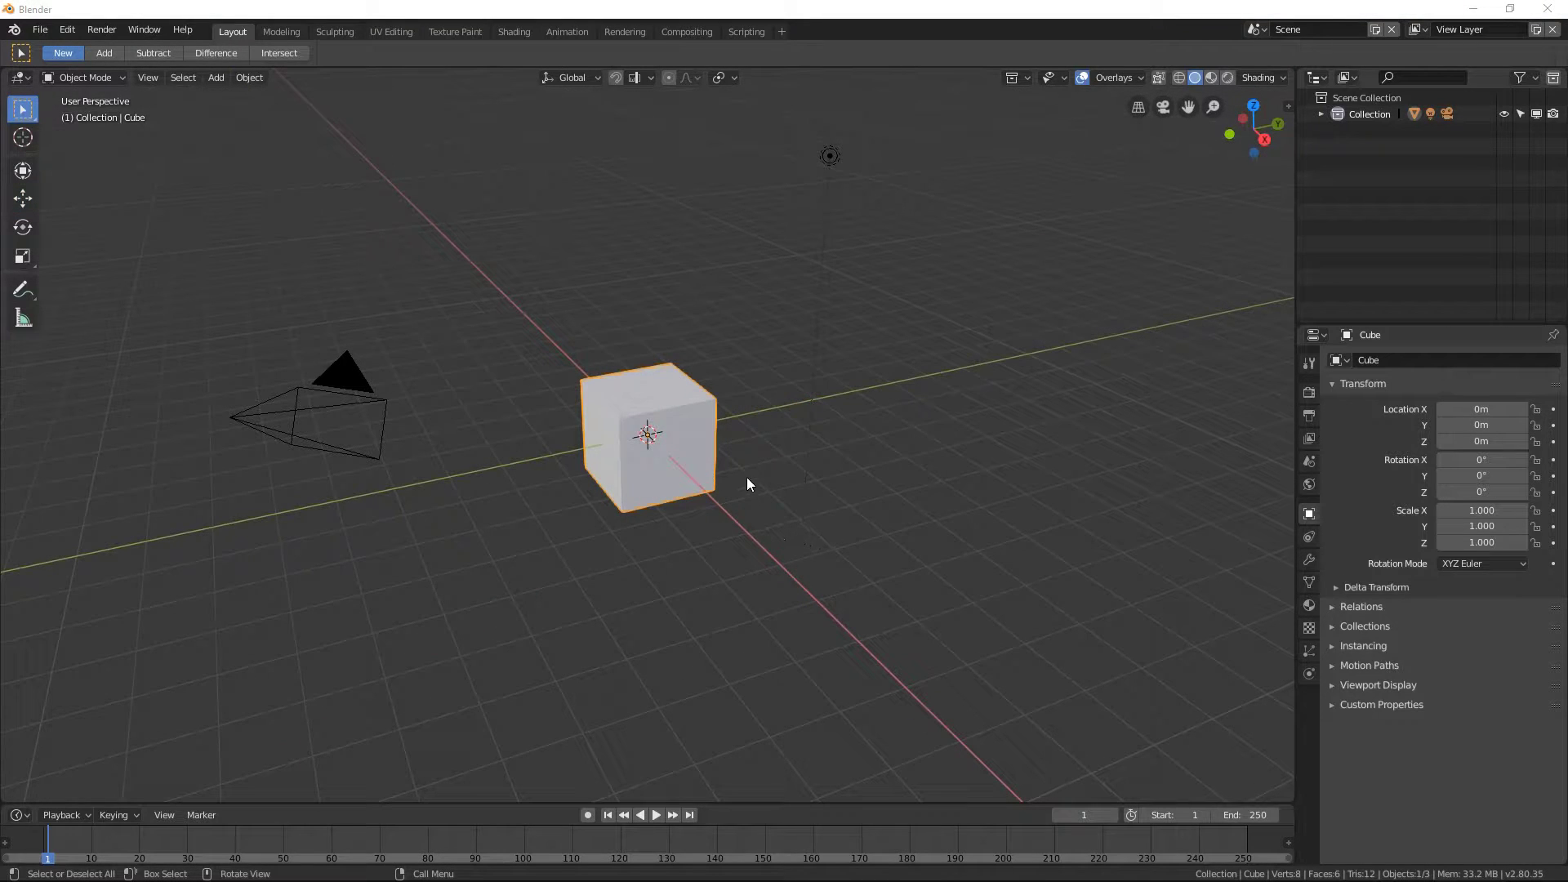
Step: Widen the toolbar so the tool names show and switch the active tool to plain Select
{"action": "mouse_move", "coordinate": [746, 485]}
{"action": "middle_mouse_down"}
{"action": "mouse_move", "coordinate": [781, 494]}
{"action": "mouse_move", "coordinate": [742, 491]}
{"action": "middle_mouse_up"}
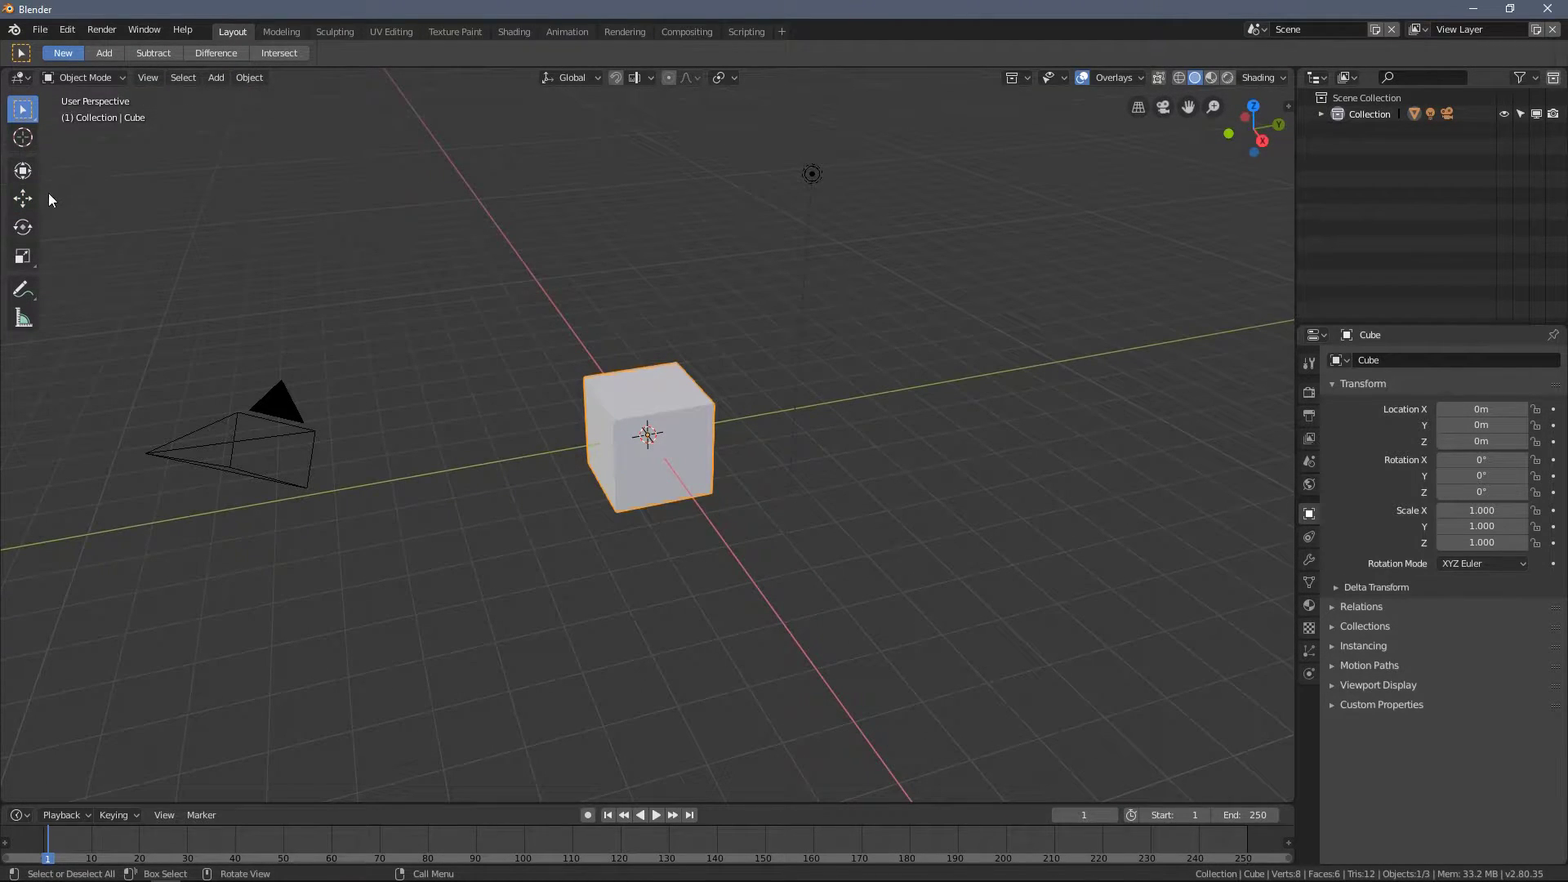
{"action": "left_click_drag", "start_coordinate": [111, 197], "coordinate": [142, 203]}
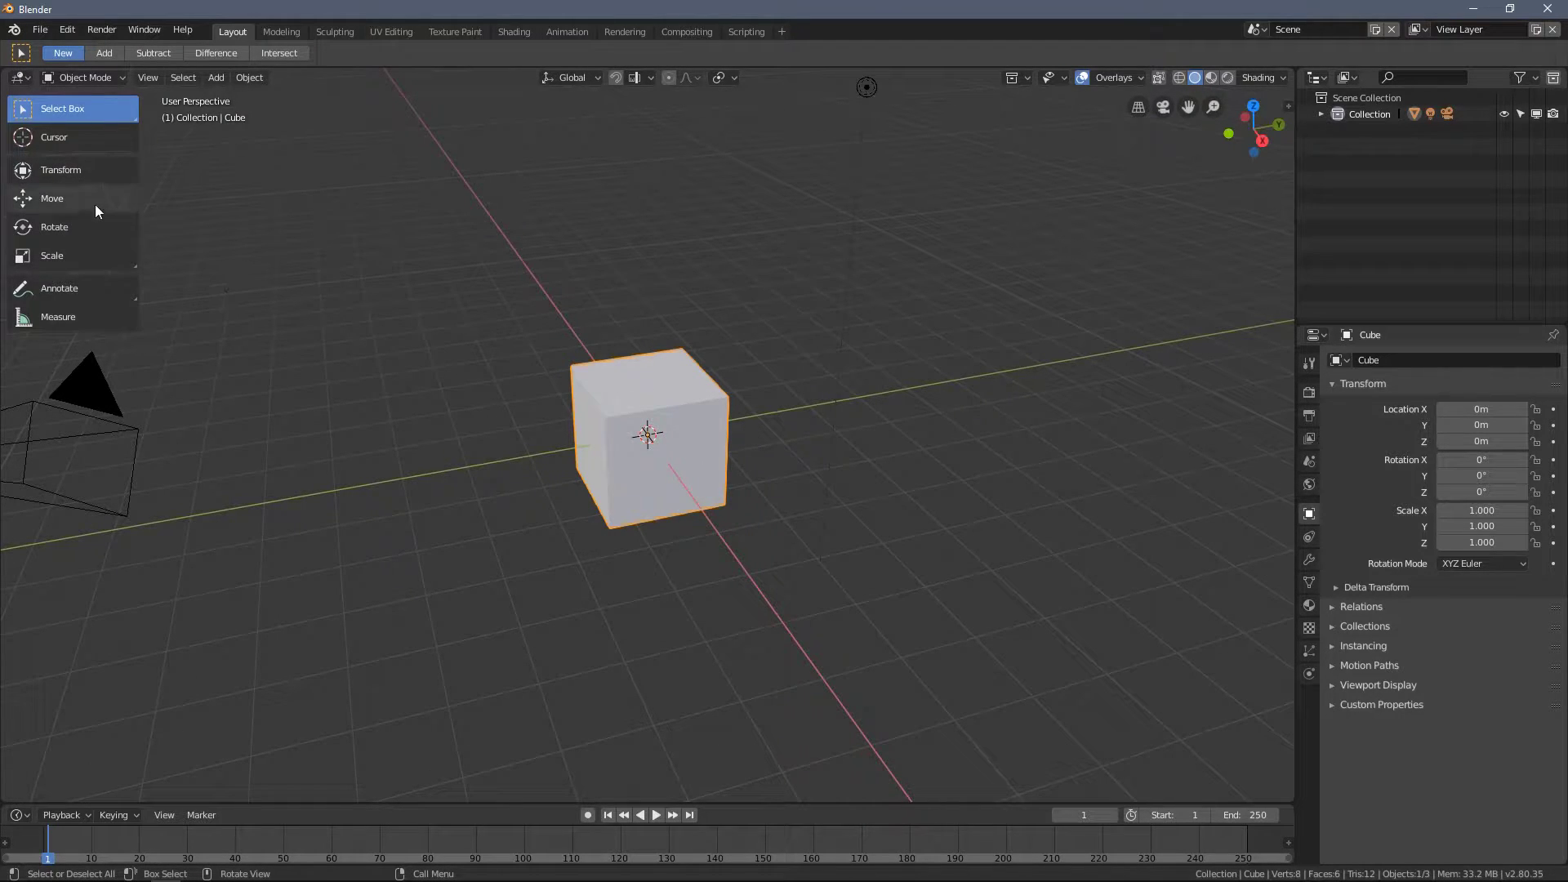
{"action": "mouse_move", "coordinate": [697, 371]}
{"action": "middle_mouse_down"}
{"action": "mouse_move", "coordinate": [531, 364]}
{"action": "mouse_move", "coordinate": [682, 441]}
{"action": "middle_mouse_up"}
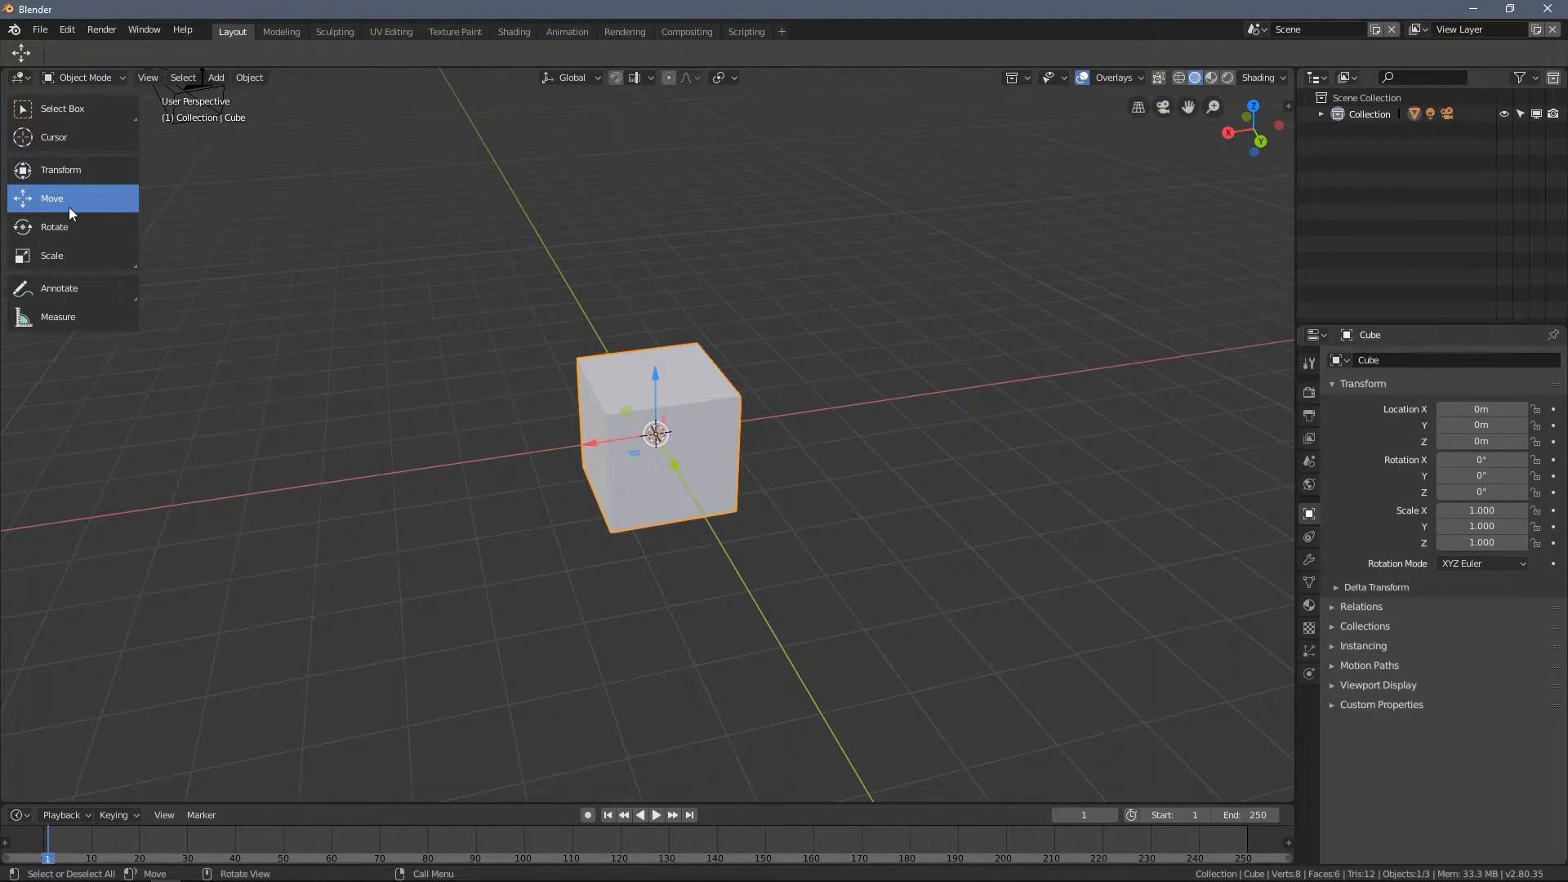
{"action": "left_click", "coordinate": [93, 107]}
{"action": "left_click", "coordinate": [76, 157]}
{"action": "middle_click_drag", "start_coordinate": [699, 382], "coordinate": [769, 413]}
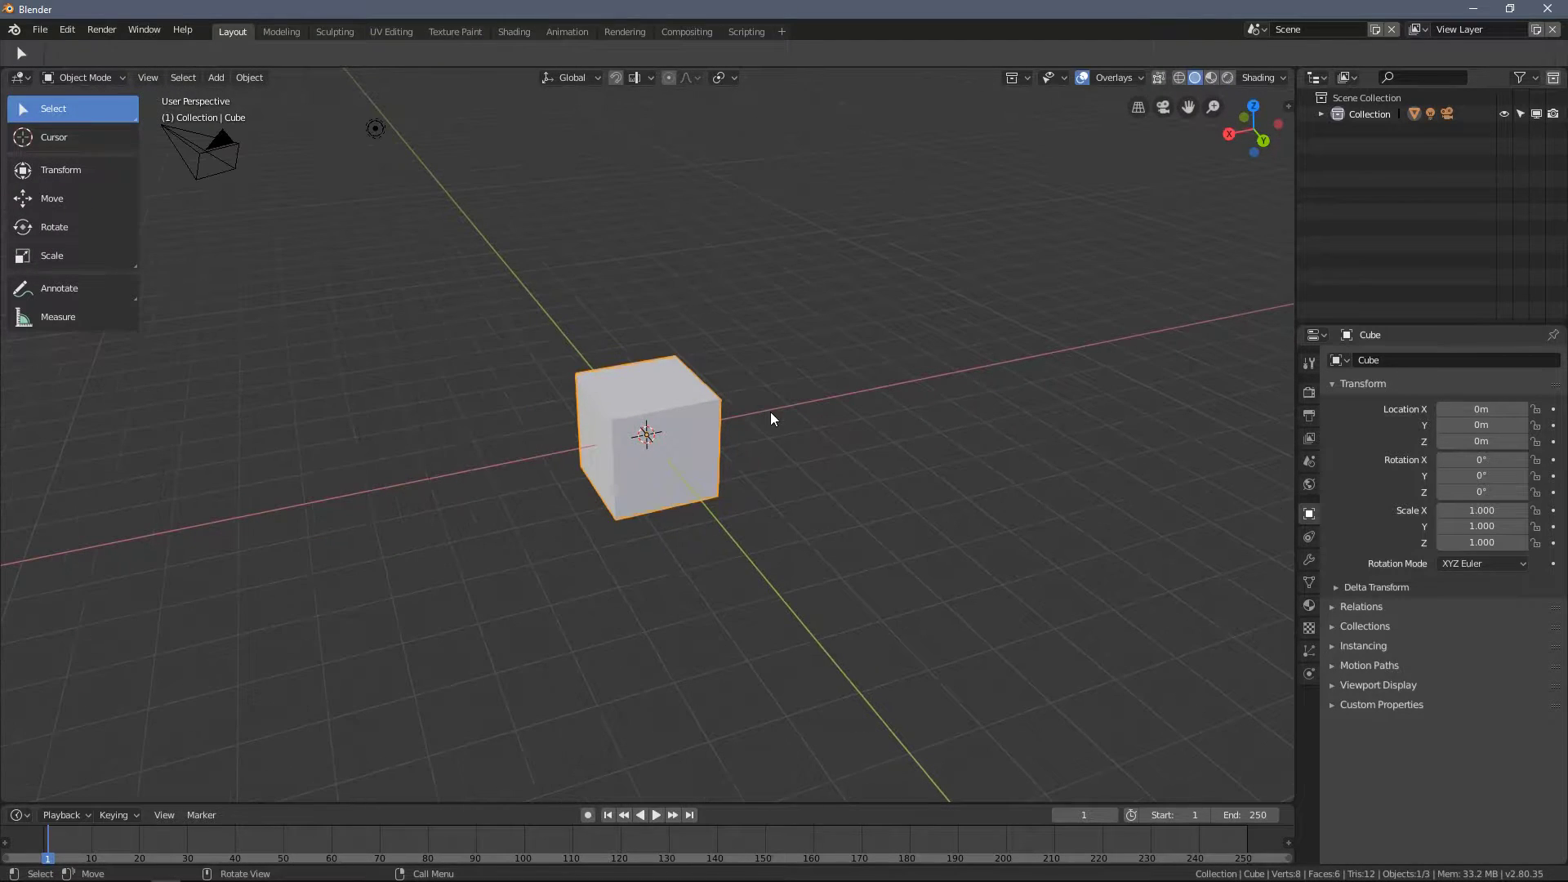
Step: Try scaling the cube uniformly and rotating it freely in the current view, cancelling each transform
{"action": "key", "text": "s"}
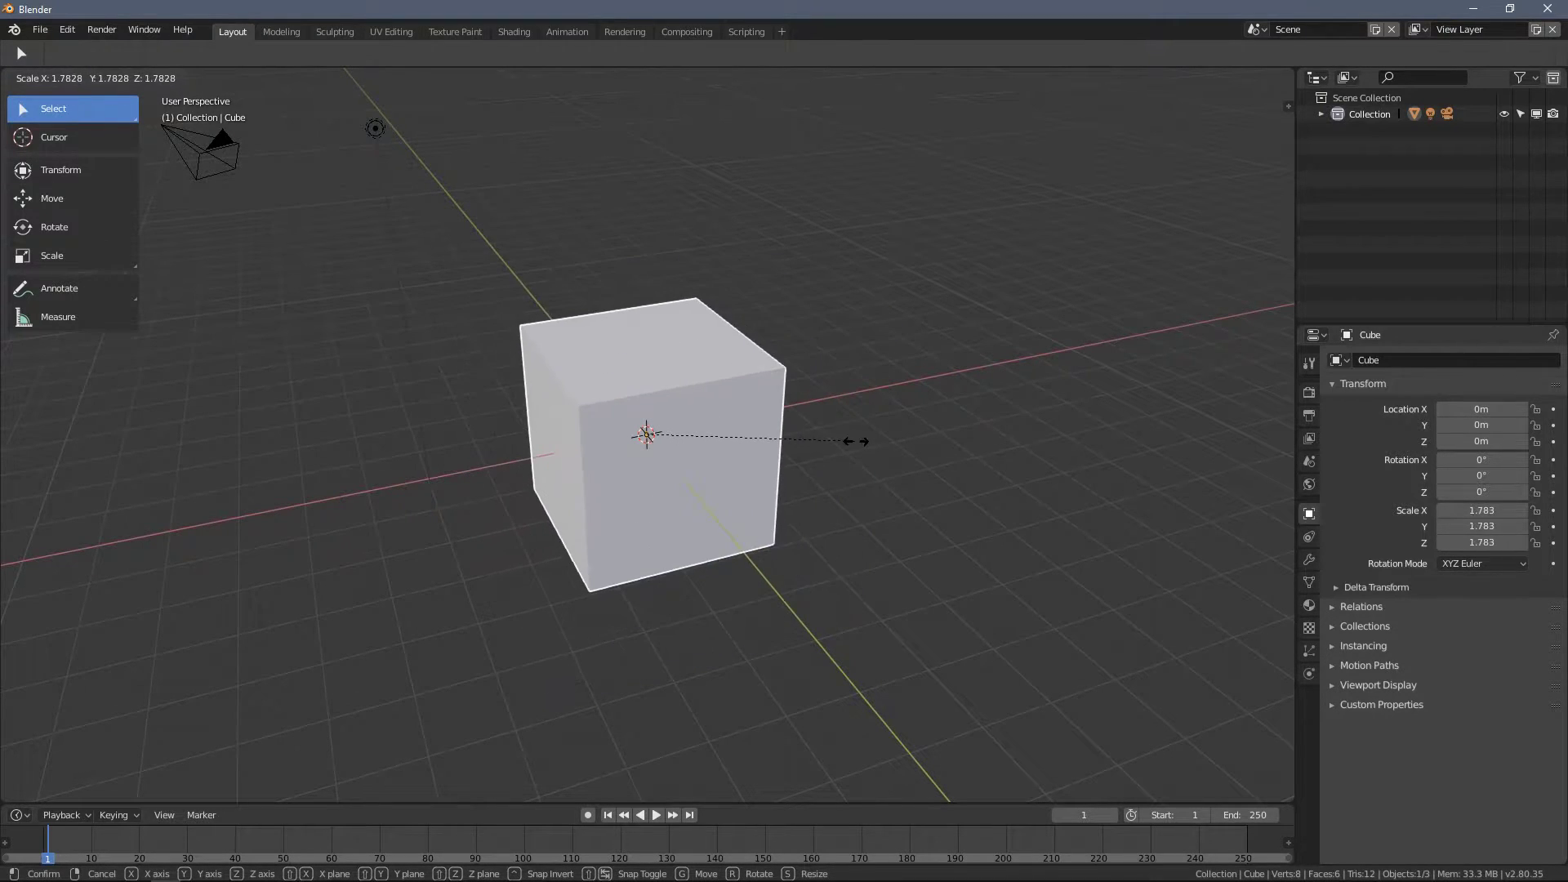
{"action": "key", "text": "Escape"}
{"action": "key", "text": "r"}
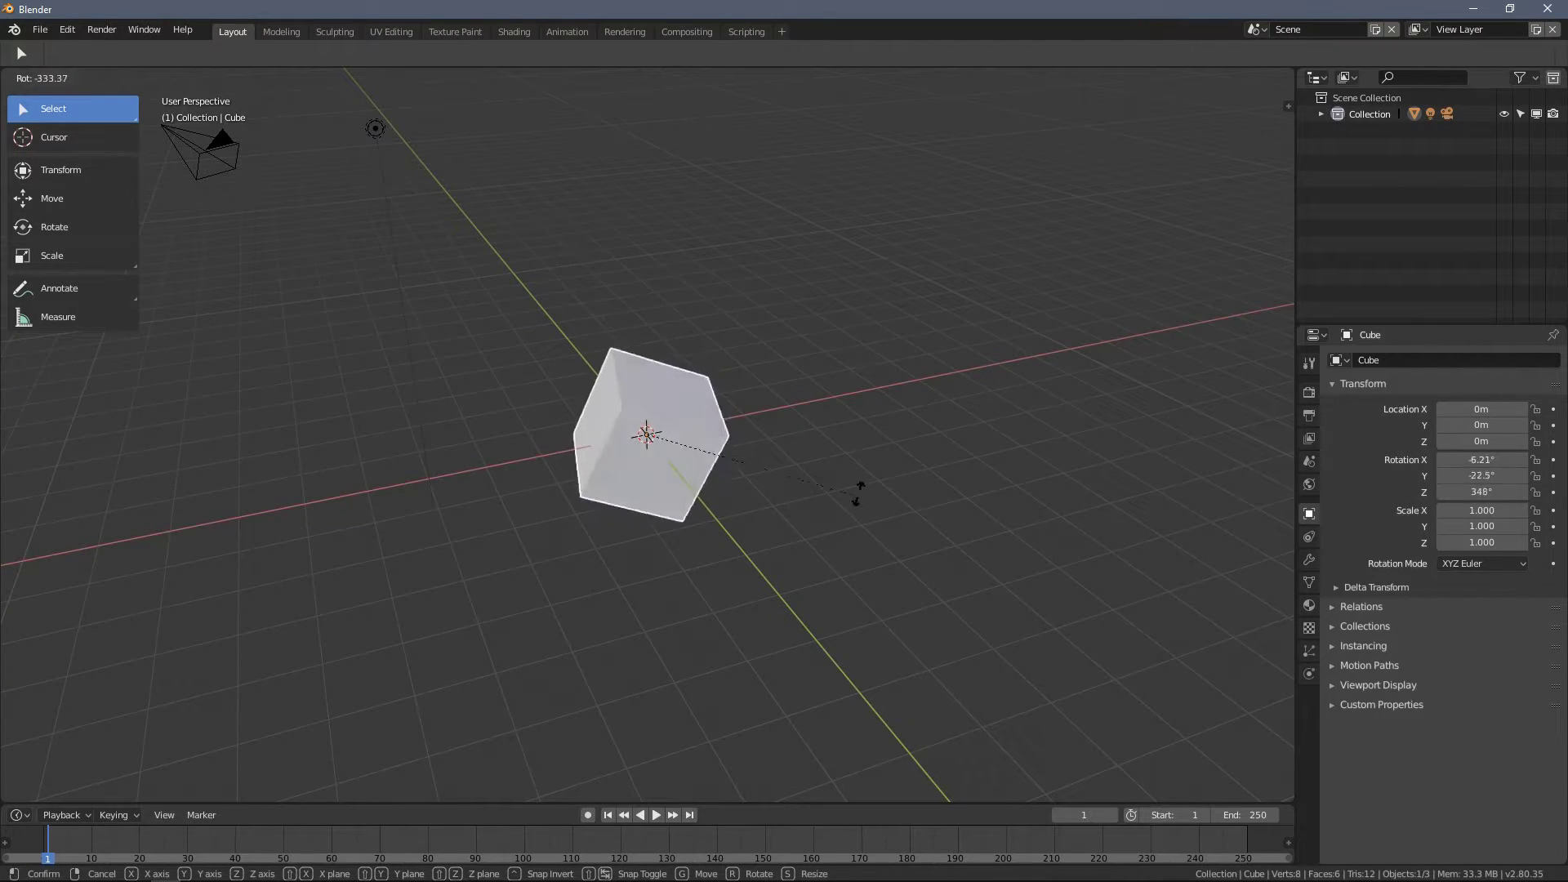
{"action": "key", "text": "Escape"}
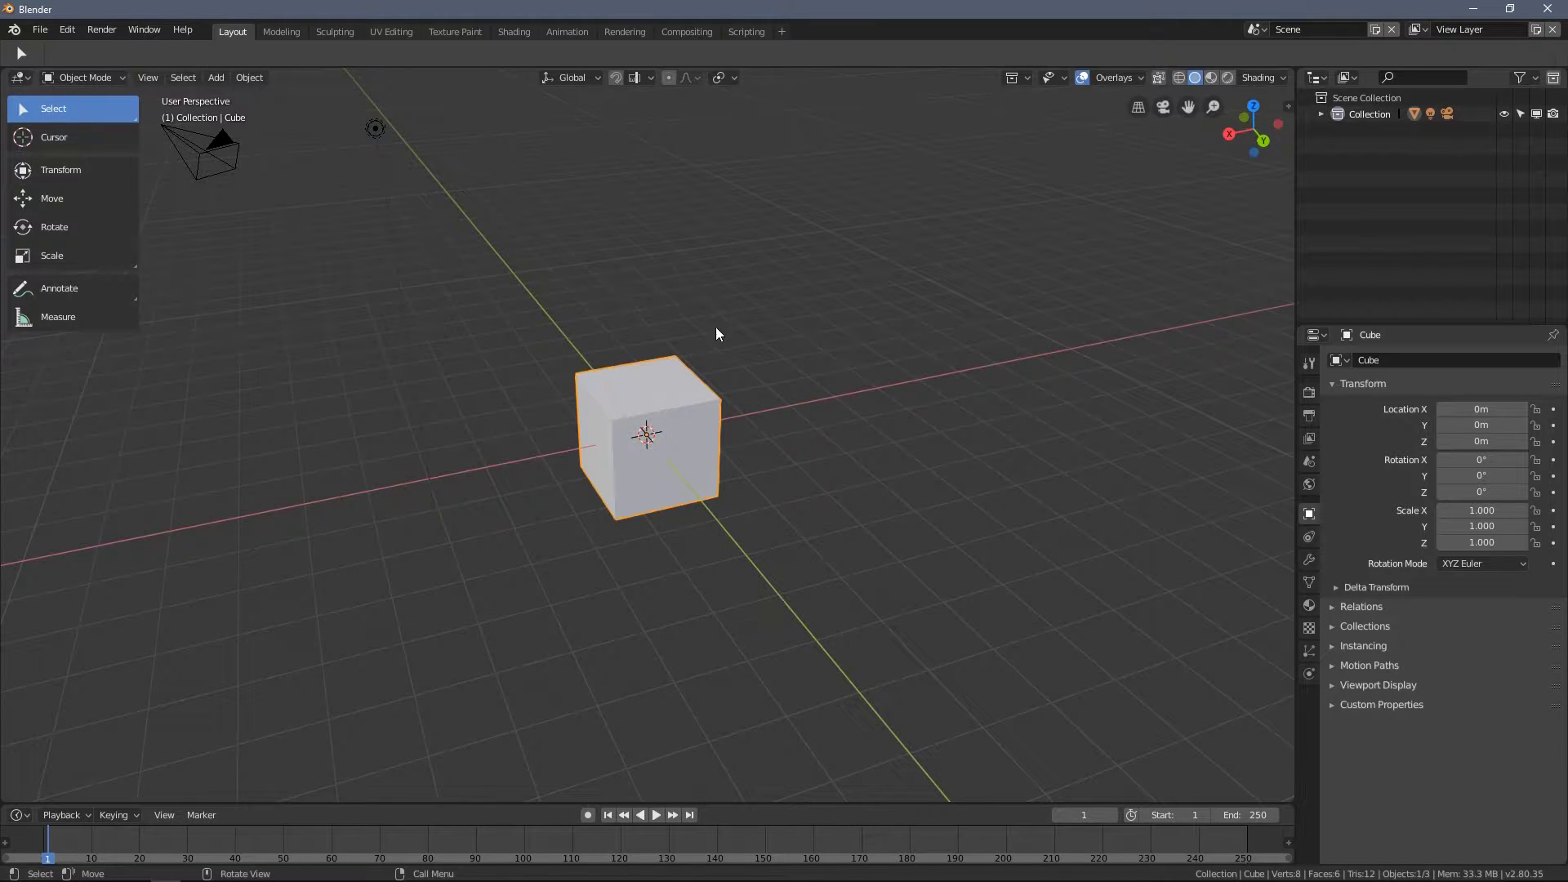
Step: Try moving the cube freely without any axis constraint, cancelling the move
{"action": "mouse_move", "coordinate": [666, 309]}
{"action": "middle_mouse_down"}
{"action": "mouse_move", "coordinate": [678, 337]}
{"action": "mouse_move", "coordinate": [663, 298]}
{"action": "middle_mouse_up"}
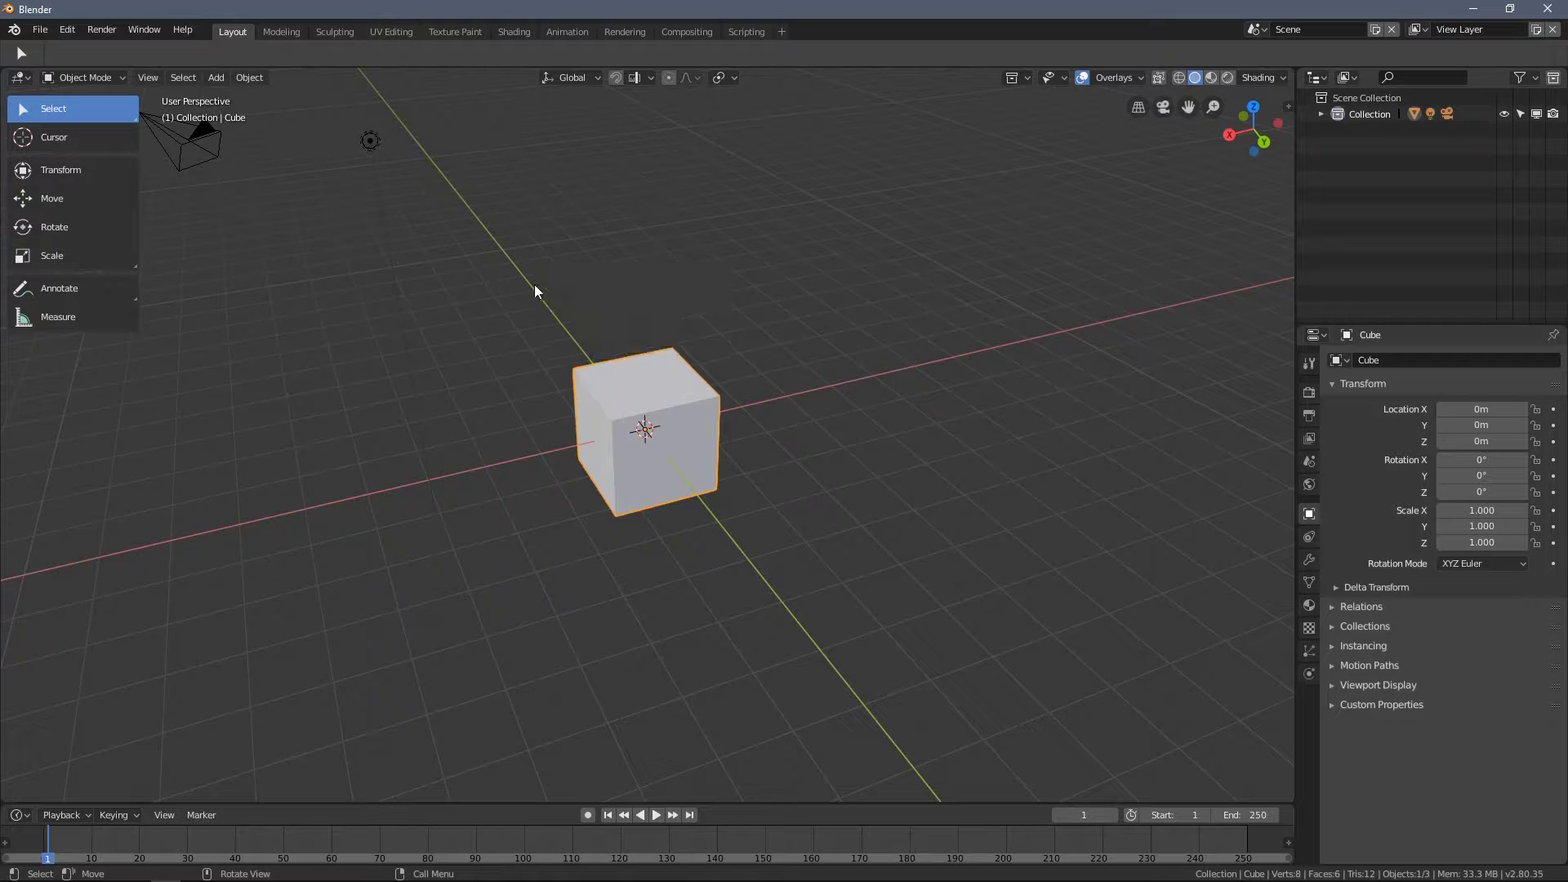
{"action": "middle_click_drag", "start_coordinate": [652, 326], "coordinate": [698, 390]}
{"action": "key", "text": "g"}
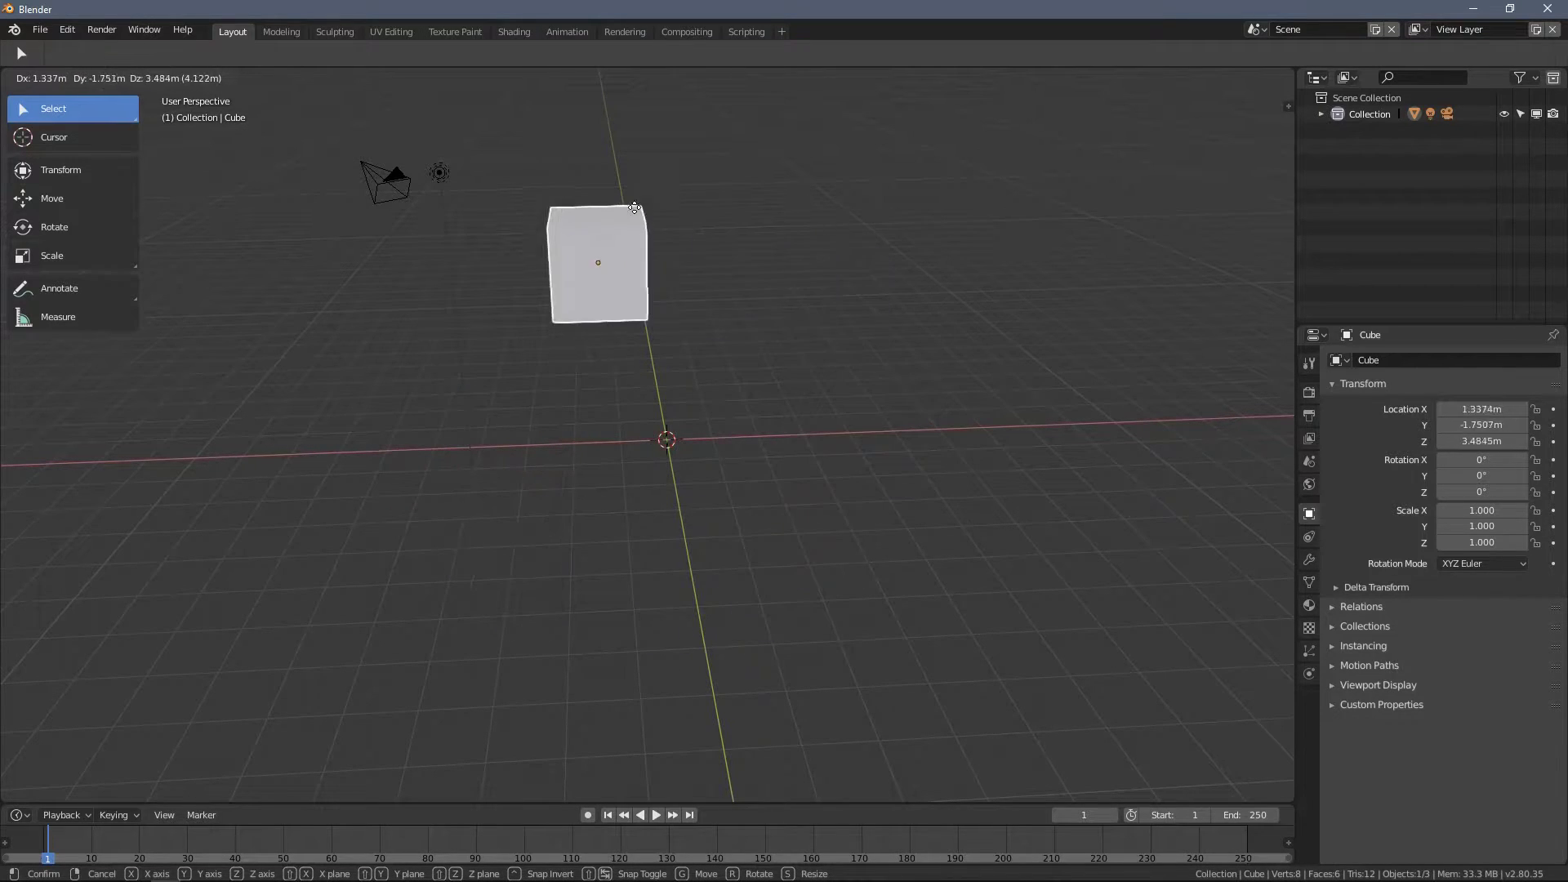
{"action": "right_click", "coordinate": [663, 436]}
Step: Try the unconstrained scale, rotate and move operations on the cube one after another
{"action": "middle_click_drag", "start_coordinate": [663, 436], "coordinate": [708, 382]}
{"action": "key", "text": "s"}
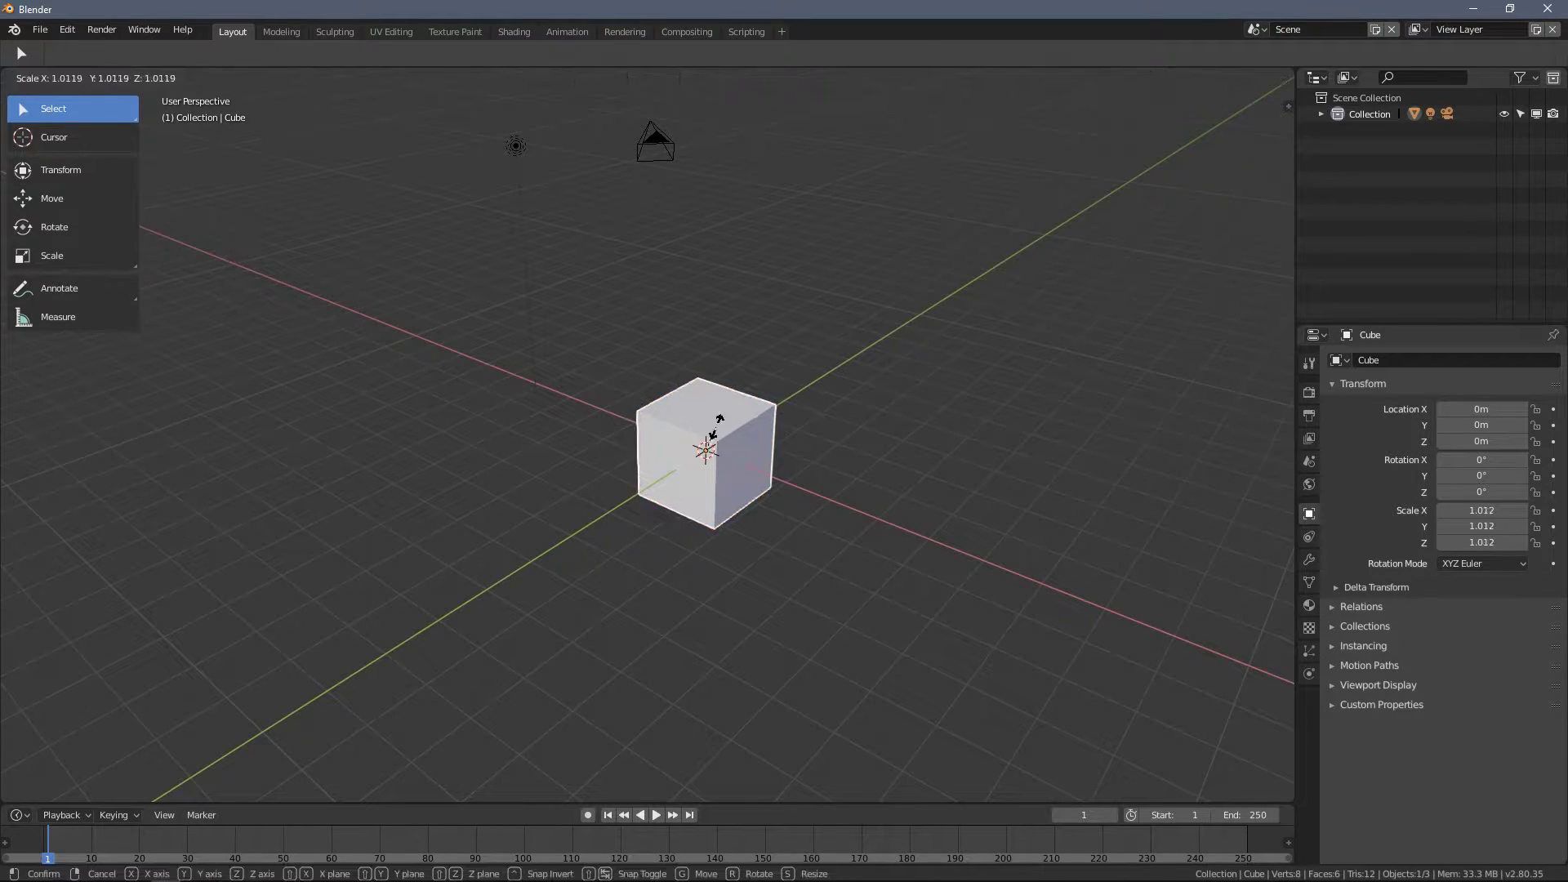
{"action": "key", "text": "r"}
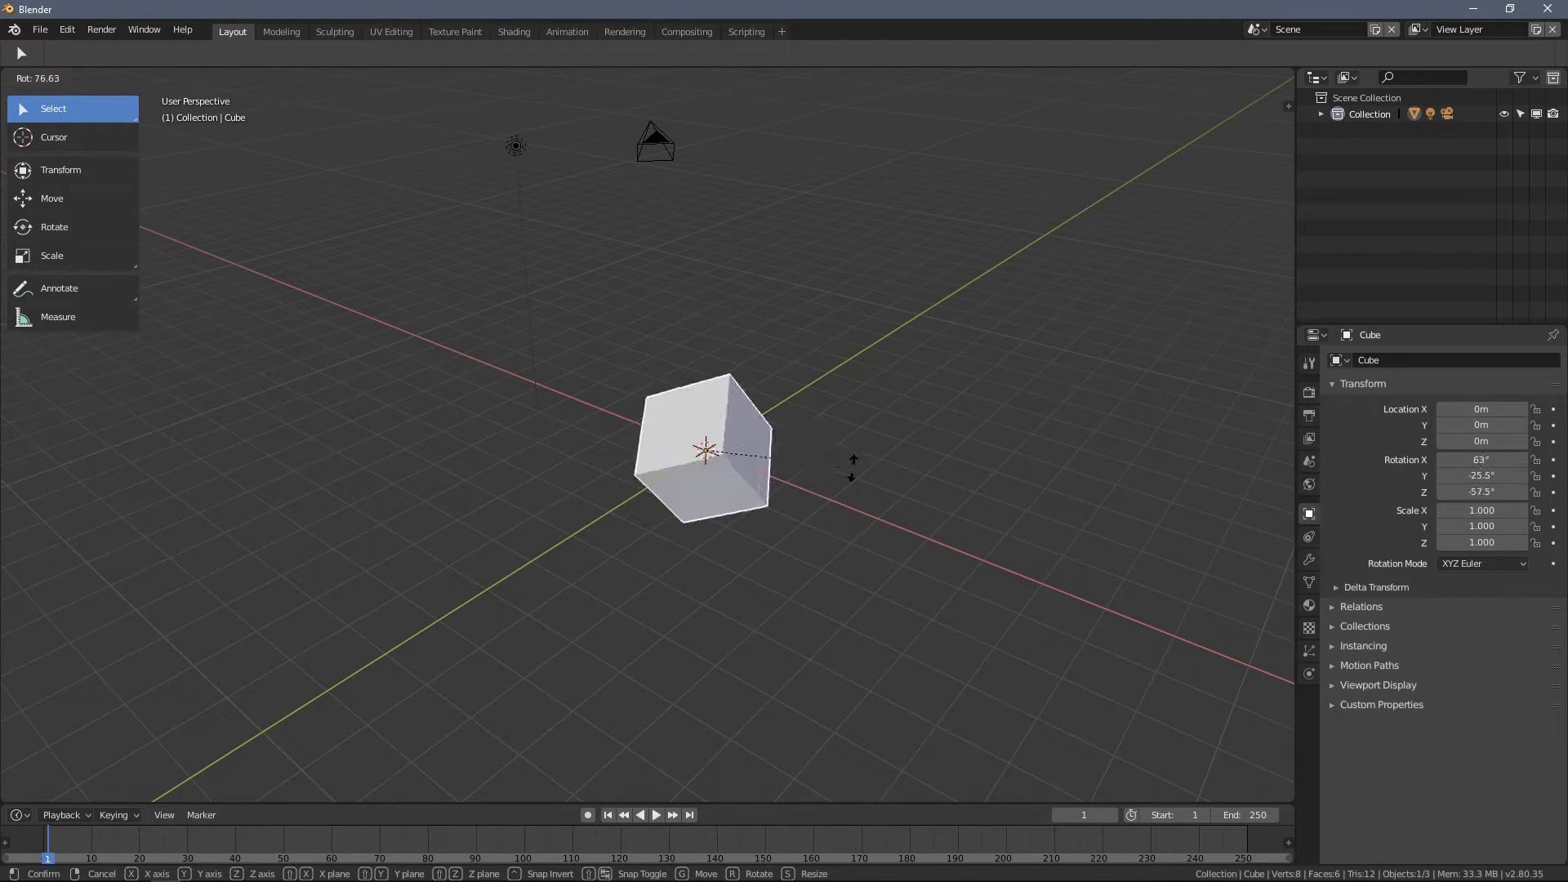
{"action": "key", "text": "g"}
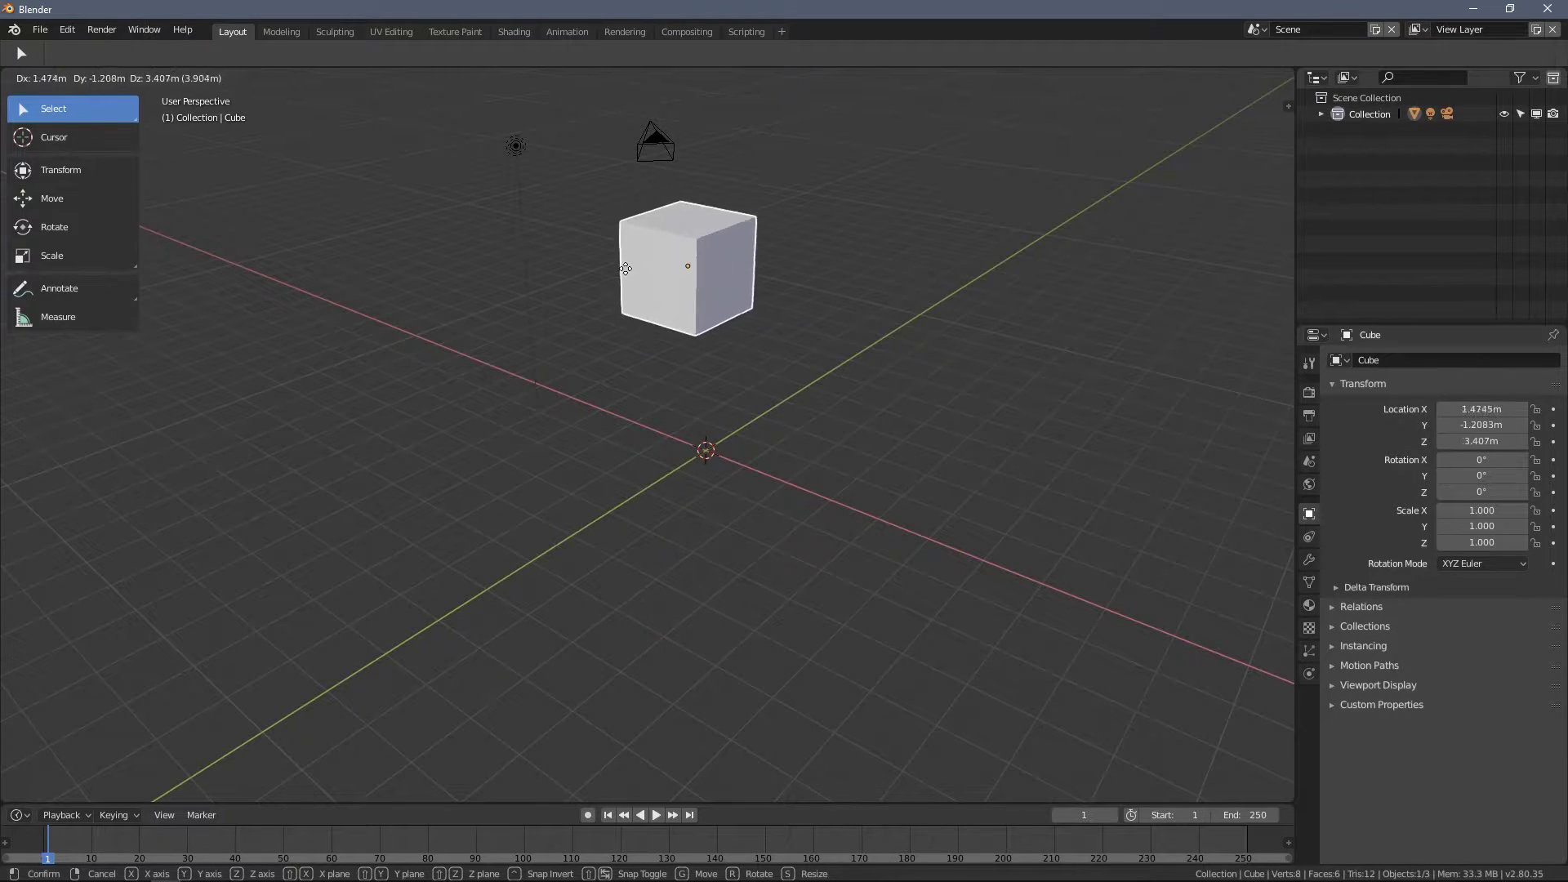
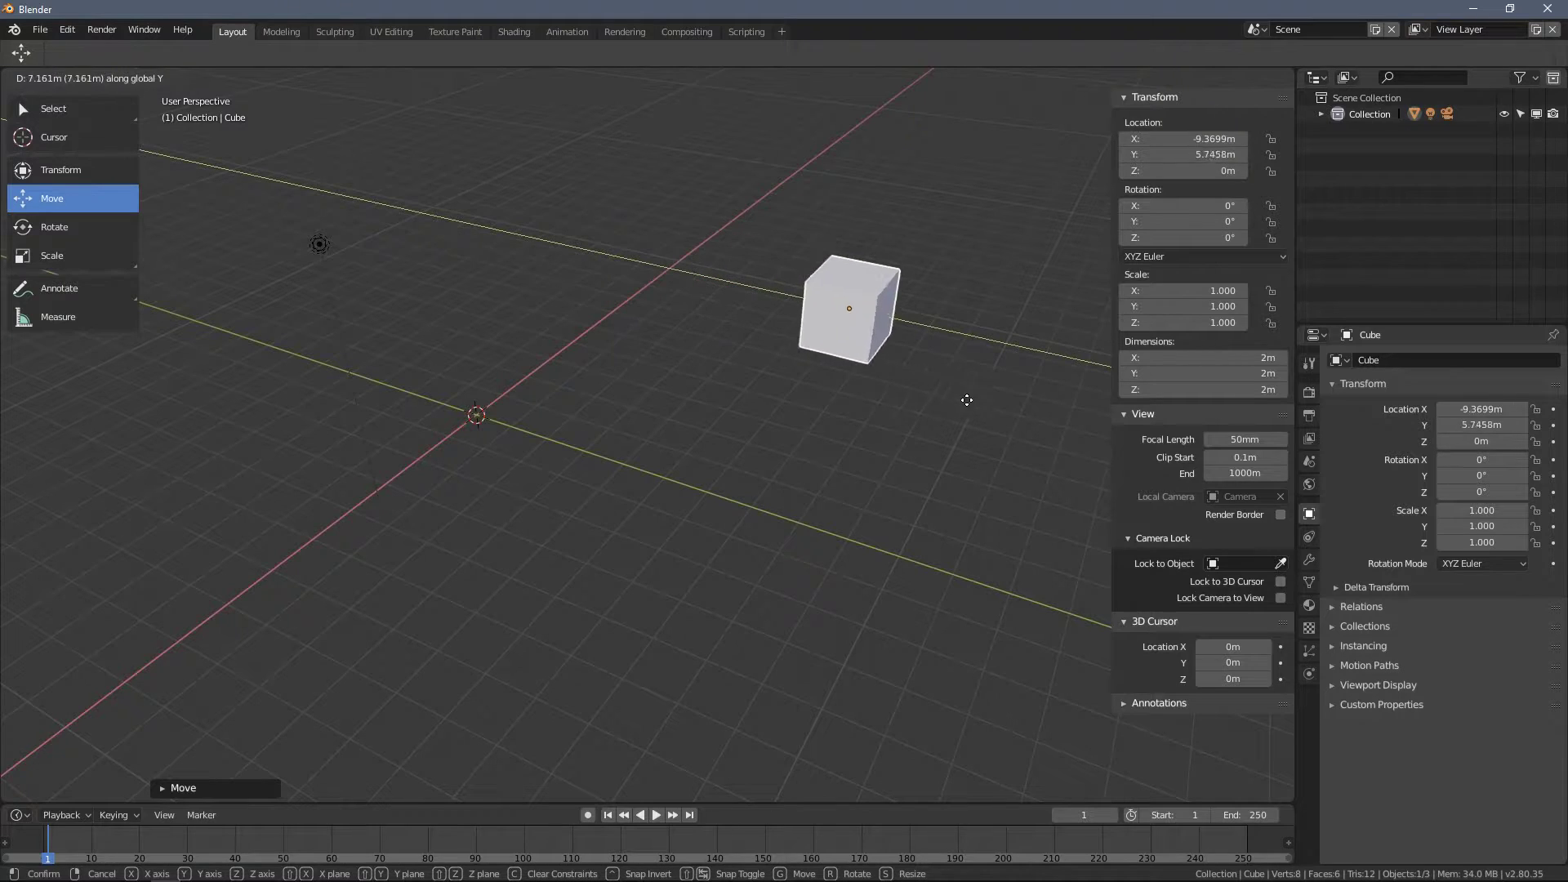
Step: Move the cube with global axis constraints to about X 3.46 m and Y -4.21 m
{"action": "left_click", "coordinate": [980, 409]}
{"action": "middle_click_drag", "start_coordinate": [983, 409], "coordinate": [938, 414]}
{"action": "key", "text": "g"}
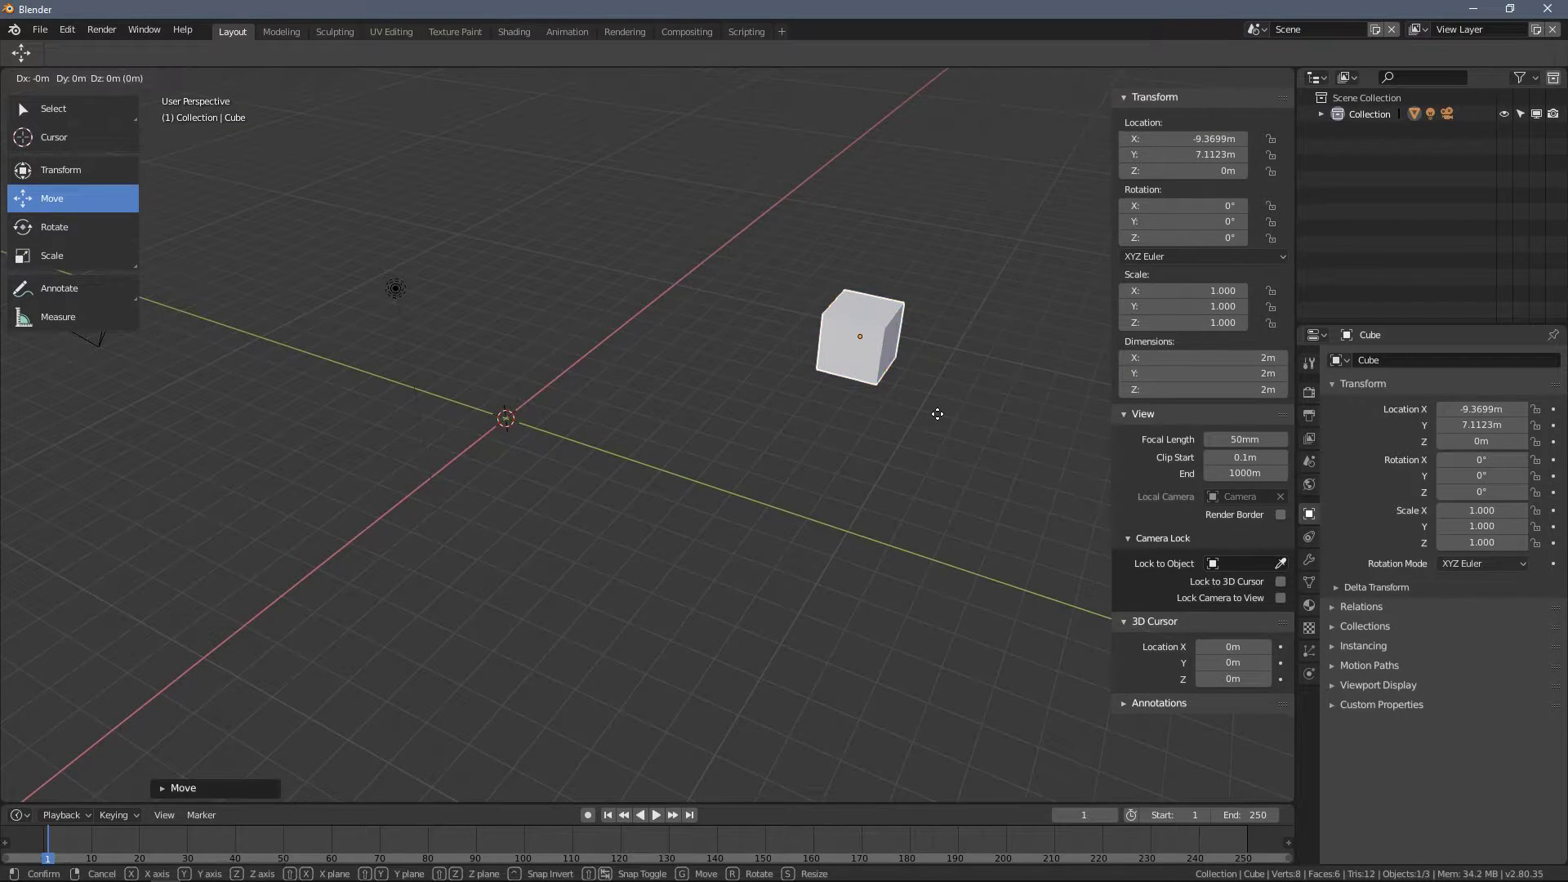
{"action": "left_click", "coordinate": [666, 608]}
{"action": "key", "text": "g"}
{"action": "key", "text": "y"}
{"action": "left_click", "coordinate": [353, 443]}
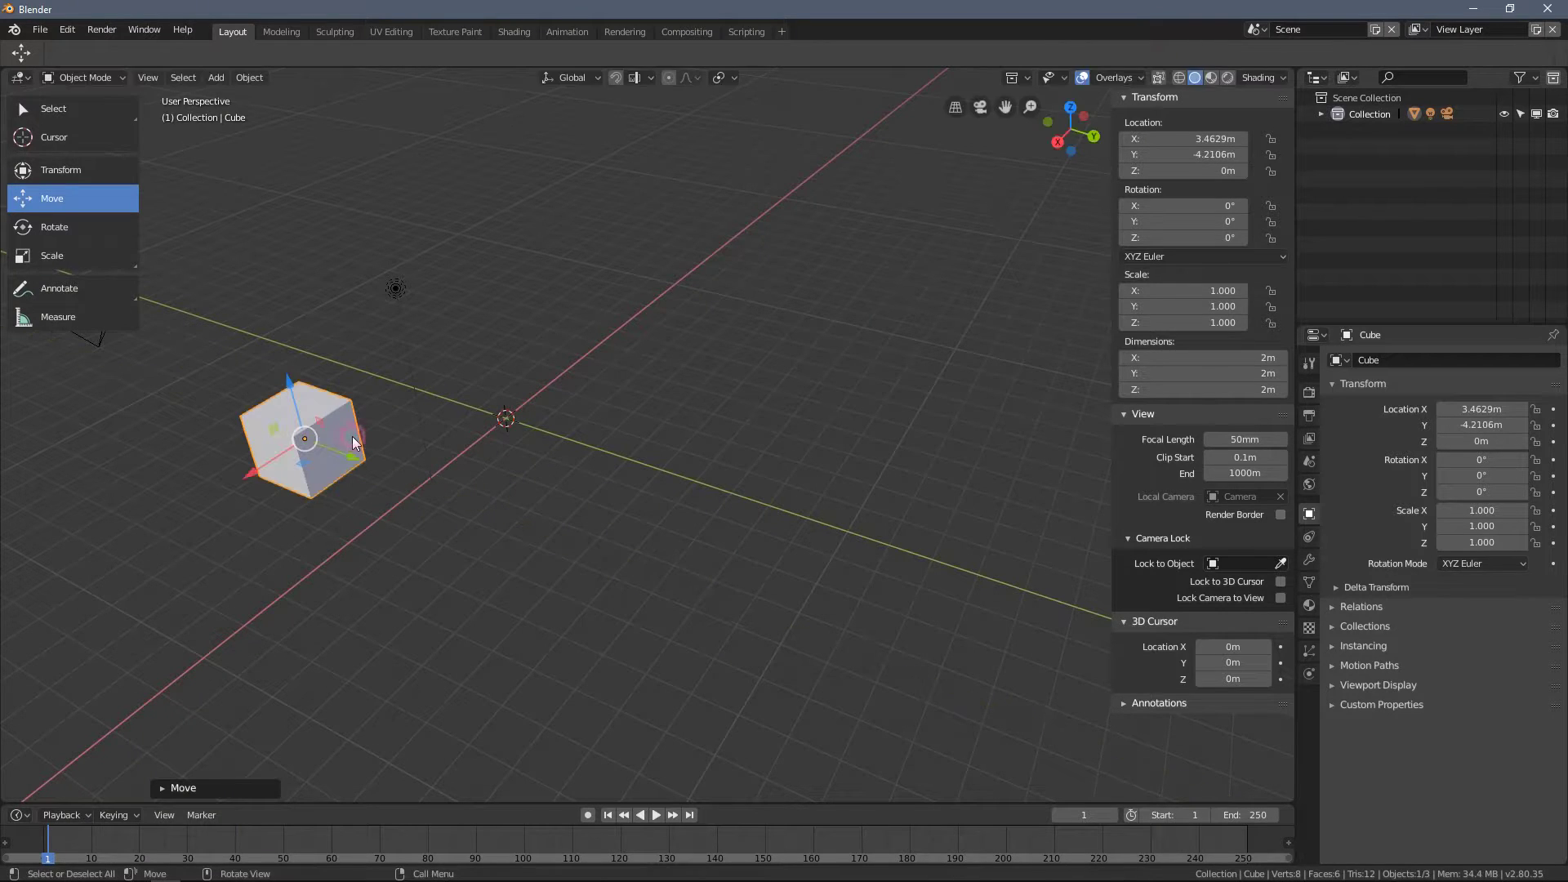
Step: Move the cube along global X to about -6.9 m and along global Y to about 6.91 m
{"action": "key", "text": "g"}
{"action": "key", "text": "x"}
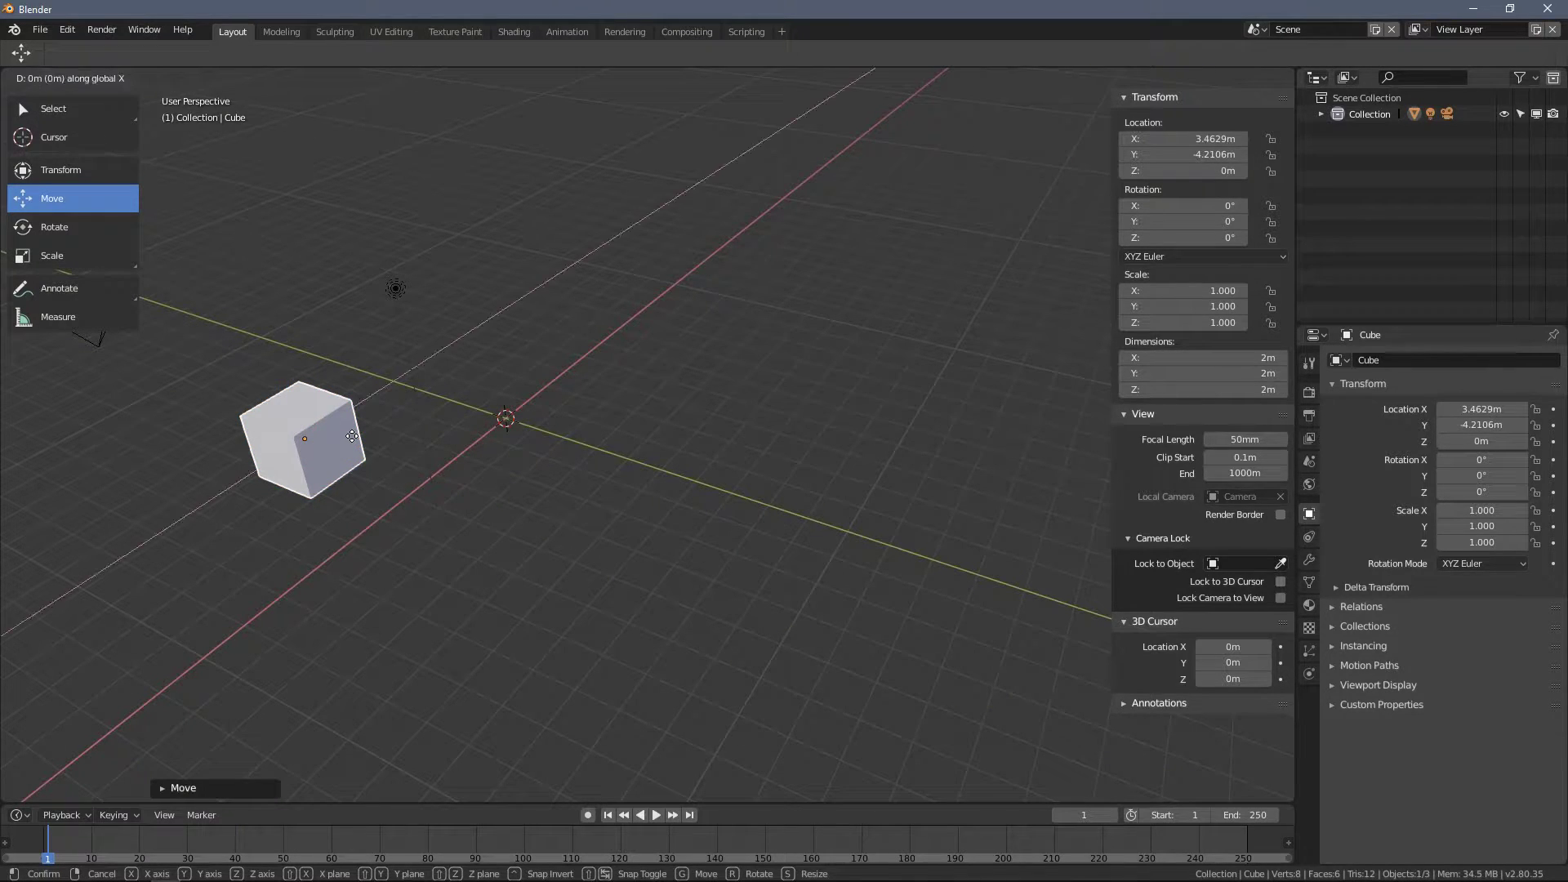
{"action": "left_click", "coordinate": [571, 282]}
{"action": "key", "text": "g"}
{"action": "key", "text": "y"}
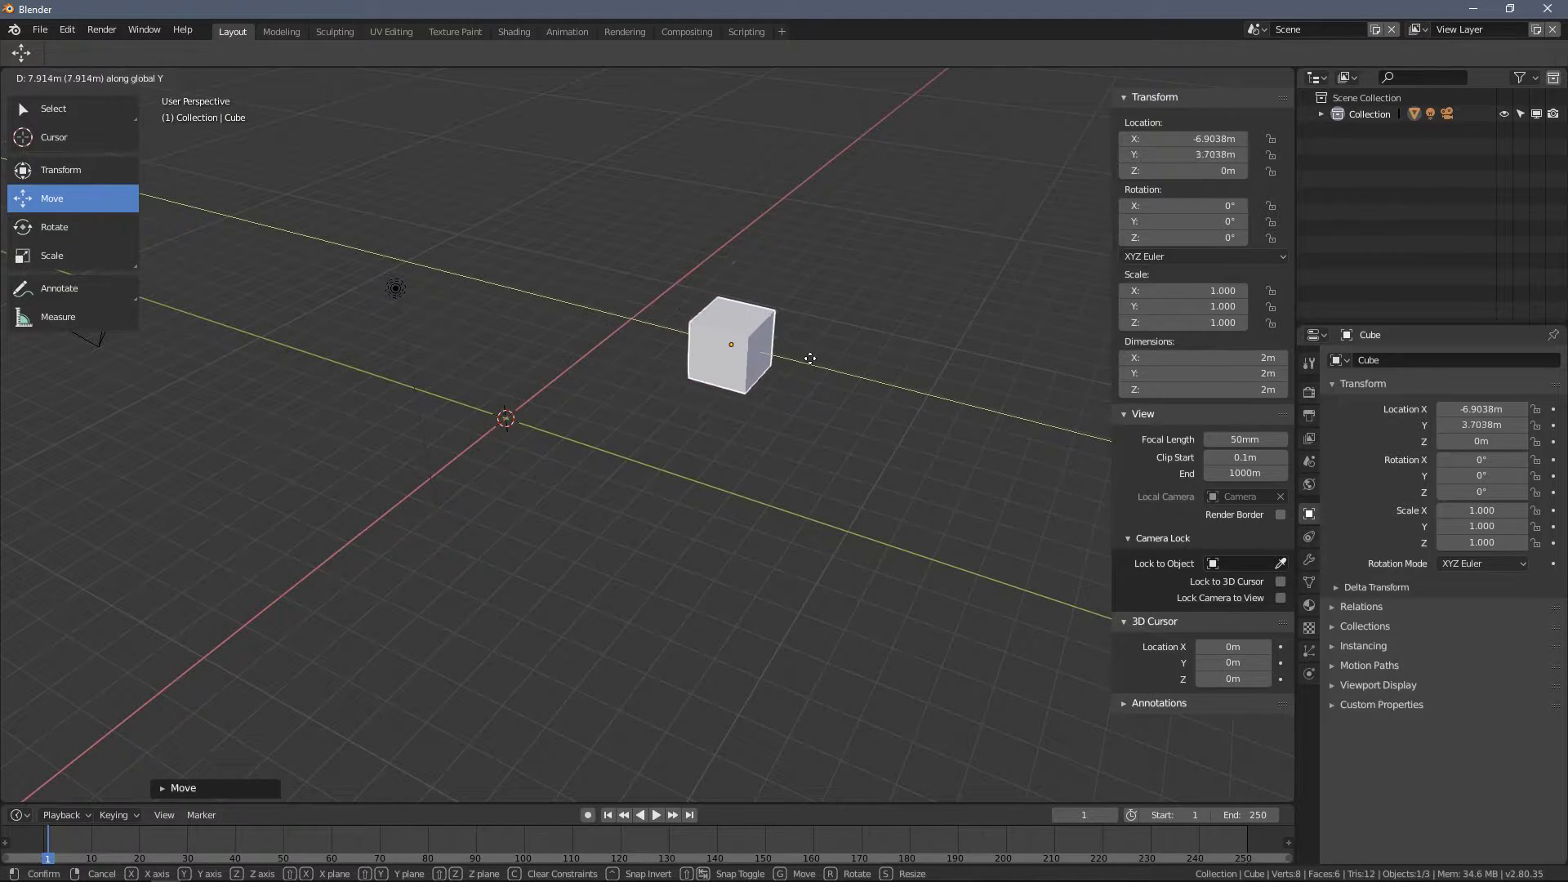
{"action": "left_click", "coordinate": [836, 390]}
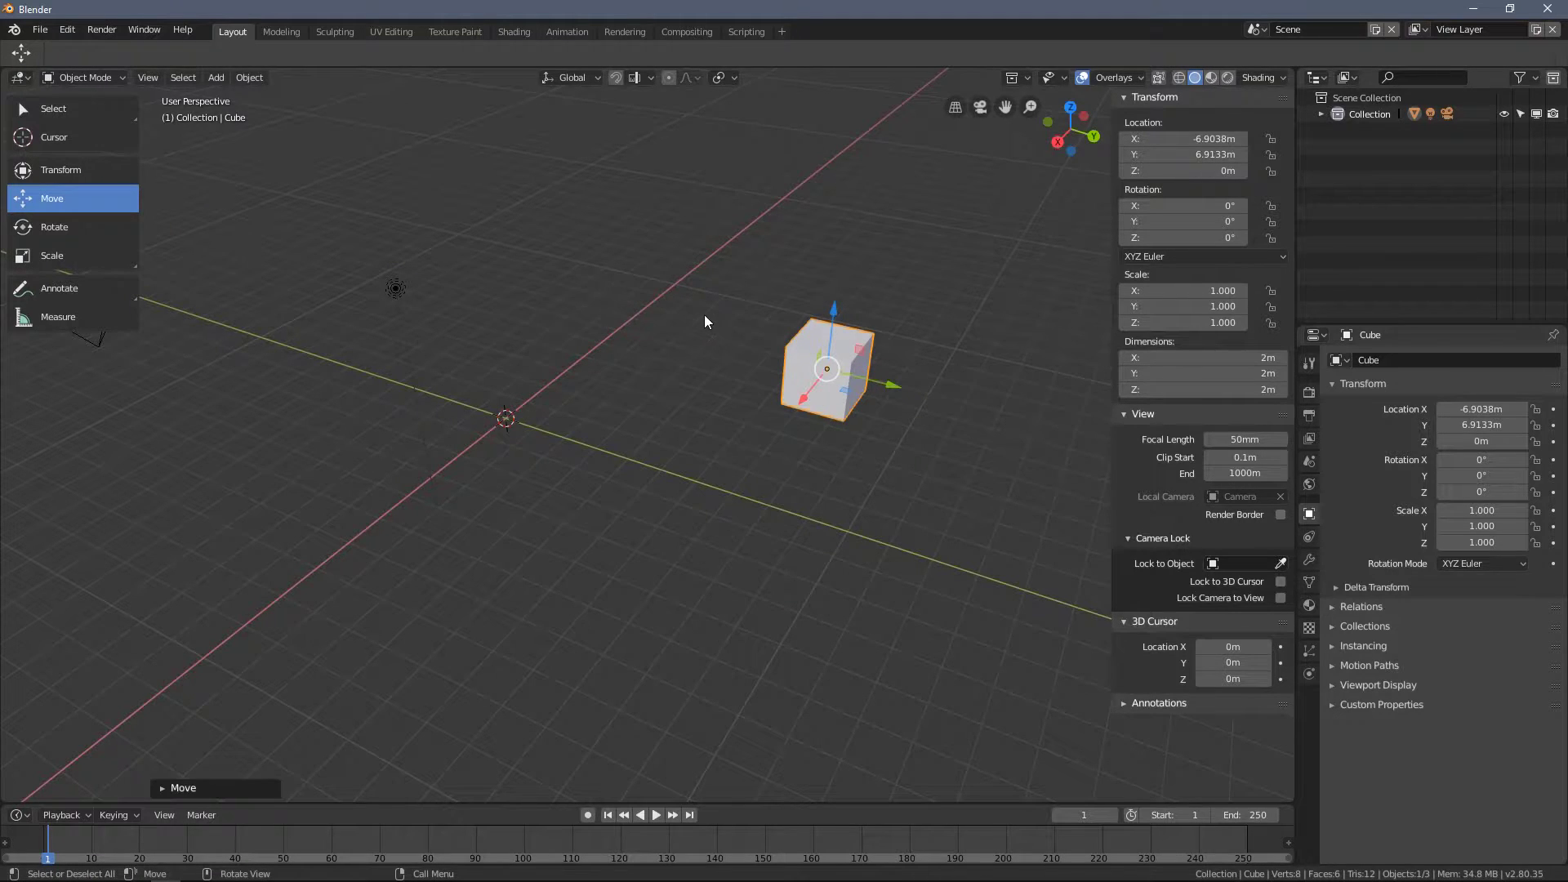
Step: Raise the cube along the Z axis with the move gizmo to about 0.93 m
{"action": "scroll", "coordinate": [701, 315], "scroll_direction": "down", "scroll_amount": 2}
{"action": "scroll", "coordinate": [707, 360], "scroll_direction": "up", "scroll_amount": 2}
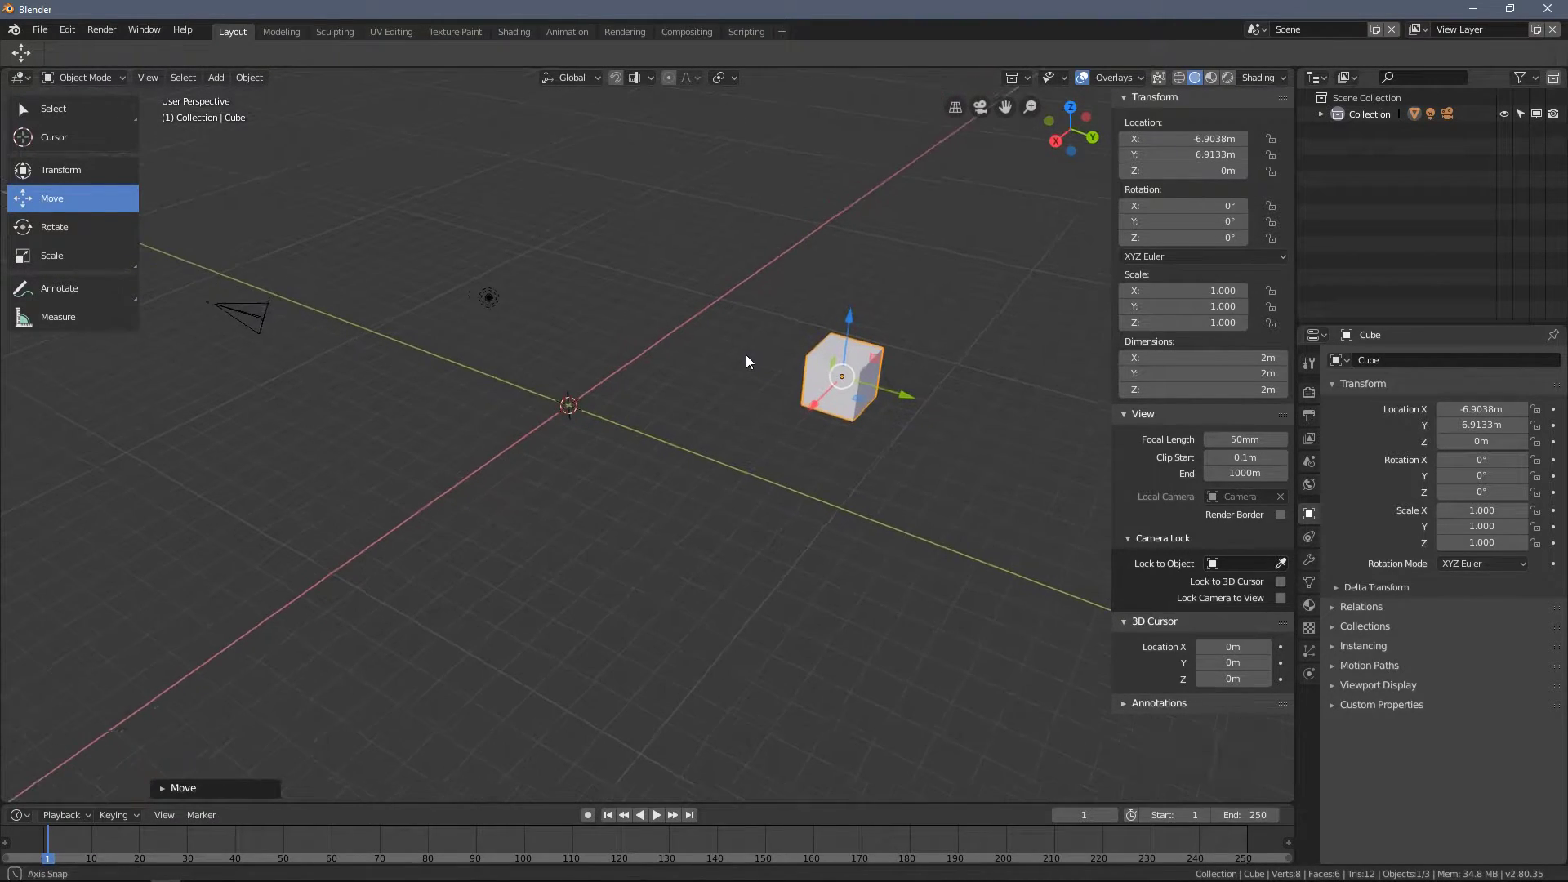
{"action": "mouse_move", "coordinate": [853, 321]}
{"action": "left_mouse_down"}
{"action": "mouse_move", "coordinate": [858, 102]}
{"action": "mouse_move", "coordinate": [849, 252]}
{"action": "mouse_move", "coordinate": [877, 305]}
{"action": "left_mouse_up"}
{"action": "middle_click_drag", "start_coordinate": [877, 306], "coordinate": [869, 281]}
{"action": "left_click_drag", "start_coordinate": [852, 273], "coordinate": [836, 312]}
{"action": "middle_click_drag", "start_coordinate": [836, 312], "coordinate": [792, 306]}
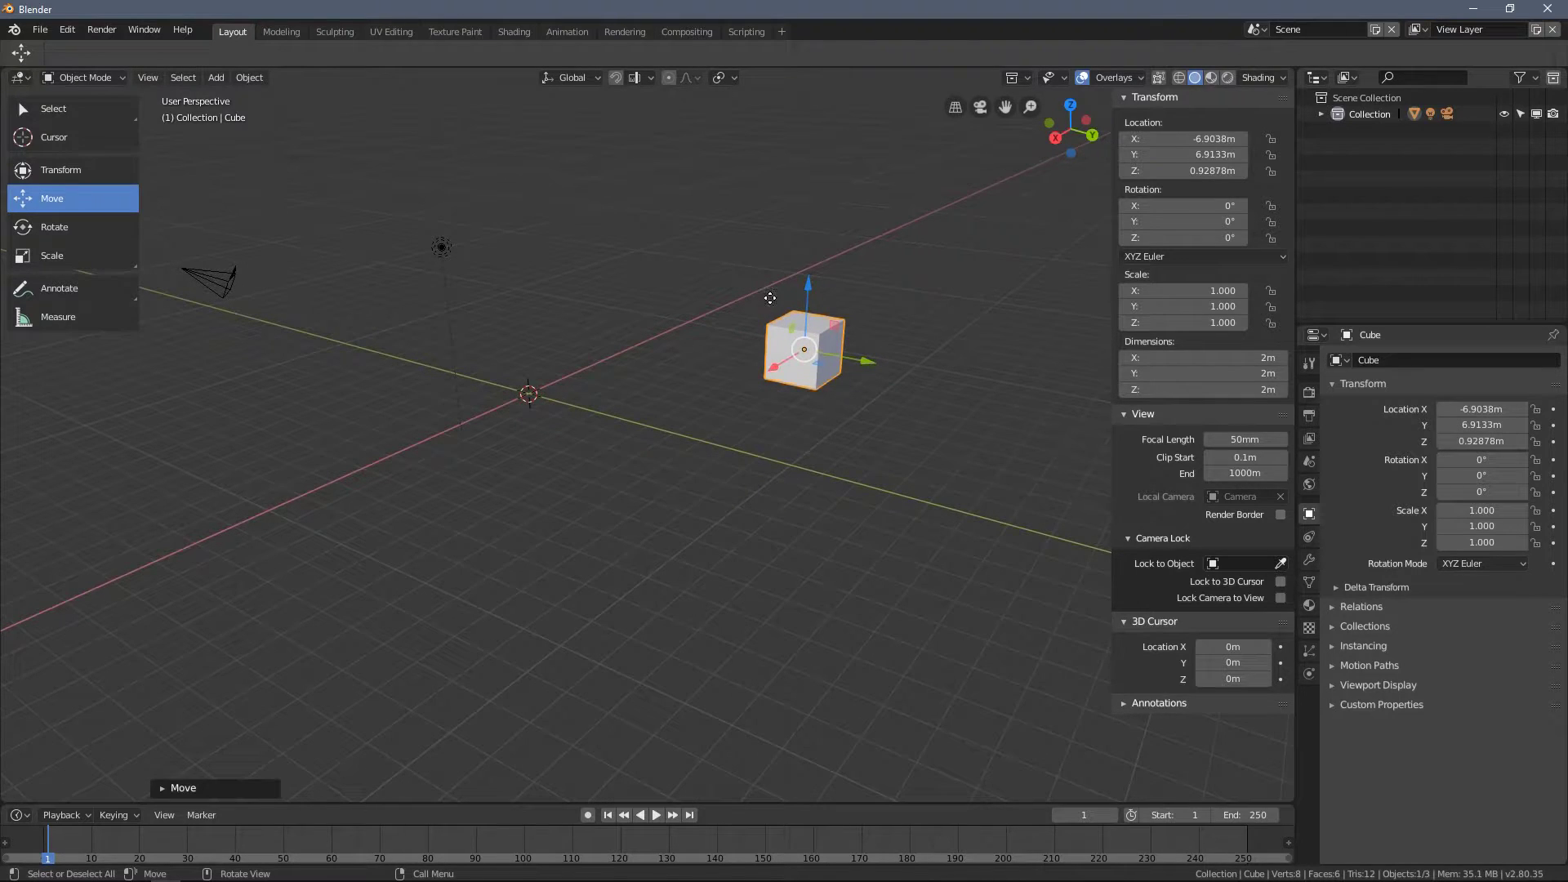
Step: Try moving the cube within the horizontal plane by locking the global Z axis
{"action": "key", "text": "g"}
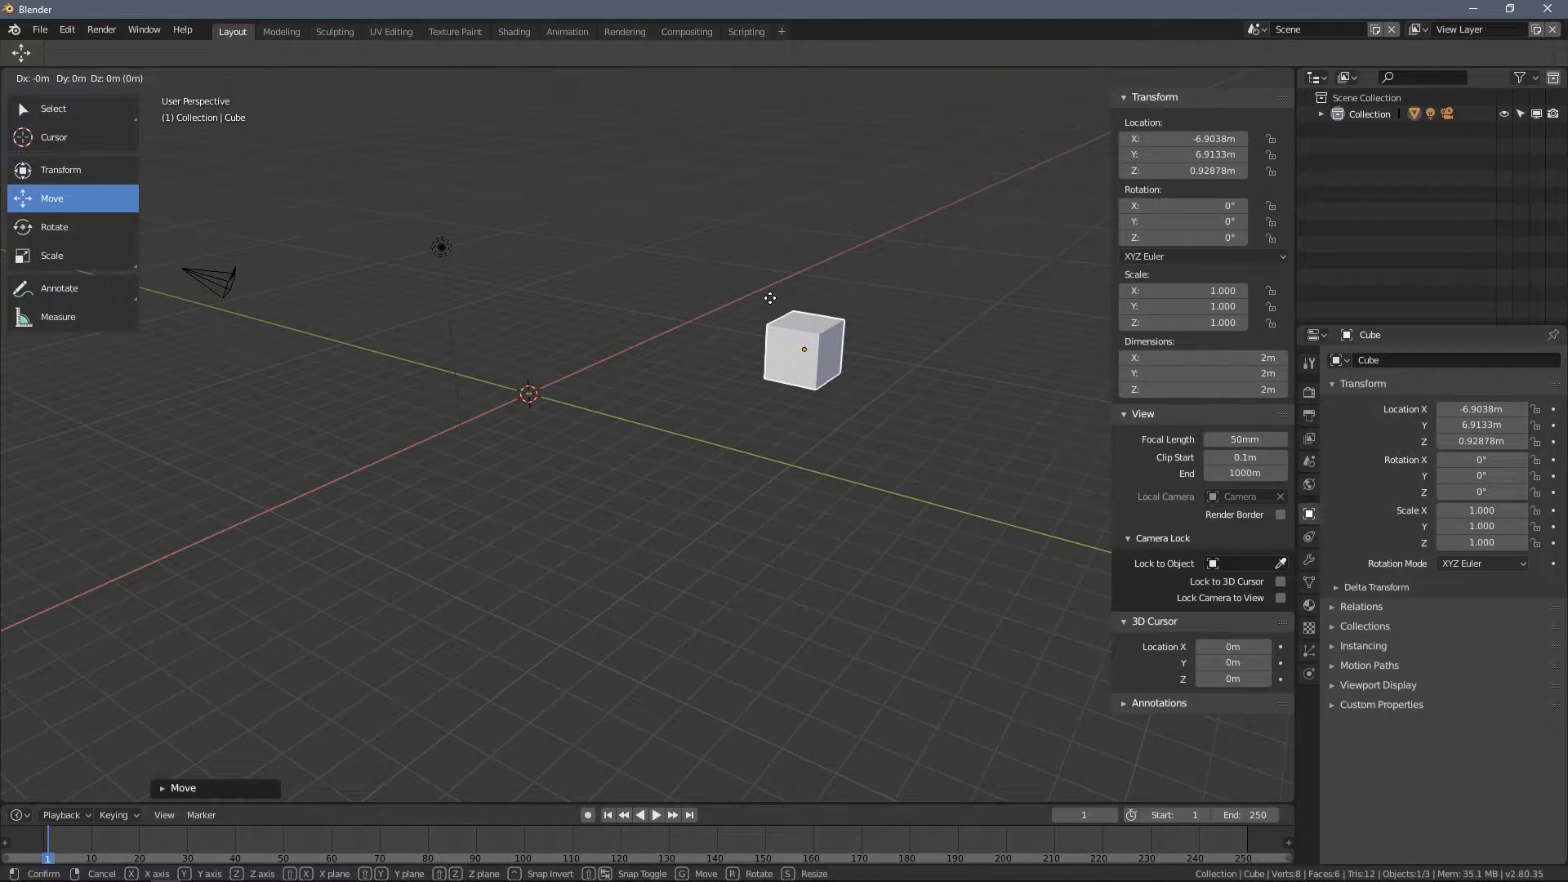
{"action": "key", "text": "shift+z"}
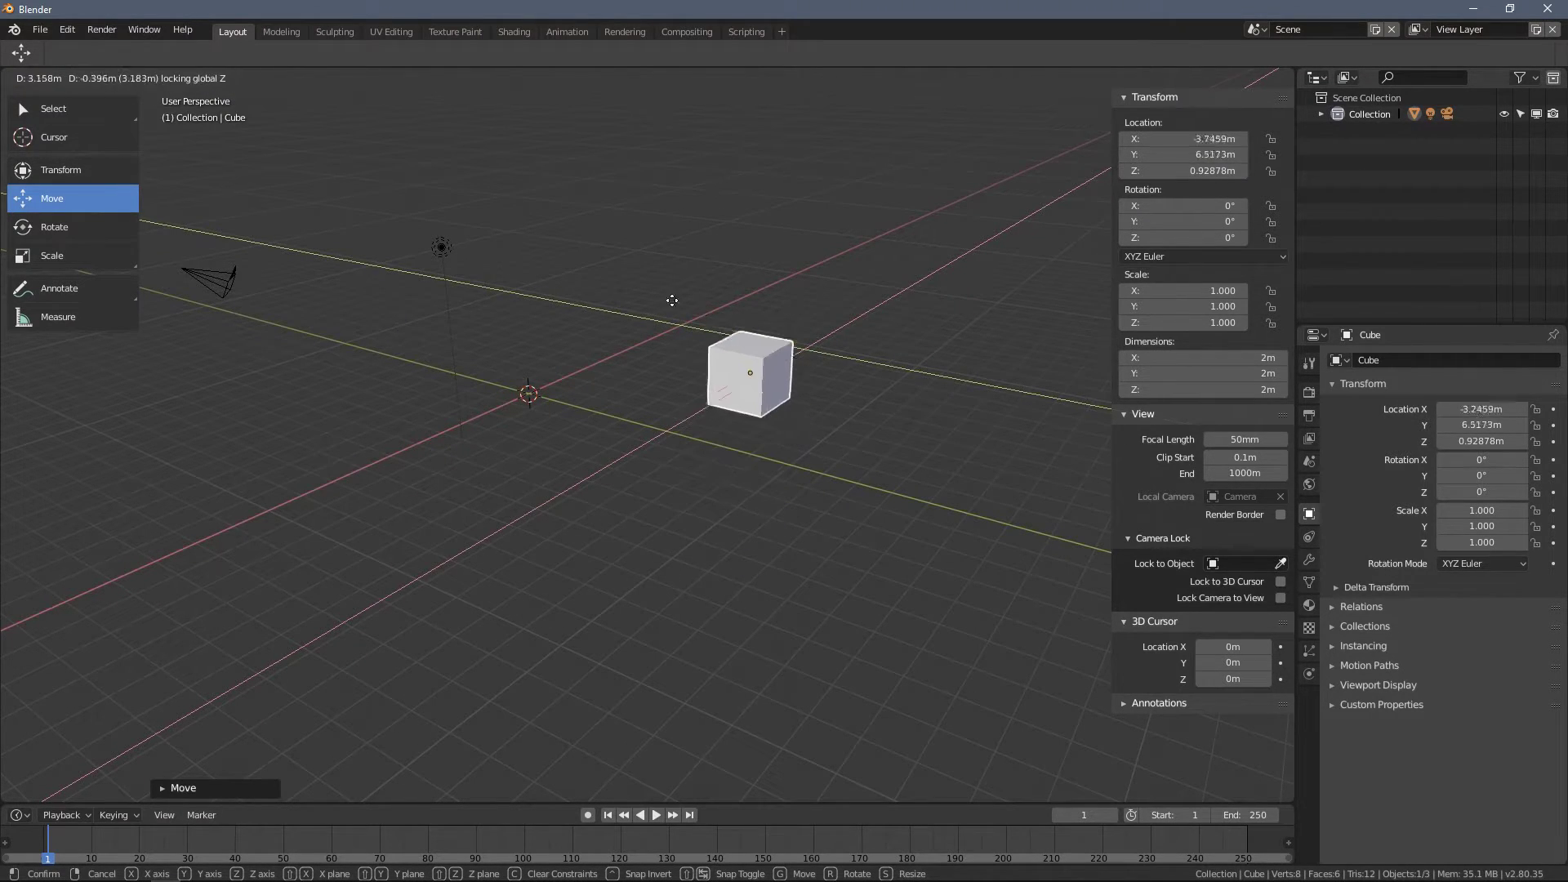
{"action": "right_click", "coordinate": [662, 339]}
{"action": "middle_click_drag", "start_coordinate": [661, 340], "coordinate": [719, 373]}
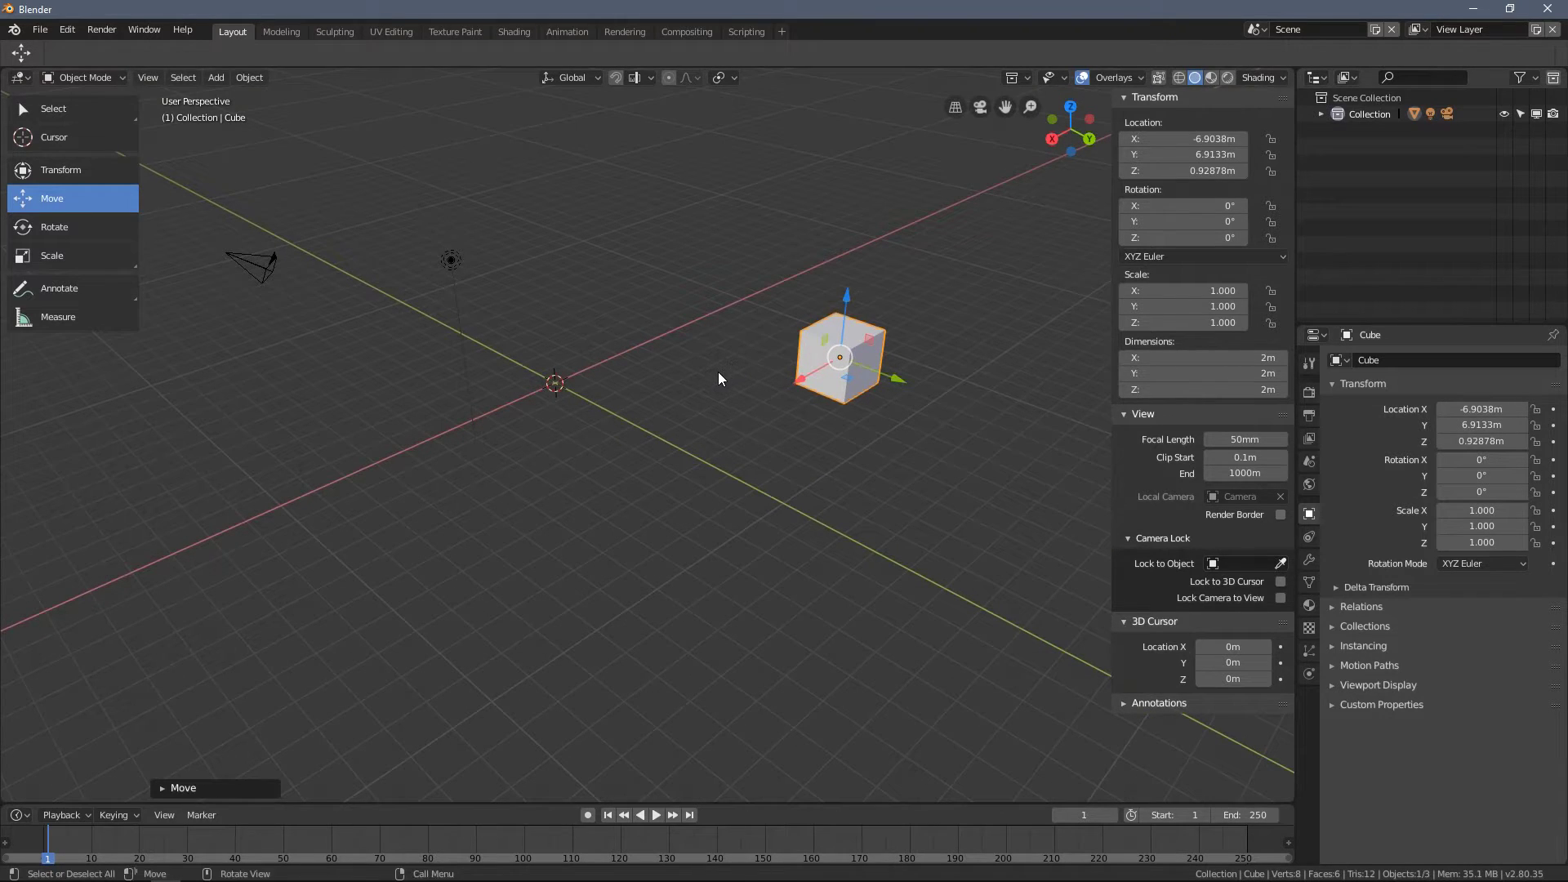
Step: Try moving the cube with the global Y axis locked, and again with the global X axis locked
{"action": "key", "text": "g"}
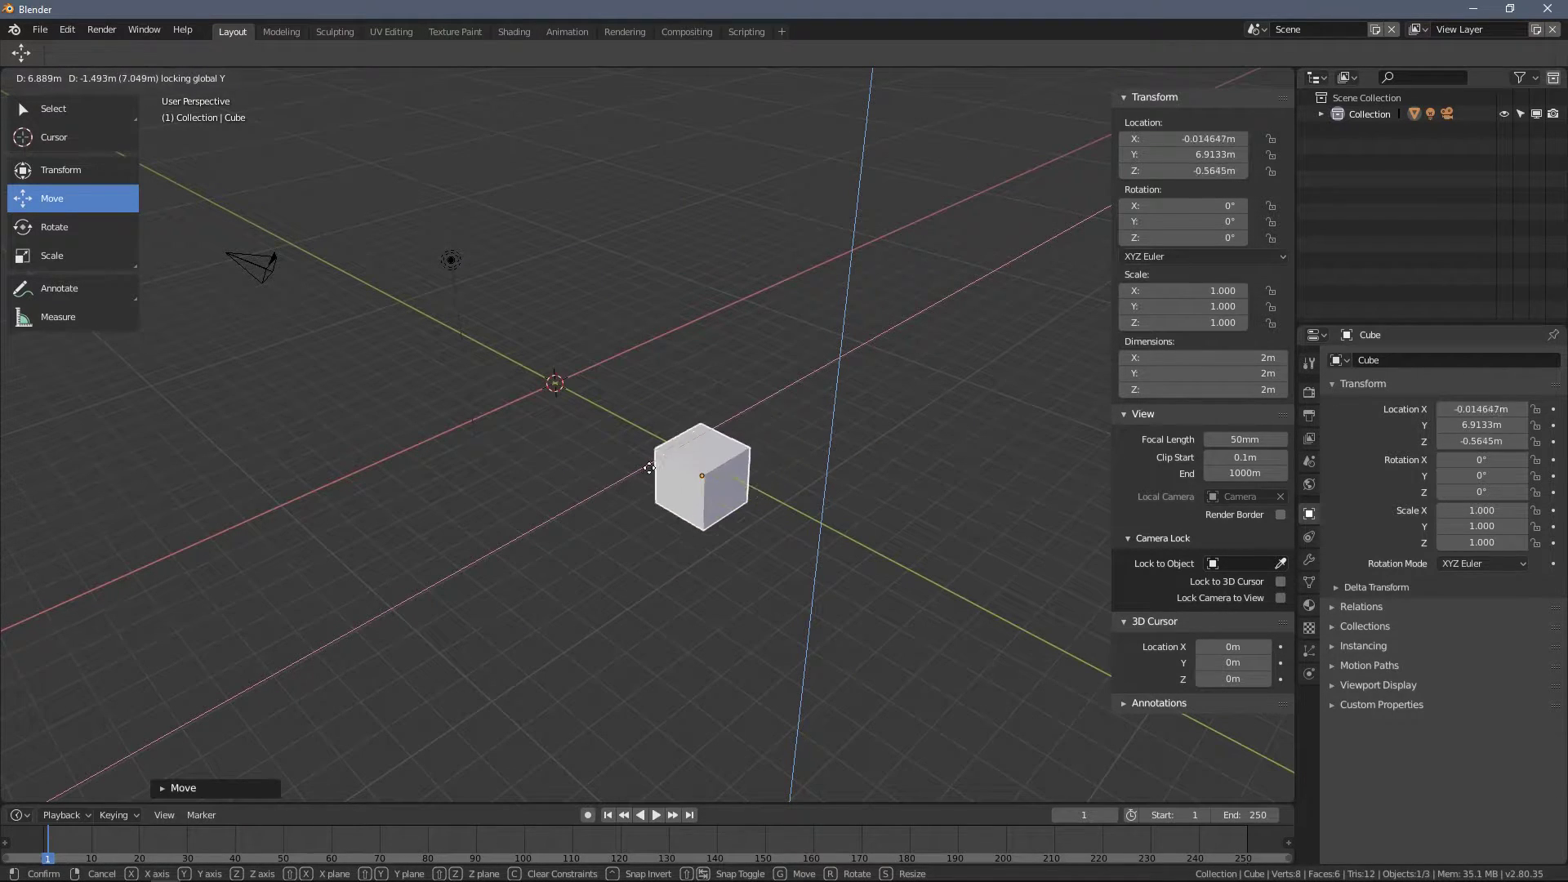
{"action": "left_click", "coordinate": [649, 399]}
{"action": "key", "text": "g"}
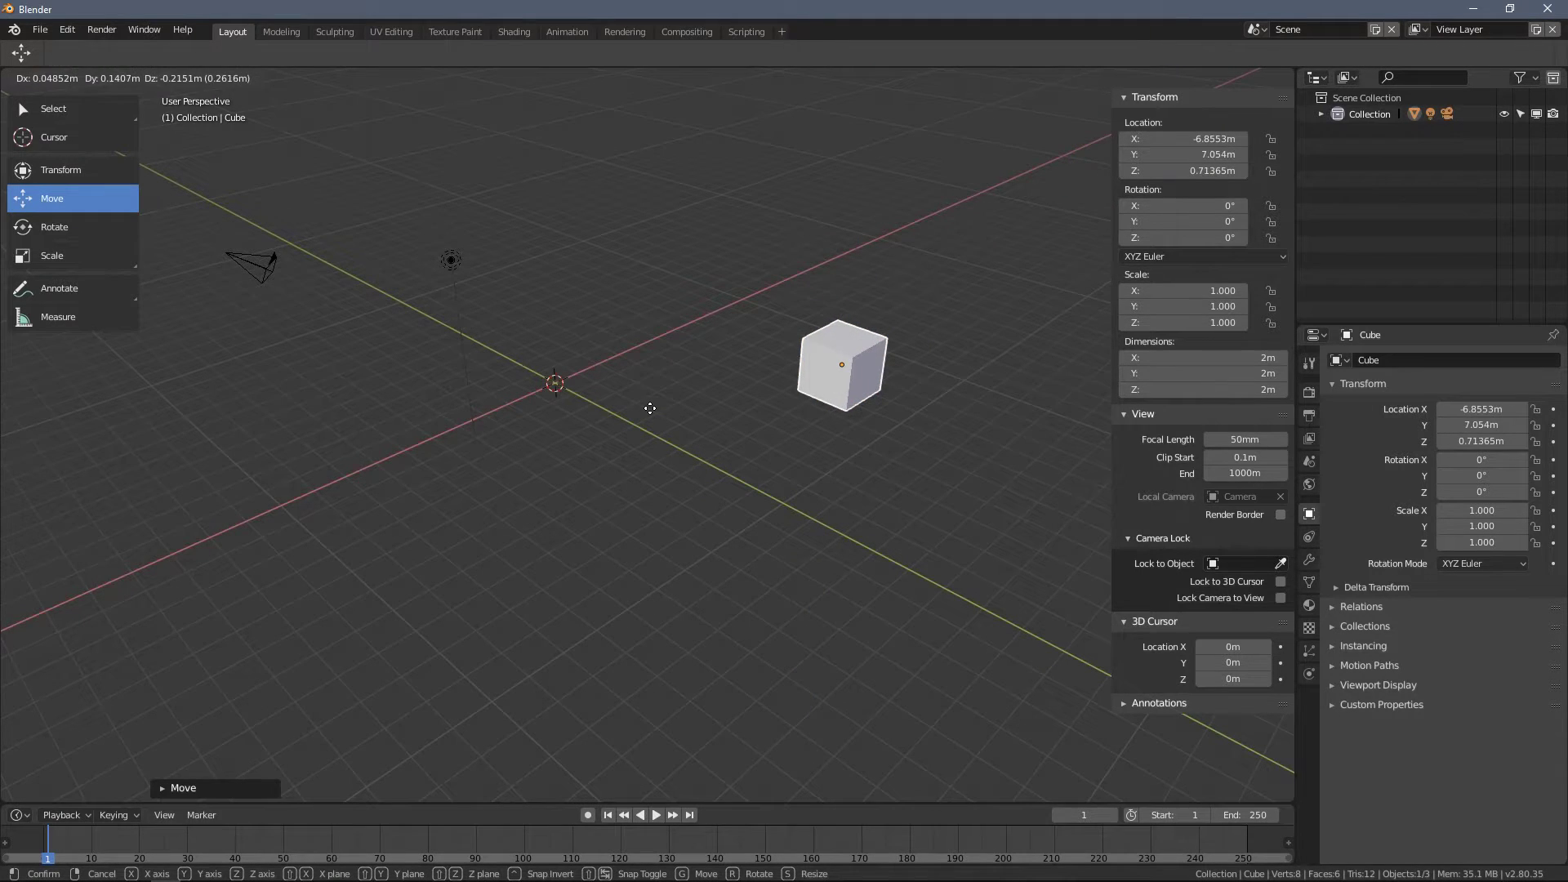
{"action": "key", "text": "shift+x"}
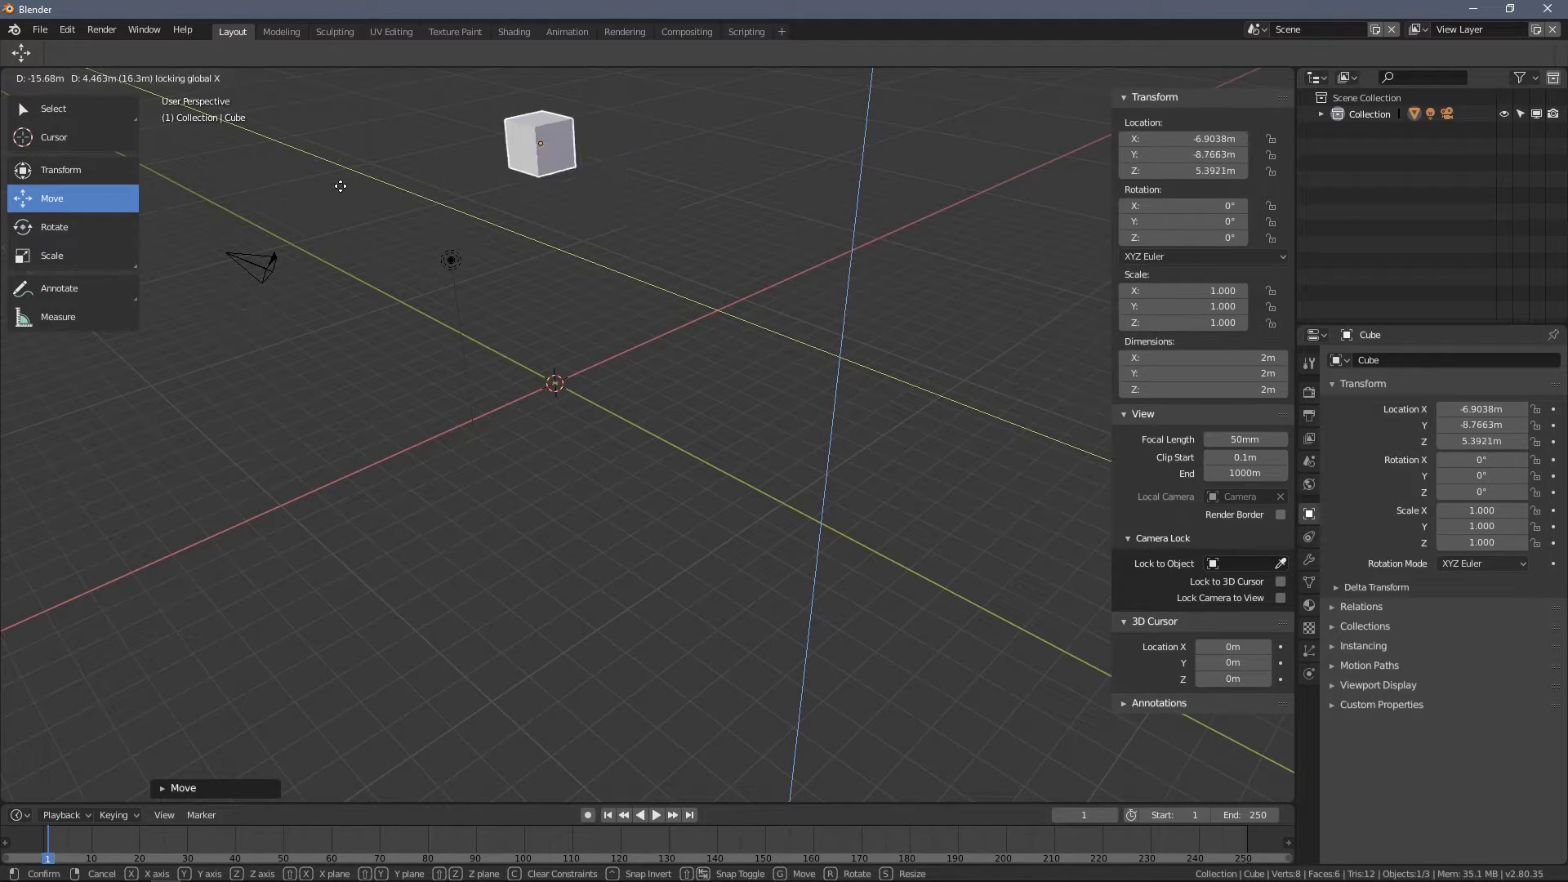
{"action": "key", "text": "Escape"}
{"action": "middle_click_drag", "start_coordinate": [539, 361], "coordinate": [674, 364]}
Step: Move the cube with the global Z axis locked to about X -2.91 m and Y 4.55 m
{"action": "key", "text": "g"}
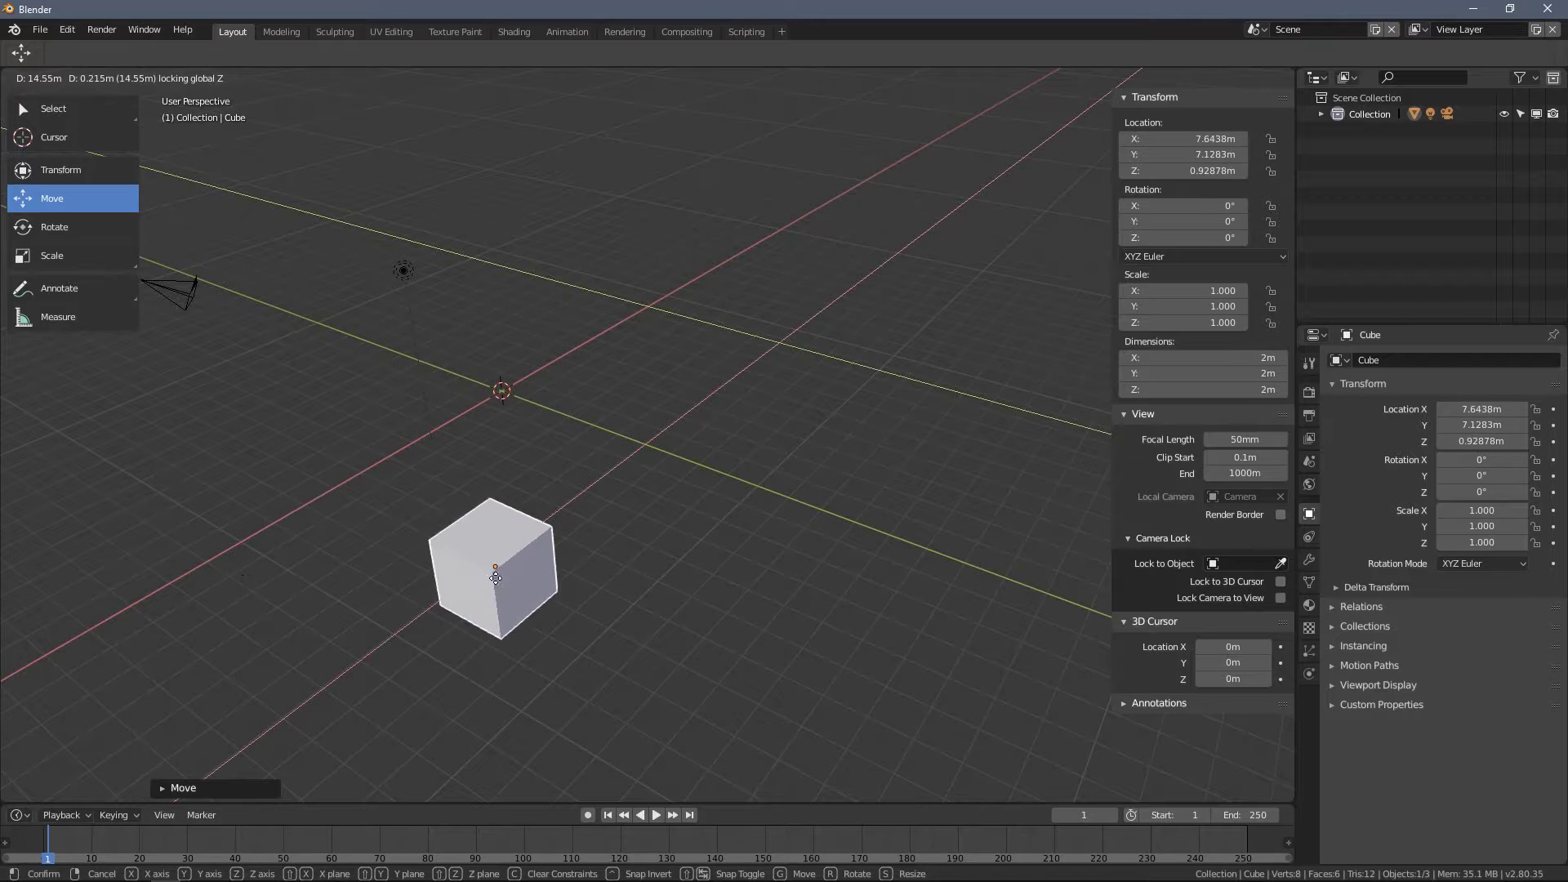
{"action": "left_click", "coordinate": [541, 393]}
{"action": "middle_click_drag", "start_coordinate": [660, 406], "coordinate": [665, 396]}
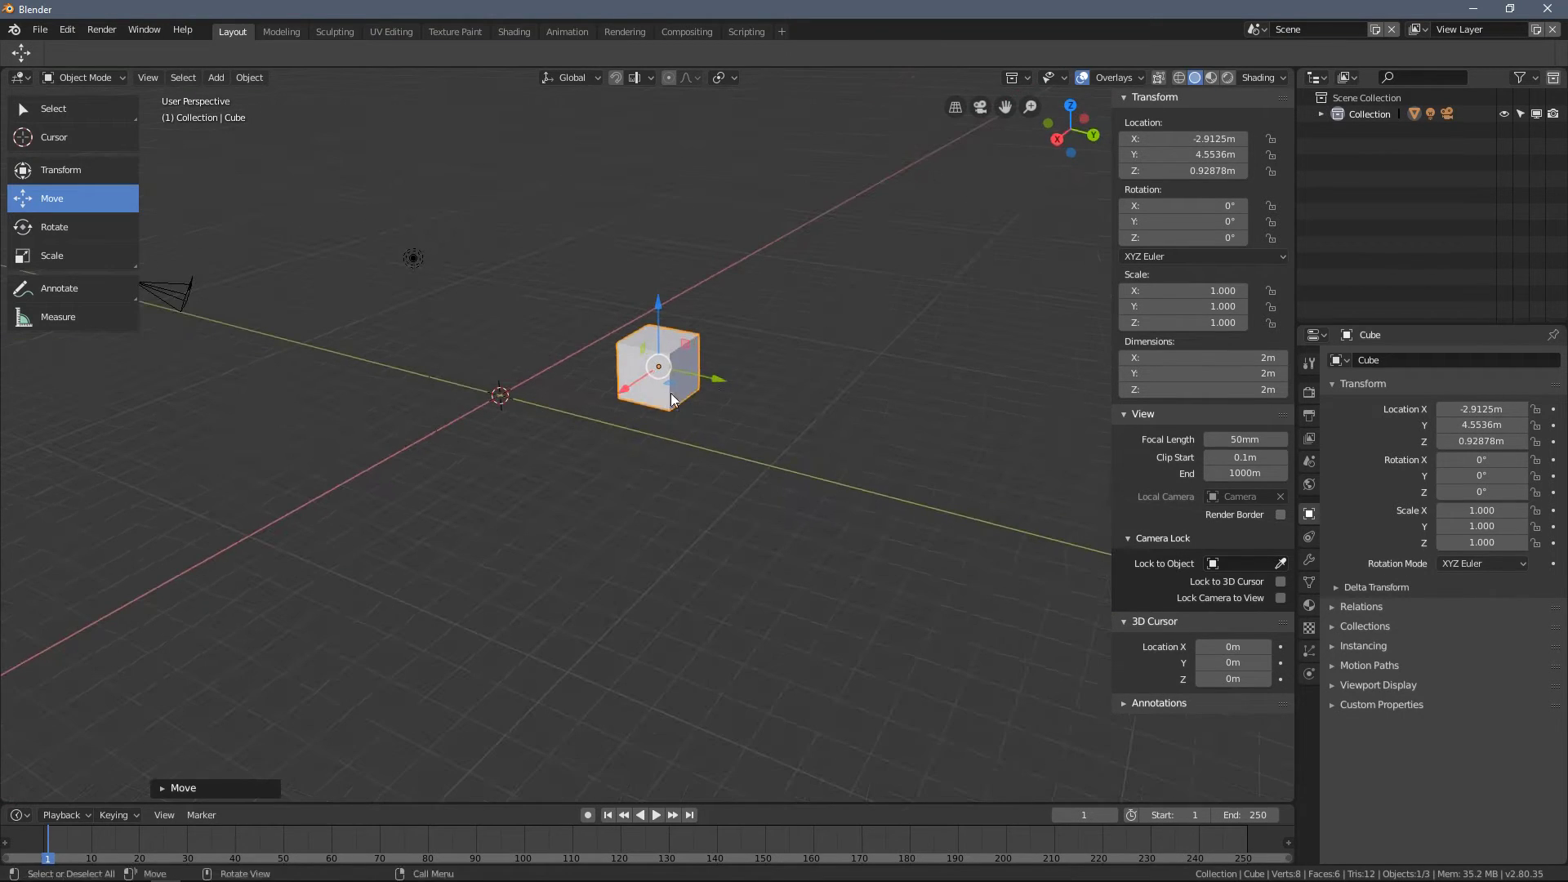
{"action": "middle_click_drag", "start_coordinate": [750, 342], "coordinate": [848, 280]}
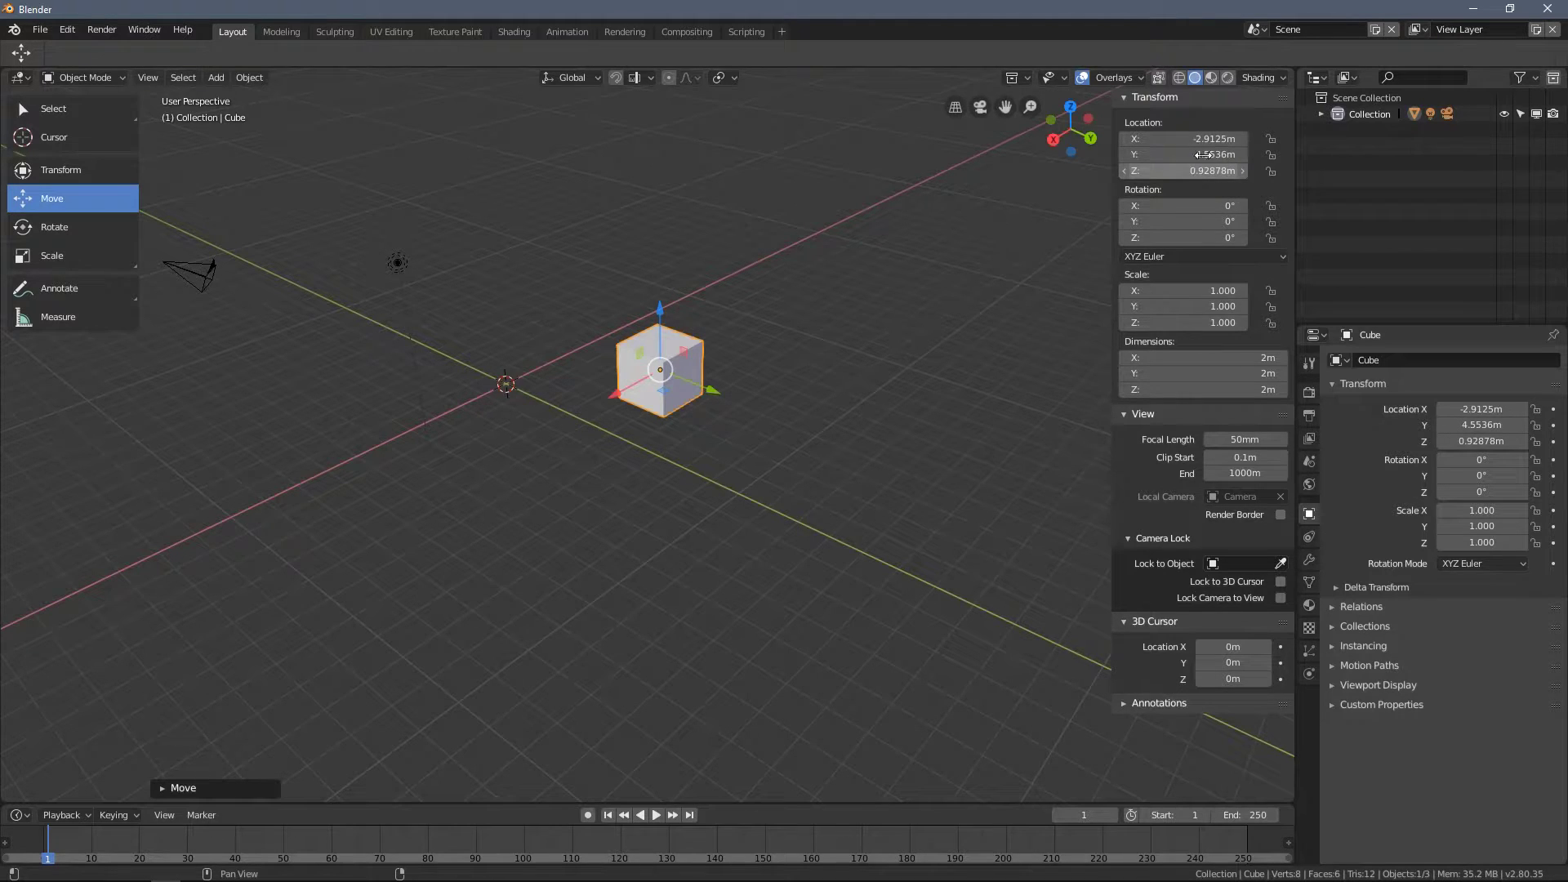
Step: Move the cube, switching the locked axis from X to Z, to about X -0.22 m and Y 0.81 m
{"action": "key", "text": "g"}
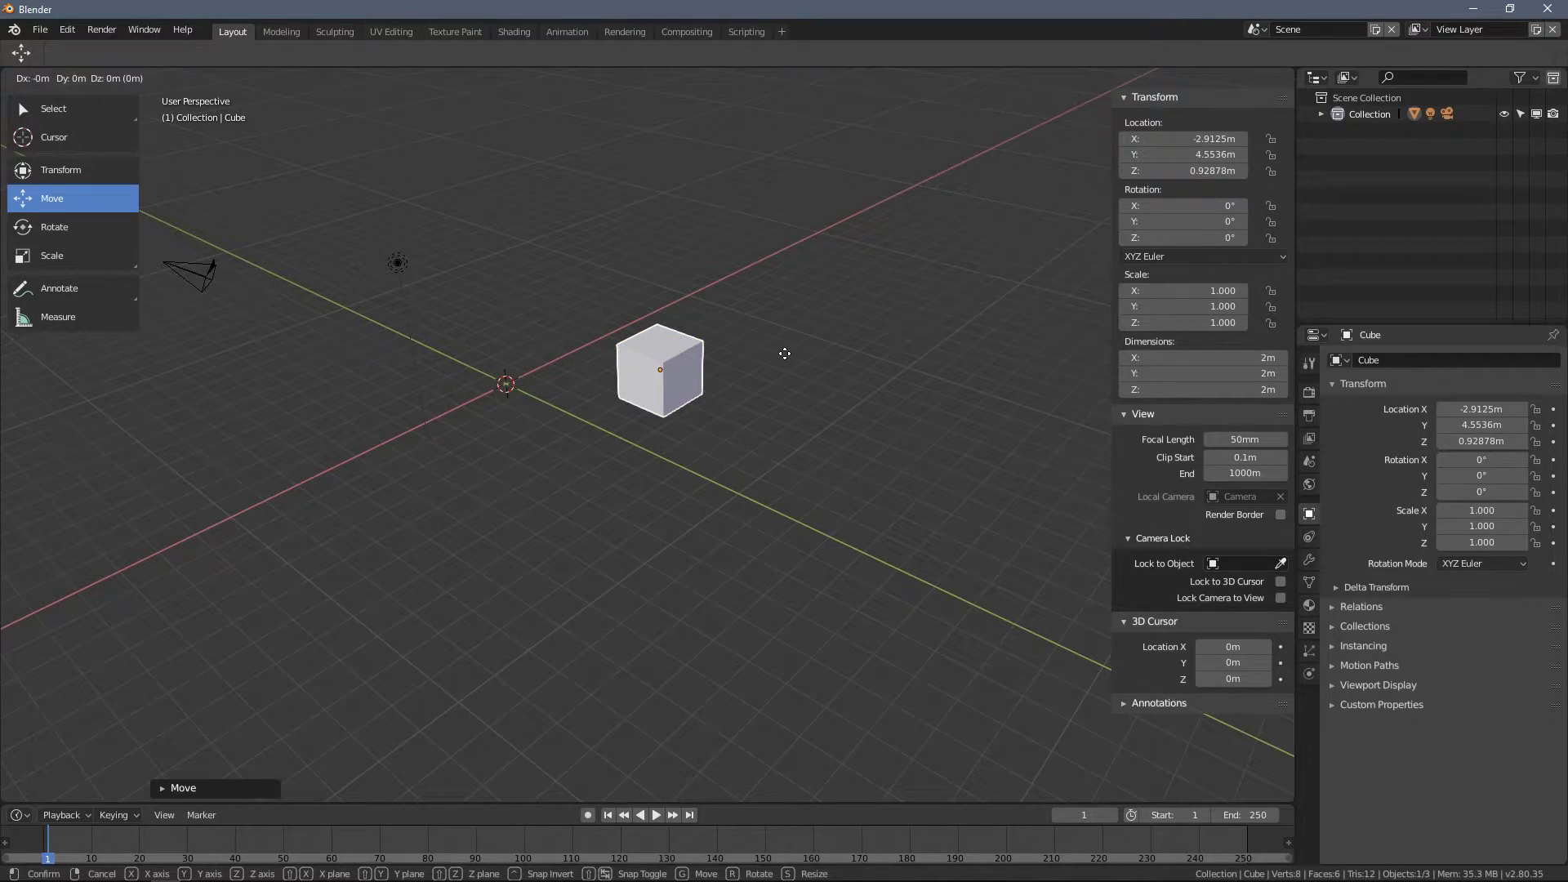
{"action": "key", "text": "shift+x"}
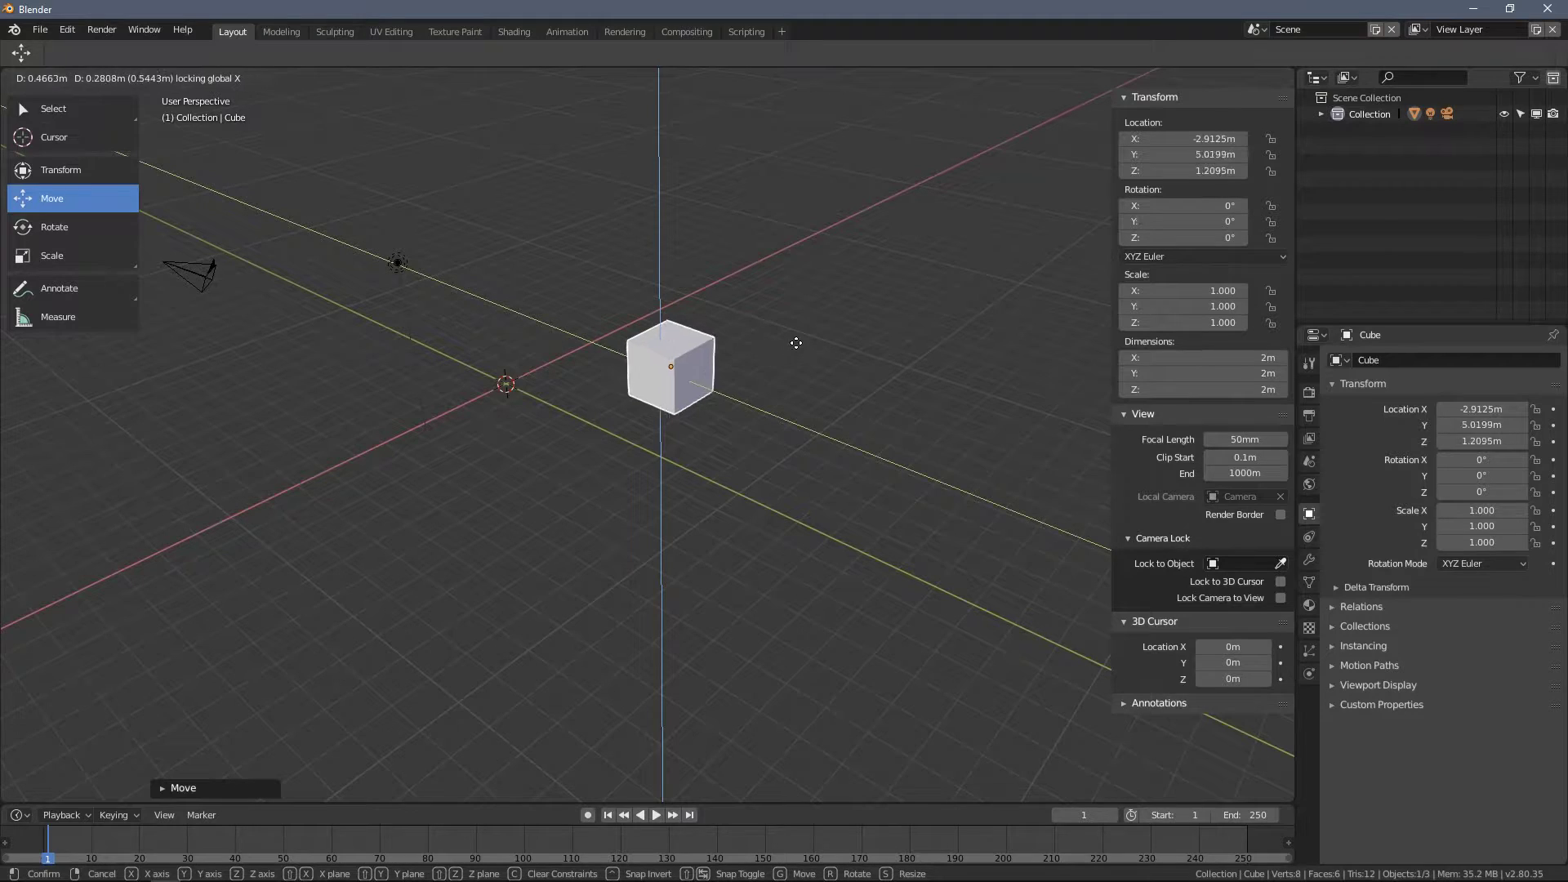
{"action": "key", "text": "shift+z"}
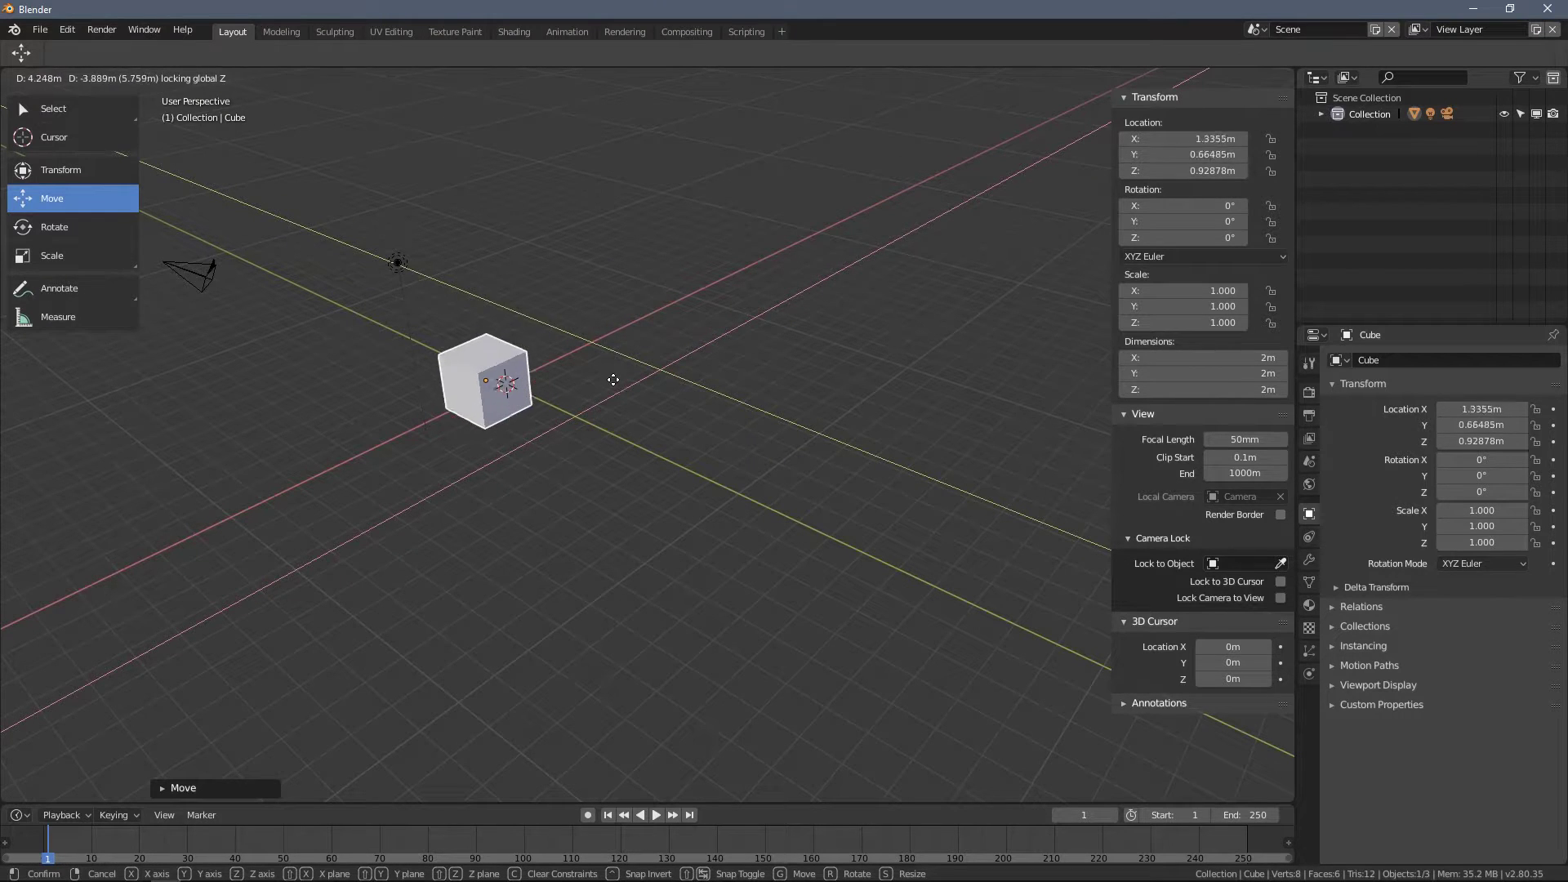
{"action": "left_click", "coordinate": [650, 353]}
Step: Rotate the cube about the global X axis to about 83°
{"action": "middle_click_drag", "start_coordinate": [651, 353], "coordinate": [626, 398]}
{"action": "scroll", "coordinate": [594, 389], "scroll_direction": "up", "scroll_amount": 10}
{"action": "scroll", "coordinate": [588, 401], "scroll_direction": "down", "scroll_amount": 5}
{"action": "scroll", "coordinate": [667, 442], "scroll_direction": "down", "scroll_amount": 1}
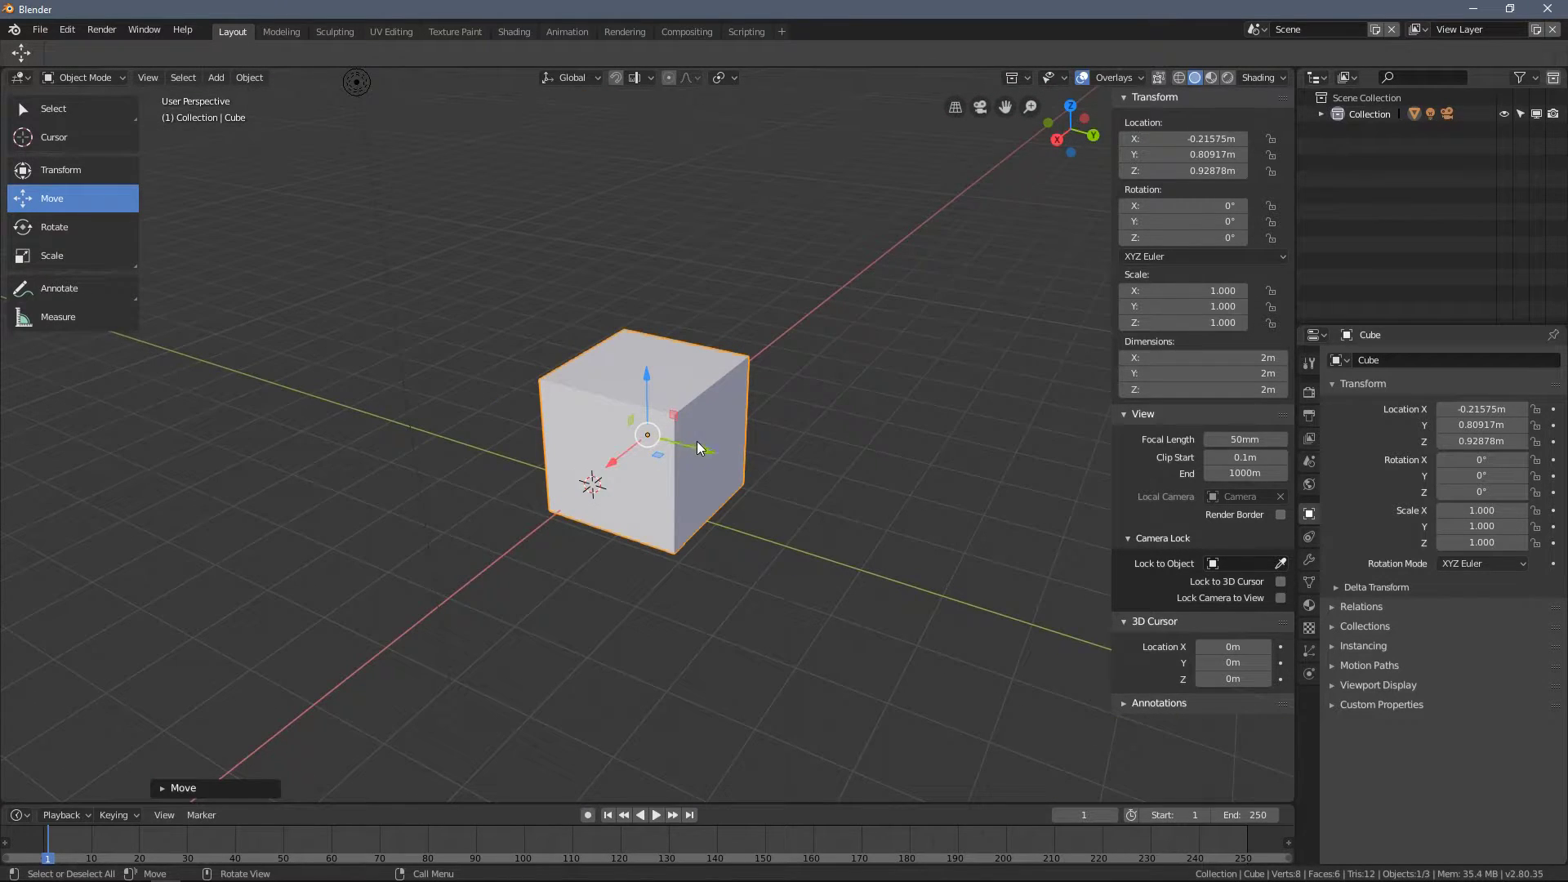
{"action": "scroll", "coordinate": [694, 443], "scroll_direction": "down", "scroll_amount": 1}
{"action": "middle_click_drag", "start_coordinate": [751, 409], "coordinate": [805, 420]}
{"action": "key", "text": "r"}
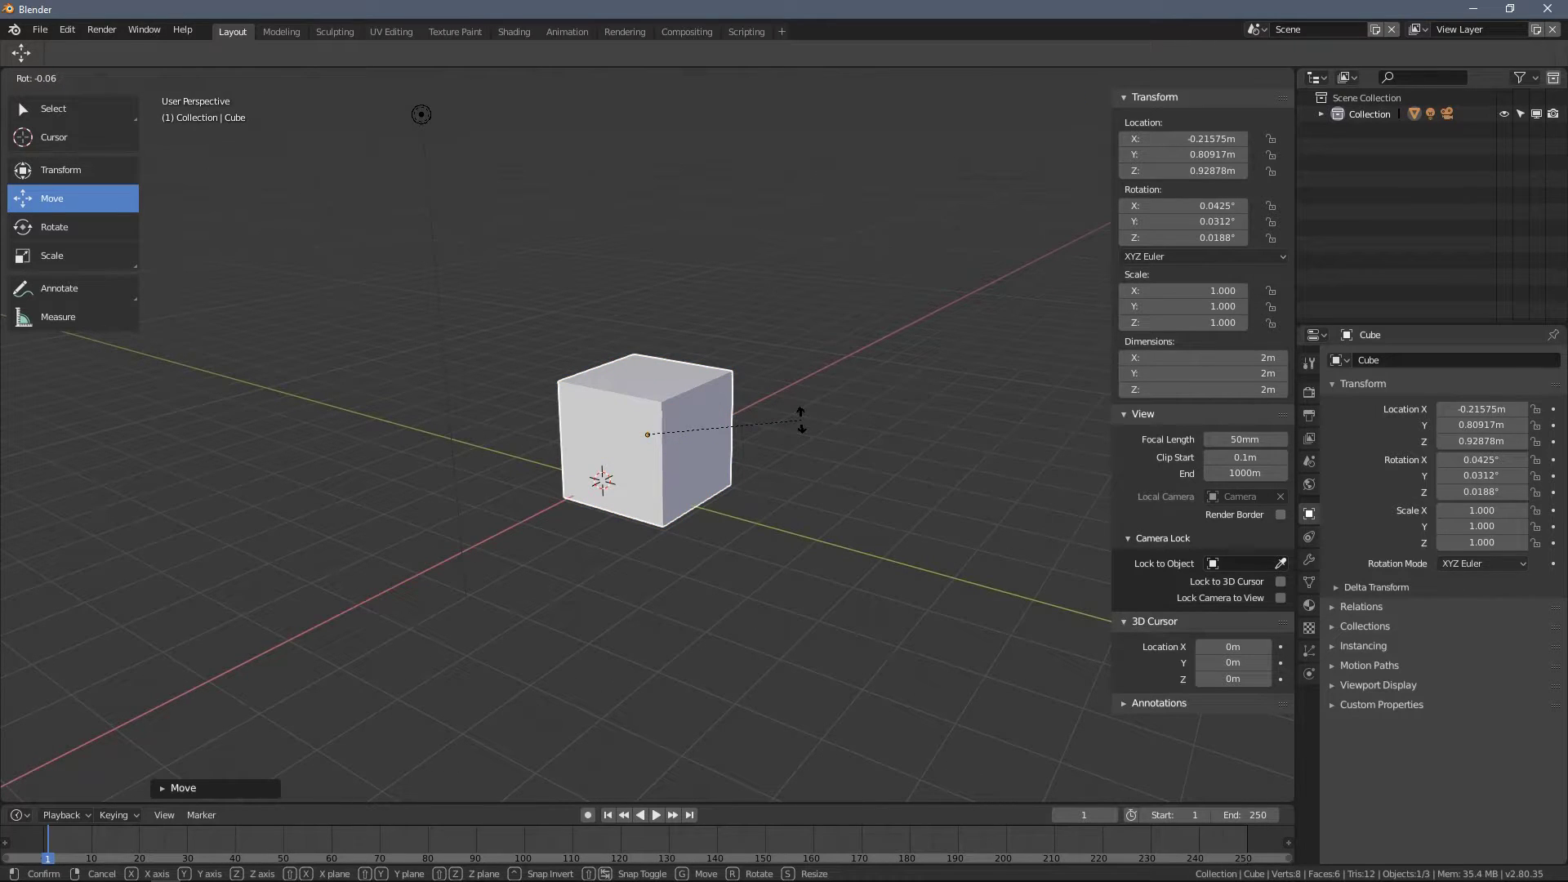
{"action": "key", "text": "x"}
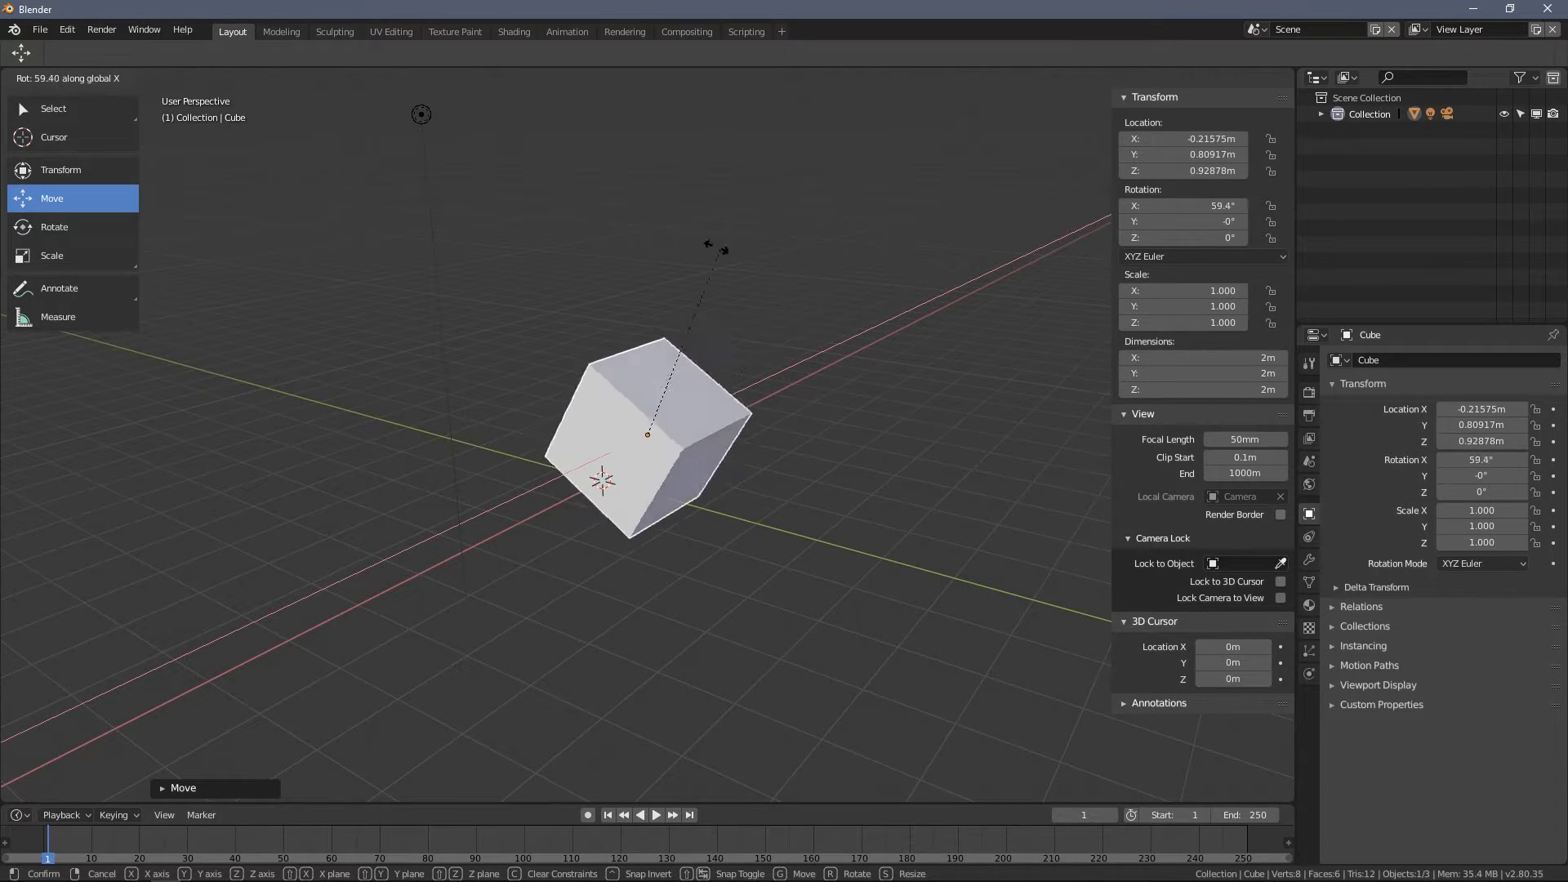
{"action": "left_click", "coordinate": [777, 315]}
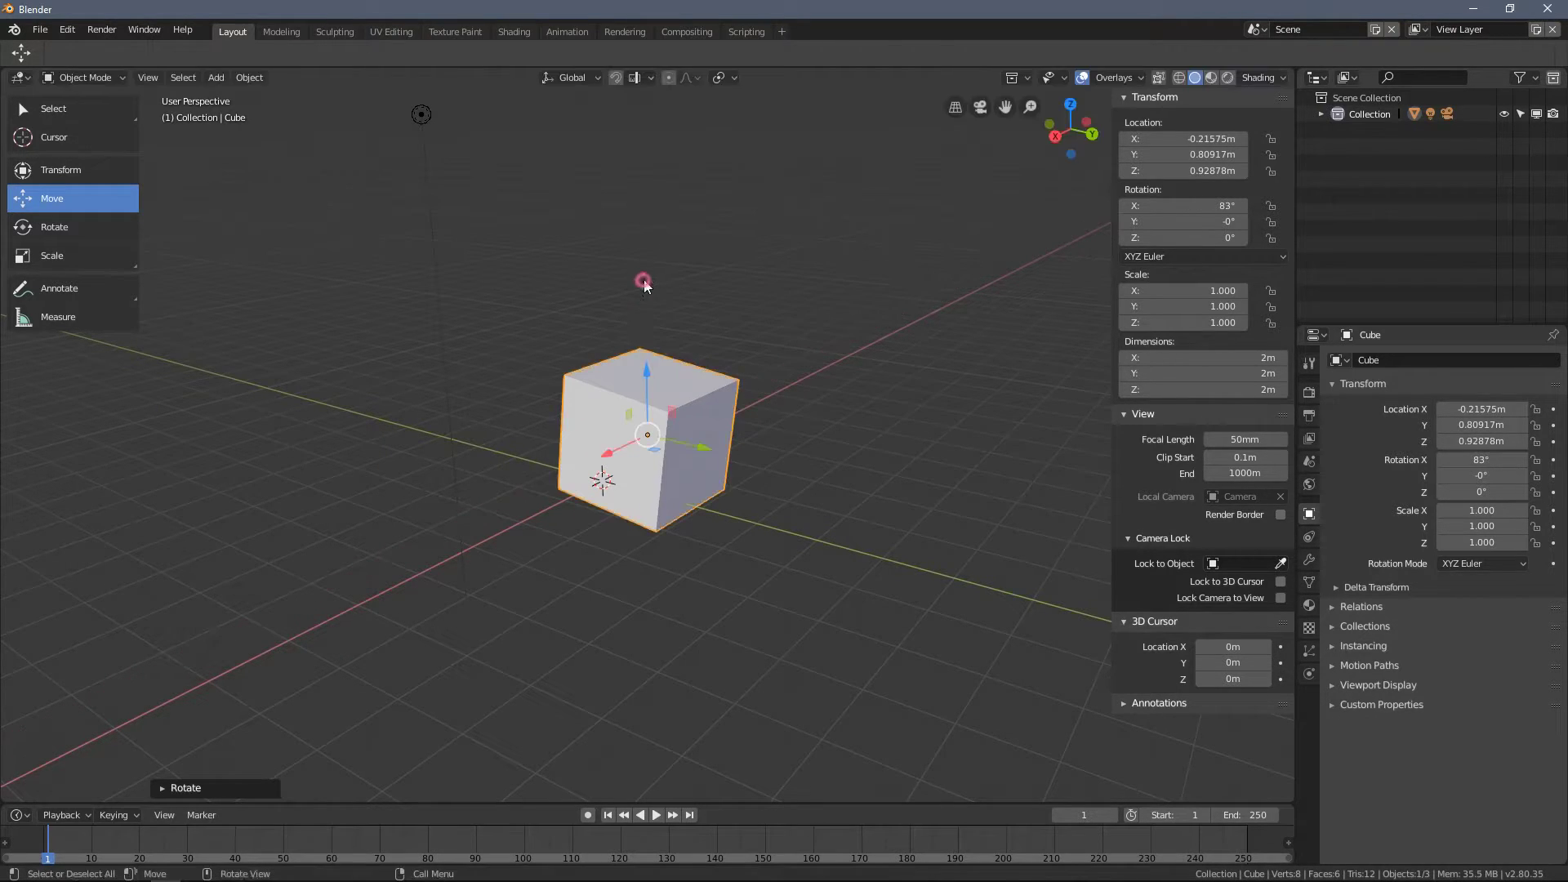
Step: Rotate the cube about the global Z axis to about 48.6°
{"action": "middle_click_drag", "start_coordinate": [679, 325], "coordinate": [711, 340]}
{"action": "key", "text": "r"}
{"action": "key", "text": "z"}
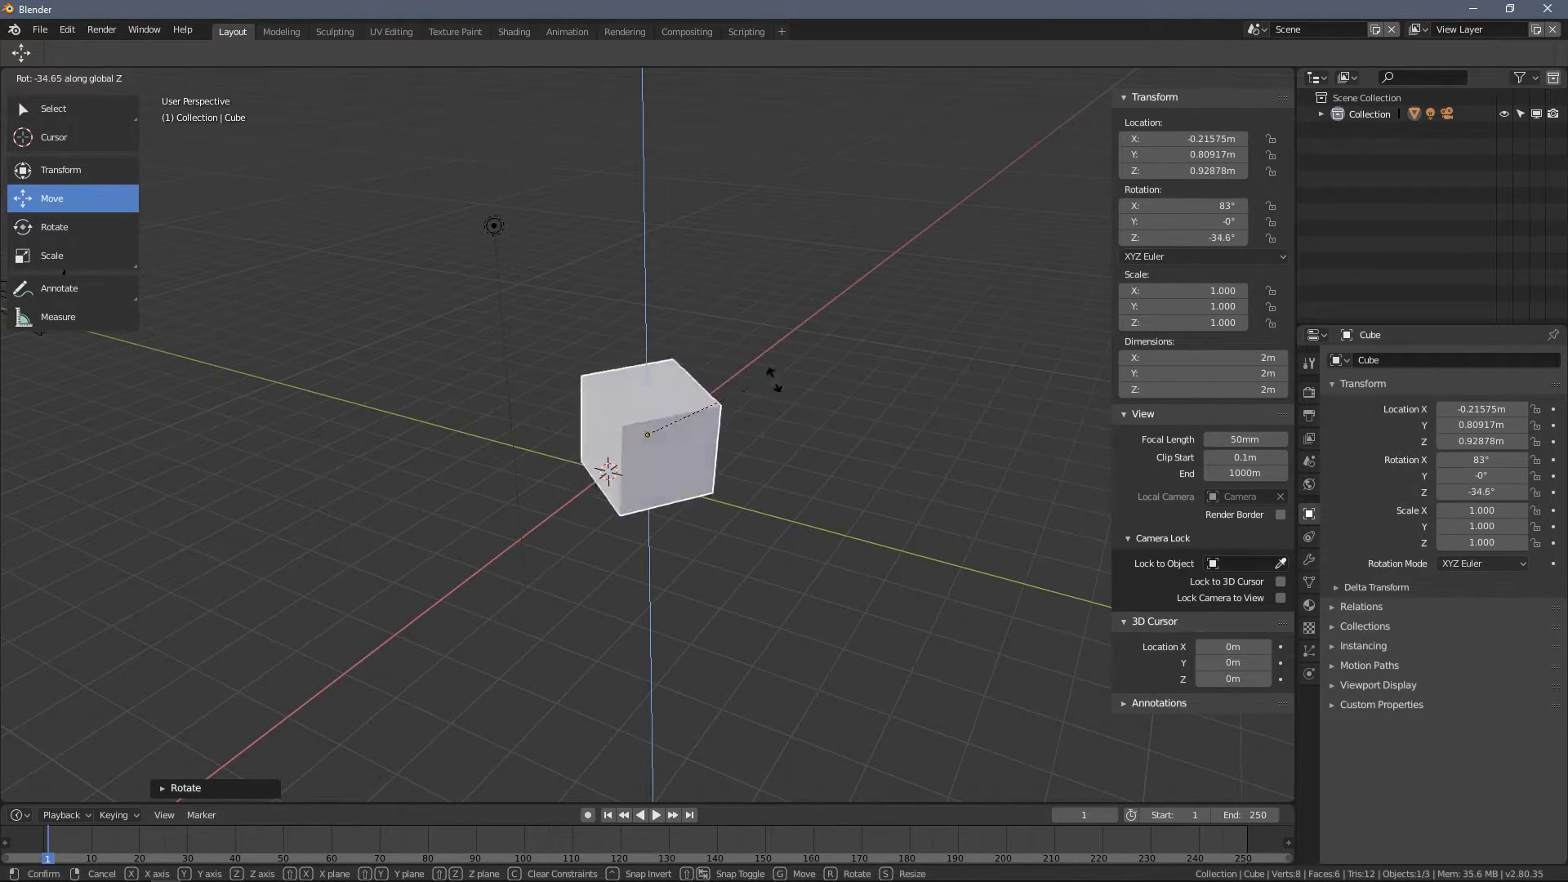
{"action": "left_click", "coordinate": [594, 277]}
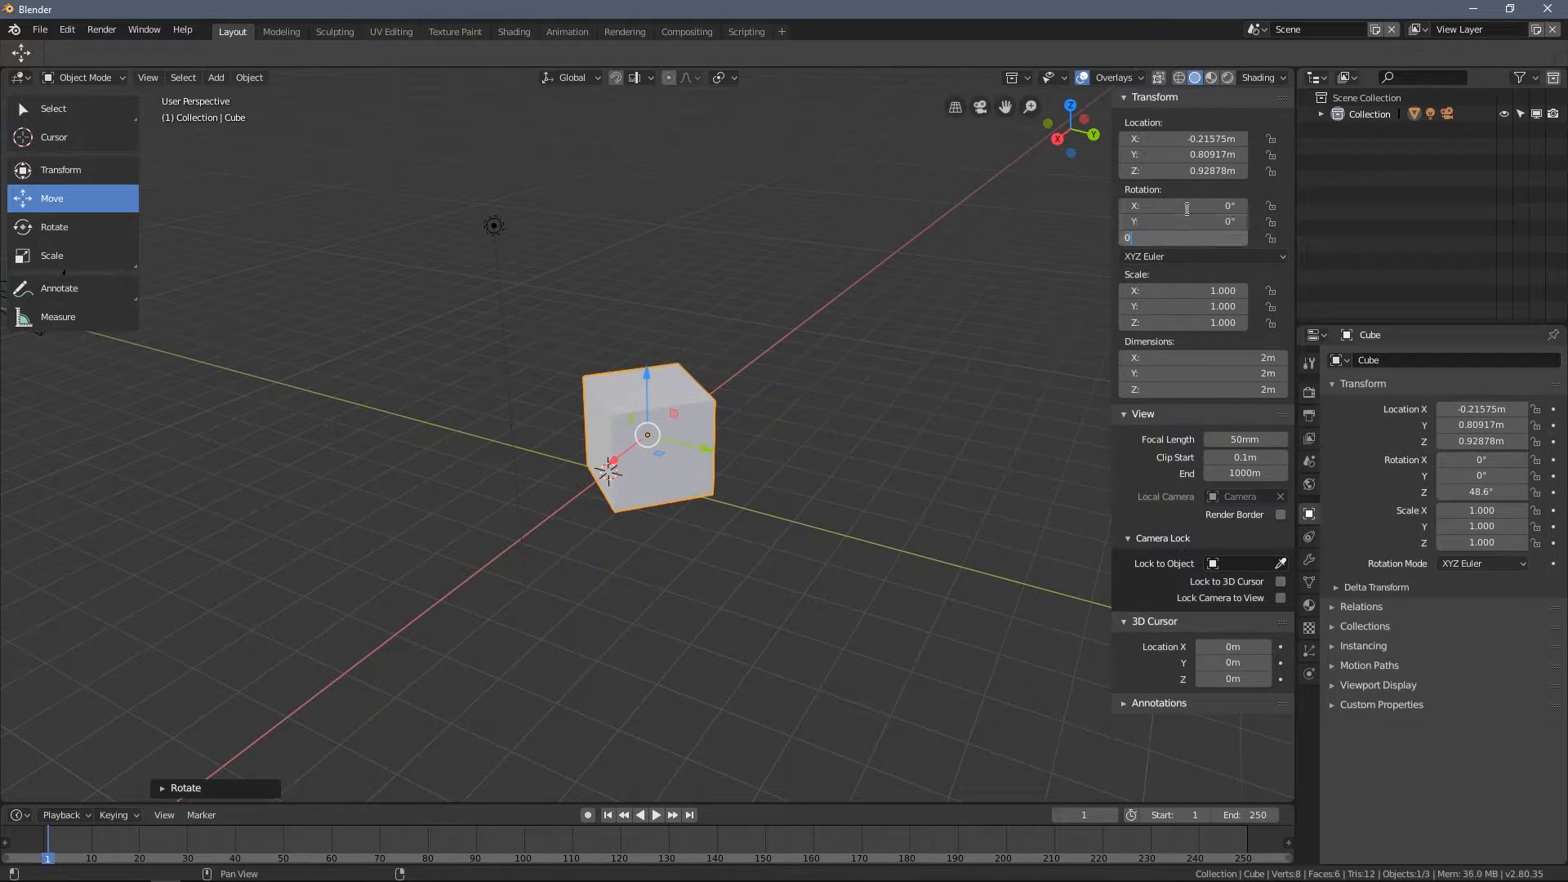
Step: Reset the cube's rotation to 0° on all axes and stretch it along the global Z axis to a scale of about 4.93
{"action": "key", "text": "Return"}
{"action": "middle_click_drag", "start_coordinate": [967, 340], "coordinate": [738, 338]}
{"action": "key", "text": "s"}
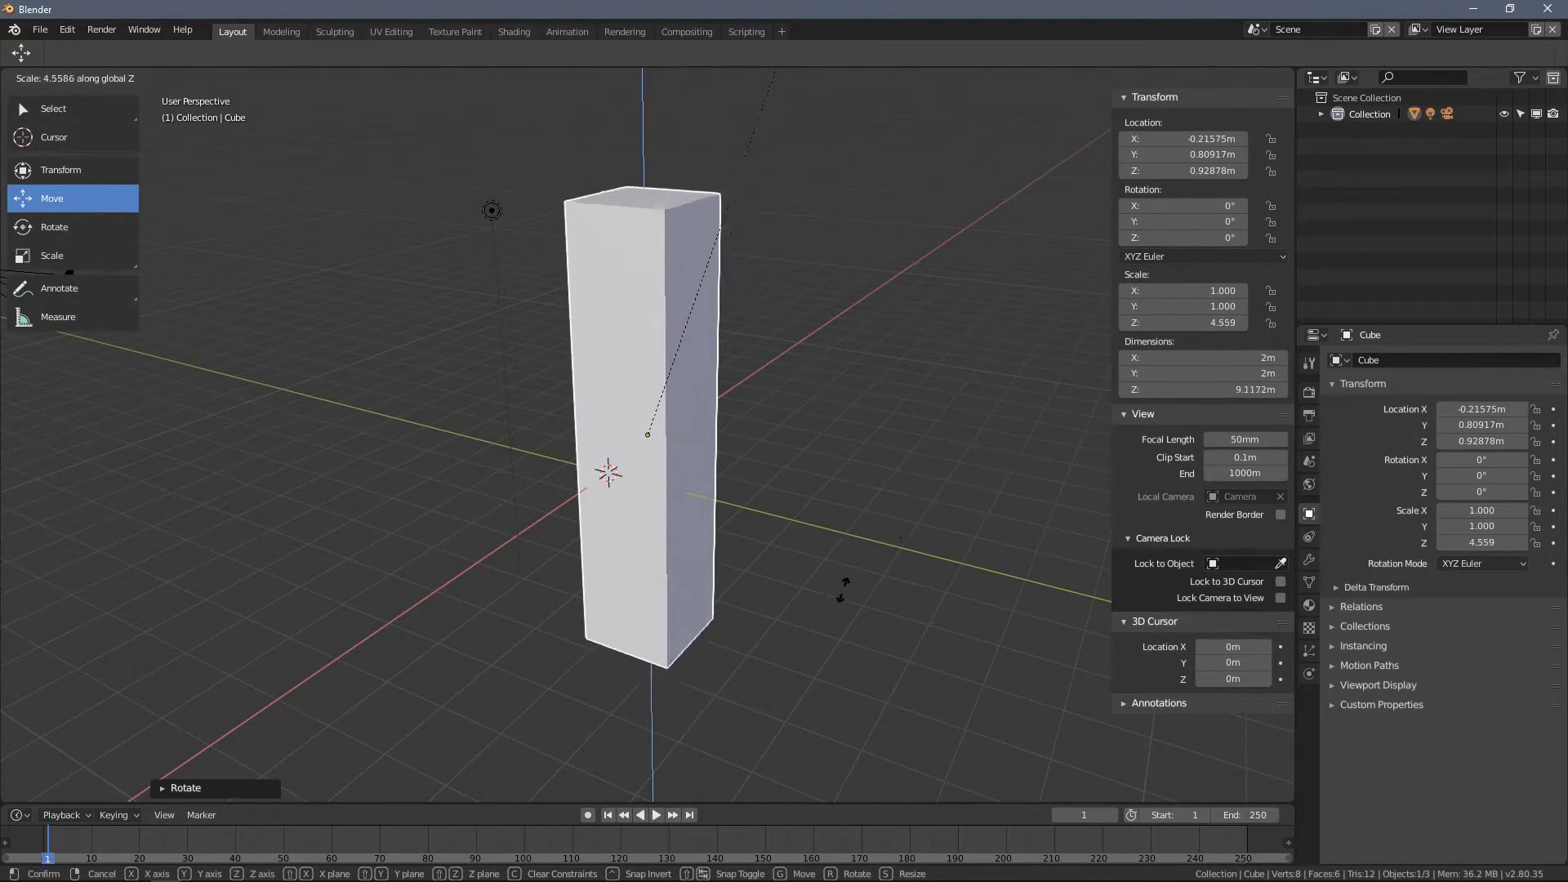
{"action": "left_click", "coordinate": [841, 529]}
Step: Enlarge the column with the global Z axis locked, and shrink it uniformly to a scale of about 3.77 in X and Y
{"action": "scroll", "coordinate": [841, 529], "scroll_direction": "down", "scroll_amount": 5}
{"action": "middle_click_drag", "start_coordinate": [820, 547], "coordinate": [786, 470]}
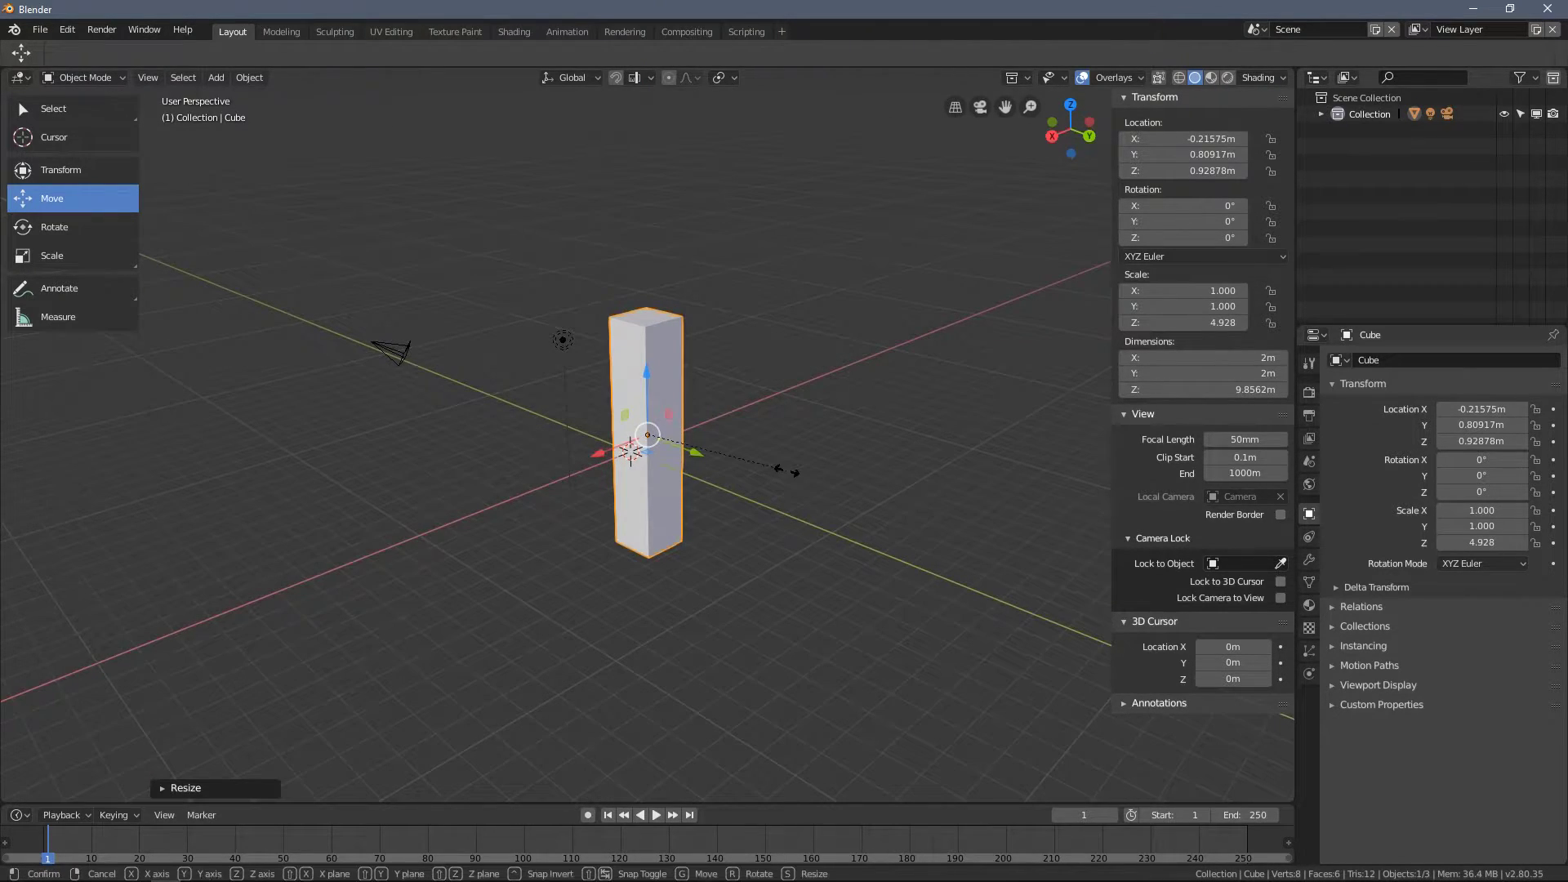
{"action": "key", "text": "s"}
{"action": "key", "text": "shift+z"}
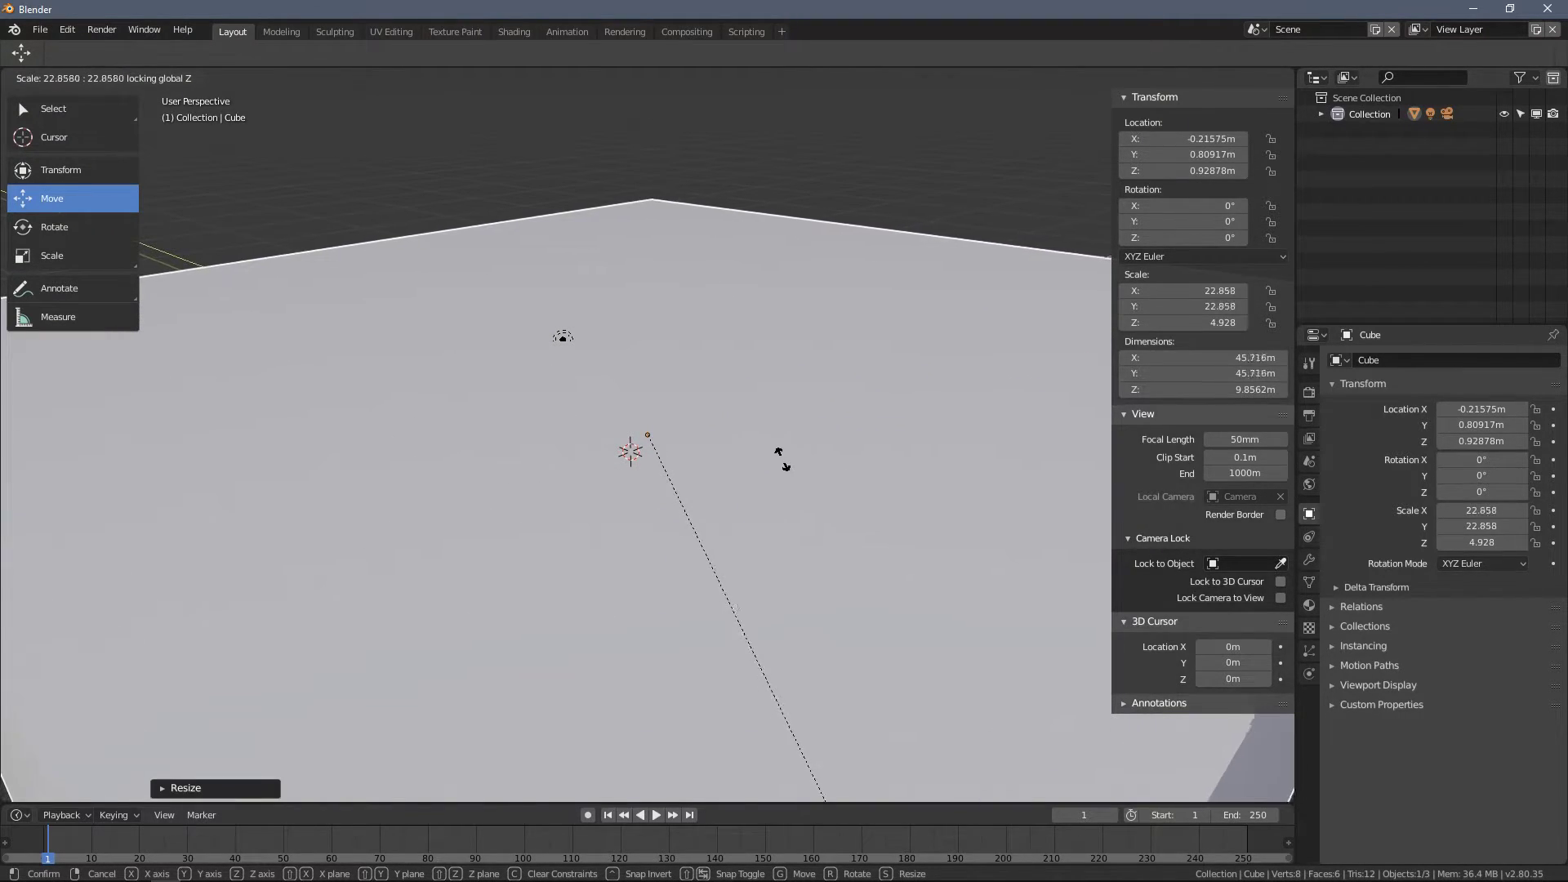
{"action": "left_click", "coordinate": [847, 379]}
{"action": "key", "text": "s"}
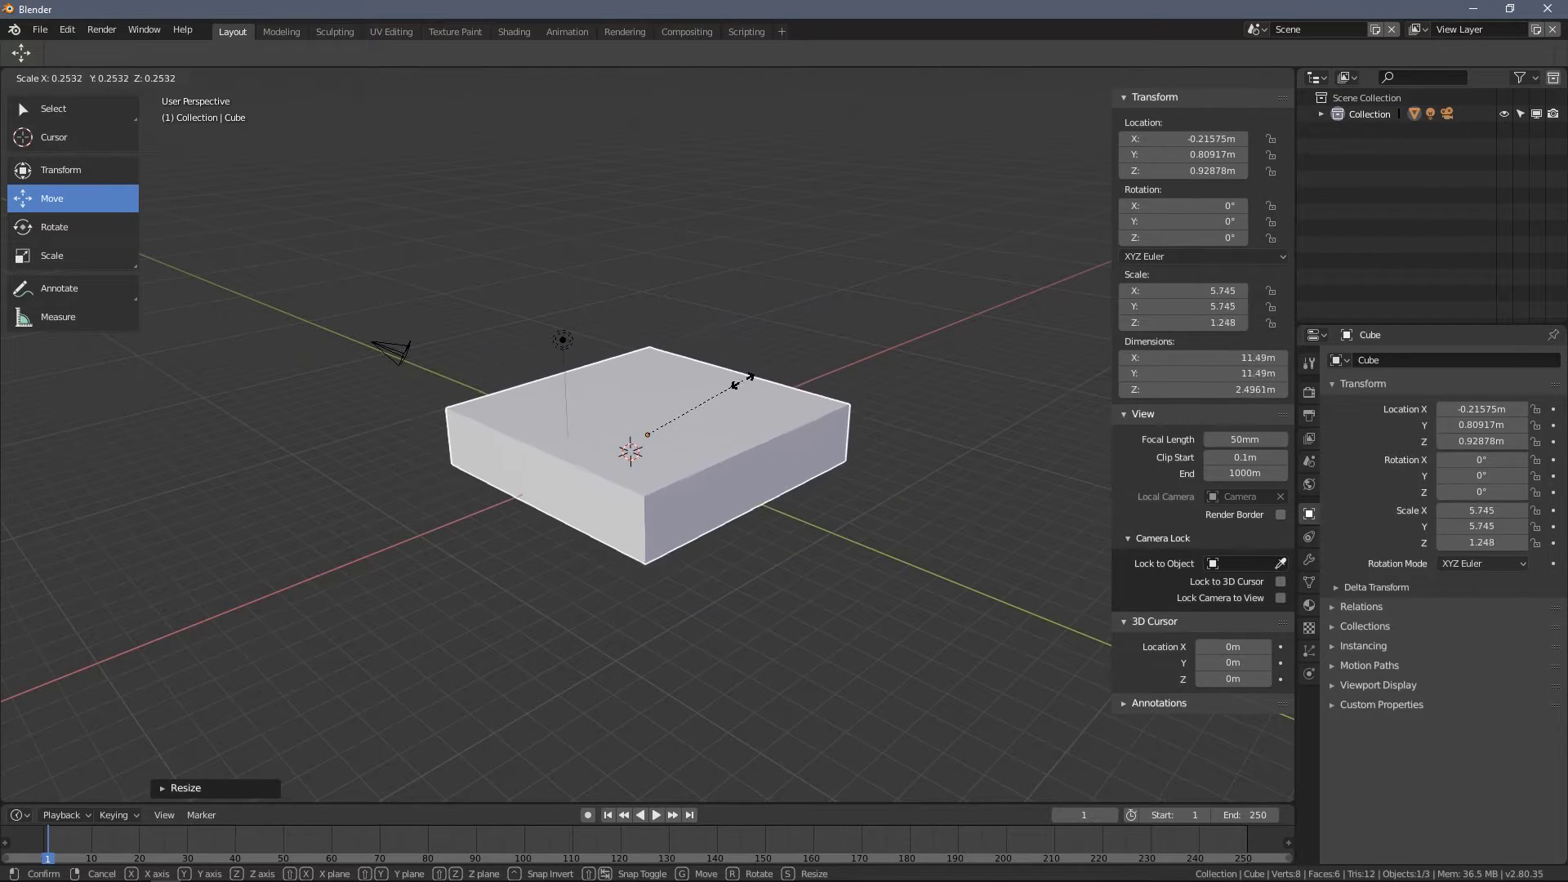
{"action": "left_click", "coordinate": [709, 395]}
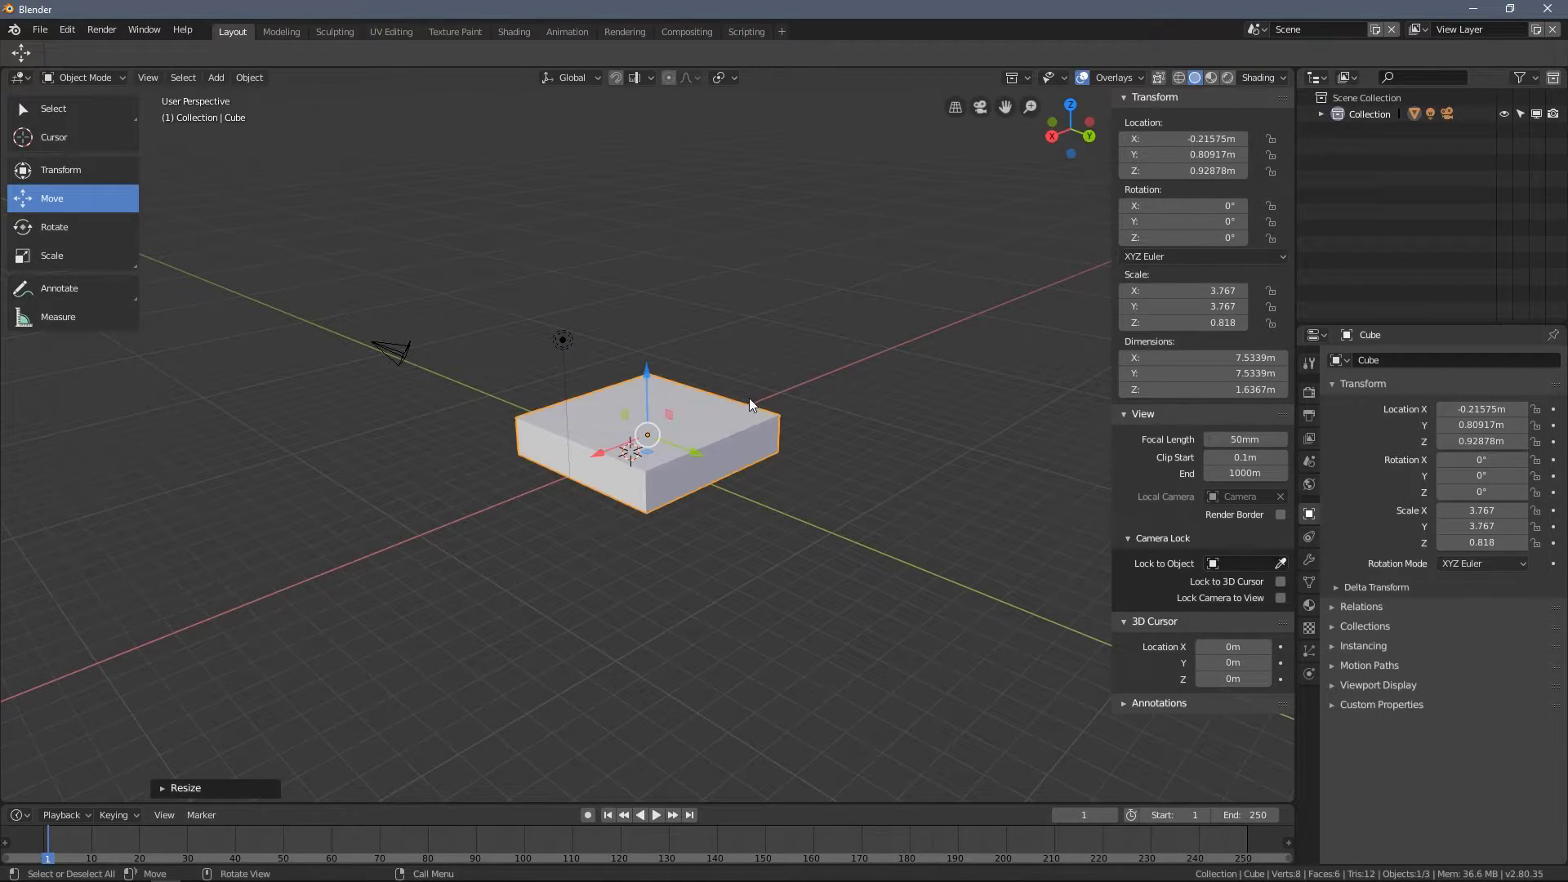
Step: Enlarge the flat slab in X and Y only by scaling it with the global Z axis locked
{"action": "key", "text": "s"}
{"action": "key", "text": "shift+z"}
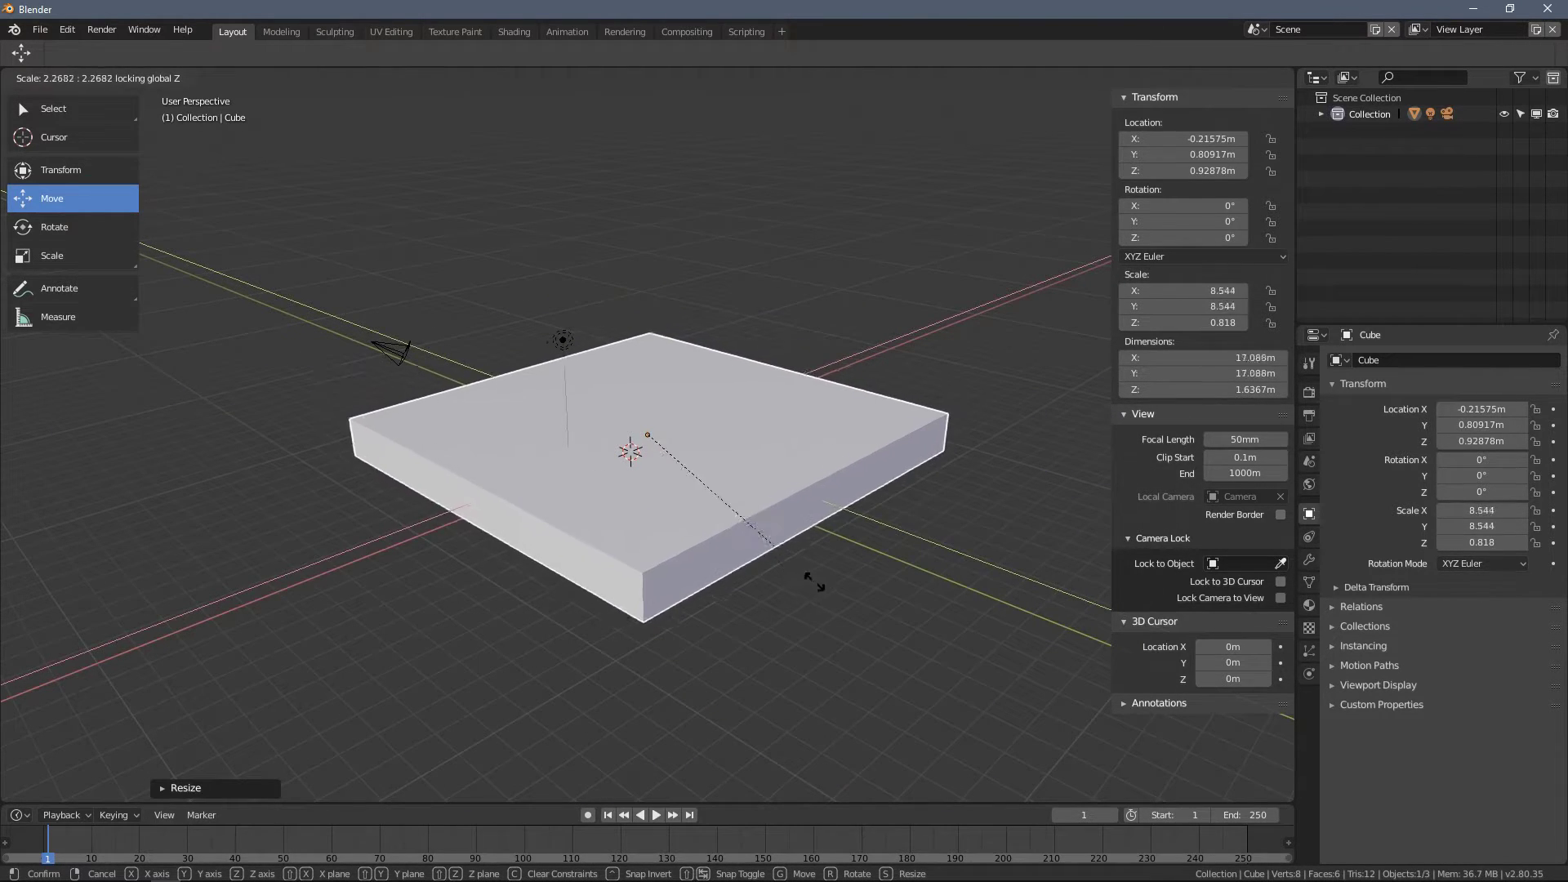
{"action": "left_click", "coordinate": [858, 593]}
{"action": "middle_click_drag", "start_coordinate": [824, 584], "coordinate": [850, 539]}
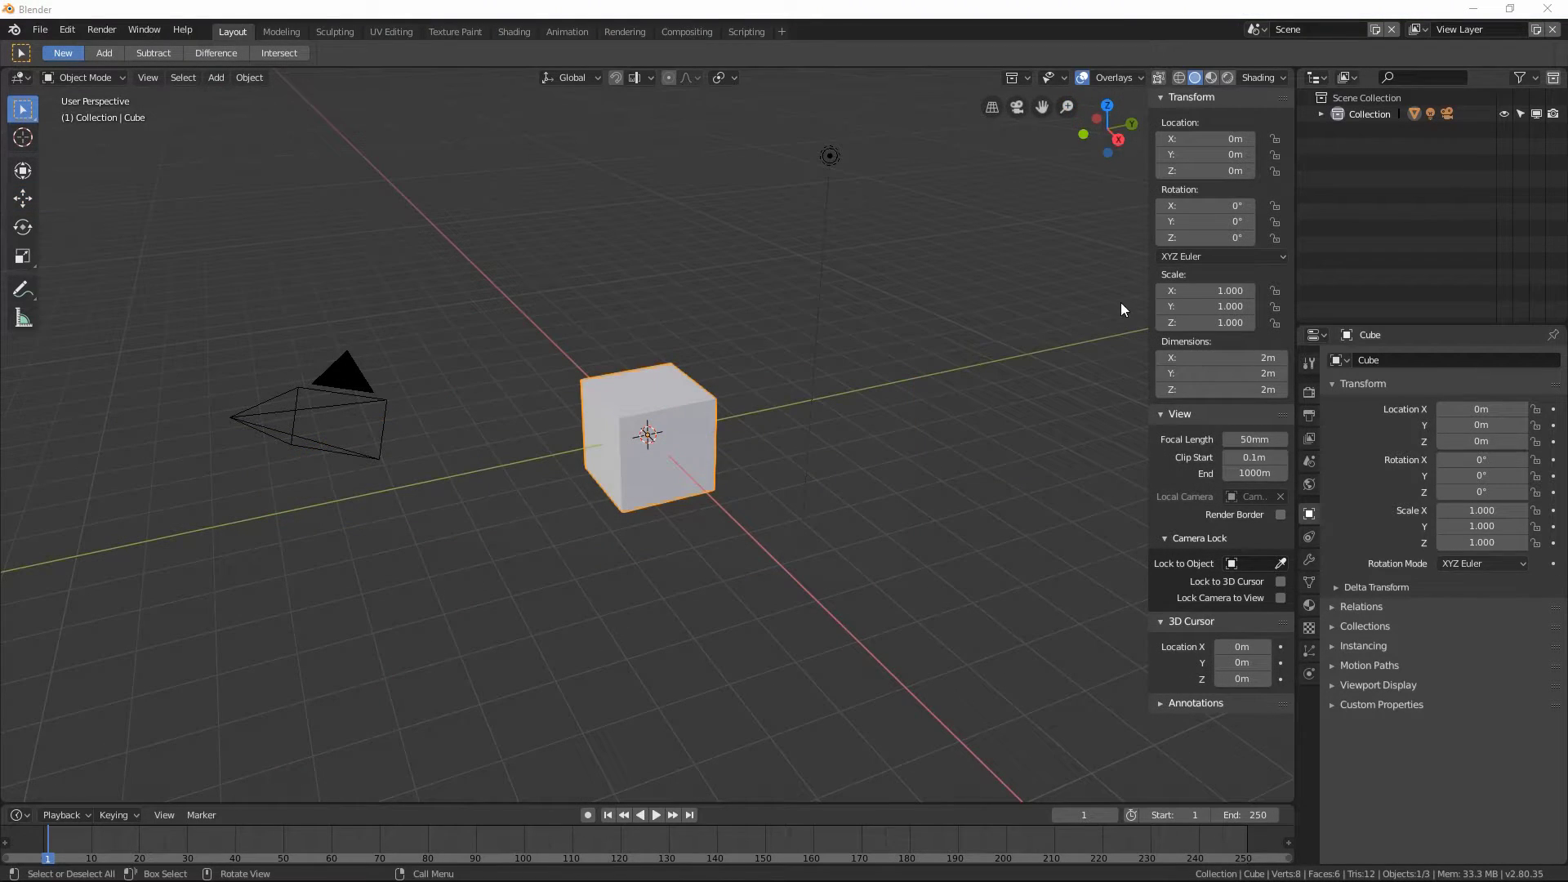
Step: Widen the transform sidebar, expand the toolbar to show tool names, and activate the Move tool
{"action": "left_click_drag", "start_coordinate": [1149, 274], "coordinate": [1065, 278]}
{"action": "mouse_move", "coordinate": [759, 384]}
{"action": "middle_mouse_down"}
{"action": "mouse_move", "coordinate": [685, 413]}
{"action": "mouse_move", "coordinate": [589, 408]}
{"action": "mouse_move", "coordinate": [740, 393]}
{"action": "middle_mouse_up"}
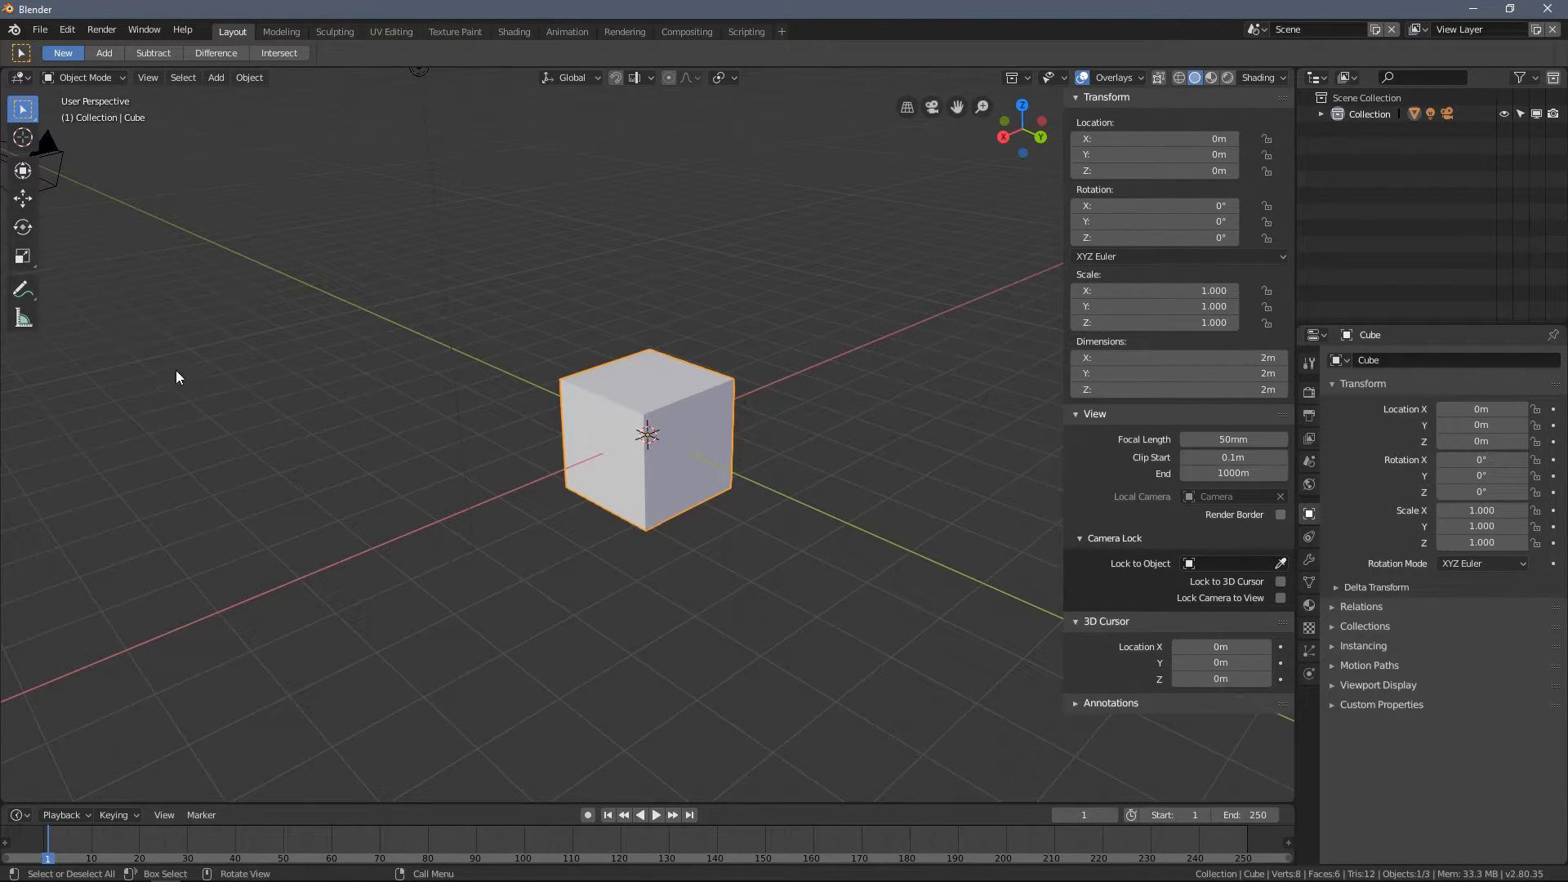
{"action": "left_click_drag", "start_coordinate": [60, 246], "coordinate": [152, 251]}
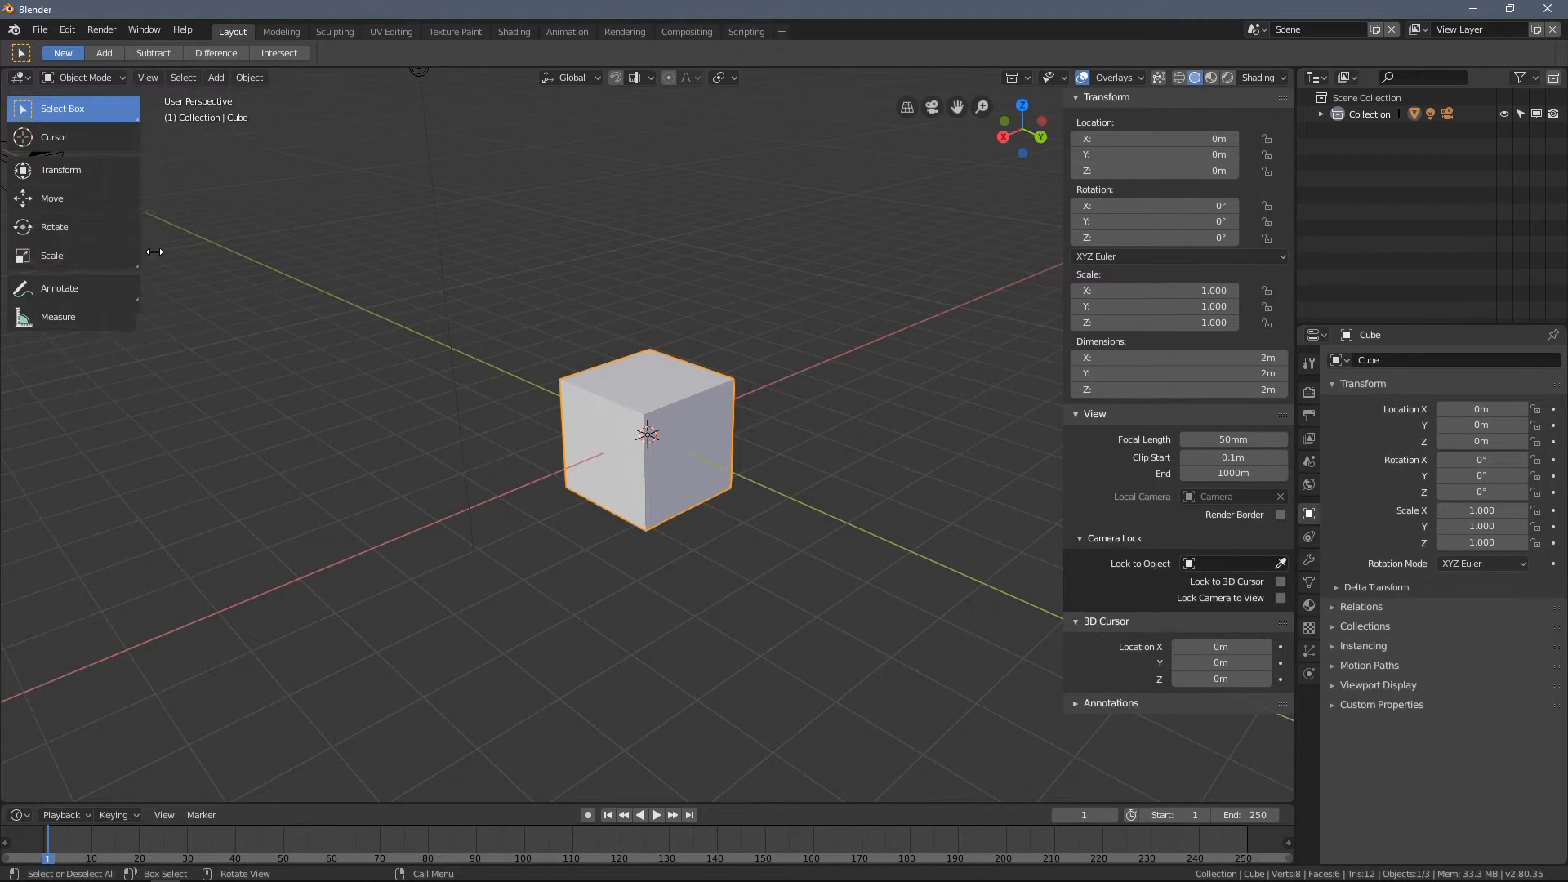
{"action": "left_click", "coordinate": [82, 204]}
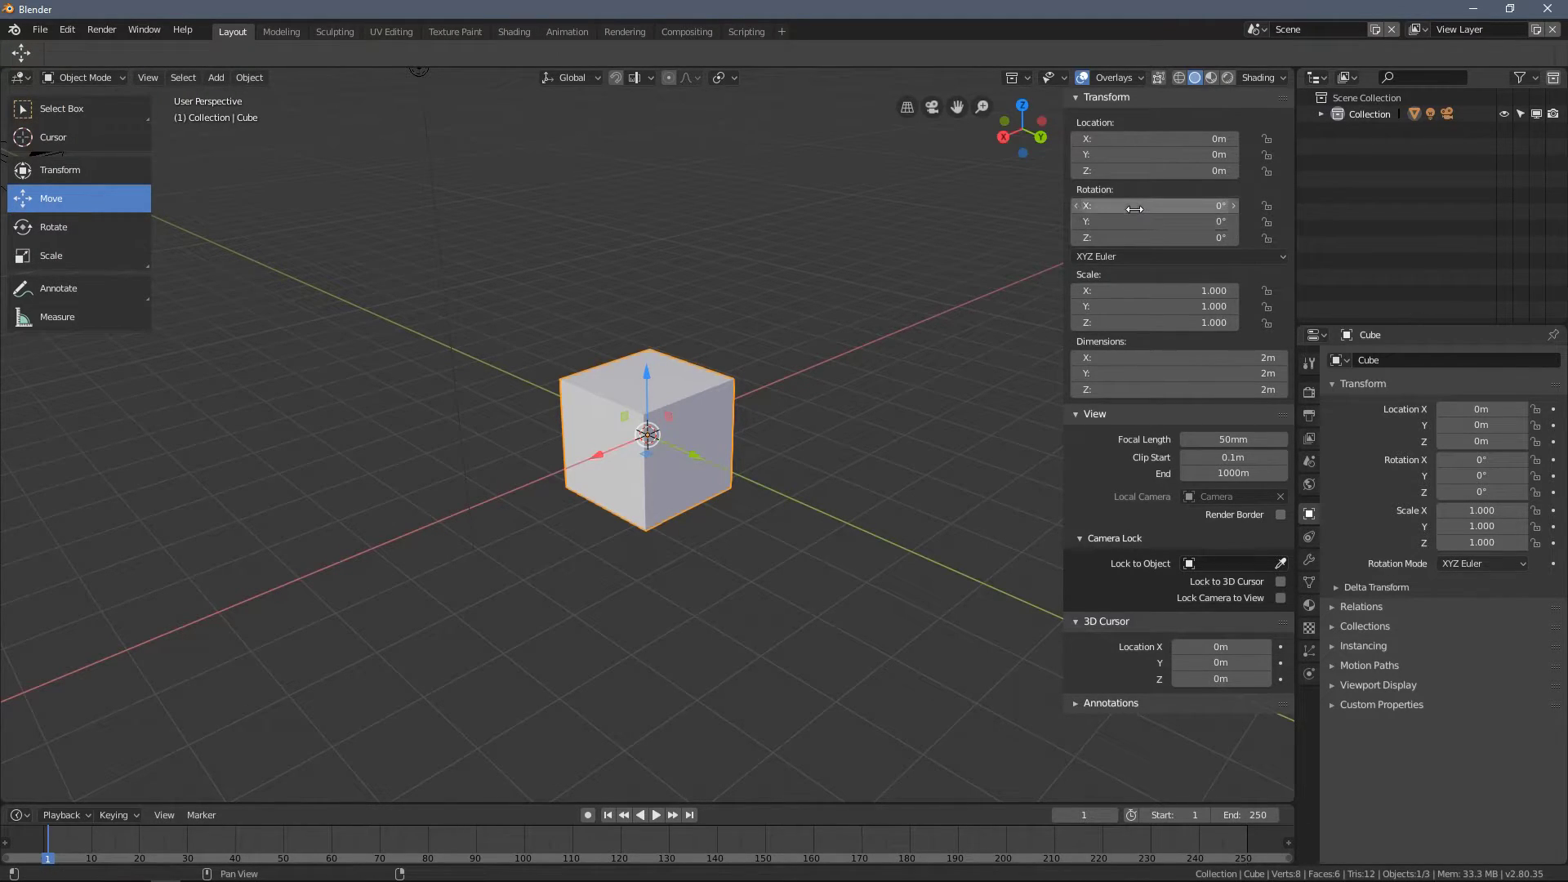
Step: Adjust the cube's transform values to X rotation 51.8°, location 3.69, 2.4, 1.57 m and scale 2.43, 1.48, 1.5
{"action": "left_click_drag", "start_coordinate": [1156, 205], "coordinate": [1192, 206]}
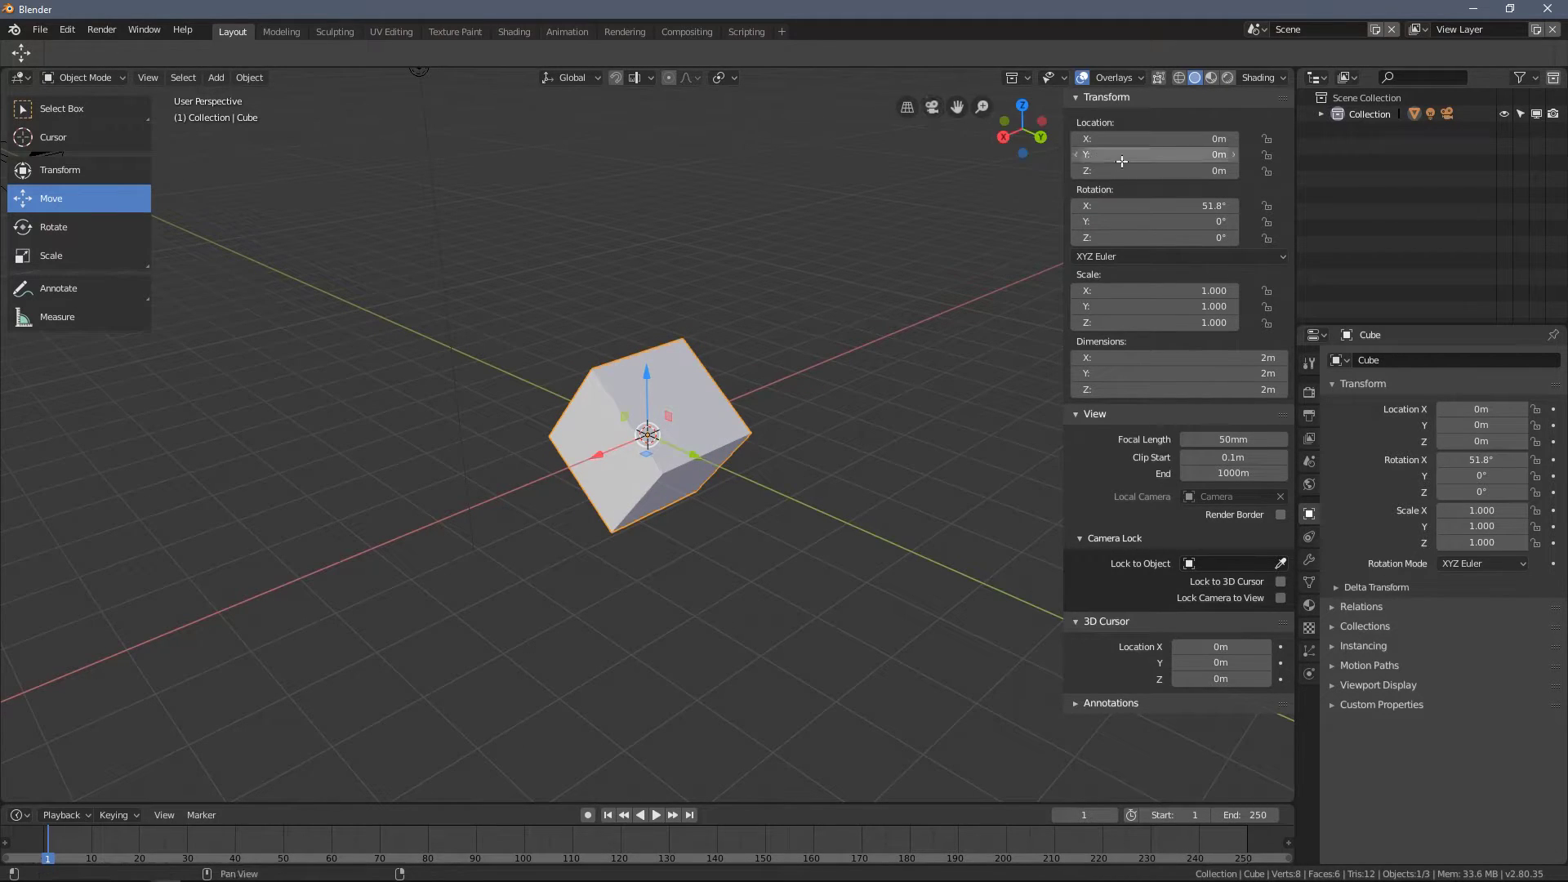
{"action": "left_click_drag", "start_coordinate": [1156, 139], "coordinate": [1208, 171]}
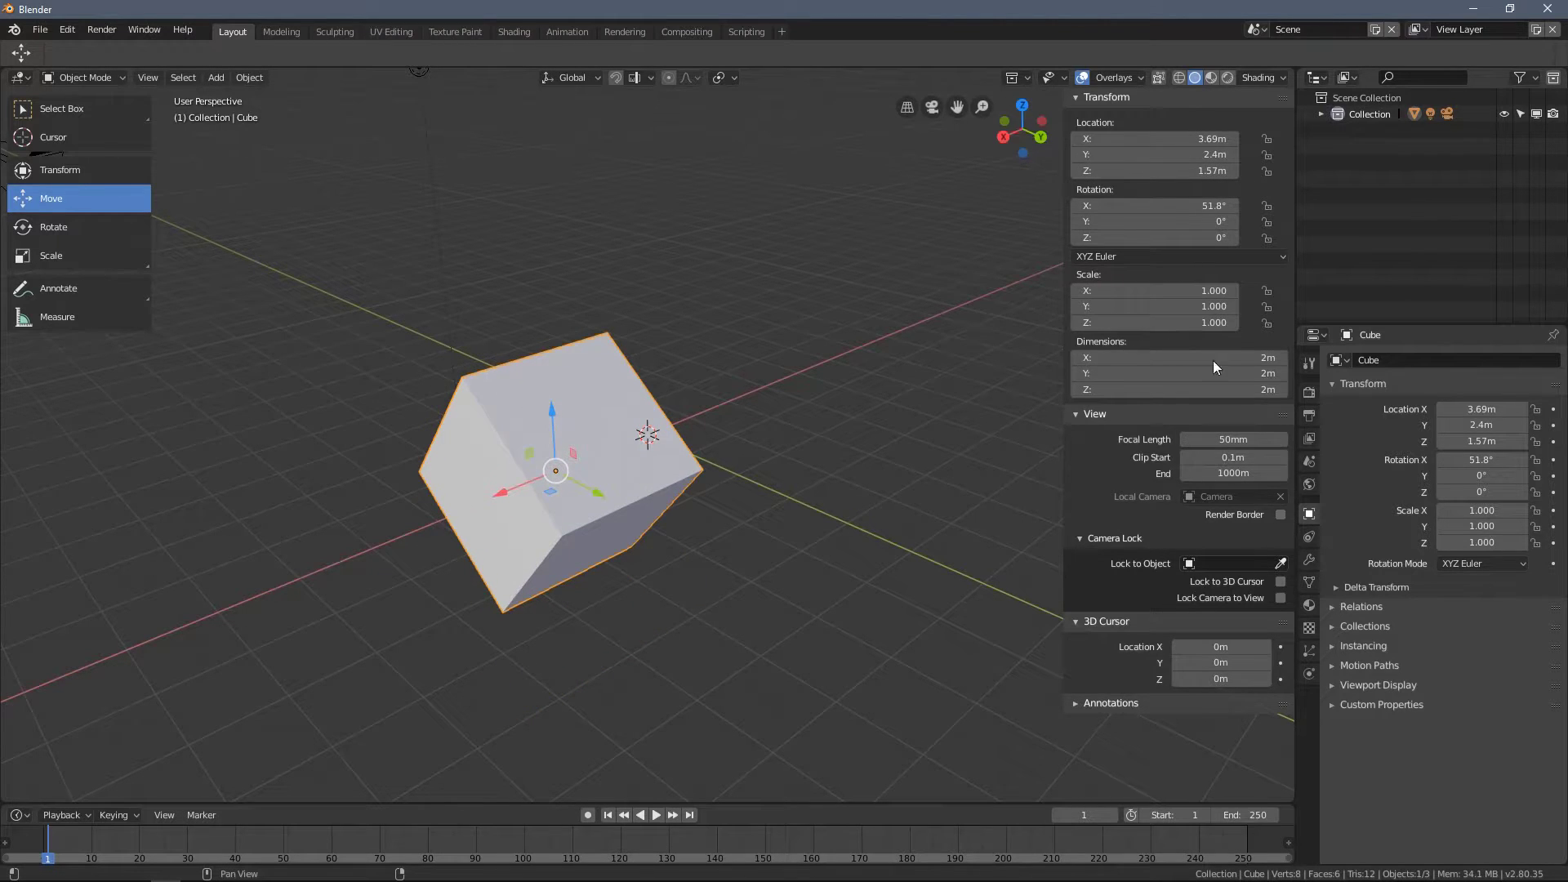
{"action": "mouse_move", "coordinate": [1156, 291]}
{"action": "left_mouse_down"}
{"action": "mouse_move", "coordinate": [1200, 291]}
{"action": "mouse_move", "coordinate": [1135, 311]}
{"action": "left_mouse_up"}
{"action": "left_click_drag", "start_coordinate": [1129, 323], "coordinate": [1184, 323]}
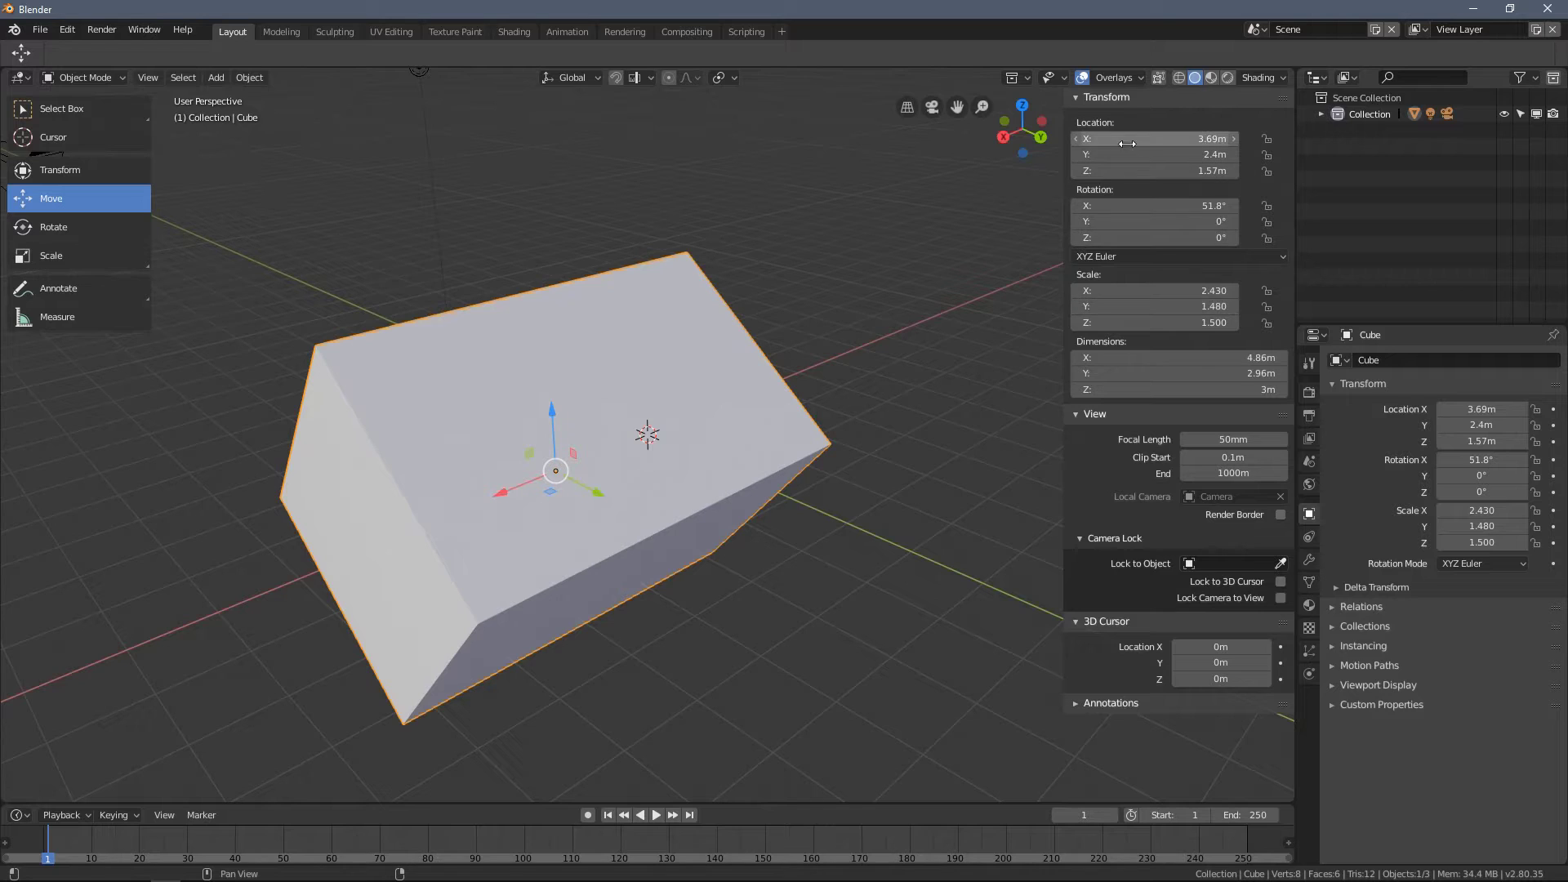
Step: Reset the cube's location to 0 m on all axes and its X rotation to 0°
{"action": "left_click", "coordinate": [1139, 144]}
{"action": "type", "text": "0"}
{"action": "key", "text": "Tab"}
{"action": "type", "text": "0"}
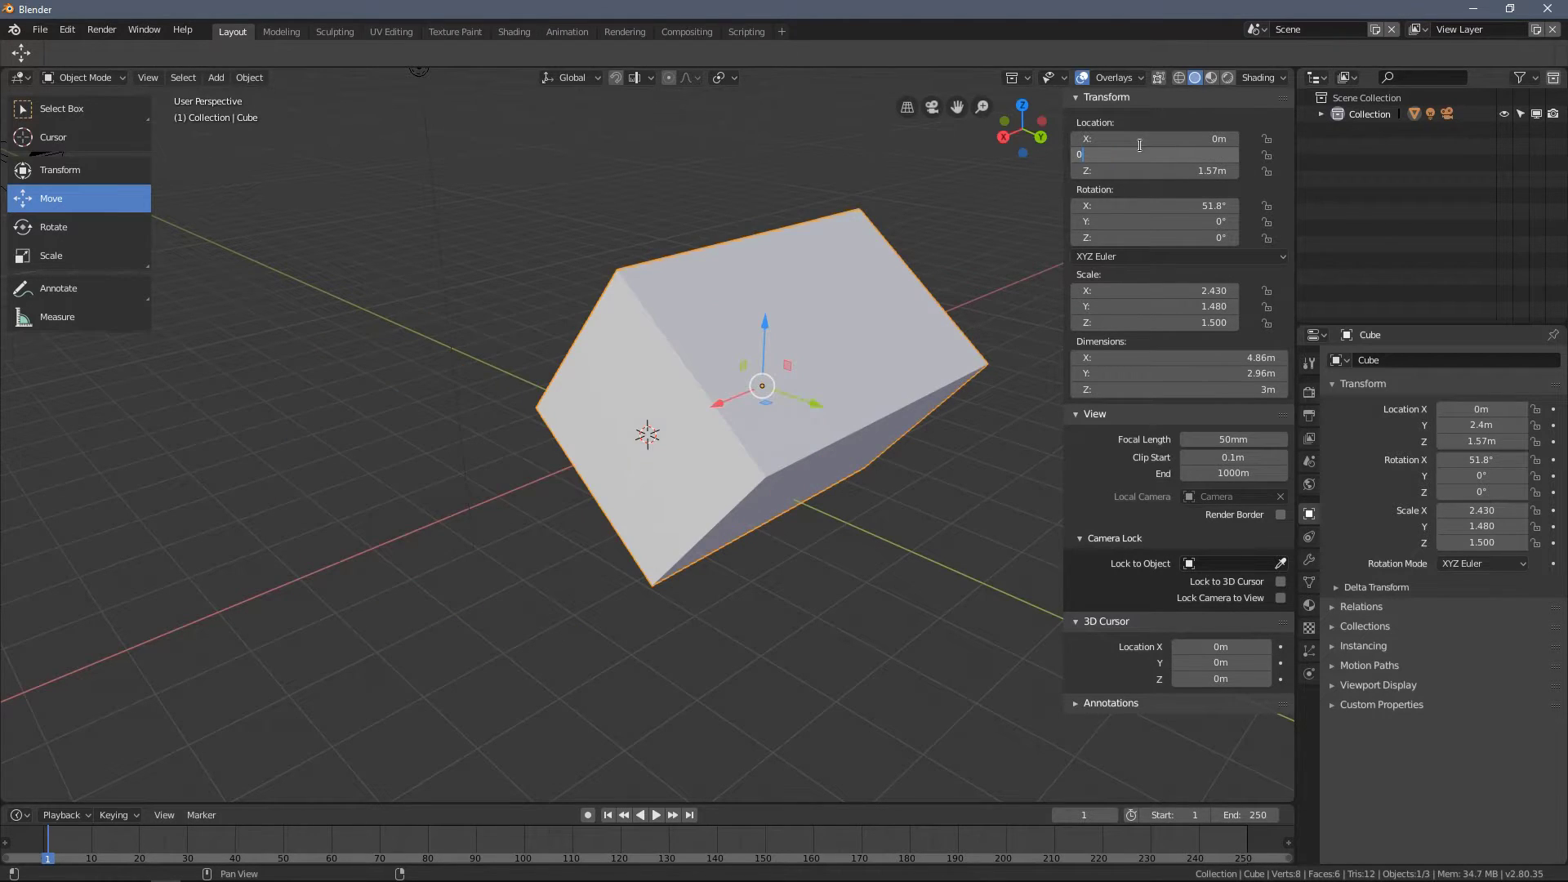
{"action": "key", "text": "Tab"}
{"action": "type", "text": "0"}
{"action": "key", "text": "Tab"}
{"action": "type", "text": "0"}
{"action": "key", "text": "Tab"}
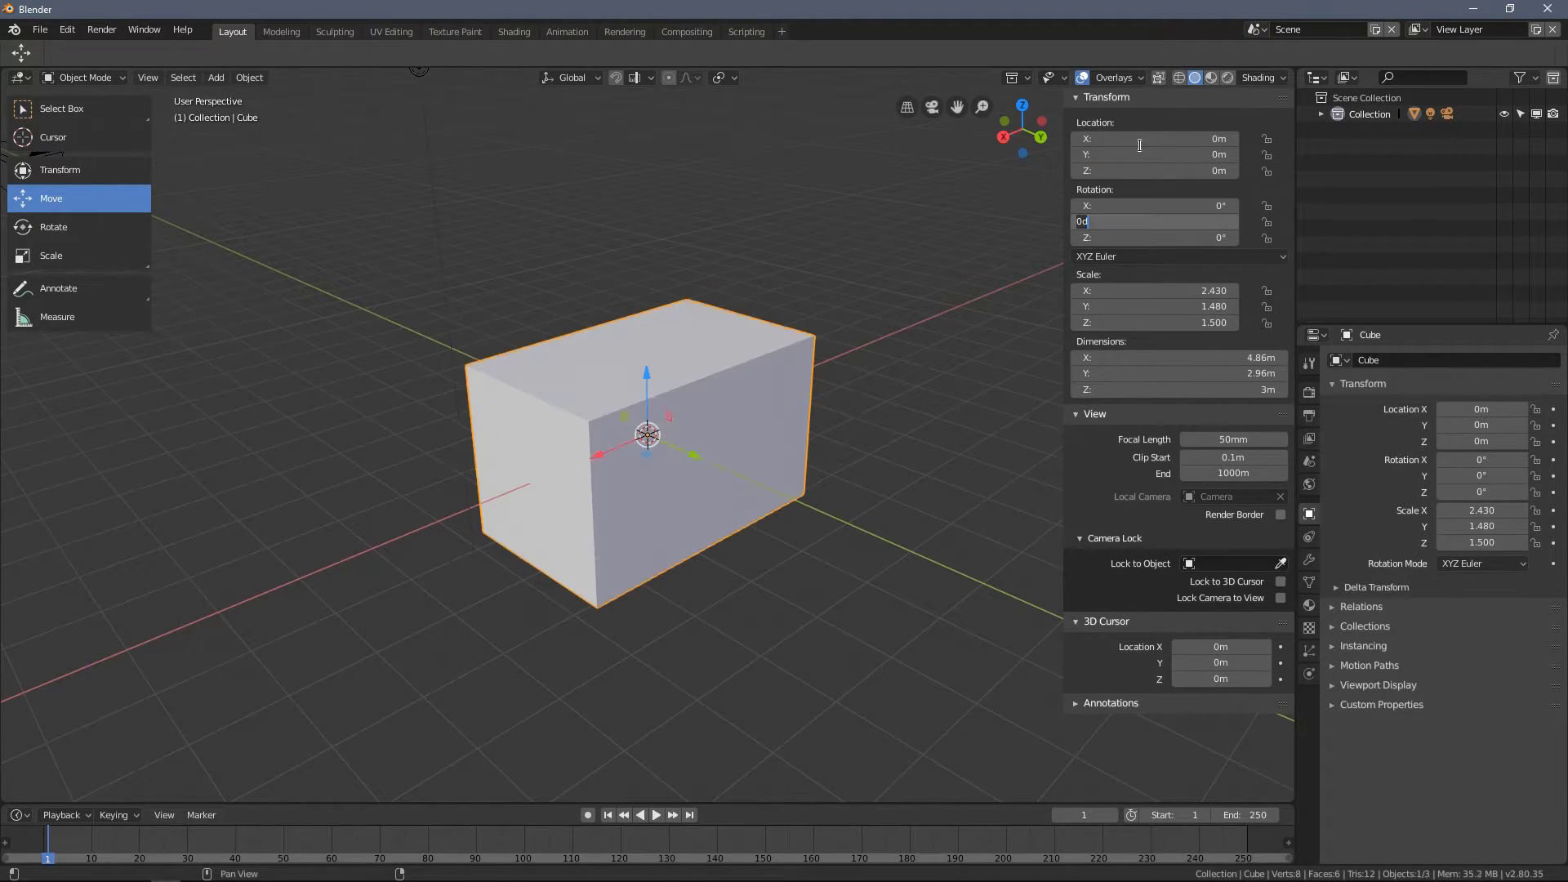
Step: Reset the cube's scale to 1 on the X, Y and Z axes
{"action": "type", "text": "1"}
{"action": "key", "text": "Tab"}
{"action": "type", "text": "1"}
{"action": "key", "text": "Tab"}
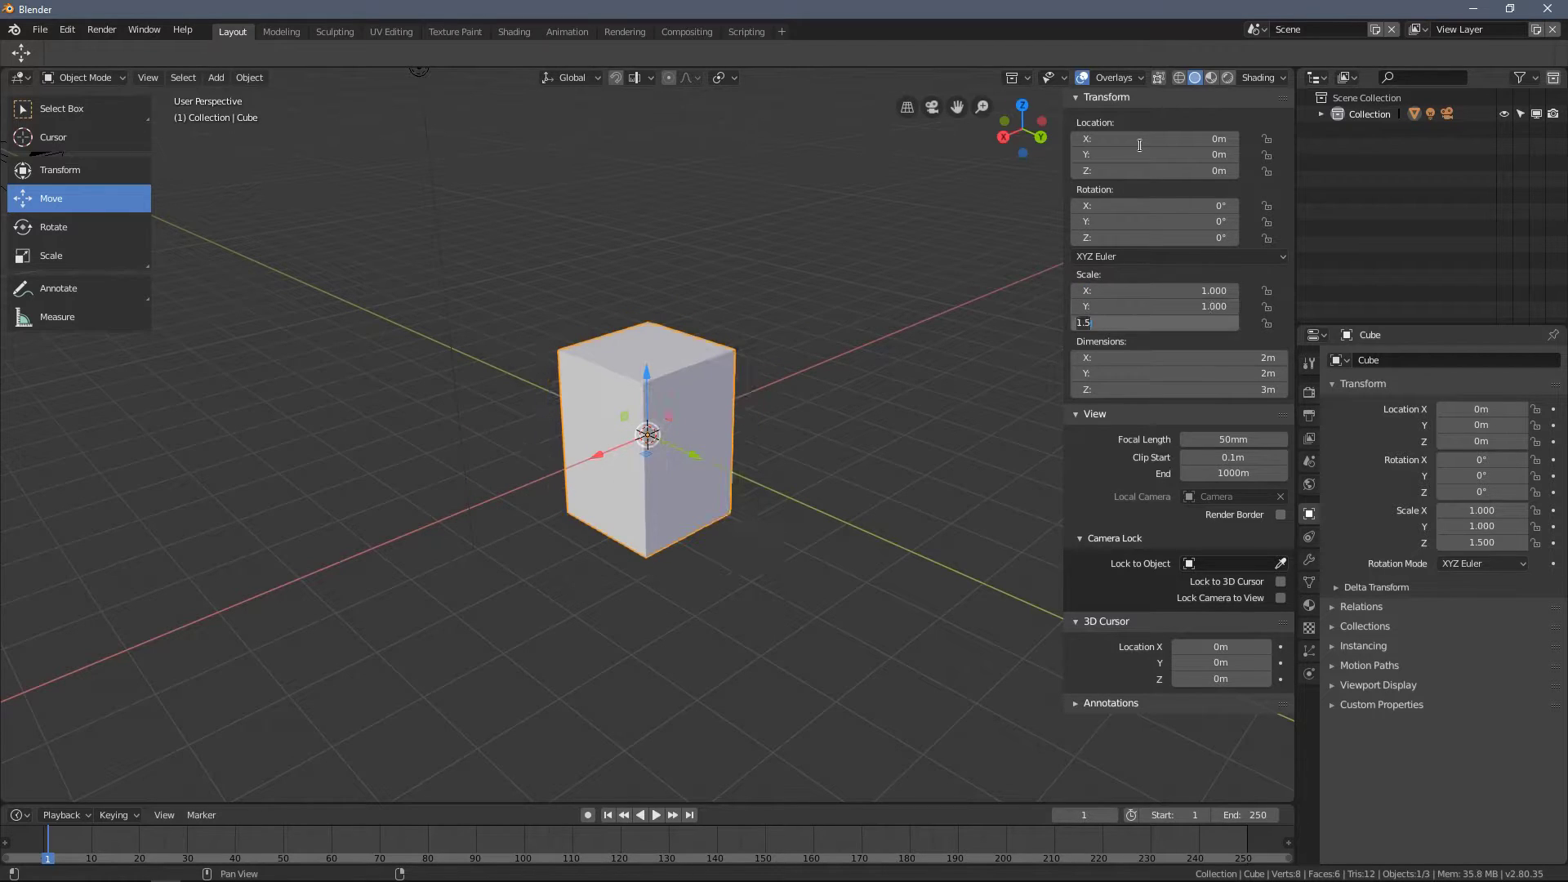
{"action": "type", "text": "1"}
{"action": "key", "text": "Return"}
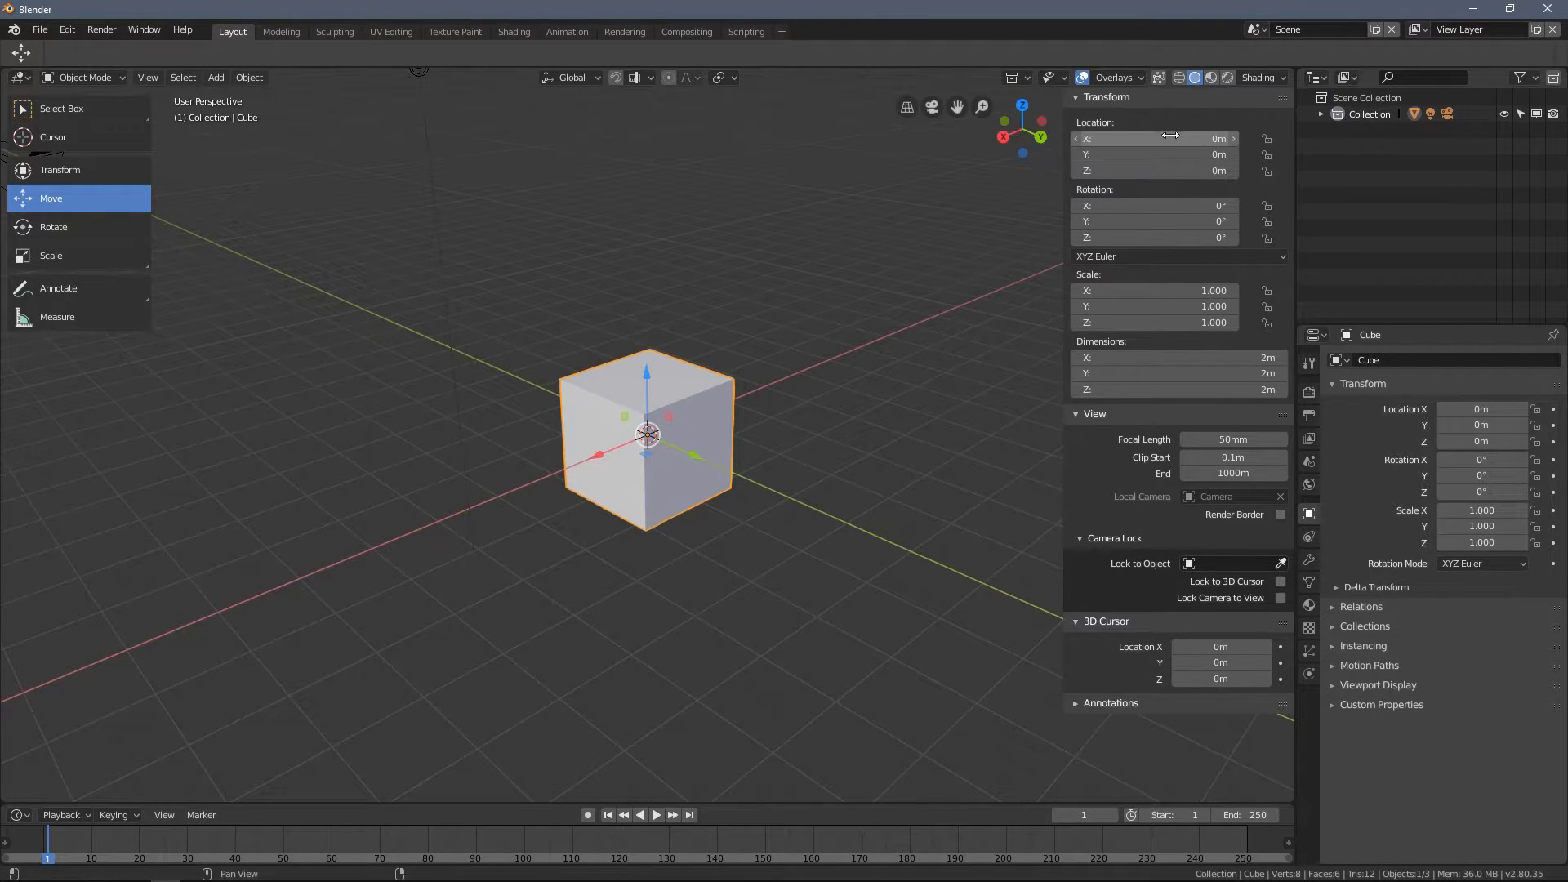
Step: Set the cube's location to exactly 1 m in X and 2 m in Y
{"action": "left_click", "coordinate": [1159, 137]}
{"action": "type", "text": "1"}
{"action": "key", "text": "Return"}
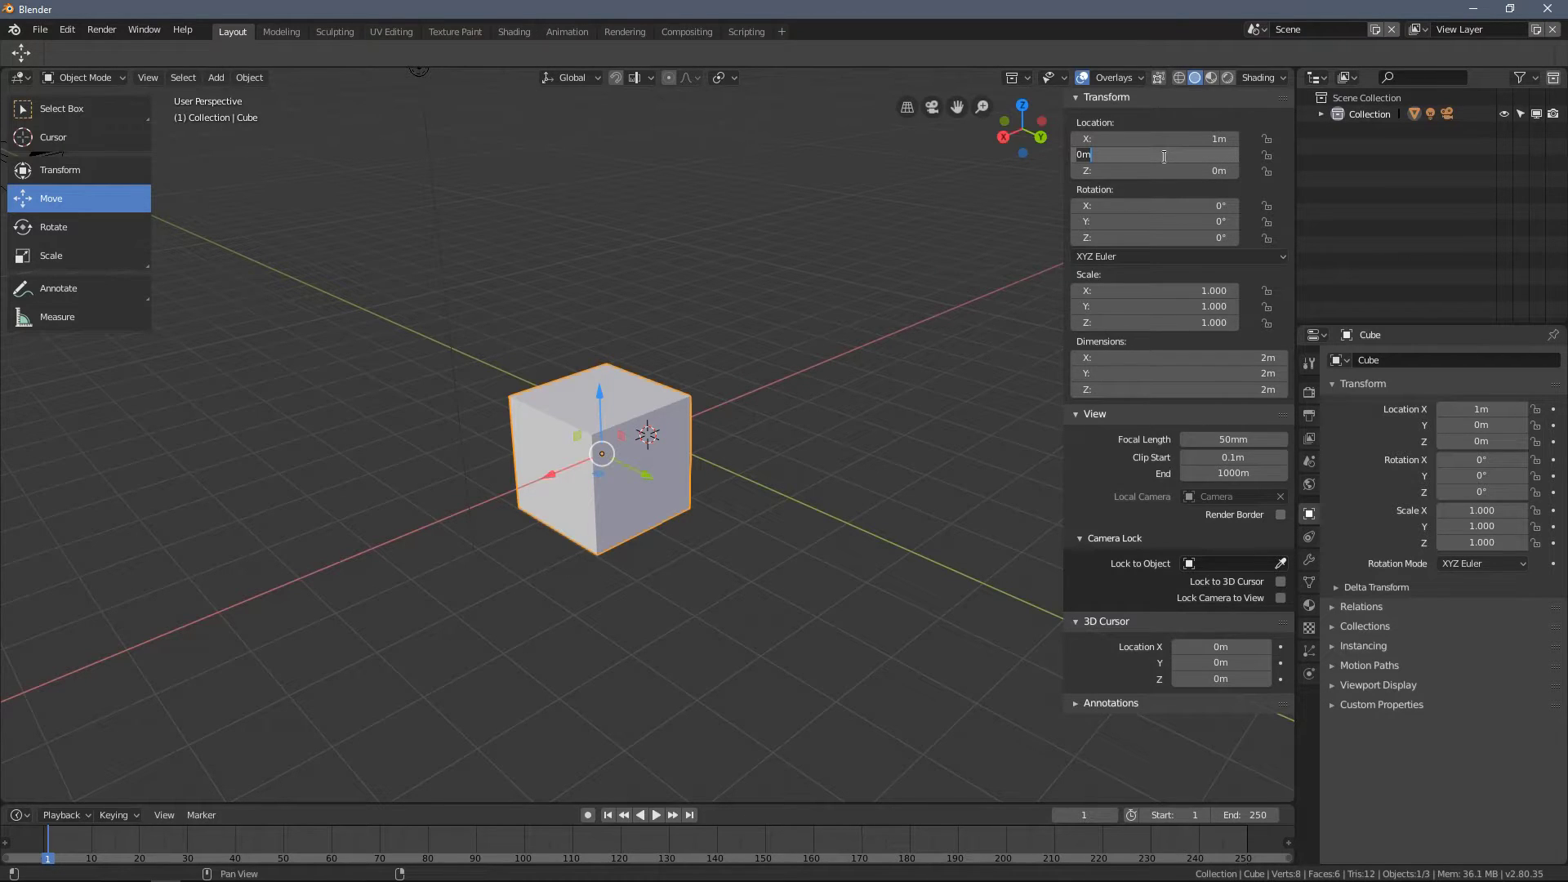
{"action": "key", "text": "Return"}
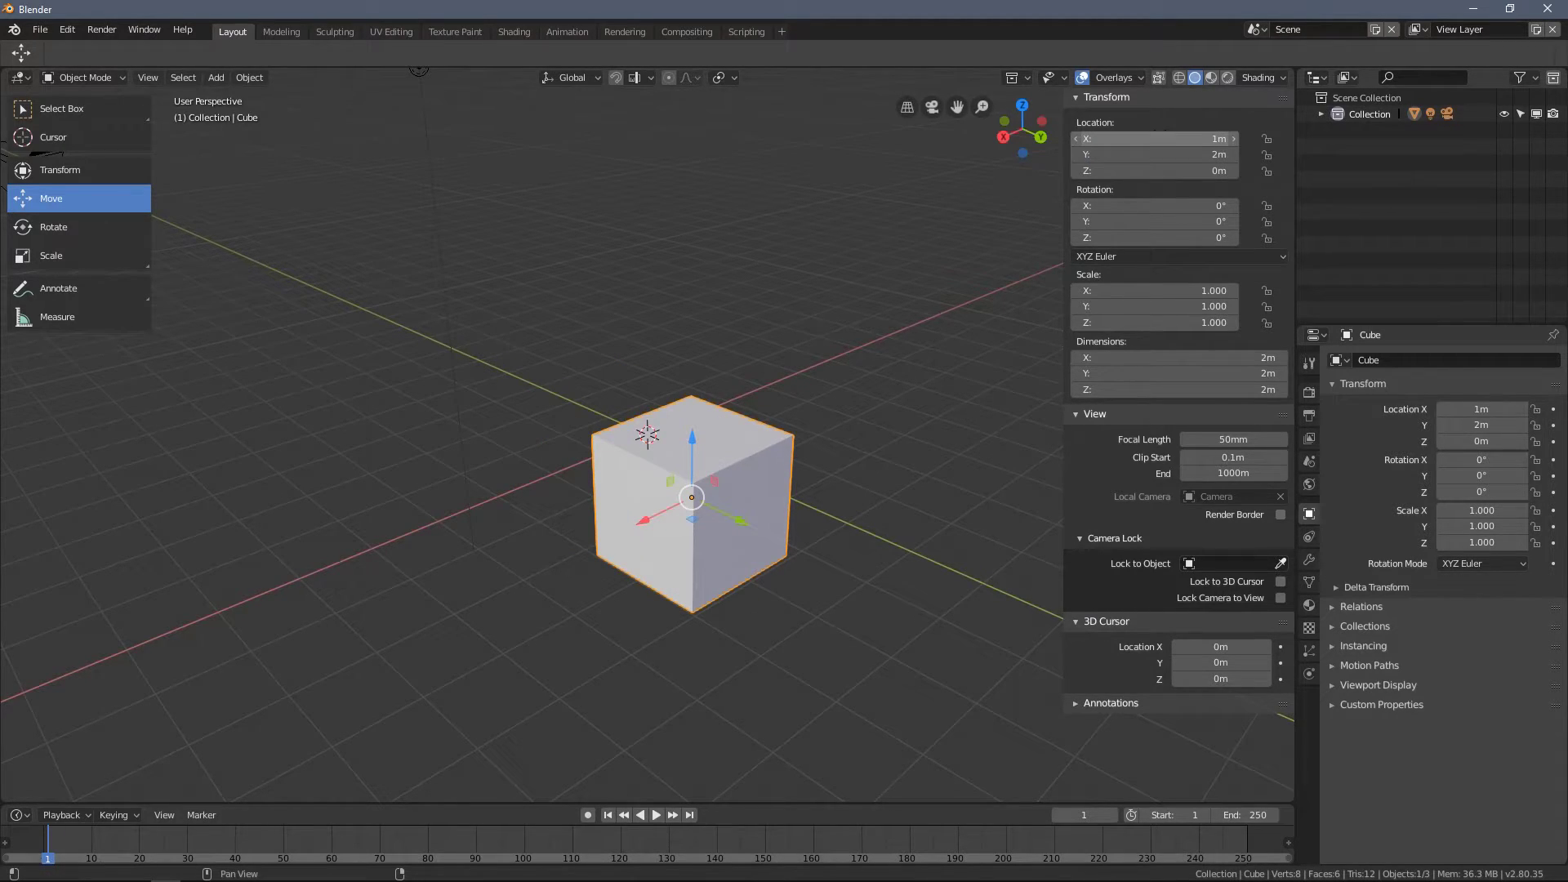
Step: Set the cube's X and Y location back to 0 m
{"action": "type", "text": "0"}
{"action": "key", "text": "Tab"}
{"action": "type", "text": "0"}
{"action": "key", "text": "Return"}
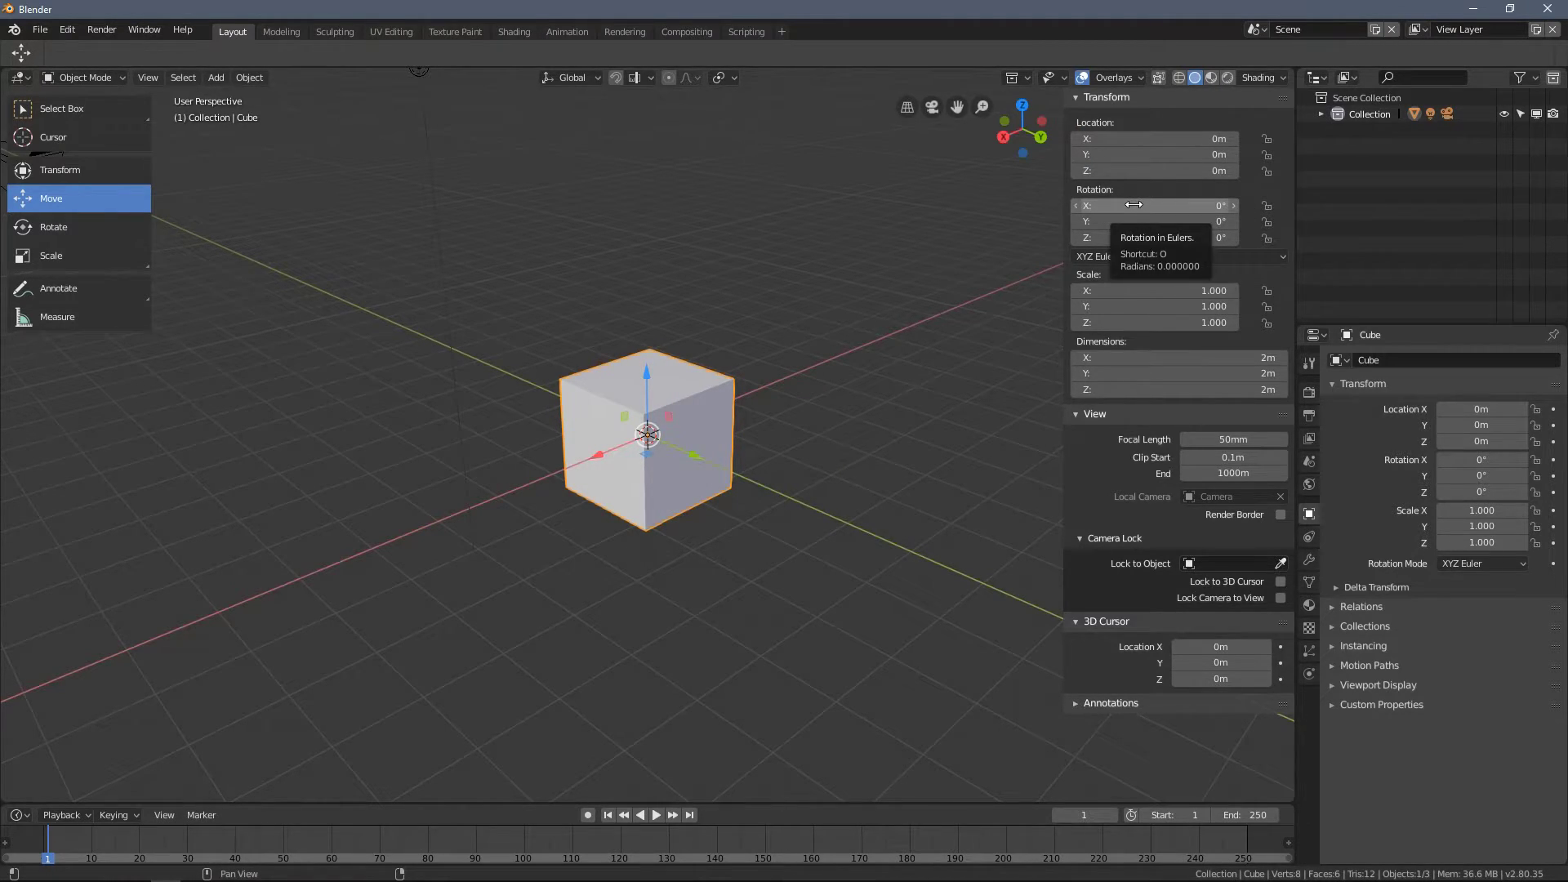
Step: Set the cube's X rotation to 0° and Y rotation to 90°, and its Y location to -3 m
{"action": "left_click_drag", "start_coordinate": [1134, 204], "coordinate": [1178, 204]}
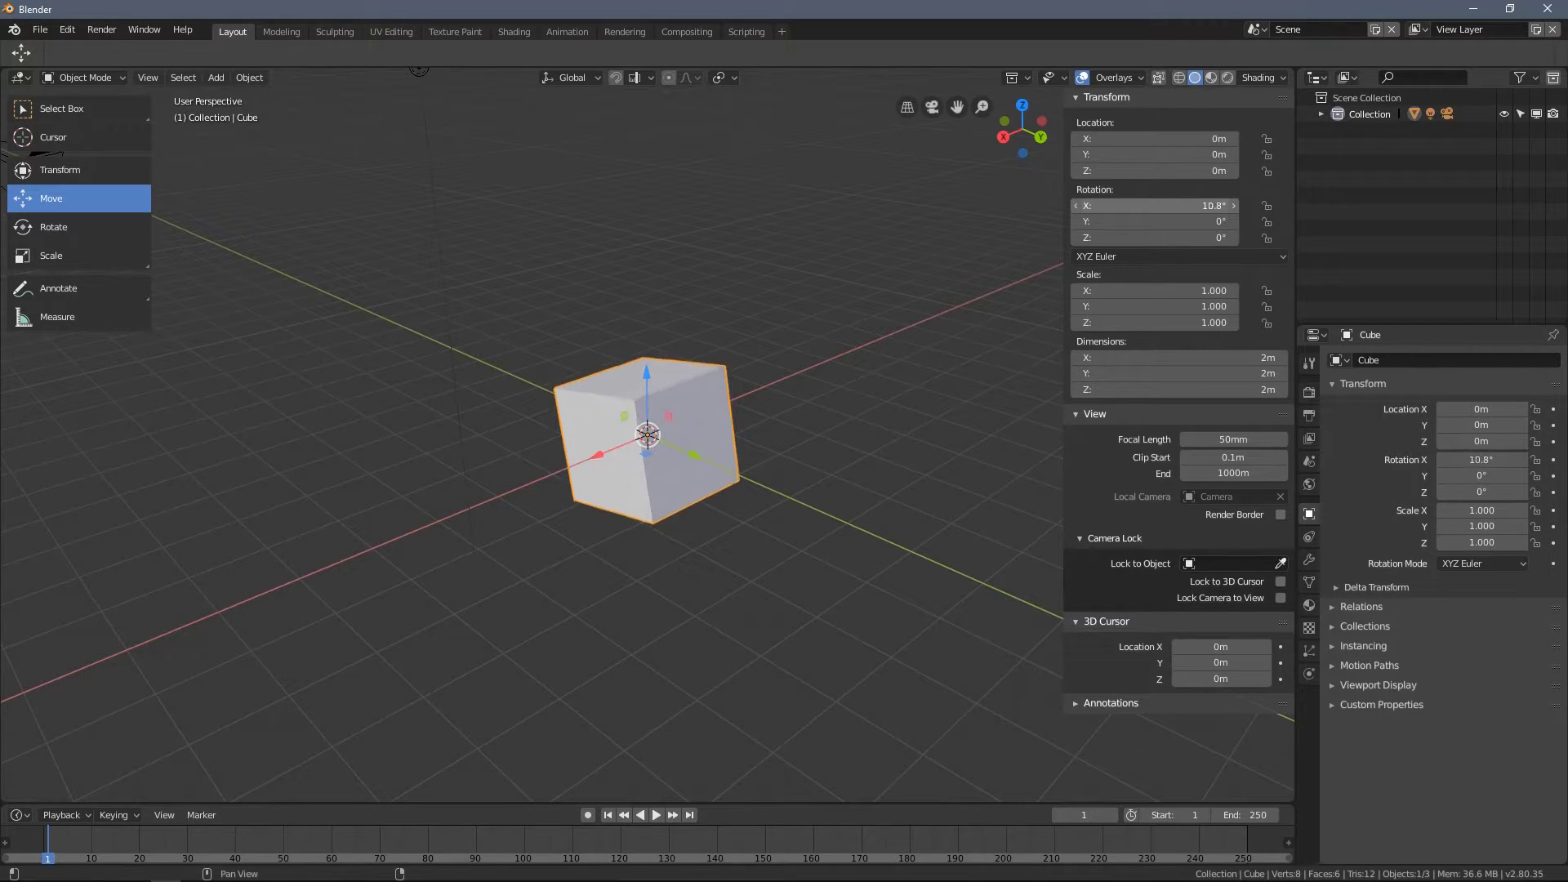
{"action": "left_click_drag", "start_coordinate": [1155, 206], "coordinate": [1126, 222]}
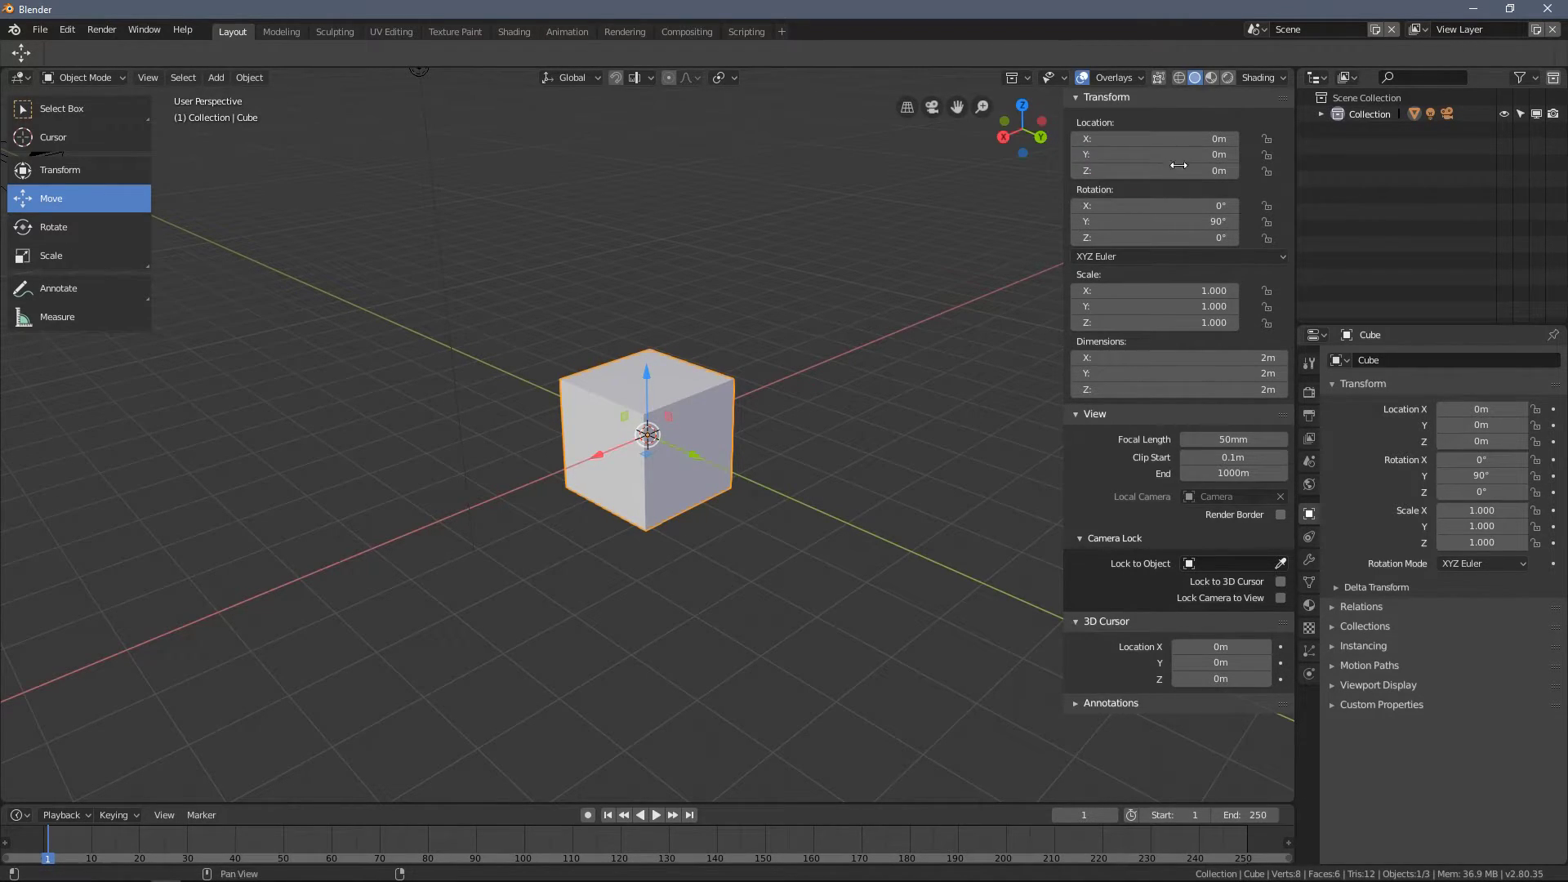
{"action": "left_click_drag", "start_coordinate": [1154, 154], "coordinate": [1117, 155]}
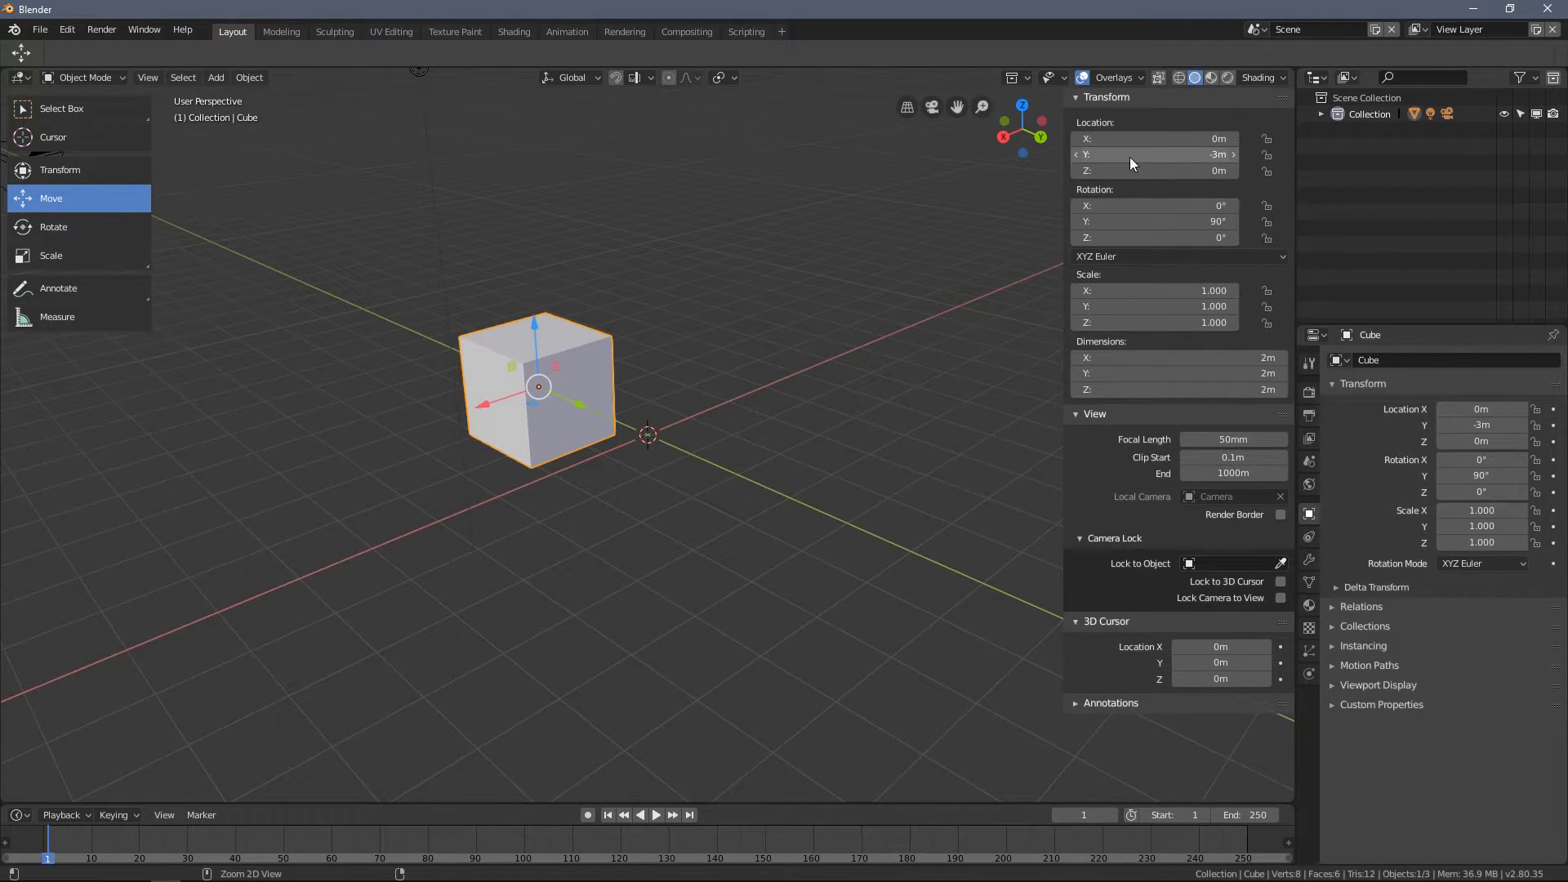
Step: Move the cube in snapped increments along the X axis to -5 m and along the Y axis to 4 m
{"action": "middle_click_drag", "start_coordinate": [301, 379], "coordinate": [602, 380]}
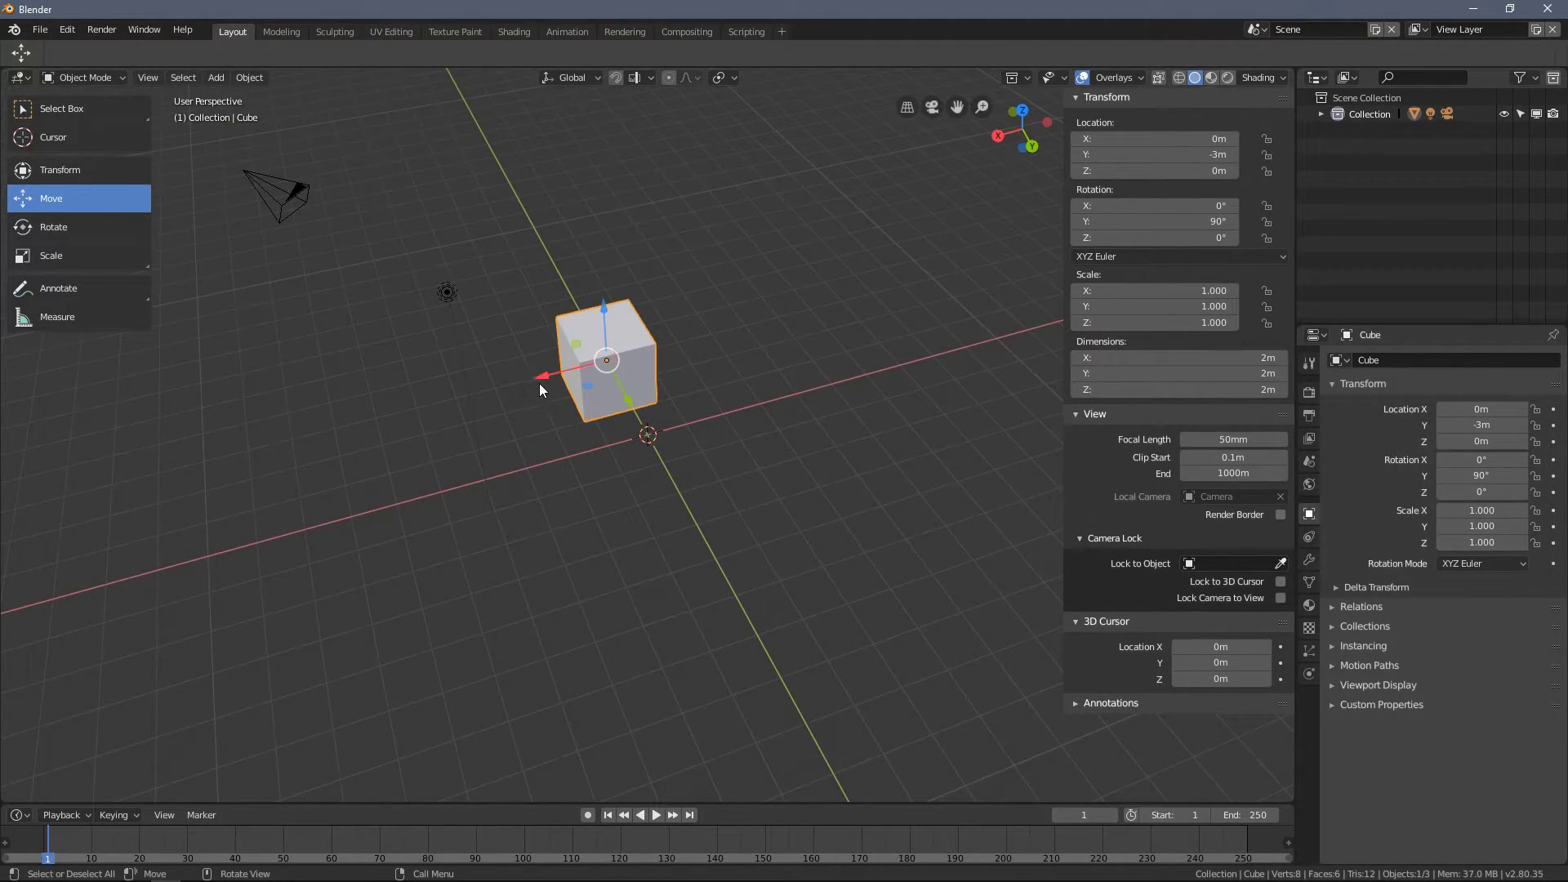
{"action": "left_click_drag", "start_coordinate": [545, 375], "coordinate": [712, 379]}
{"action": "middle_click_drag", "start_coordinate": [712, 379], "coordinate": [600, 359]}
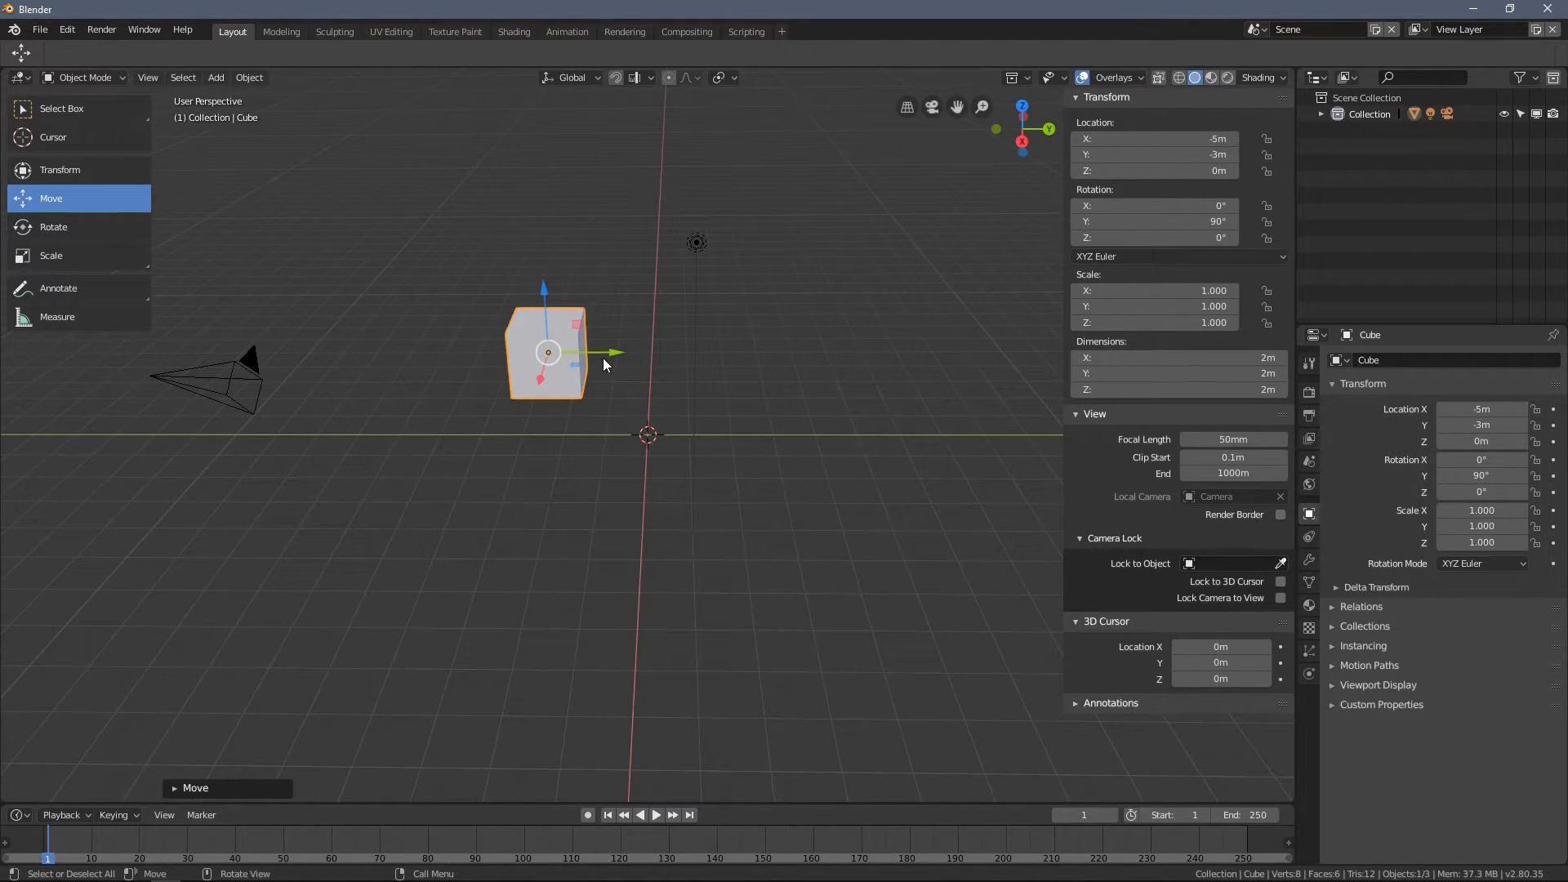
{"action": "left_click_drag", "start_coordinate": [631, 352], "coordinate": [864, 356]}
Step: Rotate the cube by exactly -90° about the global X axis
{"action": "middle_click_drag", "start_coordinate": [782, 434], "coordinate": [740, 487]}
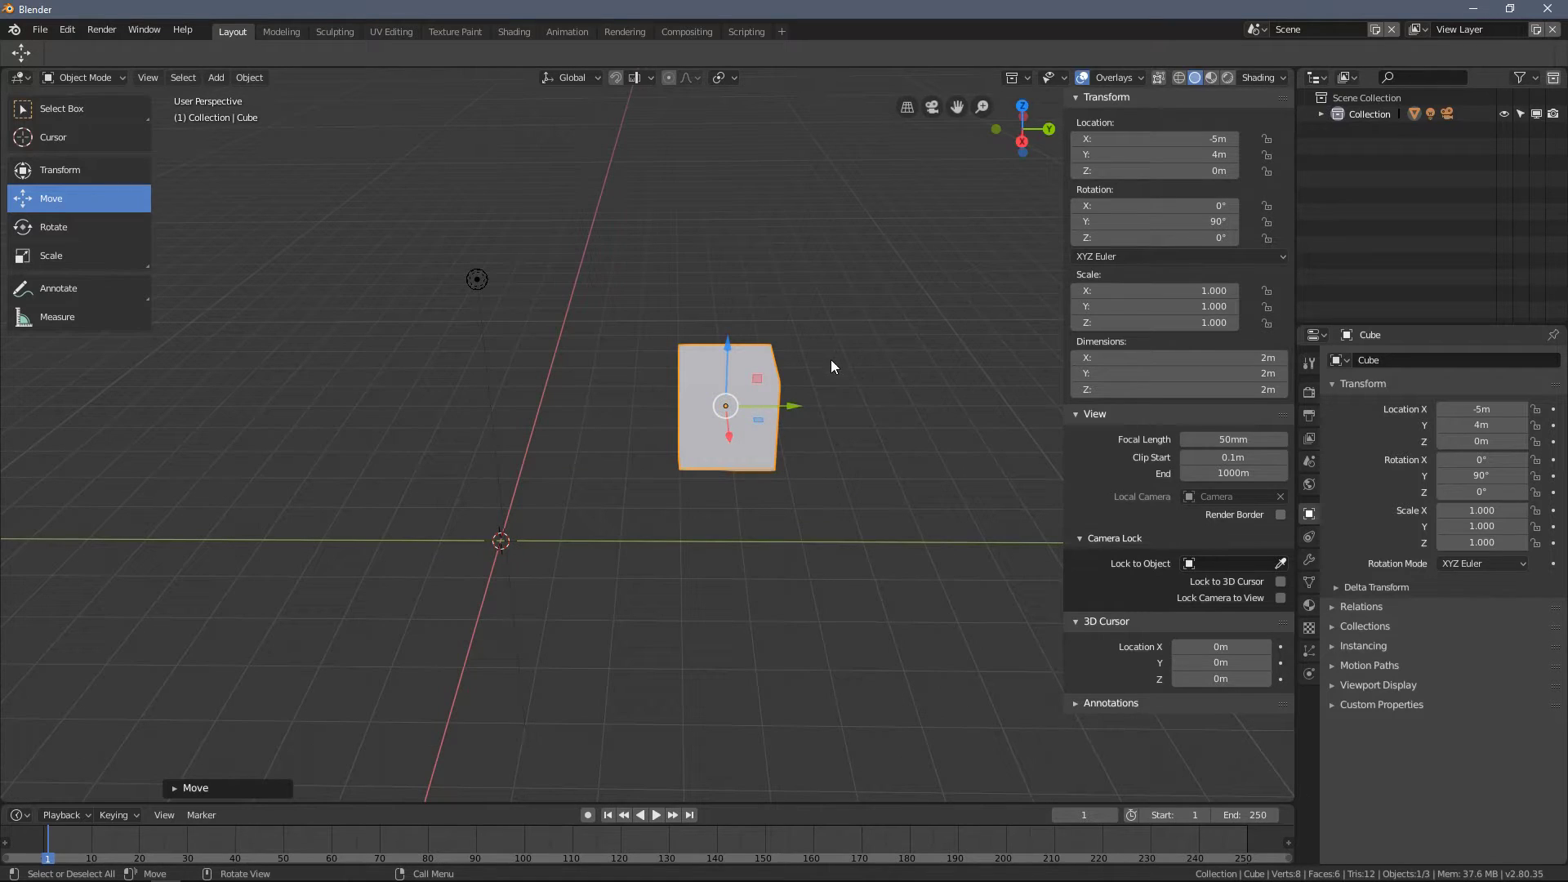
{"action": "key", "text": "r"}
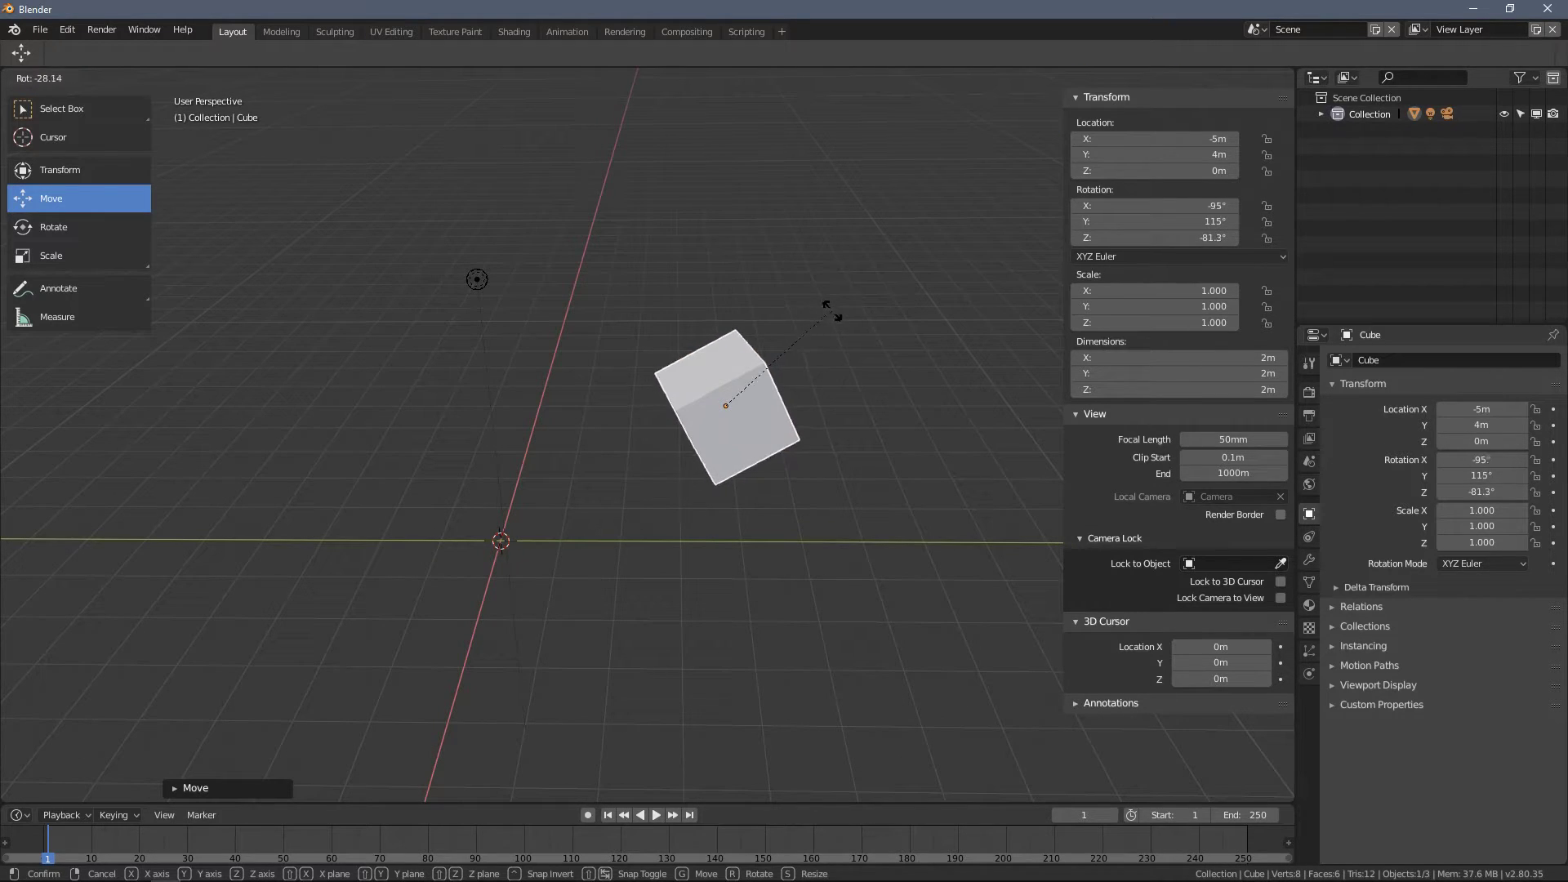
{"action": "key", "text": "x"}
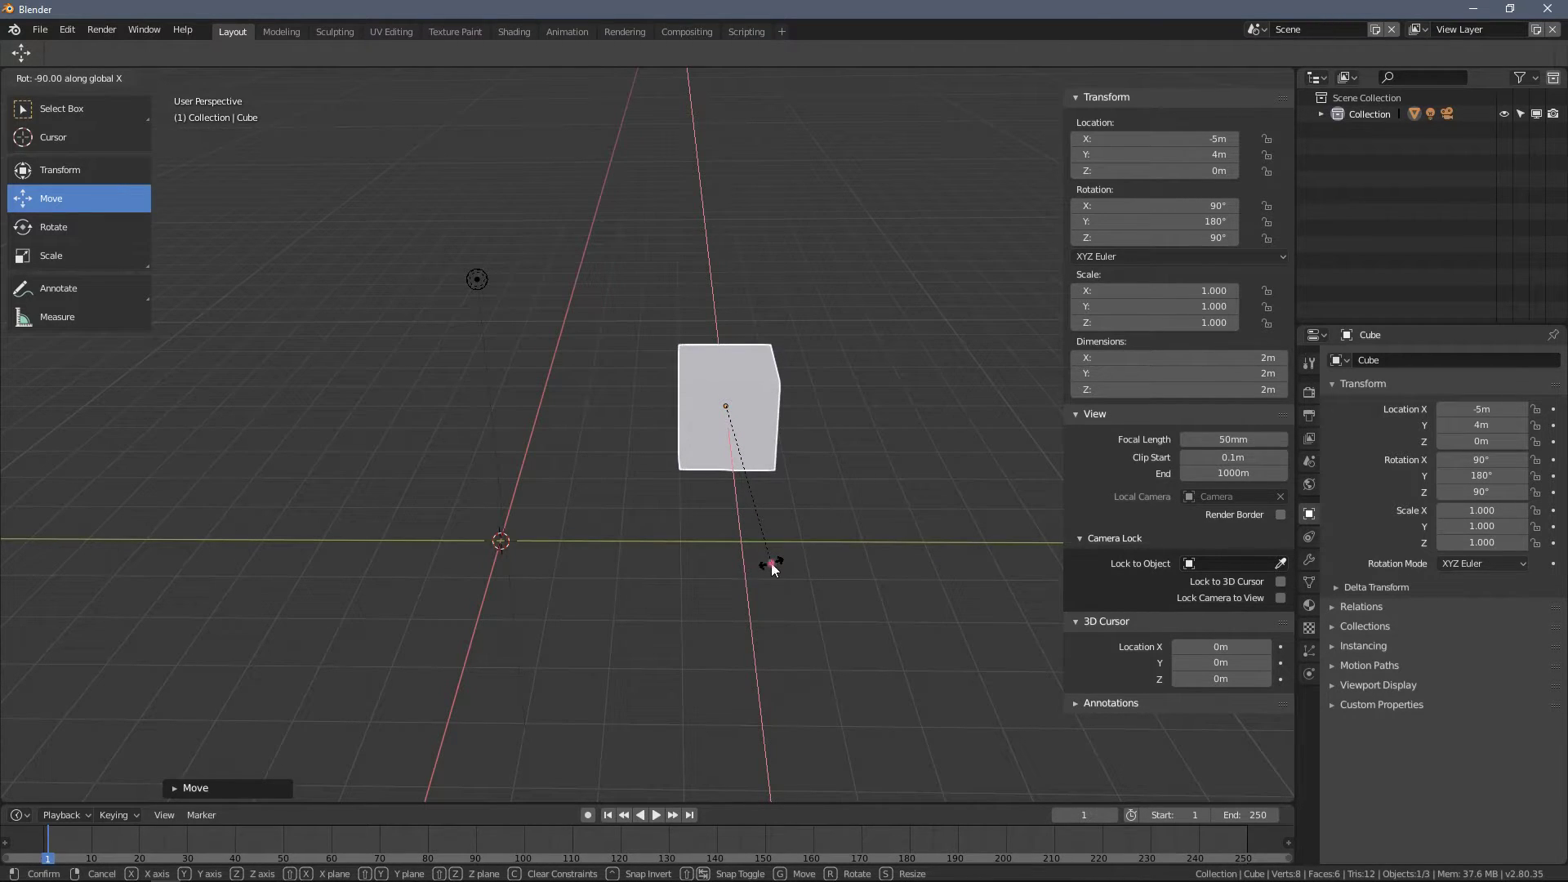
{"action": "left_click", "coordinate": [771, 562]}
Step: Scale the cube by a factor of 3 along the global Z axis in snapped increments
{"action": "middle_click_drag", "start_coordinate": [763, 552], "coordinate": [542, 478]}
{"action": "key", "text": "s"}
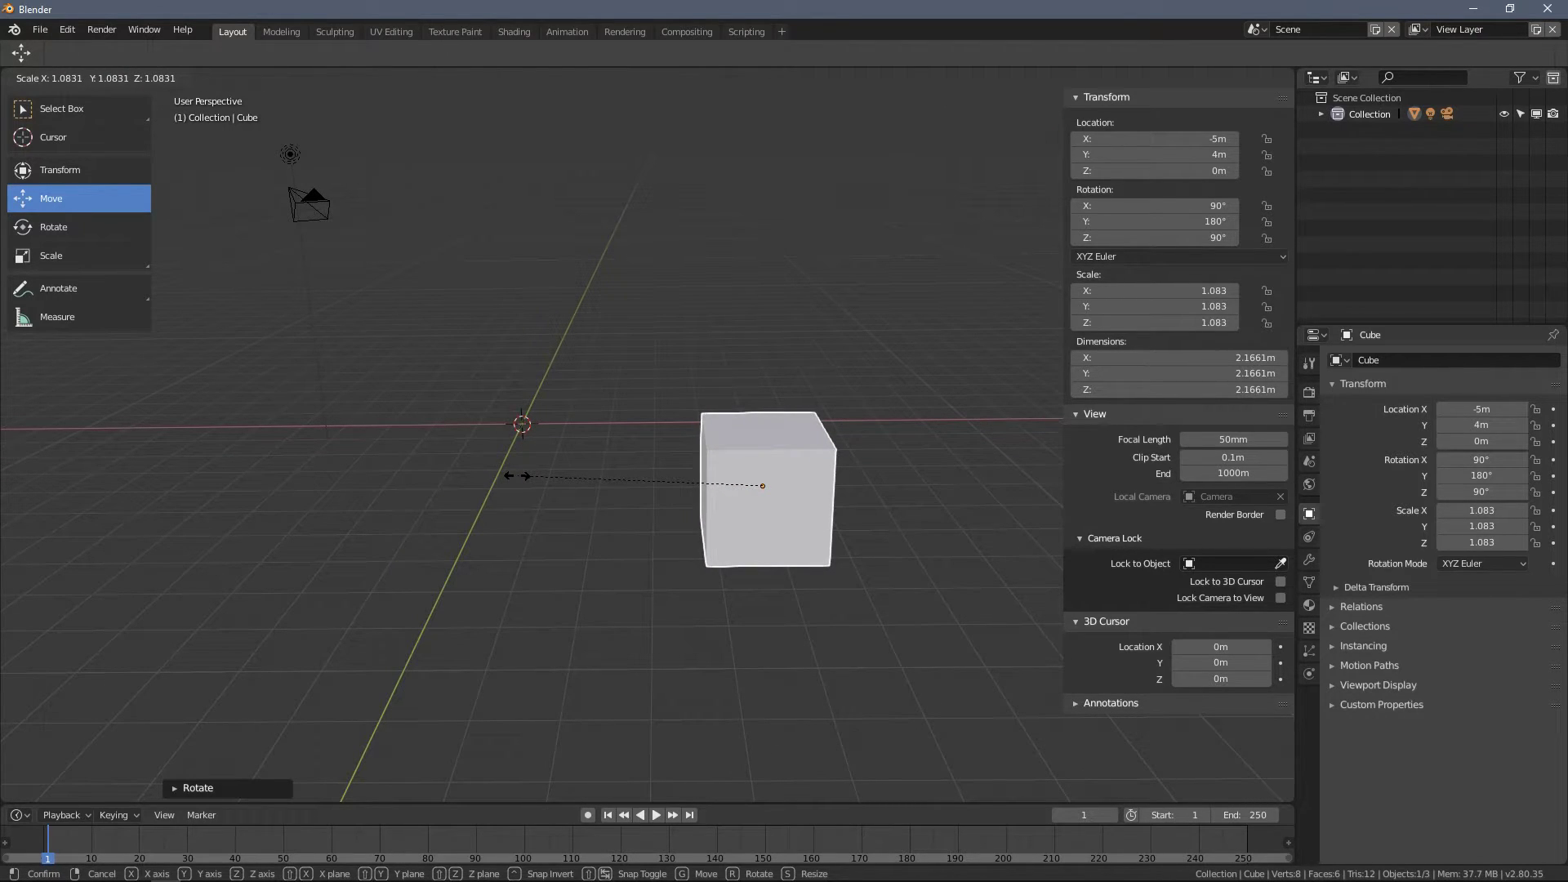
{"action": "key", "text": "z"}
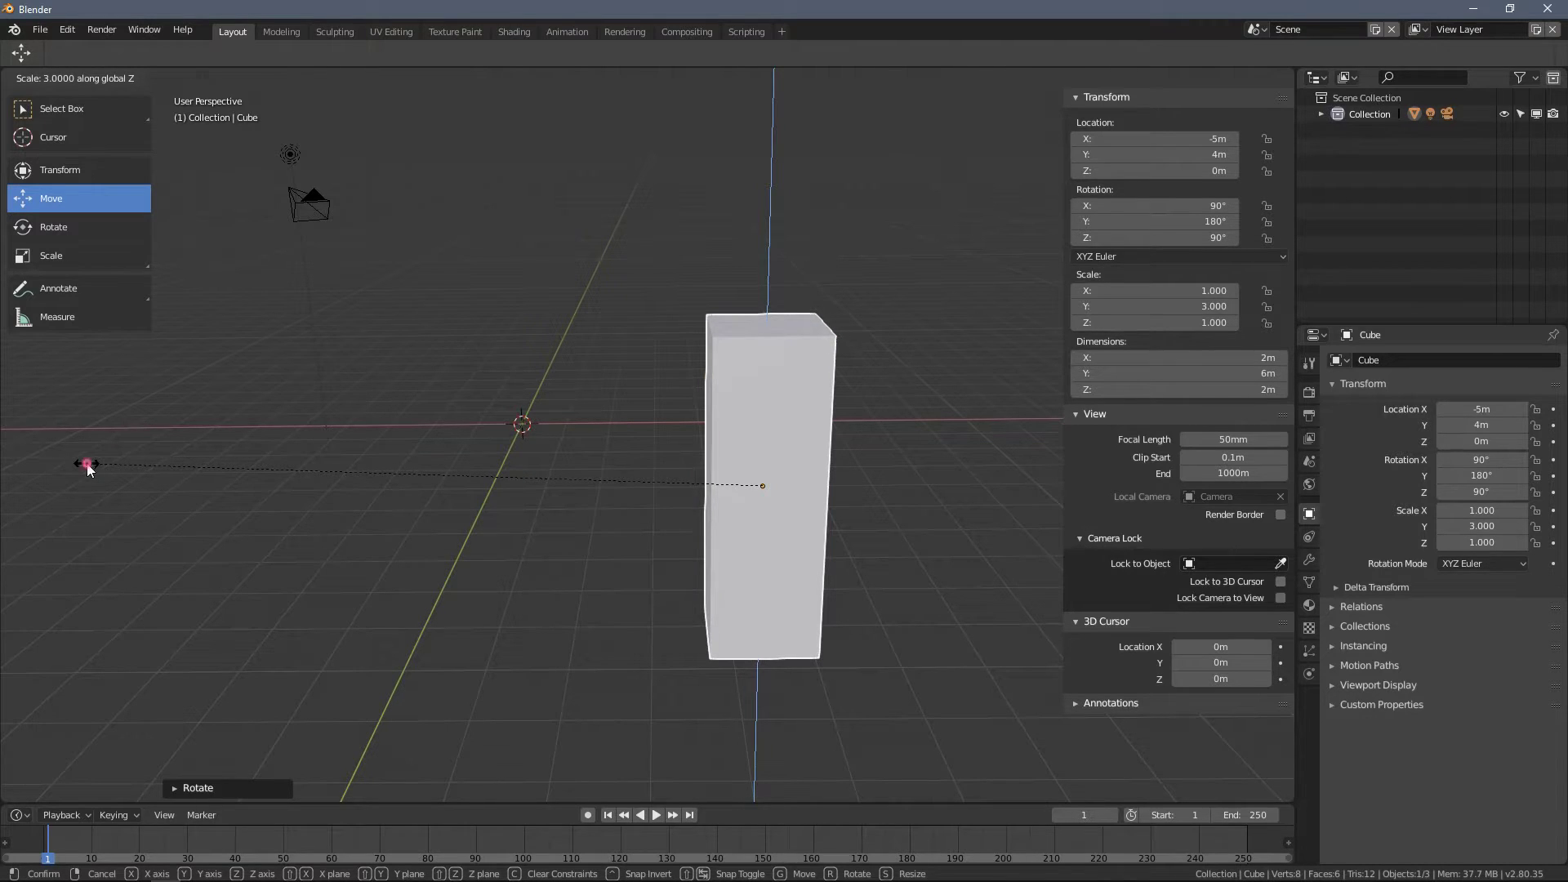
{"action": "left_click", "coordinate": [87, 468]}
{"action": "middle_click_drag", "start_coordinate": [380, 454], "coordinate": [720, 489]}
{"action": "left_click_drag", "start_coordinate": [719, 483], "coordinate": [566, 452]}
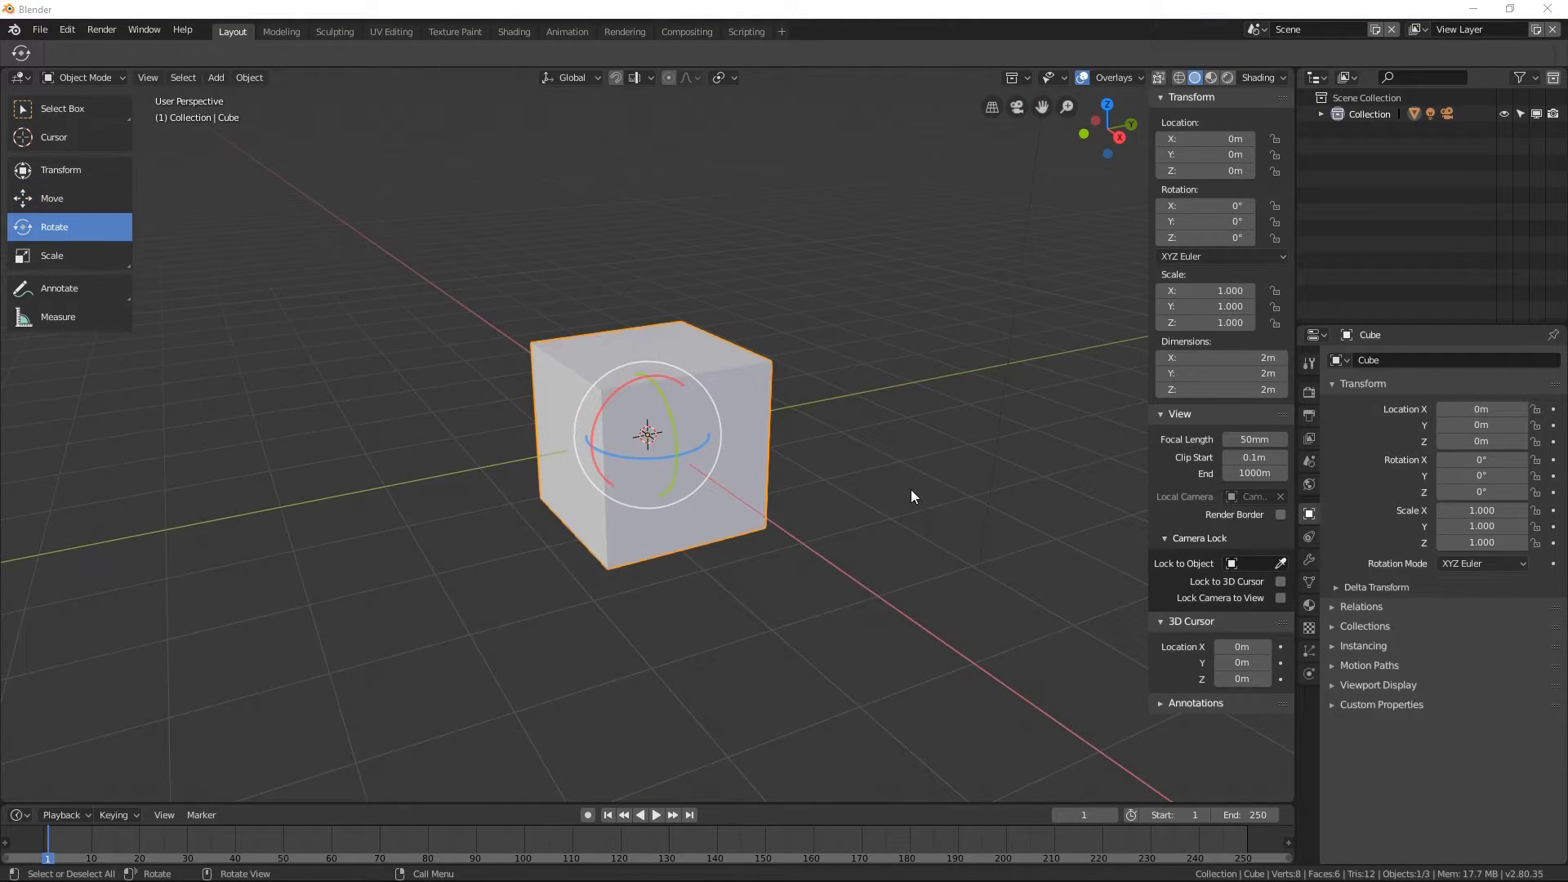
Step: Tumble the cube freely with the rotation gizmo's trackball area and turn it about the current view axis
{"action": "mouse_move", "coordinate": [871, 448]}
{"action": "middle_mouse_down"}
{"action": "mouse_move", "coordinate": [858, 444]}
{"action": "mouse_move", "coordinate": [886, 448]}
{"action": "middle_mouse_up"}
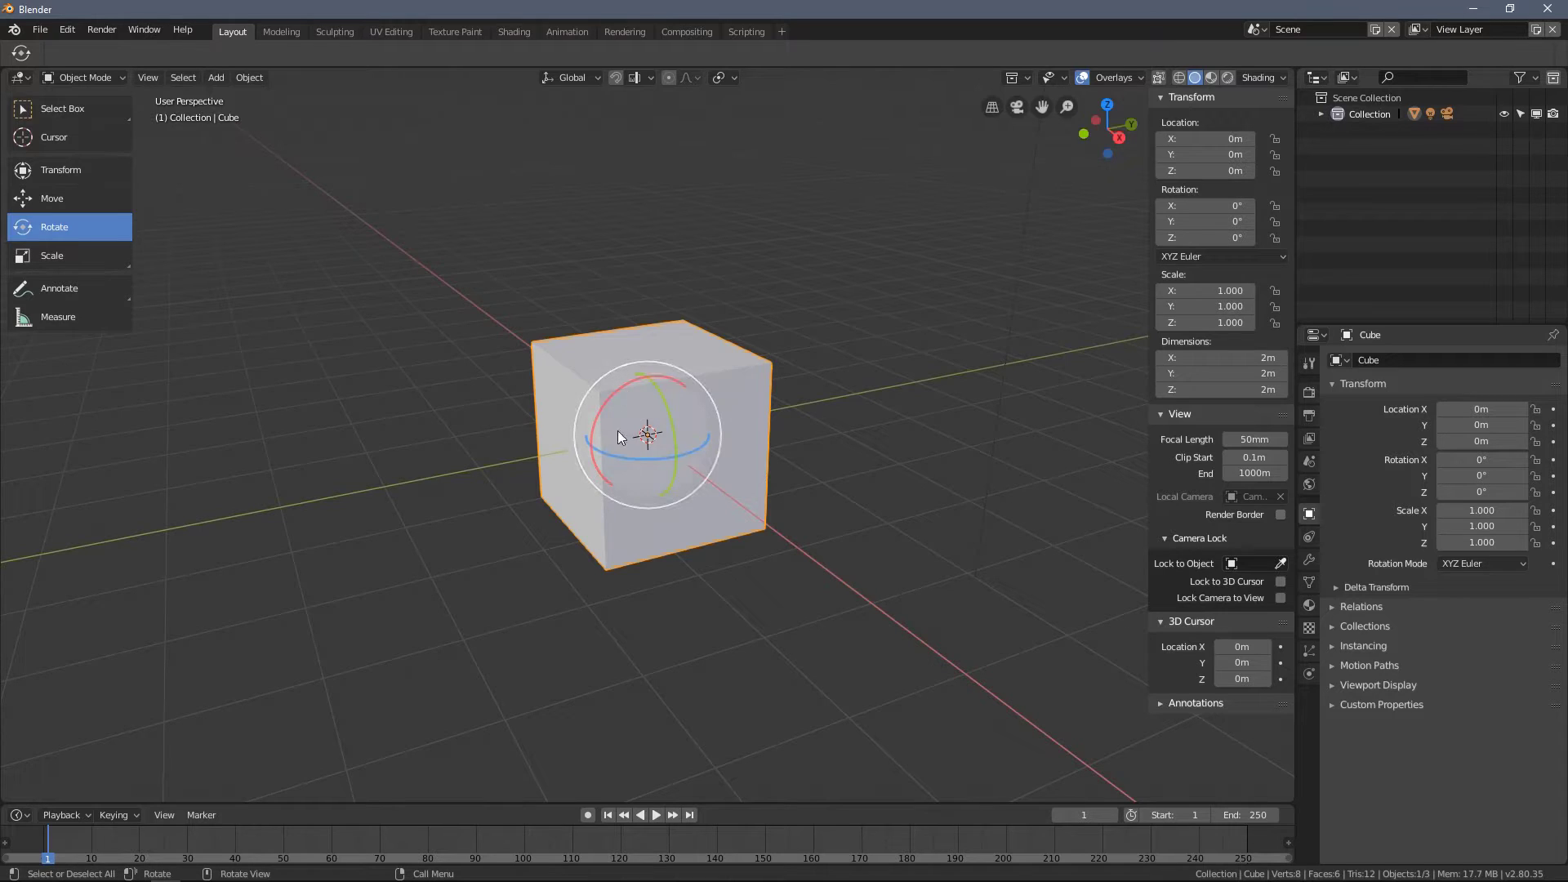
{"action": "left_click_drag", "start_coordinate": [653, 423], "coordinate": [733, 326]}
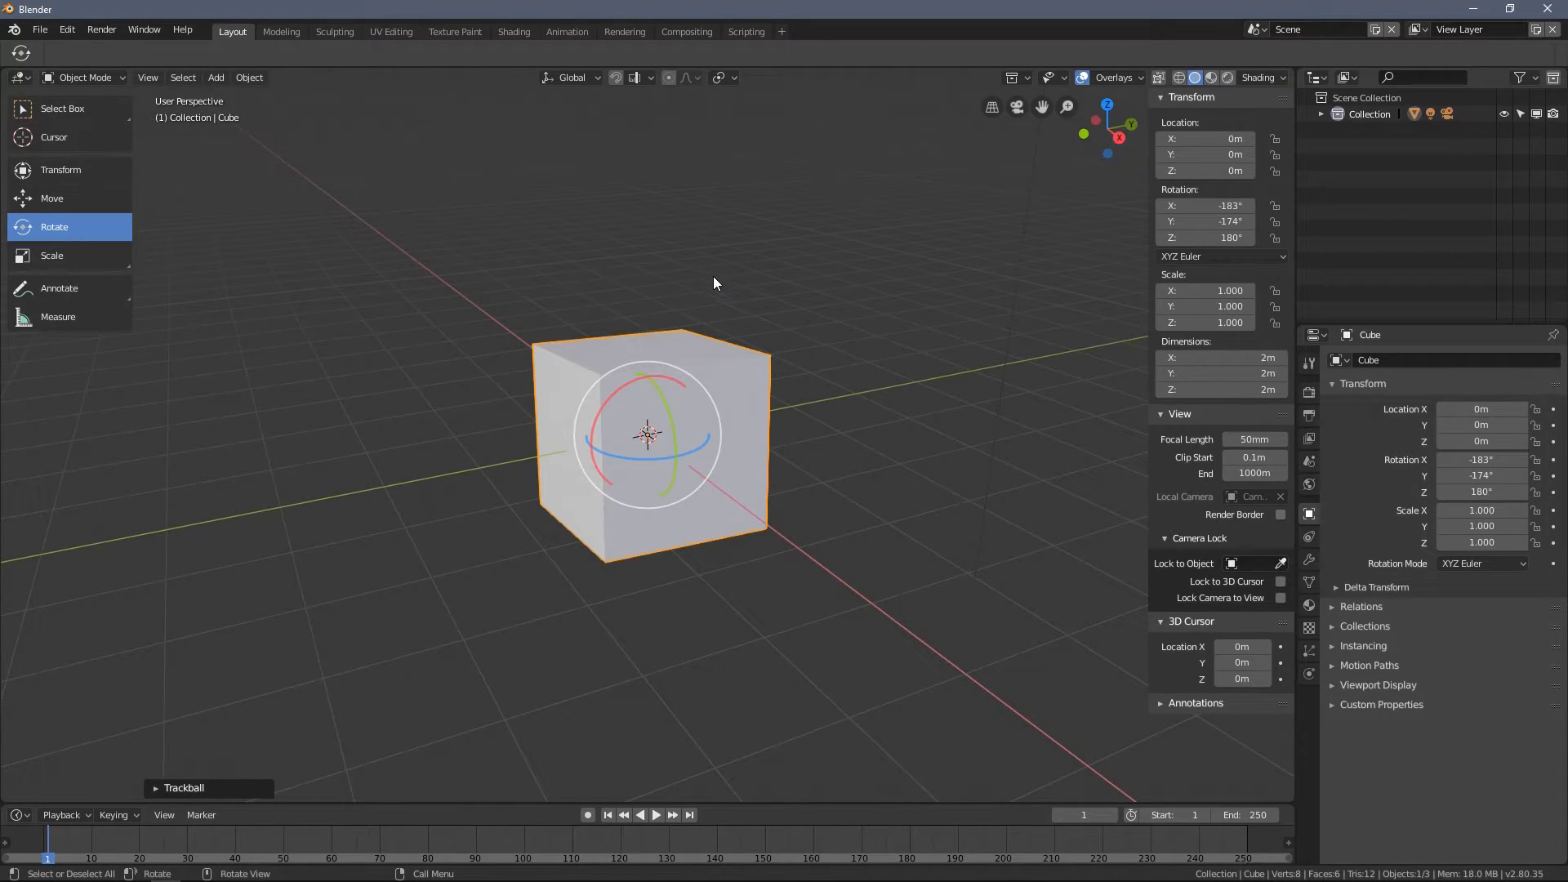
{"action": "key", "text": "r"}
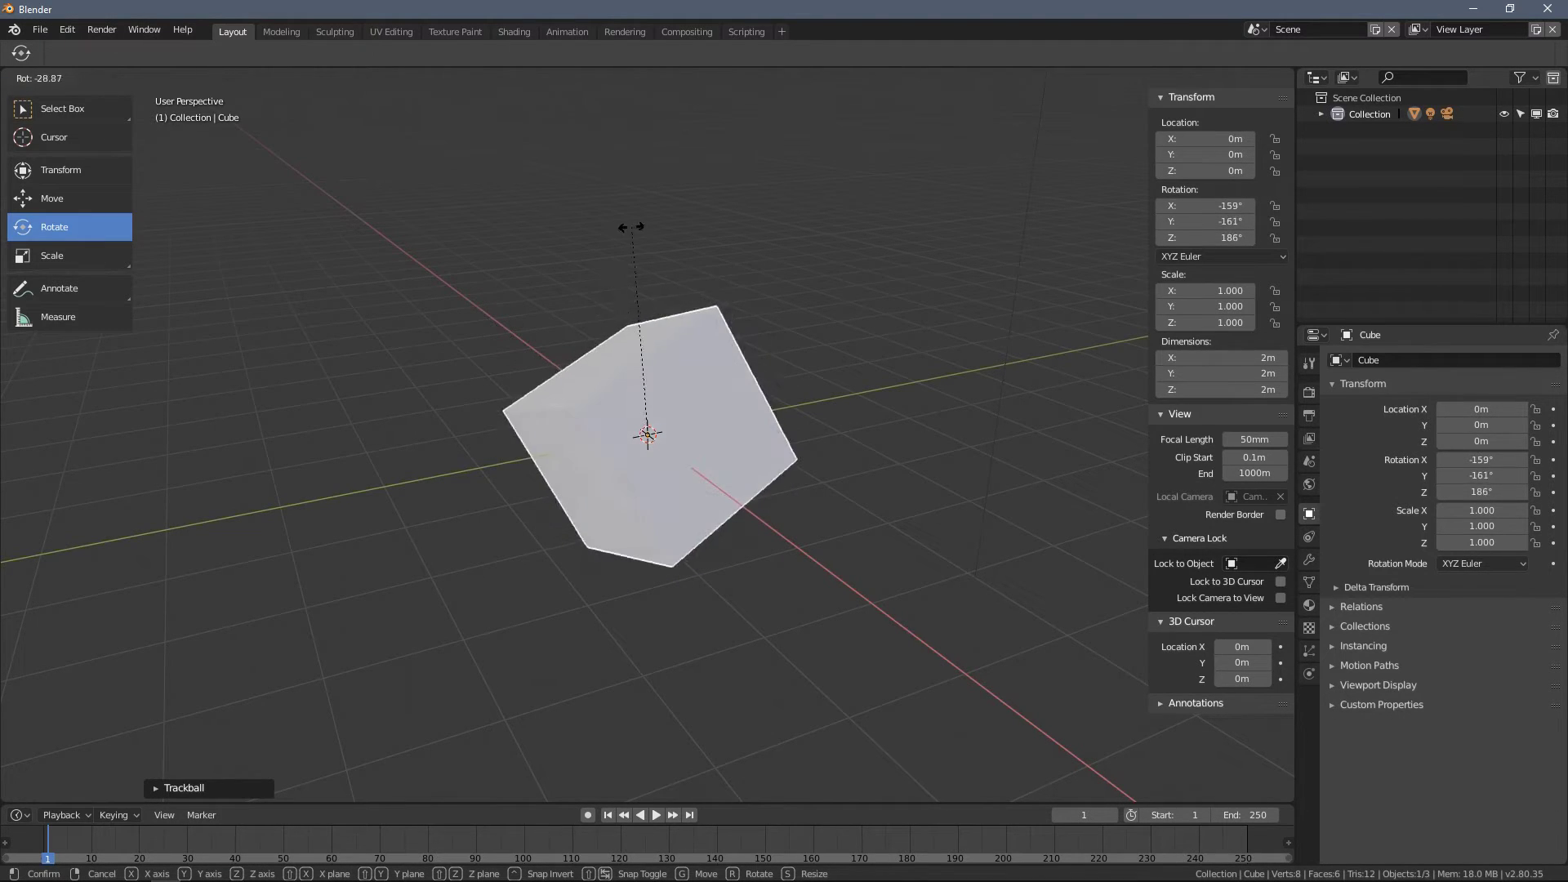
{"action": "left_click", "coordinate": [481, 359]}
{"action": "mouse_move", "coordinate": [657, 443]}
{"action": "middle_mouse_down"}
{"action": "mouse_move", "coordinate": [498, 439]}
{"action": "mouse_move", "coordinate": [557, 444]}
{"action": "mouse_move", "coordinate": [680, 404]}
{"action": "mouse_move", "coordinate": [616, 410]}
{"action": "mouse_move", "coordinate": [655, 444]}
{"action": "mouse_move", "coordinate": [636, 431]}
{"action": "middle_mouse_up"}
{"action": "middle_click_drag", "start_coordinate": [687, 386], "coordinate": [750, 370]}
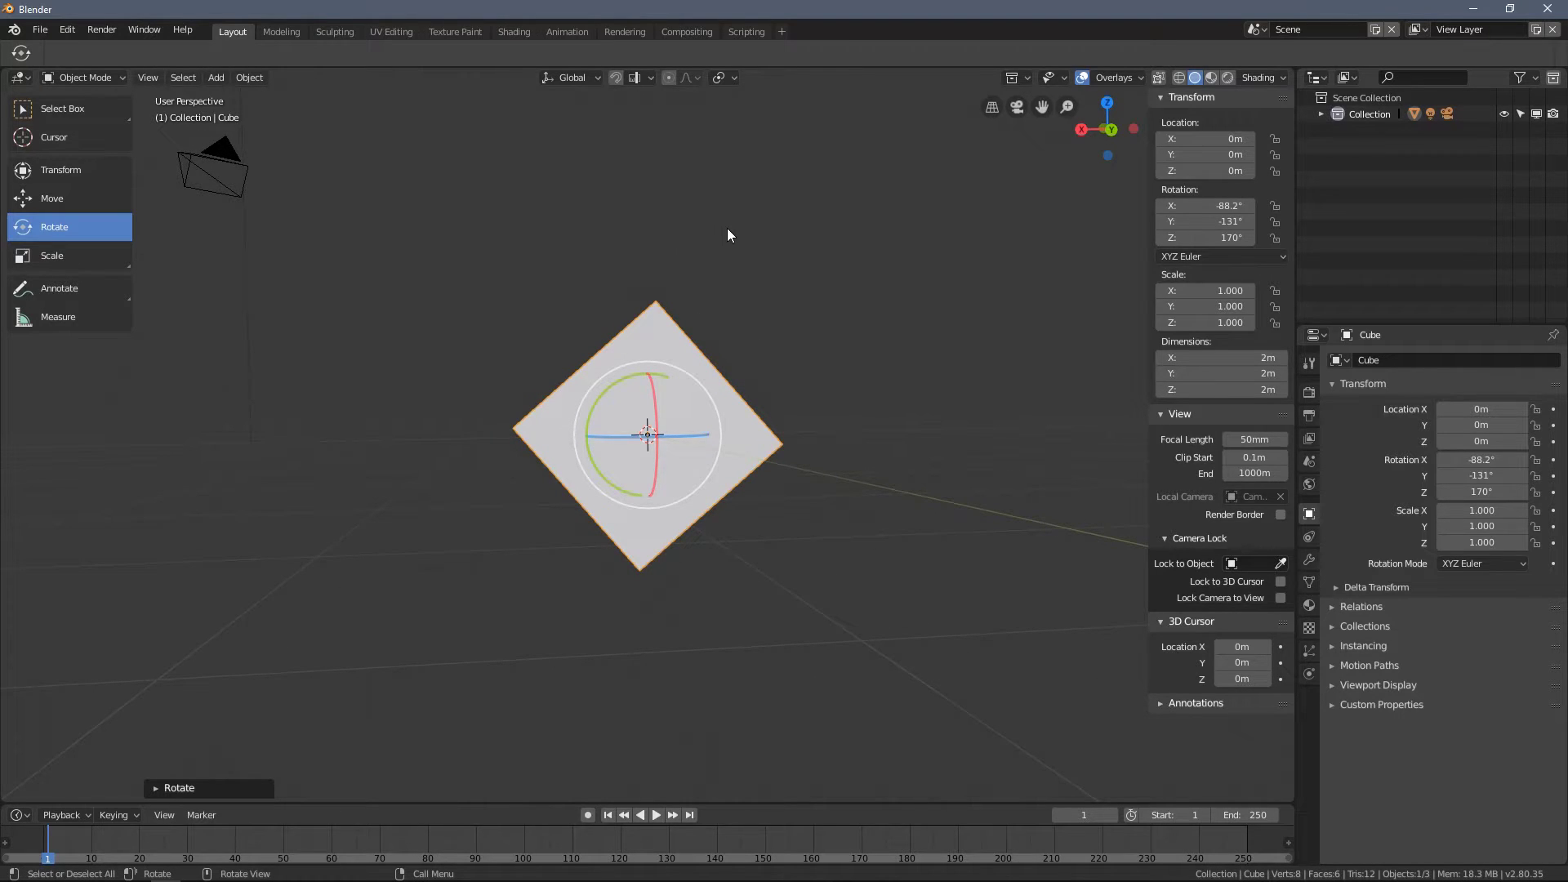
Step: Rotate the cube about the view axis from two different viewing angles
{"action": "key", "text": "r"}
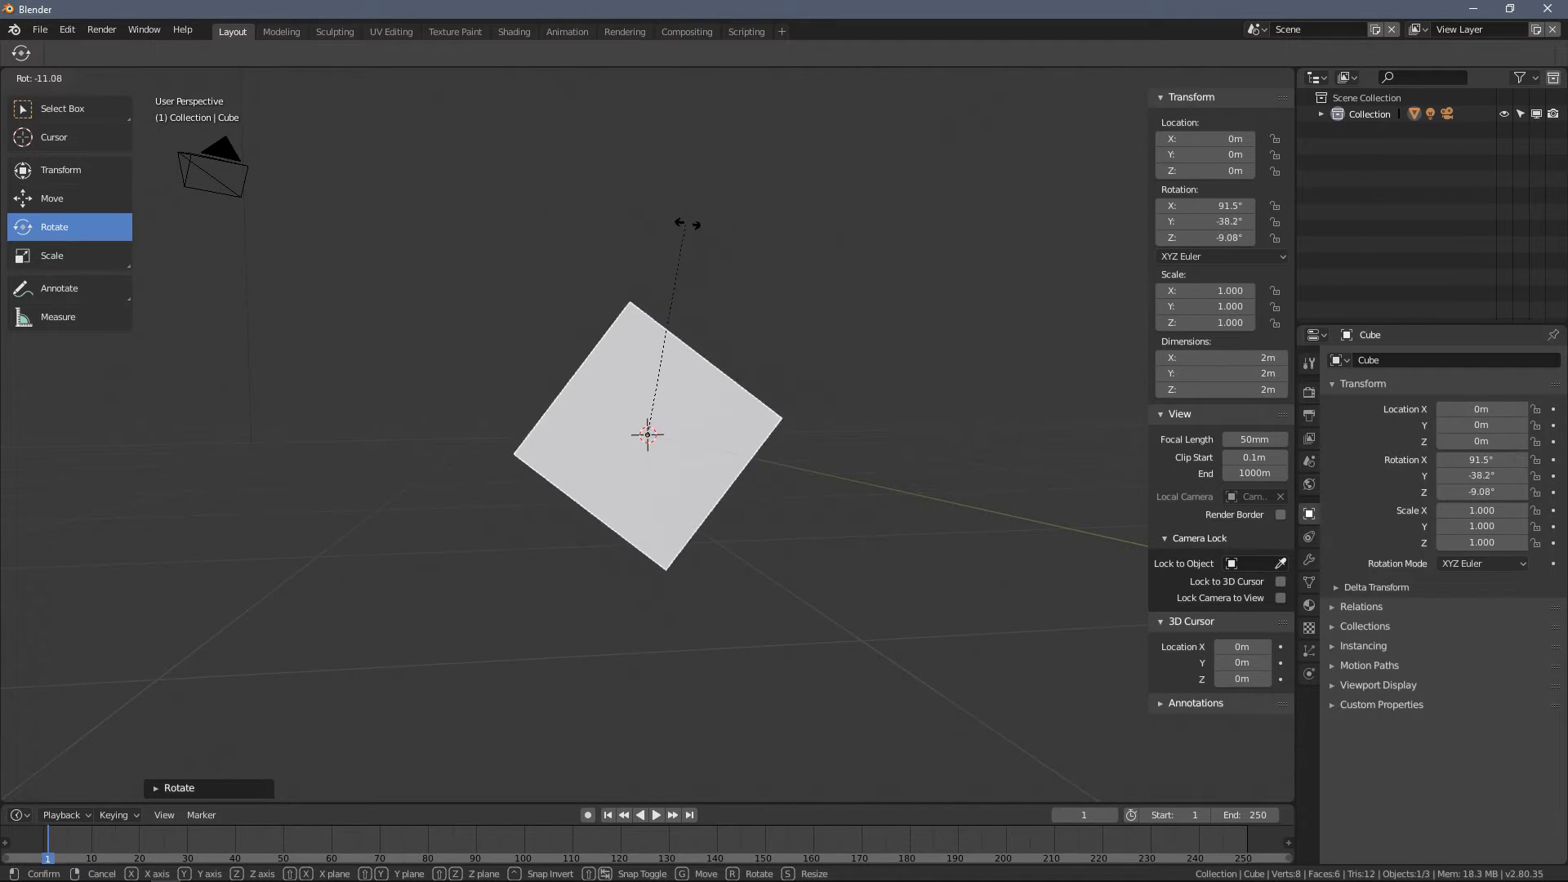
{"action": "left_click", "coordinate": [659, 204]}
{"action": "middle_click_drag", "start_coordinate": [658, 204], "coordinate": [762, 314]}
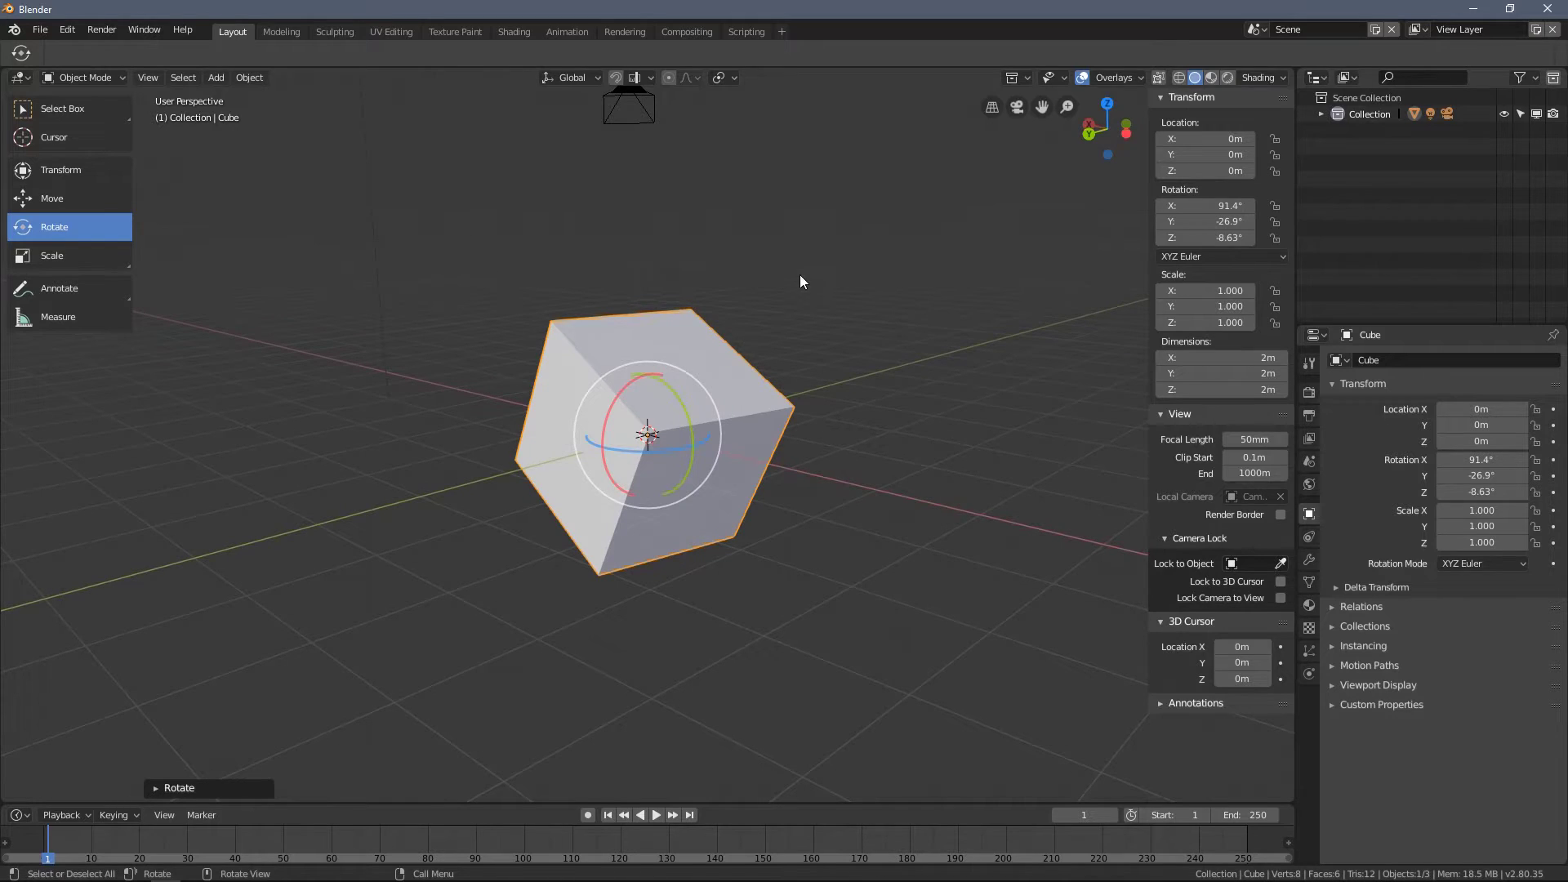
{"action": "key", "text": "r"}
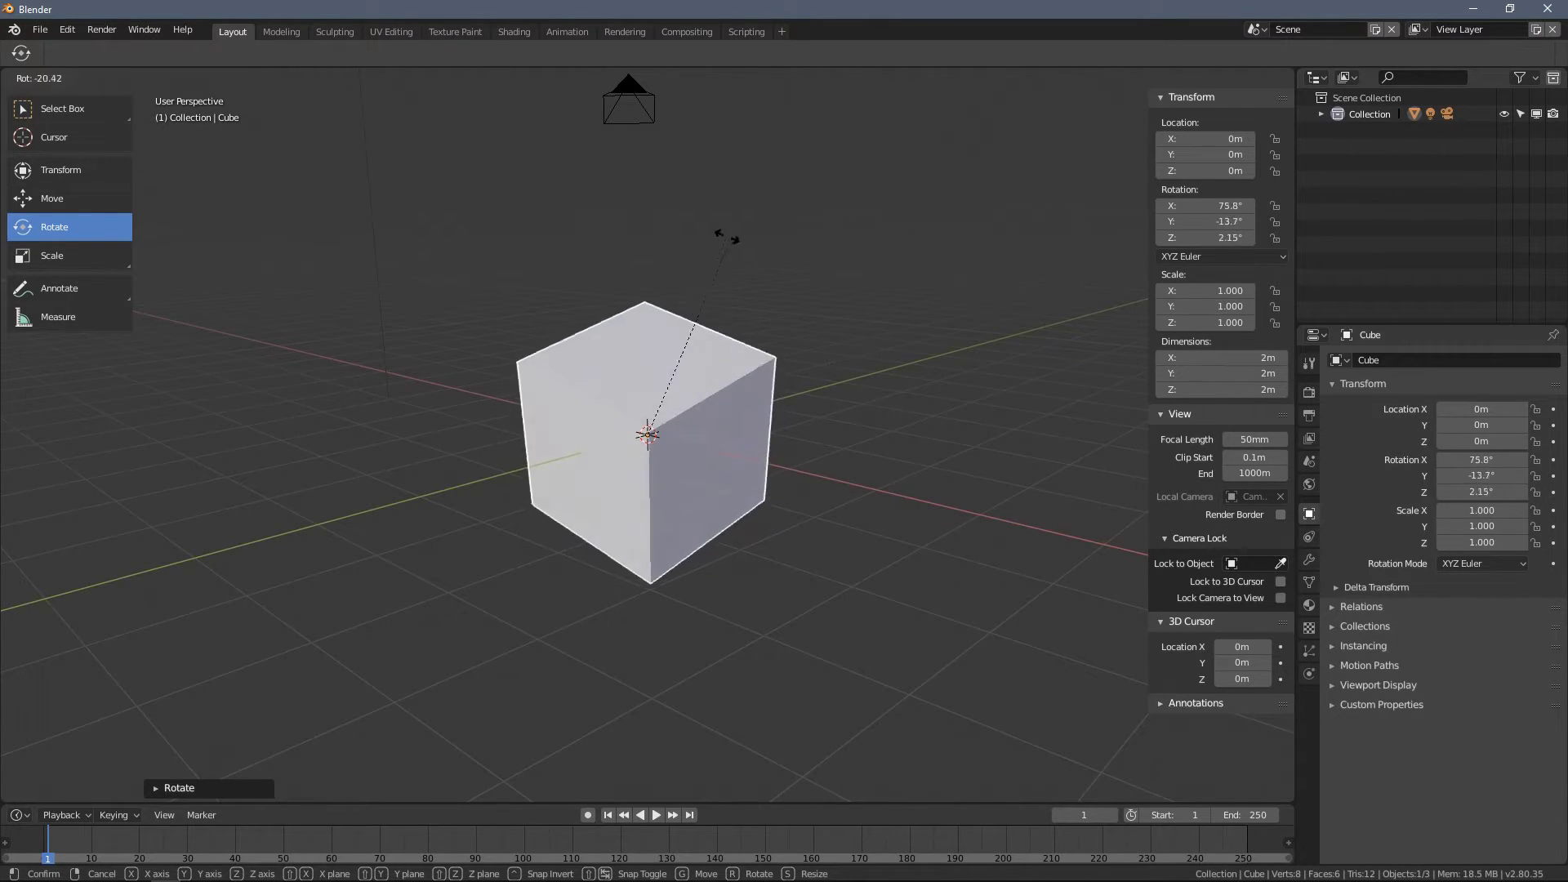
{"action": "left_click", "coordinate": [738, 237]}
{"action": "middle_click_drag", "start_coordinate": [724, 273], "coordinate": [722, 262]}
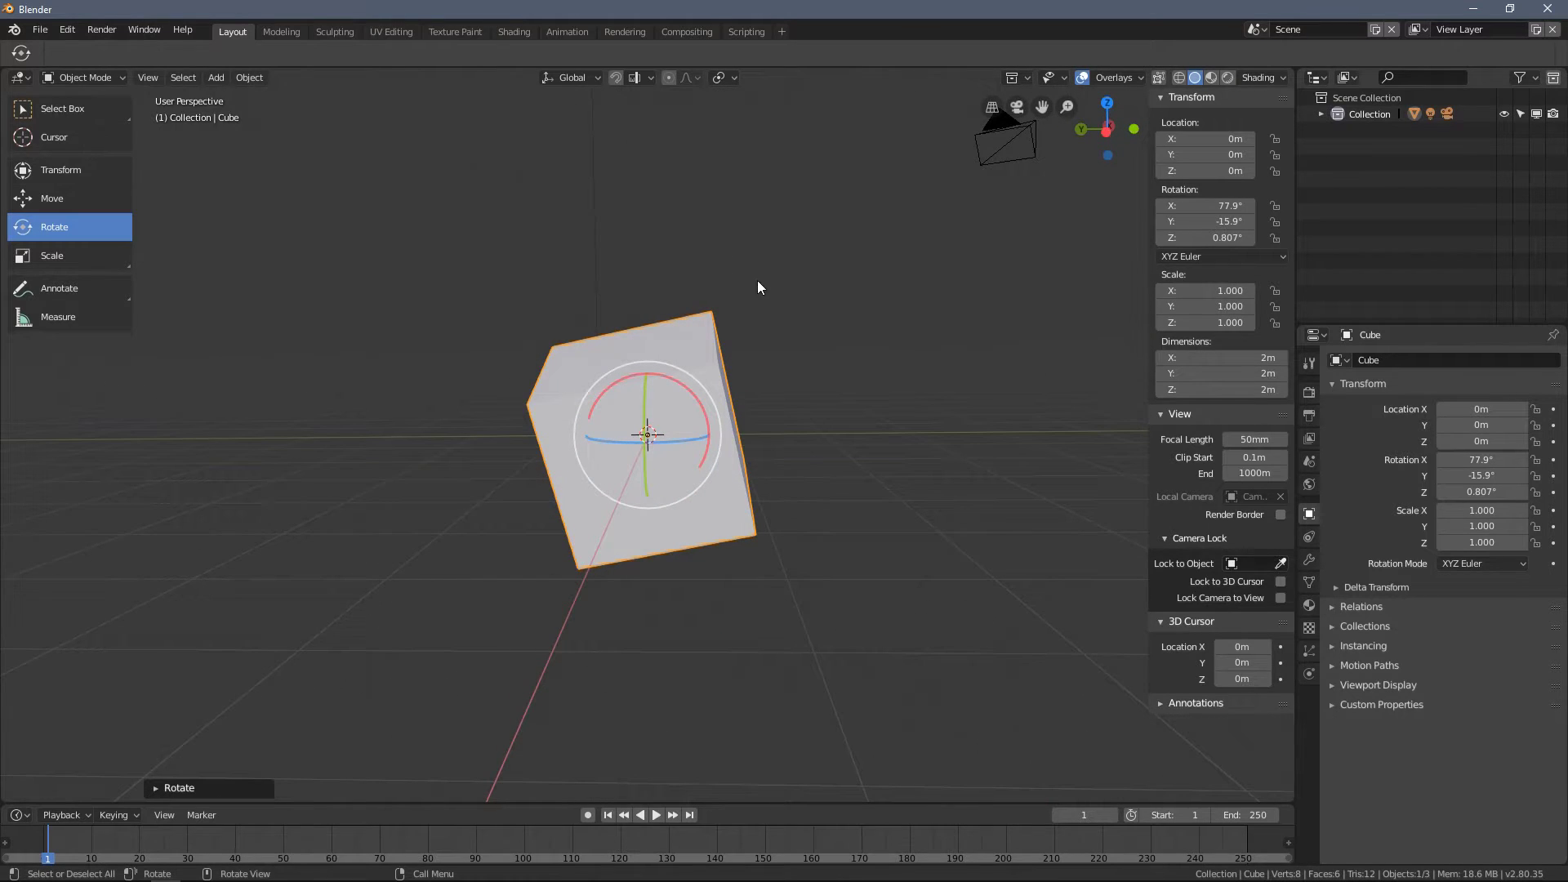
Step: Rotate the cube several times in free trackball mode, from different viewing angles
{"action": "key", "text": "r"}
{"action": "key", "text": "r"}
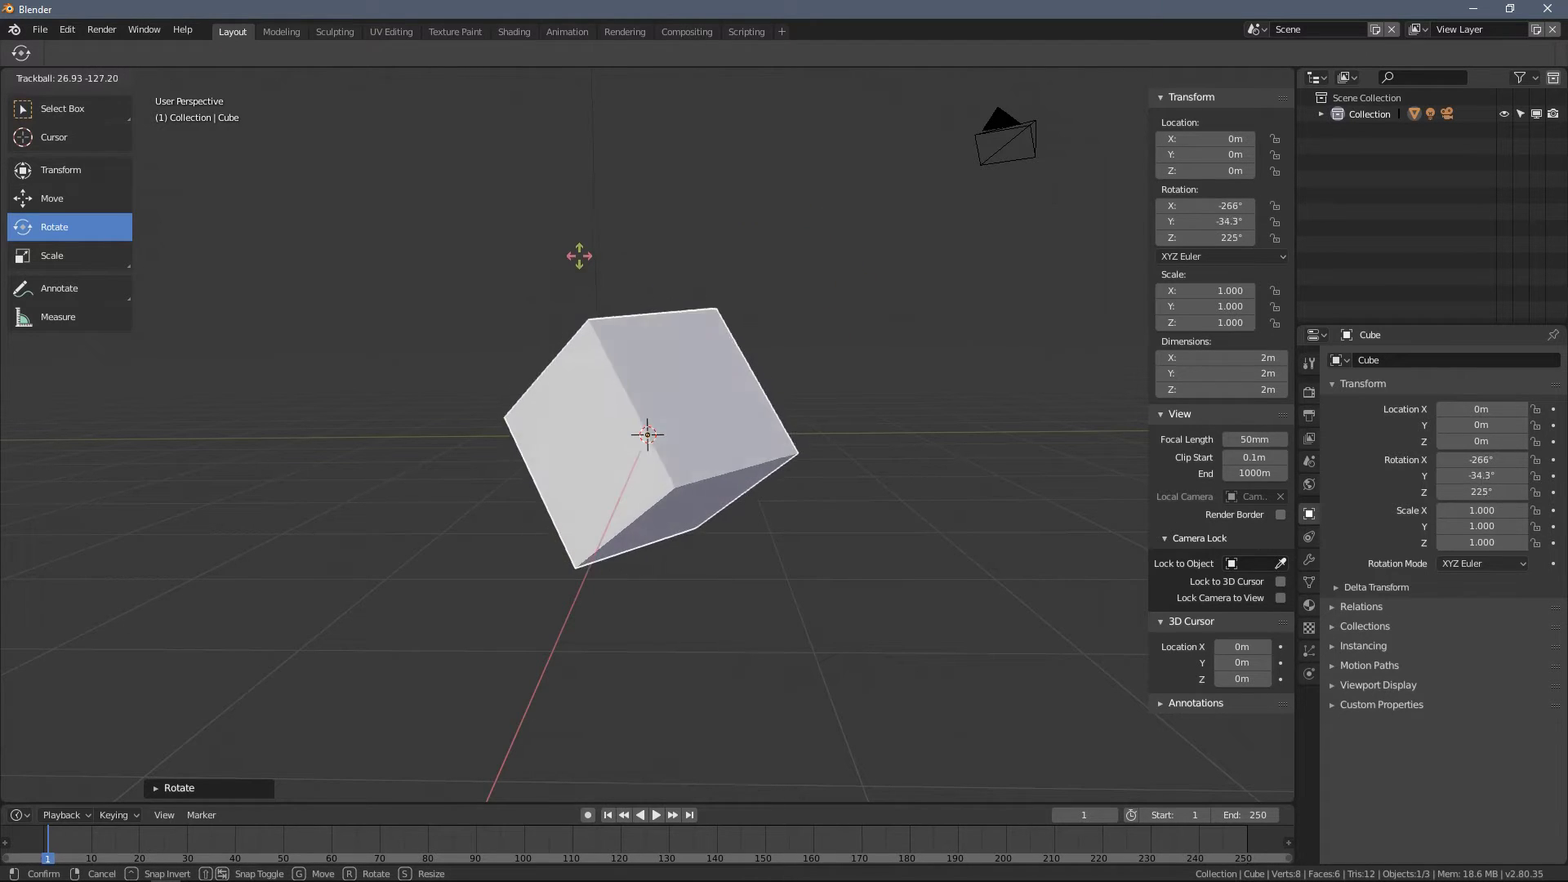
{"action": "left_click", "coordinate": [583, 241]}
{"action": "middle_click_drag", "start_coordinate": [905, 418], "coordinate": [738, 447]}
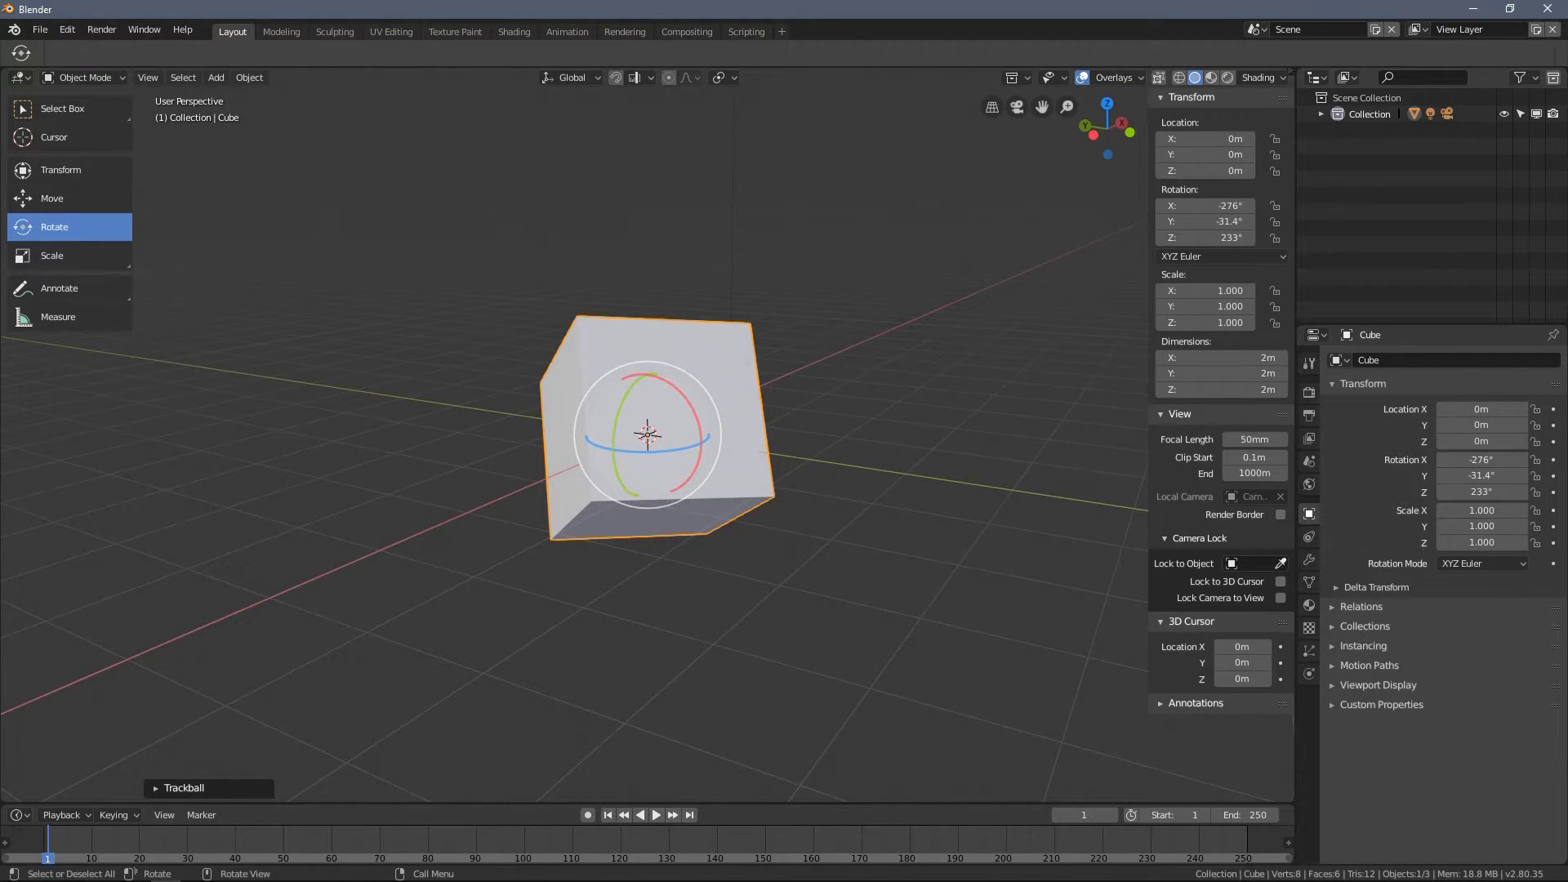
{"action": "key", "text": "r"}
{"action": "key", "text": "r"}
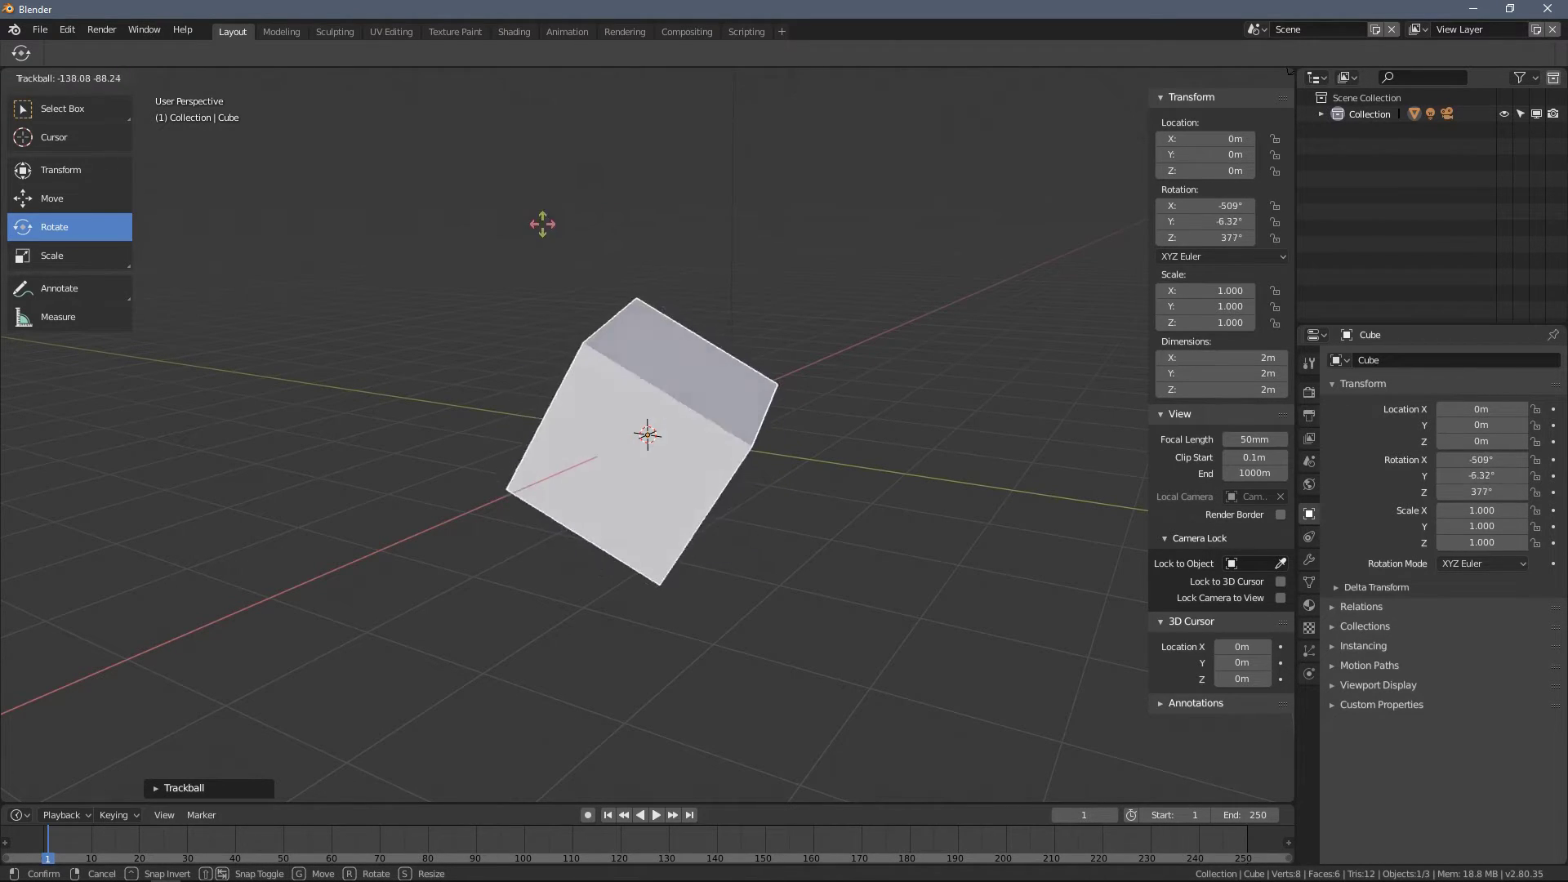
{"action": "left_click", "coordinate": [657, 435]}
{"action": "left_click_drag", "start_coordinate": [673, 420], "coordinate": [595, 410]}
{"action": "middle_click_drag", "start_coordinate": [595, 410], "coordinate": [772, 252]}
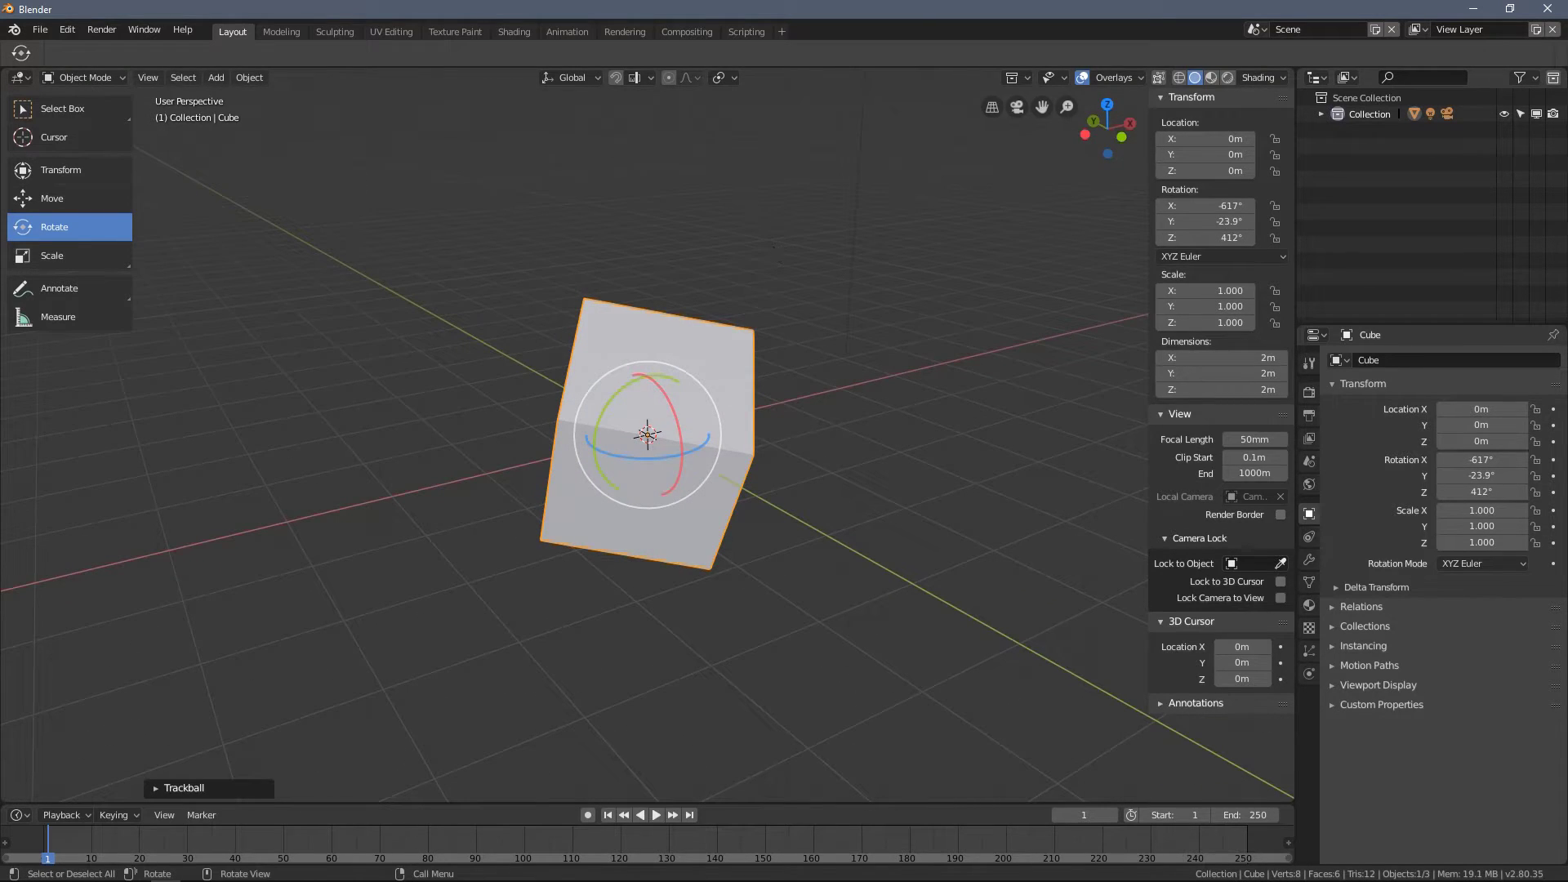
{"action": "key", "text": "r"}
{"action": "key", "text": "r"}
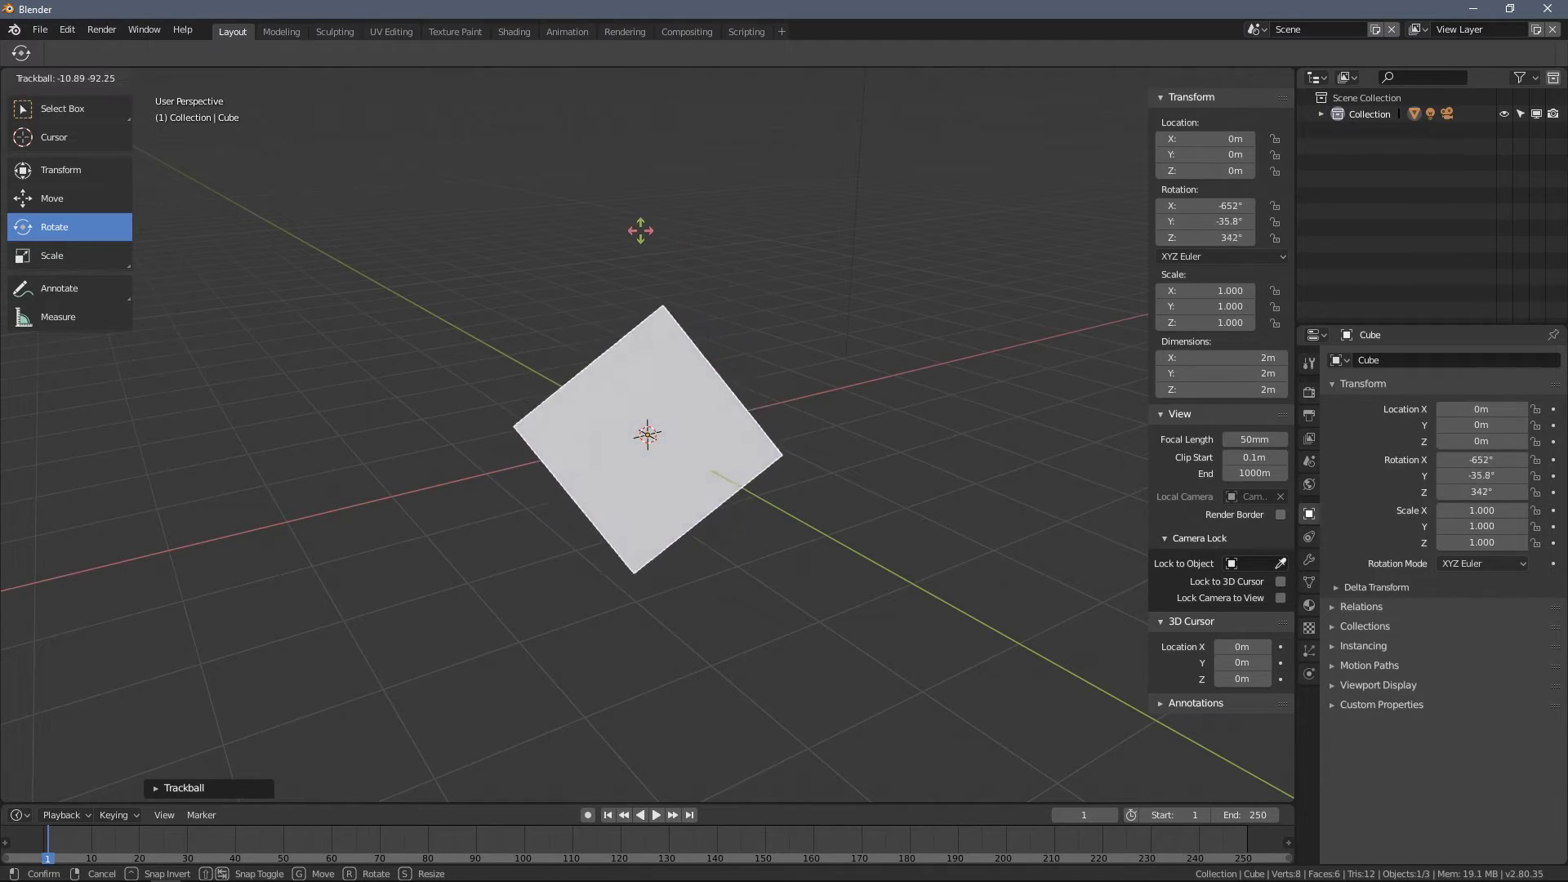
{"action": "left_click", "coordinate": [629, 206]}
Step: Rotate the cube about the view axis from above and below the floor grid, and restart free trackball rotation
{"action": "key", "text": "r"}
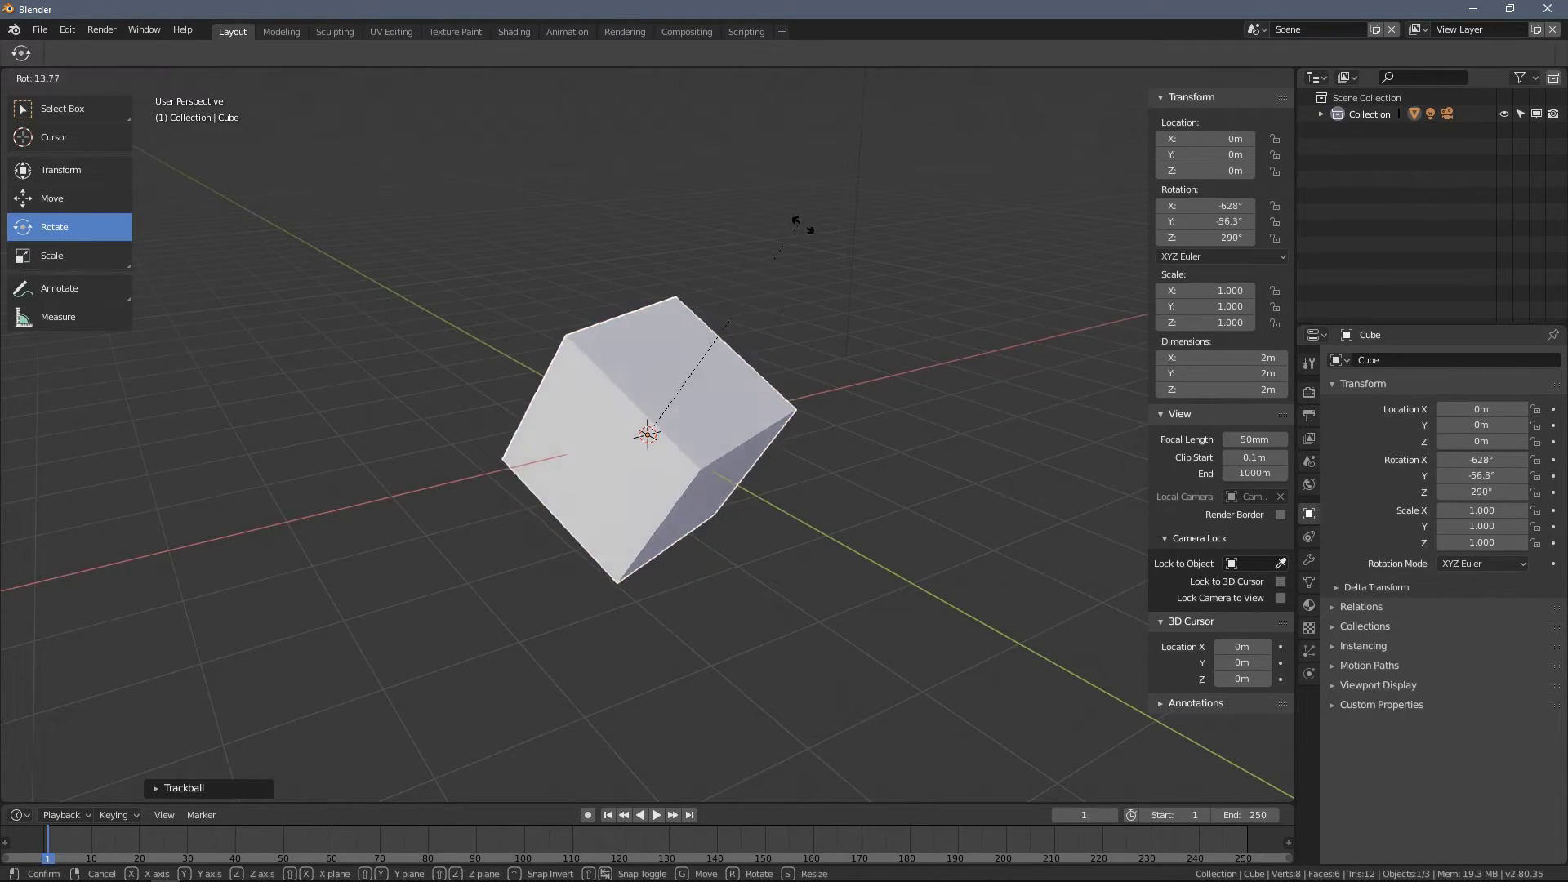
{"action": "left_click", "coordinate": [850, 389]}
{"action": "middle_click_drag", "start_coordinate": [850, 389], "coordinate": [728, 289]}
{"action": "key", "text": "r"}
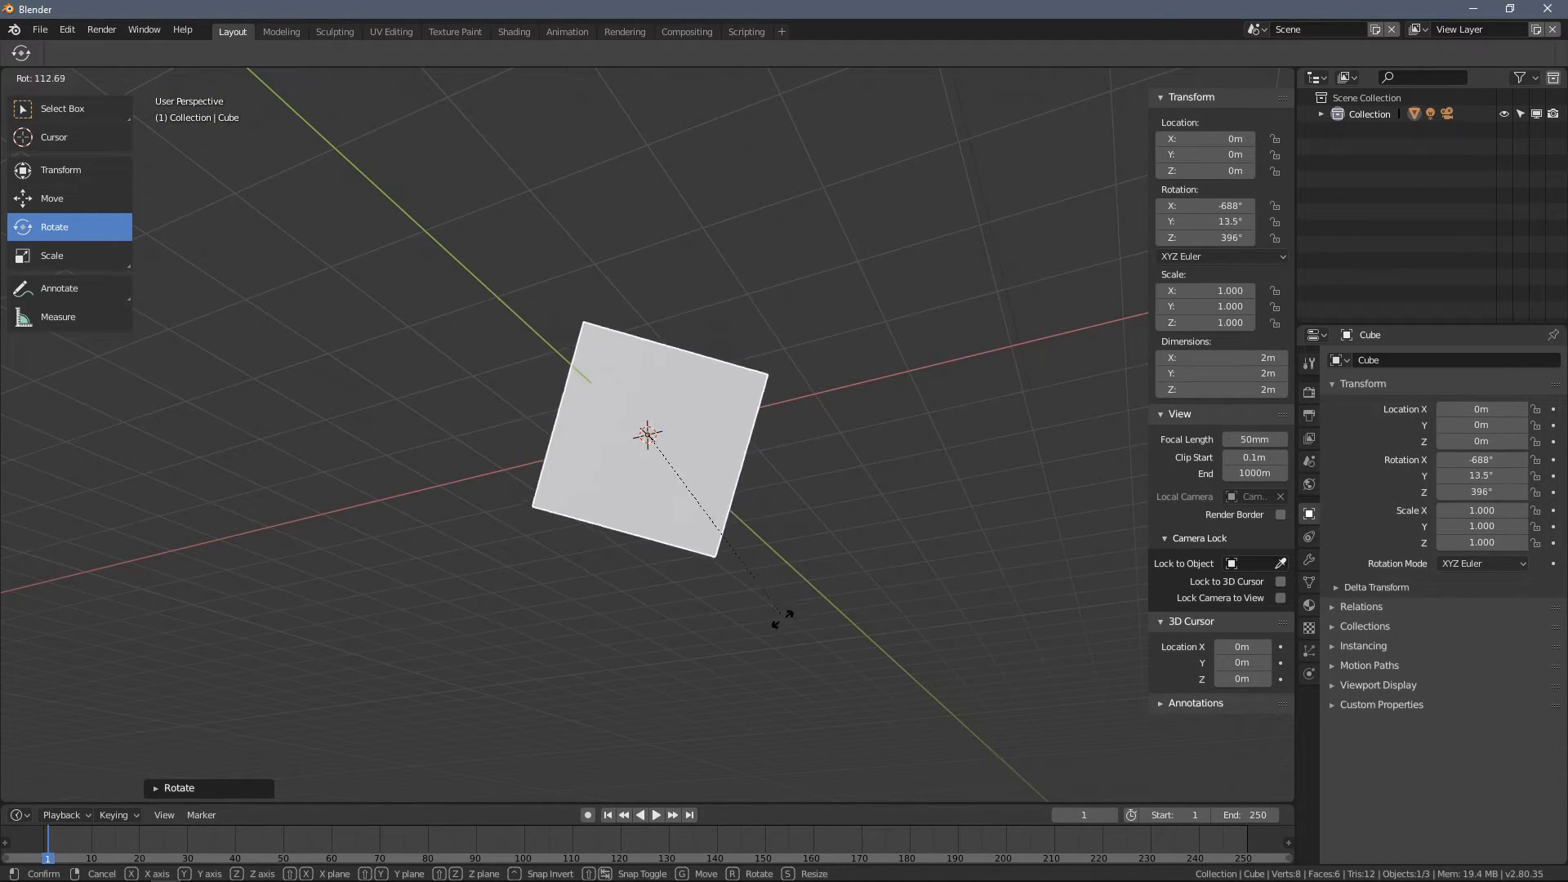
{"action": "left_click", "coordinate": [384, 601]}
{"action": "key", "text": "r"}
{"action": "key", "text": "r"}
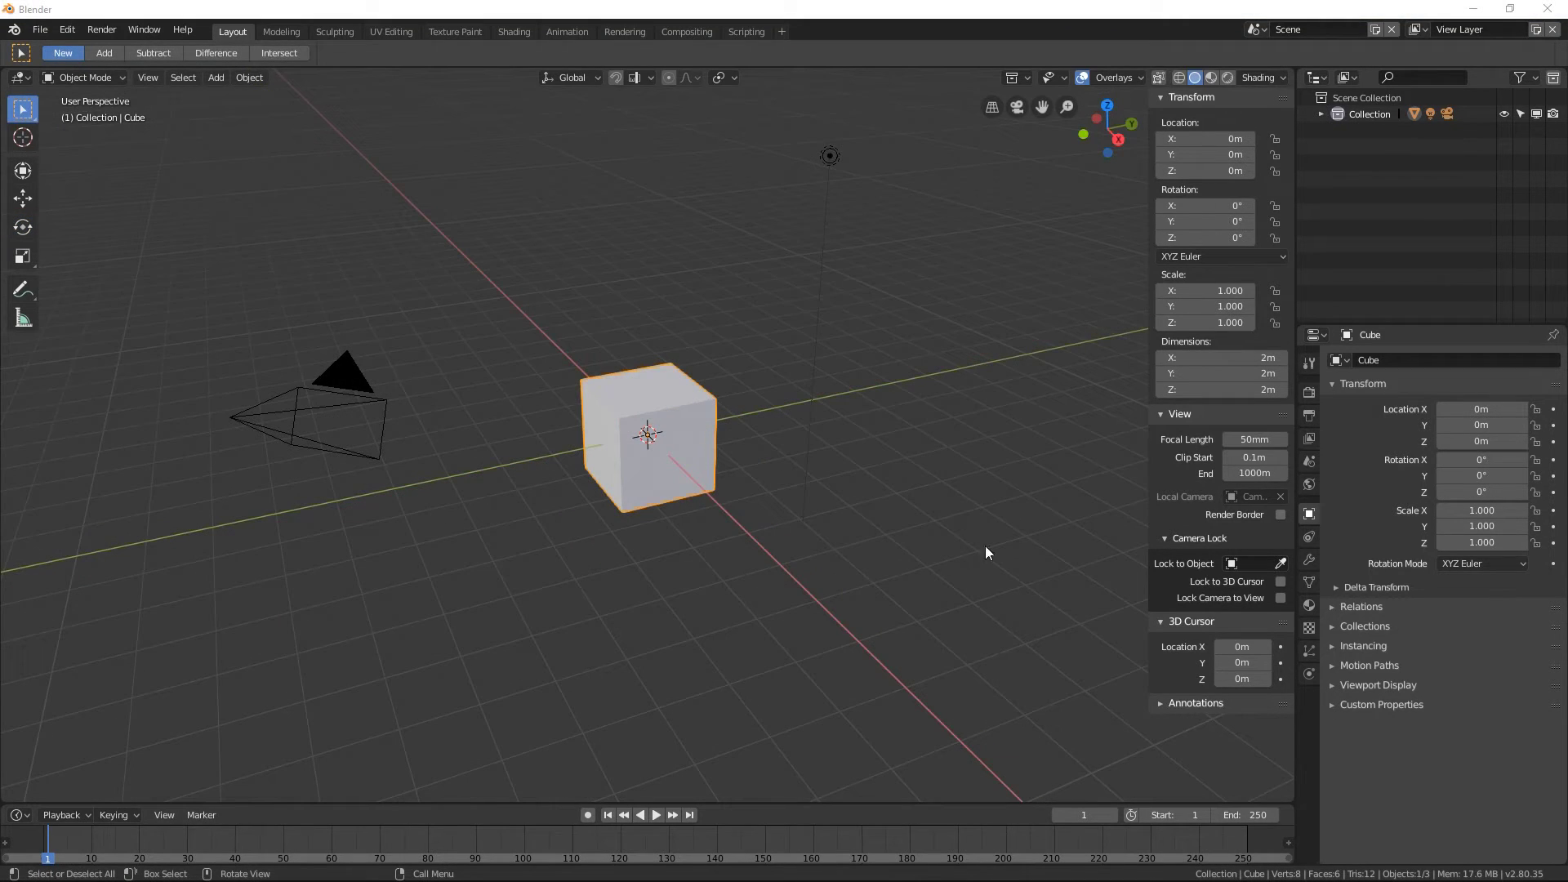
Step: Widen the tool strip to show the tool names and activate the Rotate tool for the cube
{"action": "left_click", "coordinate": [1401, 778]}
{"action": "middle_click_drag", "start_coordinate": [816, 439], "coordinate": [709, 419]}
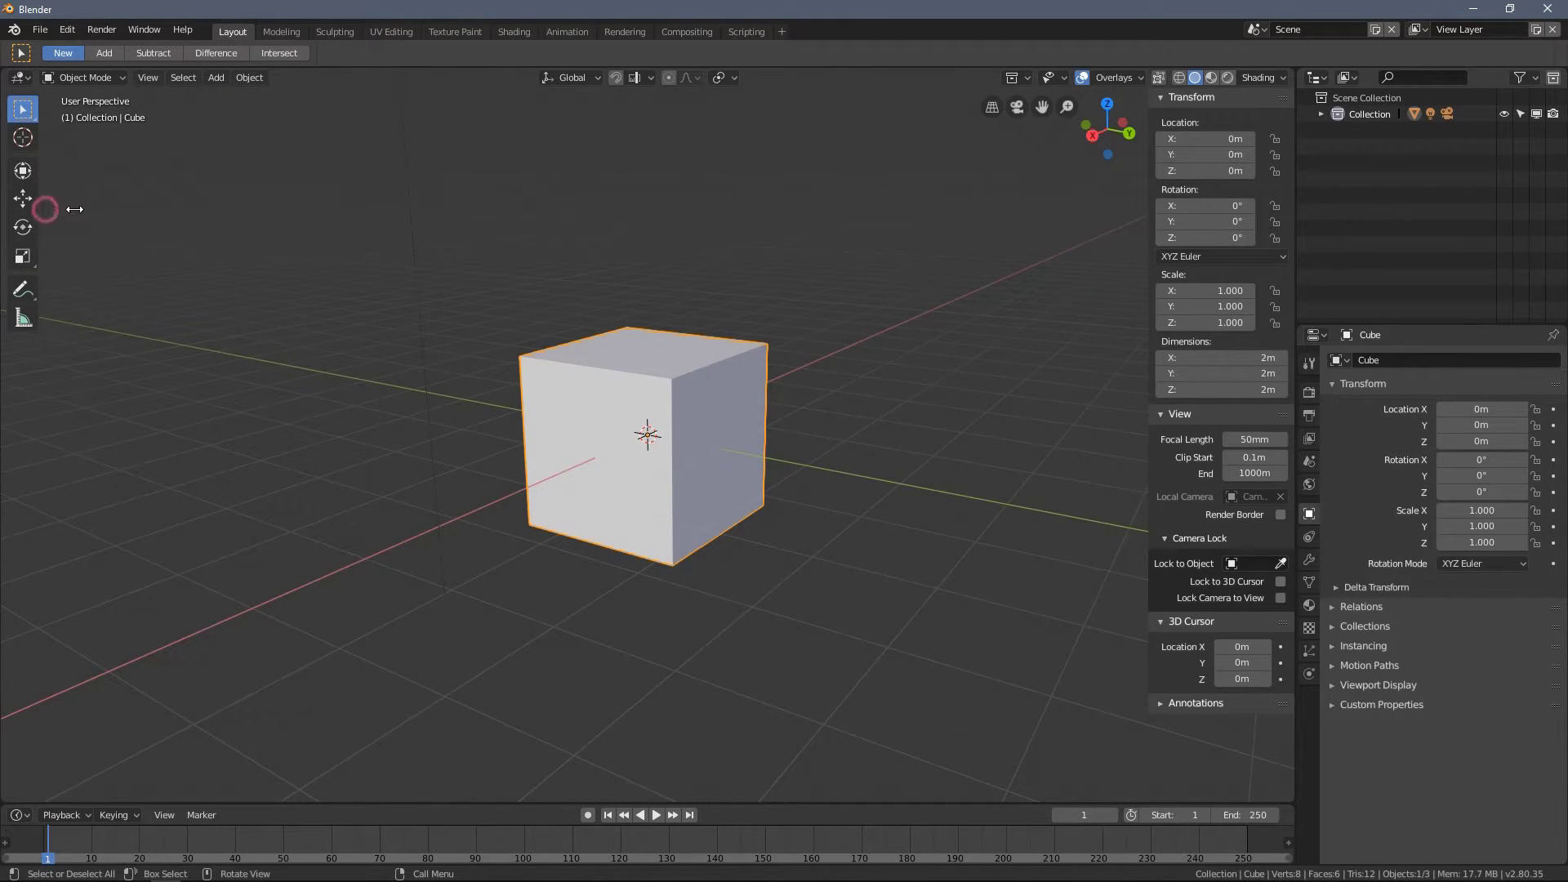
{"action": "left_click_drag", "start_coordinate": [42, 209], "coordinate": [164, 210]}
{"action": "left_click", "coordinate": [90, 234]}
{"action": "middle_click_drag", "start_coordinate": [796, 413], "coordinate": [859, 427]}
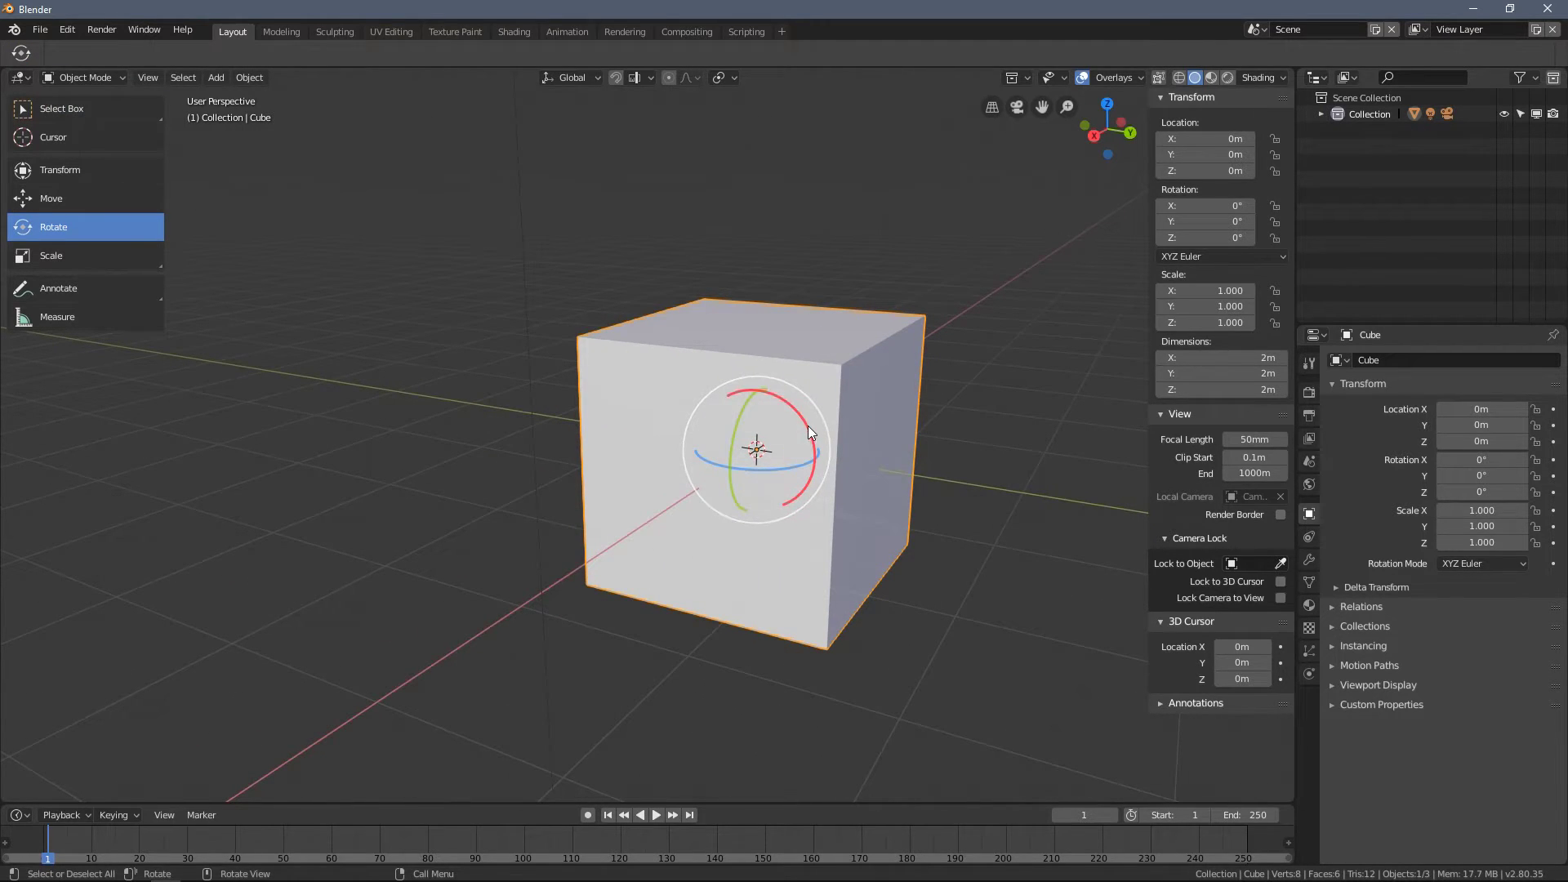
Step: Rotate the cube freely about the X axis with the gizmo's red ring to about 734°
{"action": "left_click_drag", "start_coordinate": [807, 428], "coordinate": [588, 364]}
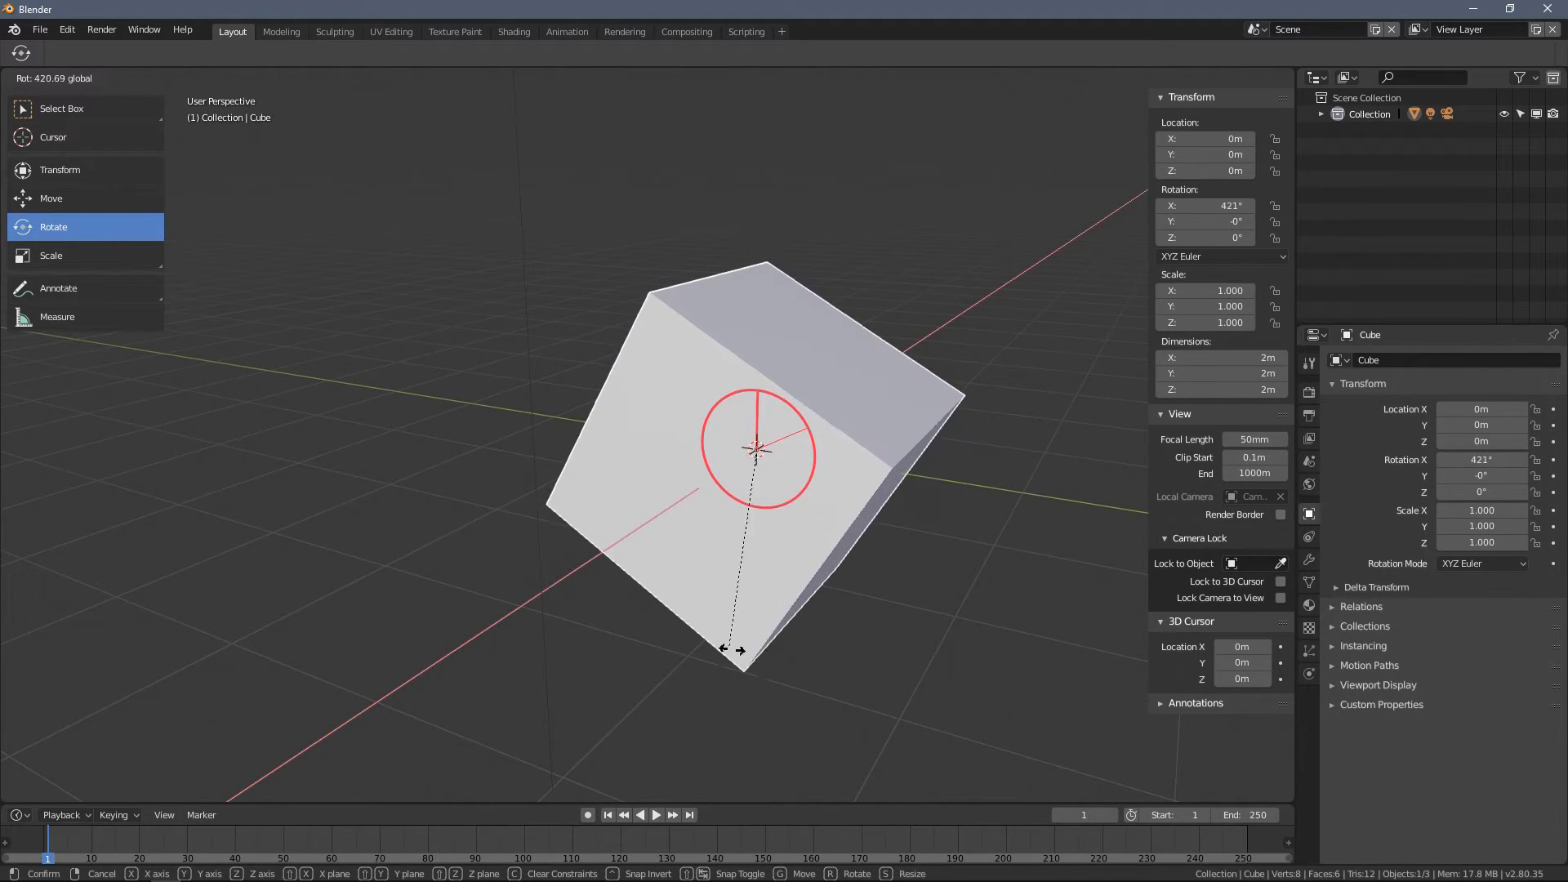
{"action": "left_click_drag", "start_coordinate": [882, 358], "coordinate": [584, 442]}
{"action": "left_click_drag", "start_coordinate": [794, 588], "coordinate": [927, 437]}
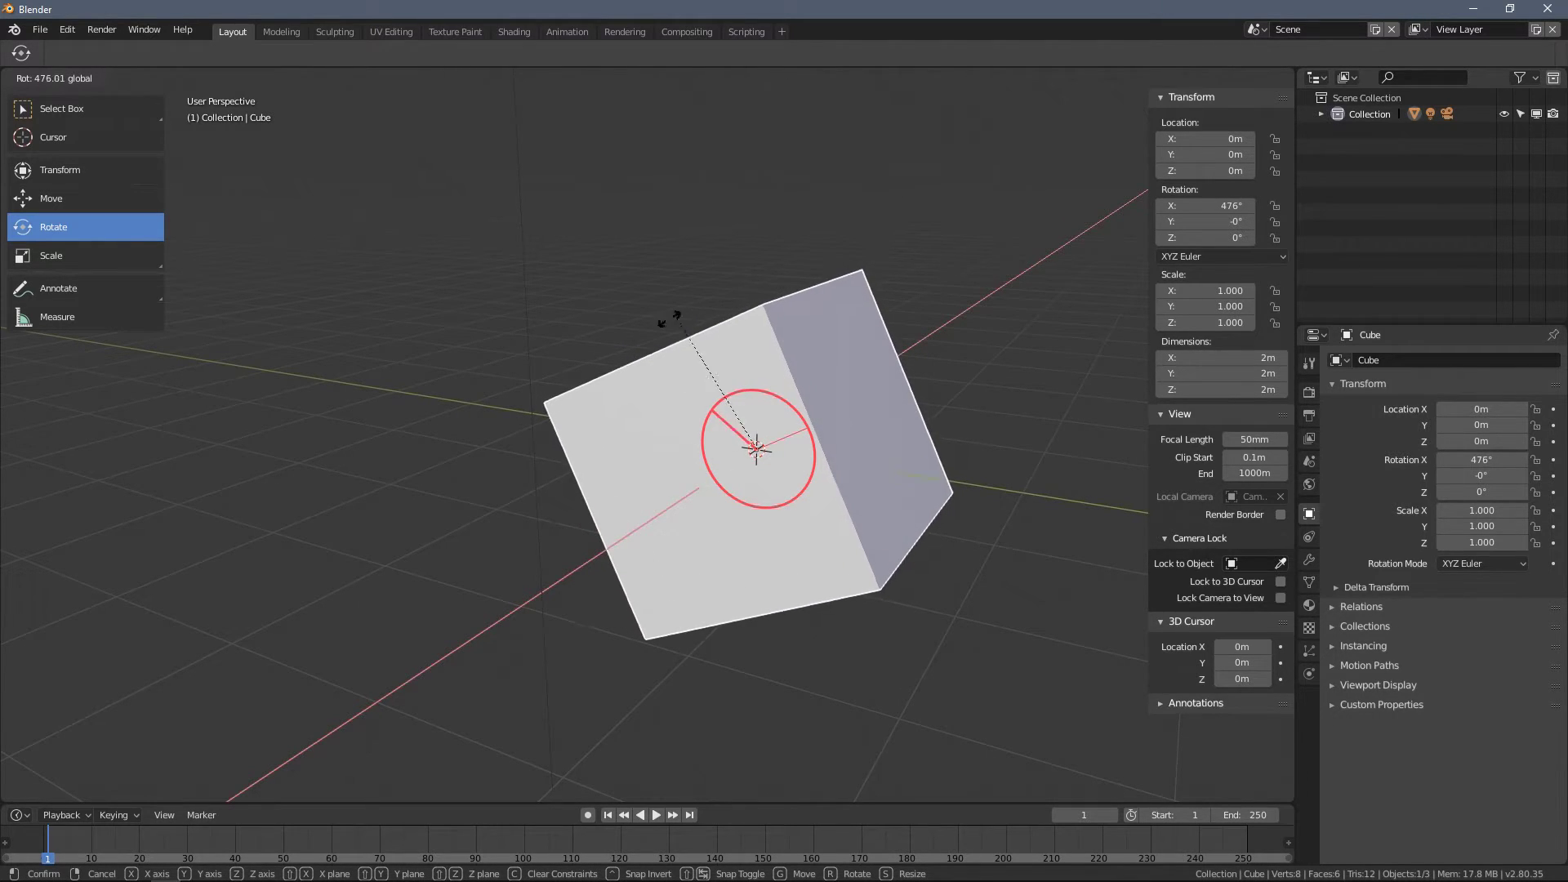
{"action": "left_click_drag", "start_coordinate": [655, 524], "coordinate": [919, 369]}
{"action": "left_click_drag", "start_coordinate": [648, 289], "coordinate": [638, 526]}
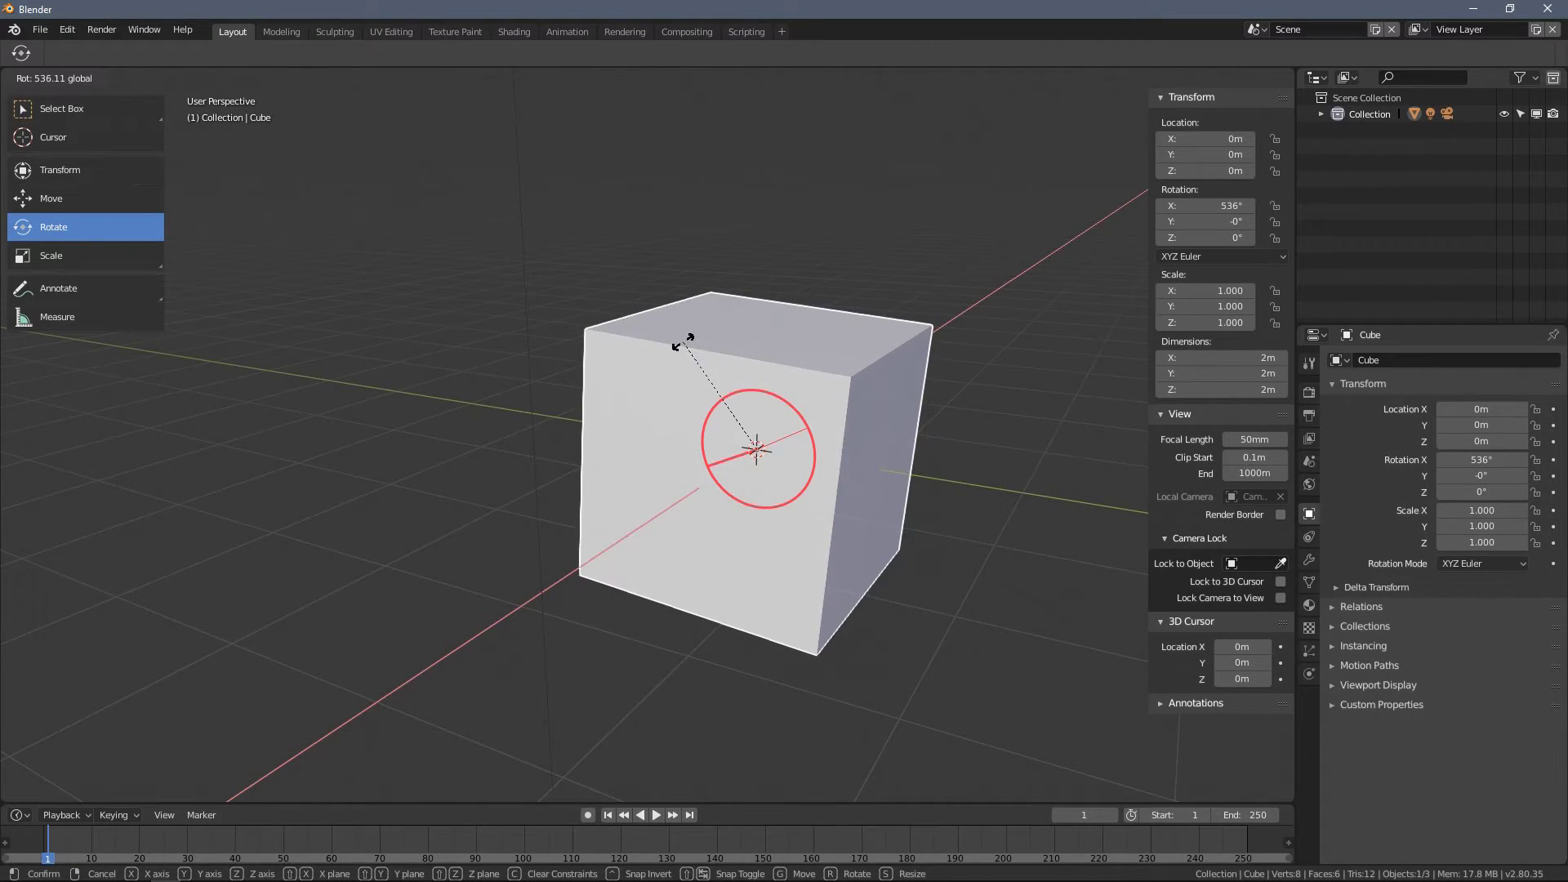
{"action": "left_click_drag", "start_coordinate": [689, 370], "coordinate": [920, 408]}
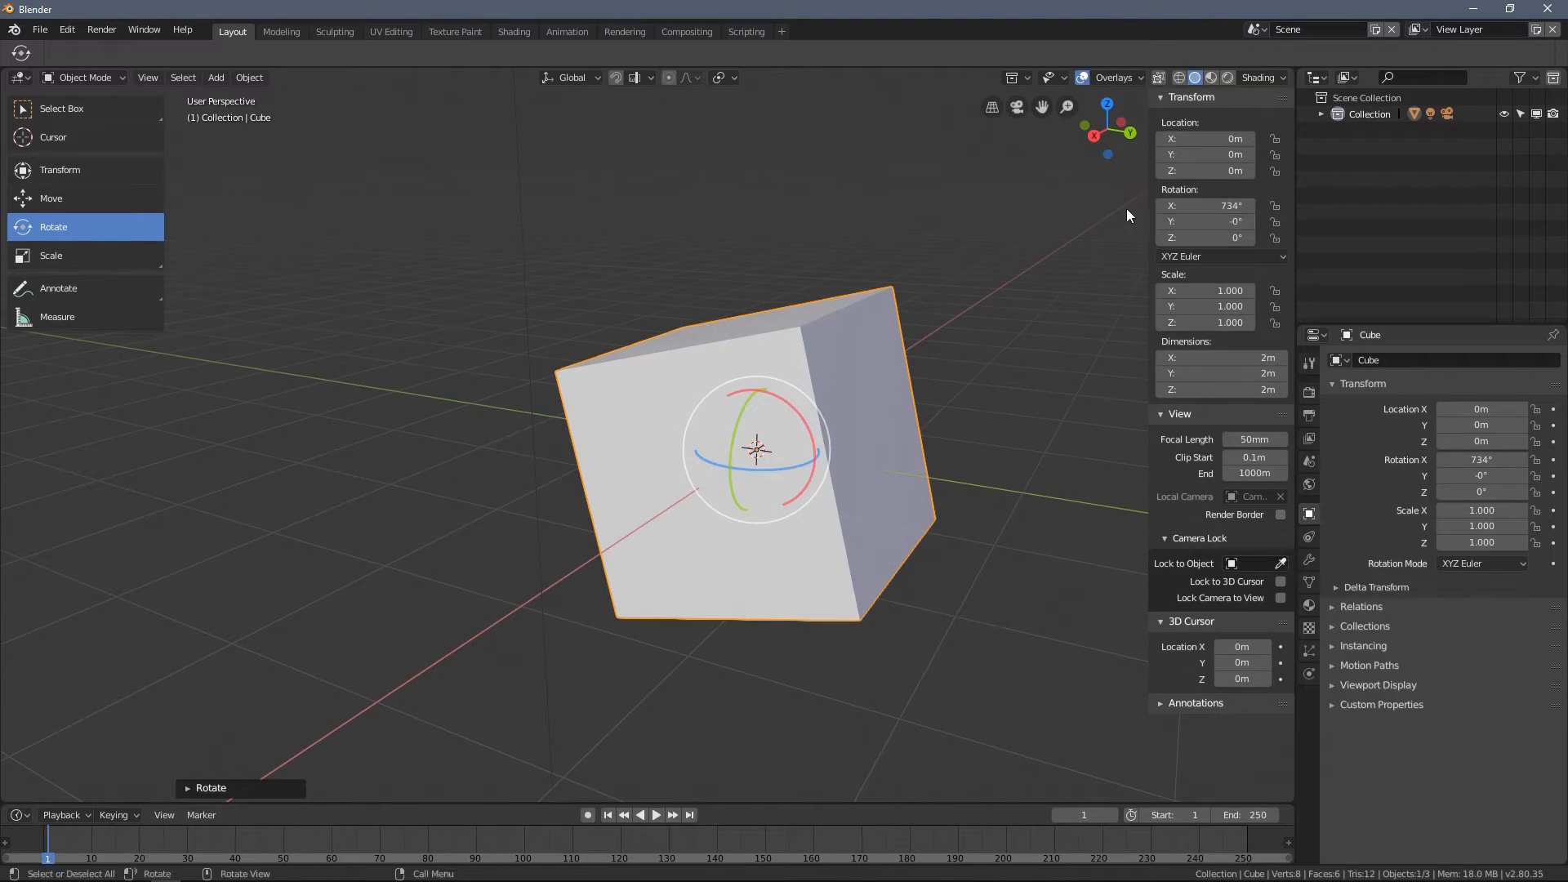
Step: Widen the sidebar and set the cube's X rotation to 0°
{"action": "left_click_drag", "start_coordinate": [1147, 204], "coordinate": [1078, 206]}
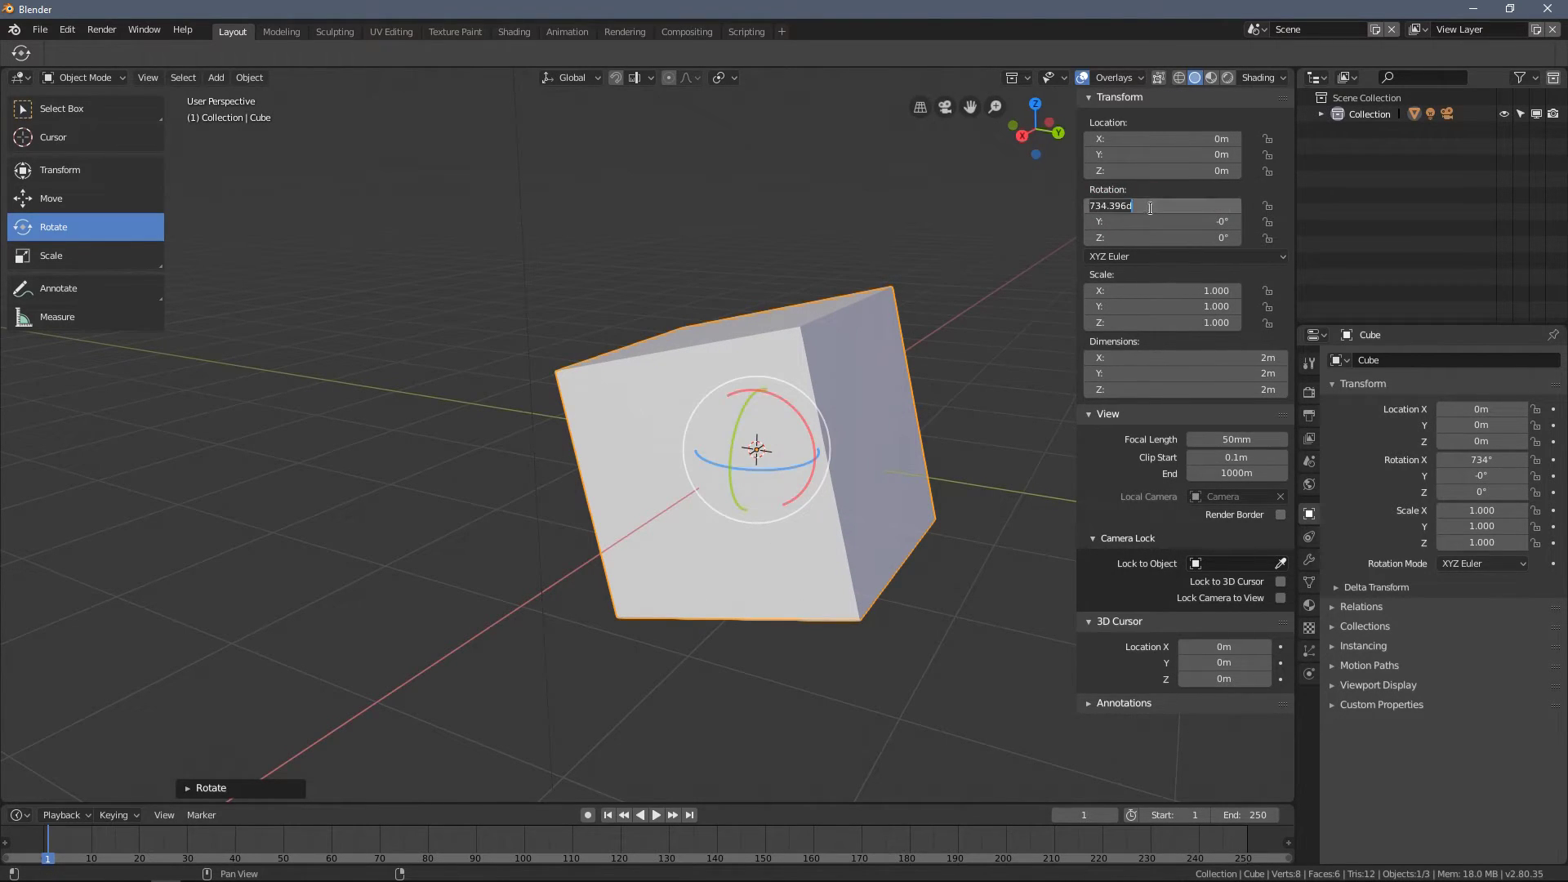
{"action": "key", "text": "Return"}
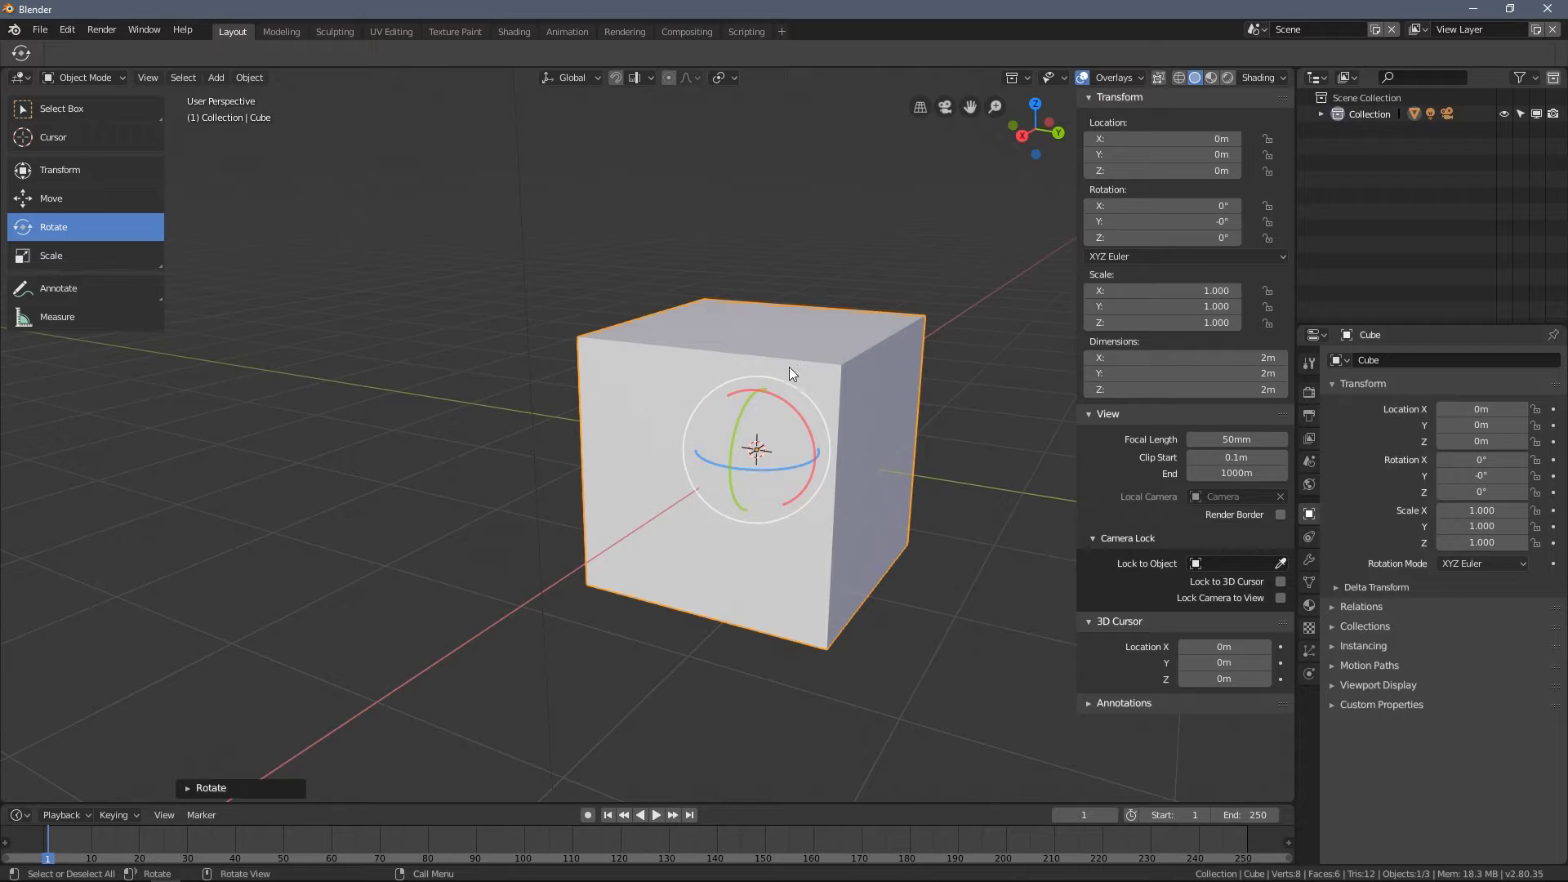
Step: Rotate the cube about the X axis with the red ring in coarse and fine snapped increments to 446°
{"action": "left_click_drag", "start_coordinate": [816, 418], "coordinate": [923, 305]}
{"action": "key", "text": "ctrl+z"}
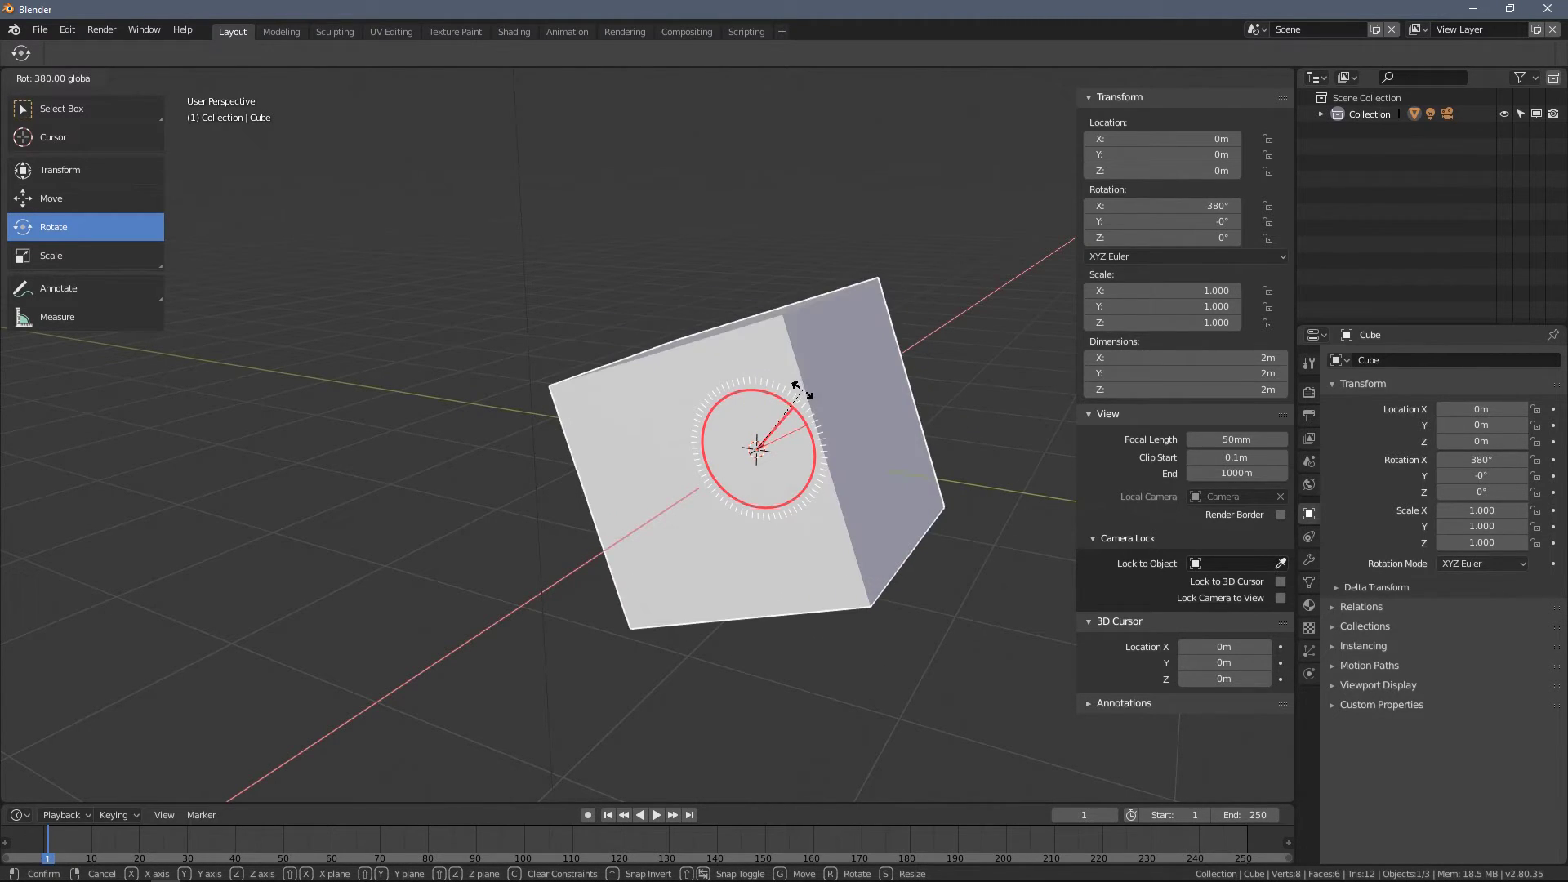
{"action": "left_click_drag", "start_coordinate": [844, 317], "coordinate": [950, 344], "text": "ctrl"}
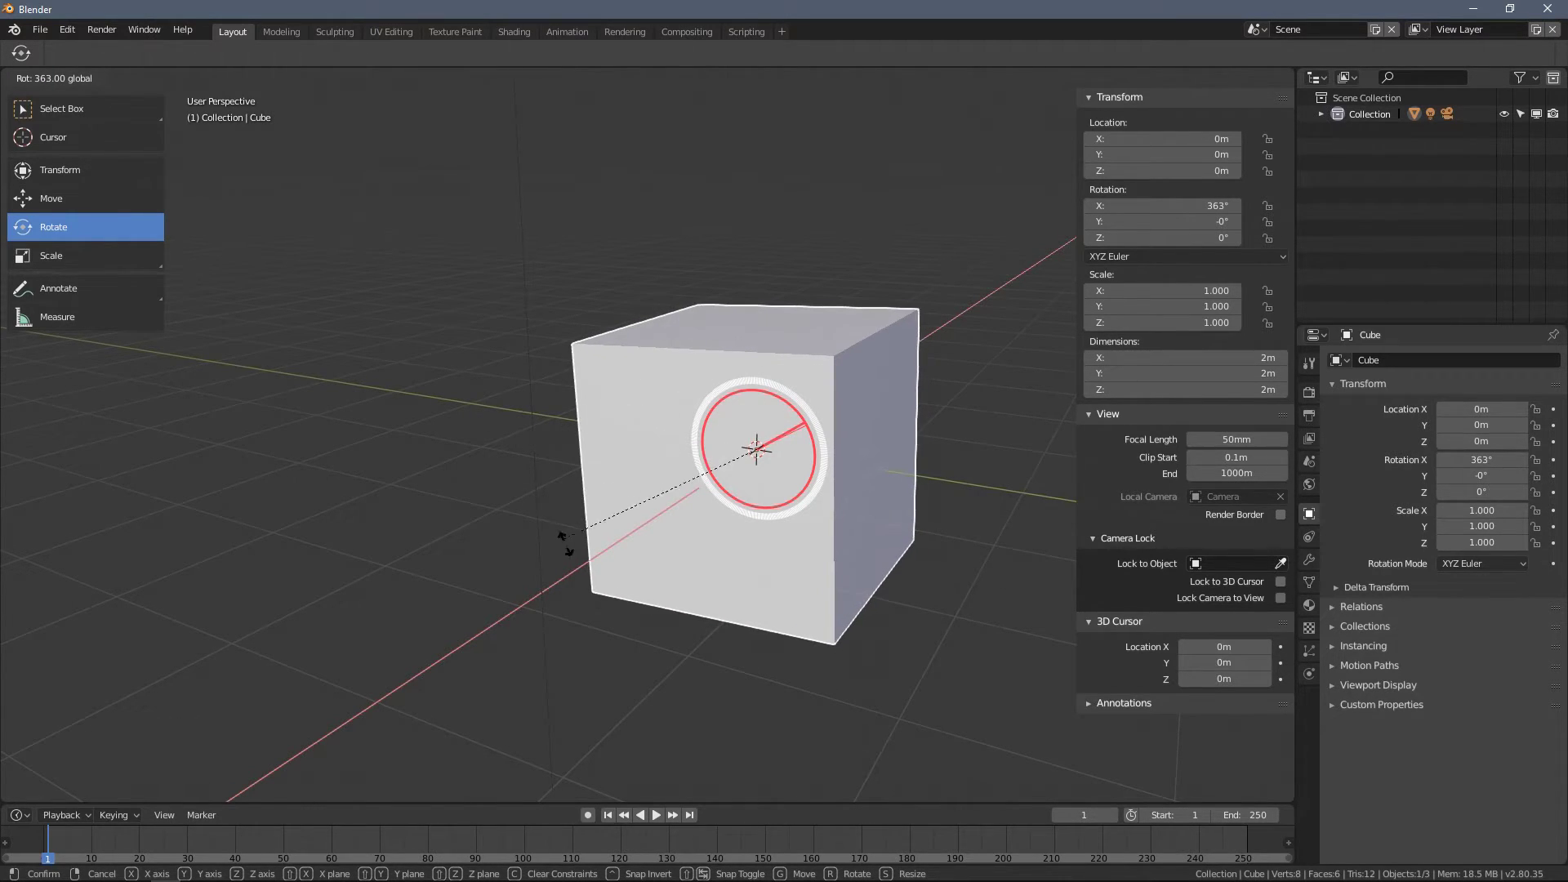
{"action": "left_click_drag", "start_coordinate": [560, 534], "coordinate": [883, 493], "text": "ctrl"}
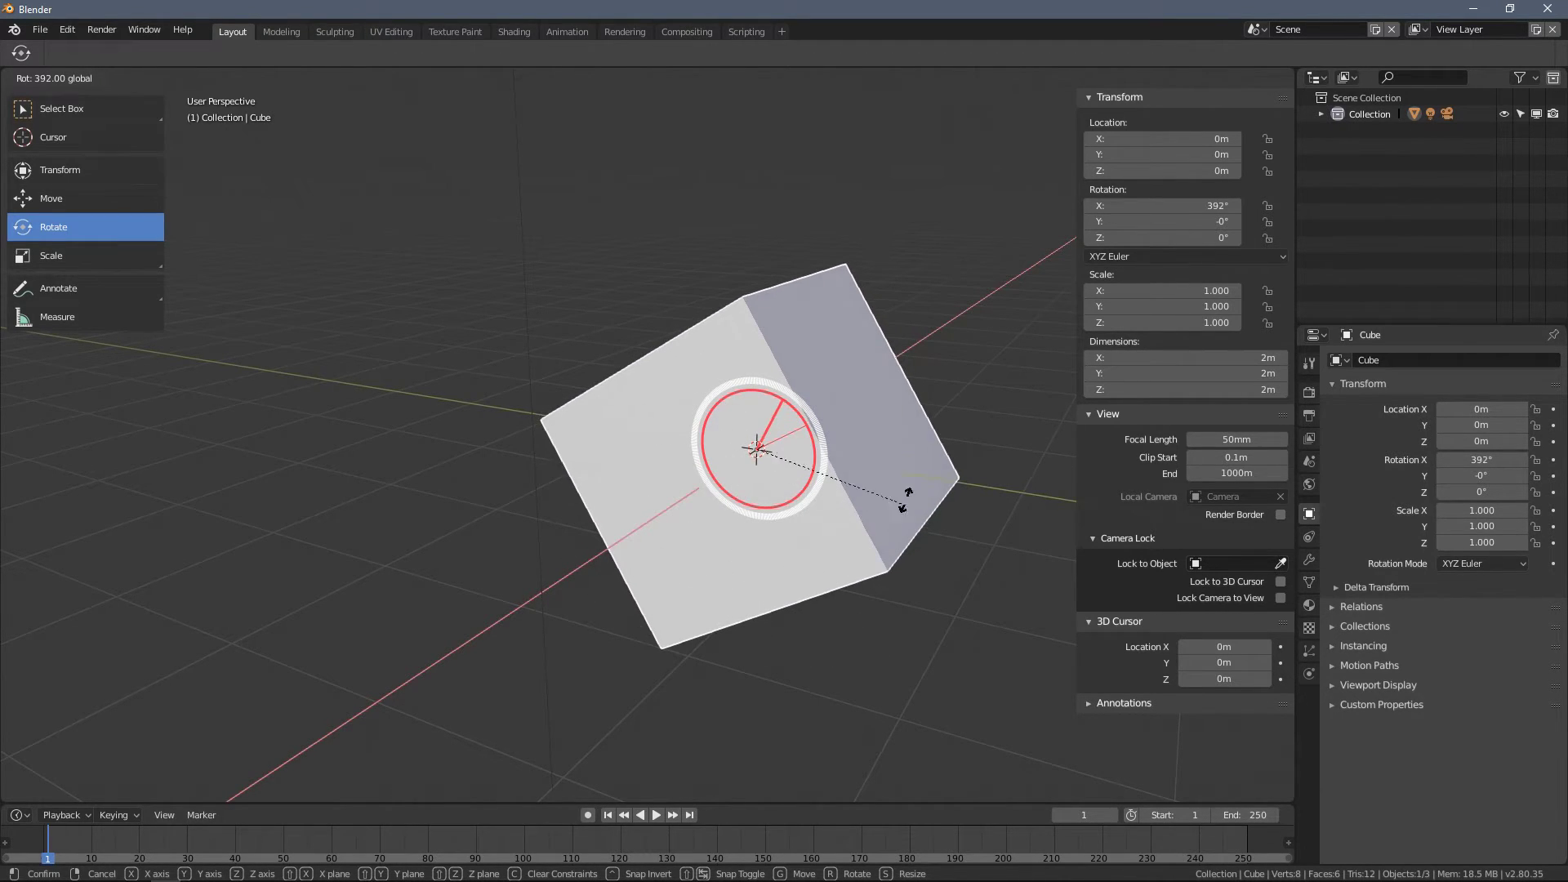
{"action": "left_click_drag", "start_coordinate": [675, 550], "coordinate": [832, 321], "text": "ctrl"}
{"action": "left_click_drag", "start_coordinate": [653, 576], "coordinate": [890, 347], "text": "ctrl"}
{"action": "left_click_drag", "start_coordinate": [675, 330], "coordinate": [633, 432], "text": "ctrl"}
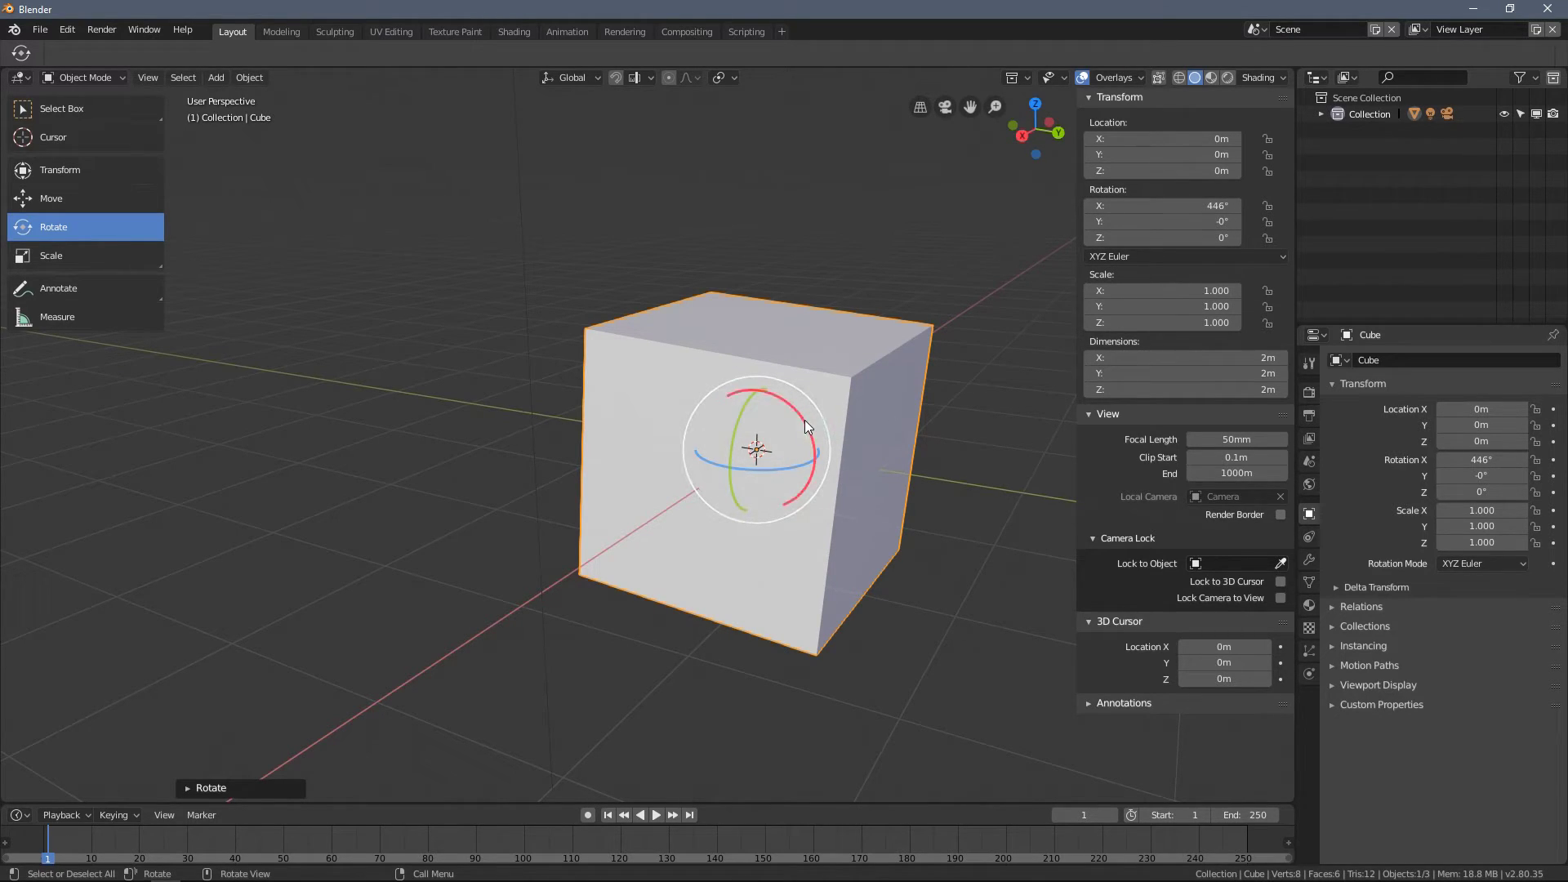
Step: Continue the cube's snapped rotation about the global X axis with the red ring to 632°
{"action": "left_click_drag", "start_coordinate": [808, 423], "coordinate": [866, 380]}
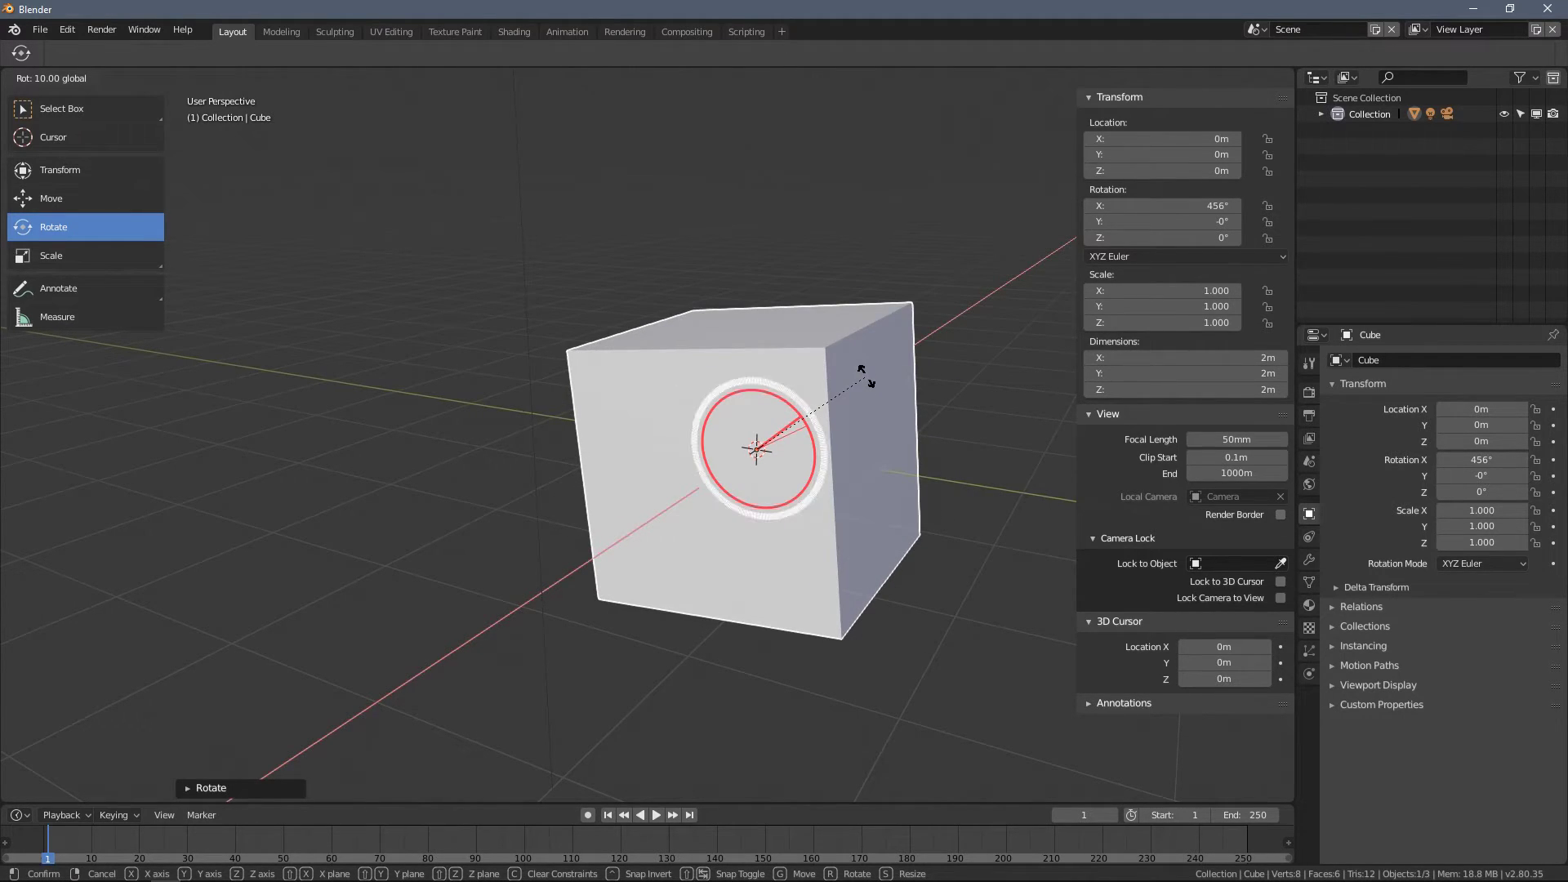
{"action": "left_click_drag", "start_coordinate": [857, 305], "coordinate": [702, 356], "text": "ctrl"}
{"action": "left_click_drag", "start_coordinate": [577, 479], "coordinate": [692, 353], "text": "ctrl"}
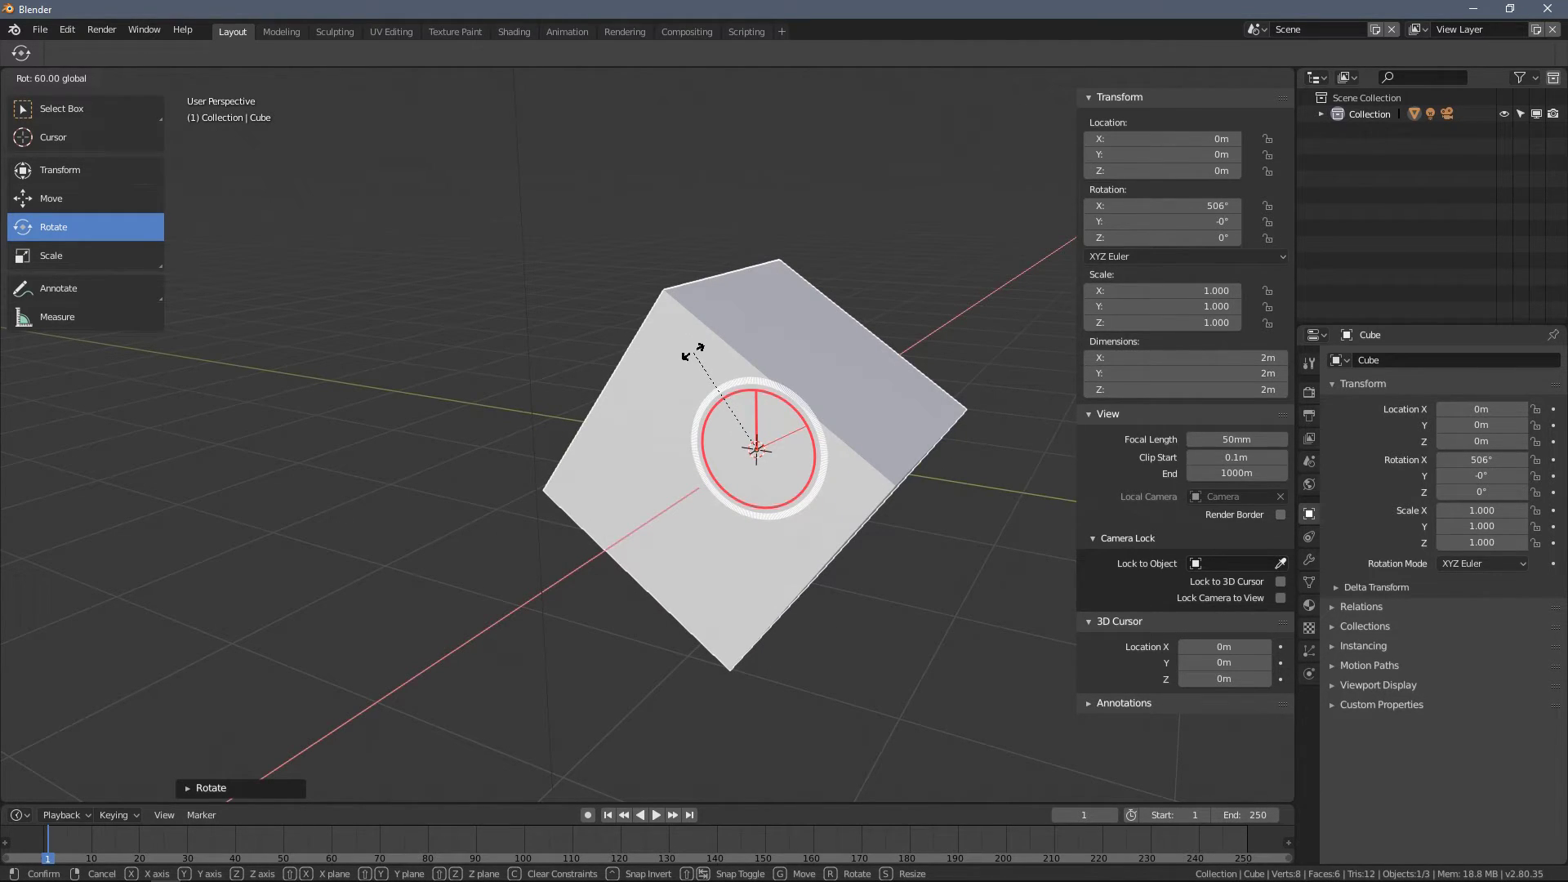
{"action": "left_click_drag", "start_coordinate": [693, 353], "coordinate": [858, 532]}
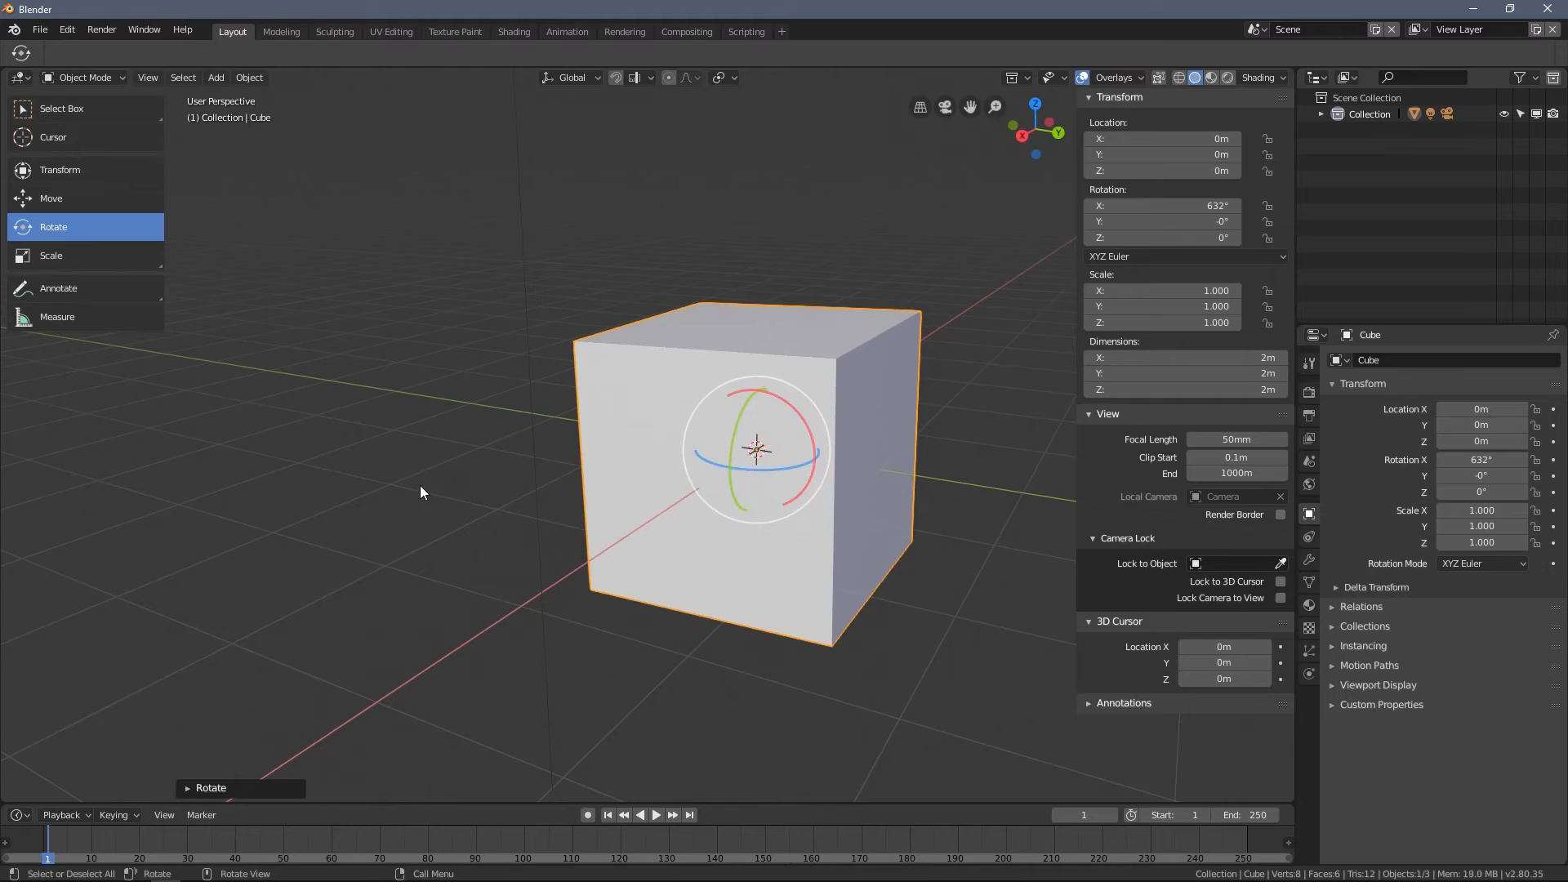
Step: Reset the cube's X rotation to 0°
{"action": "left_click", "coordinate": [1172, 205]}
{"action": "type", "text": "0"}
{"action": "key", "text": "Return"}
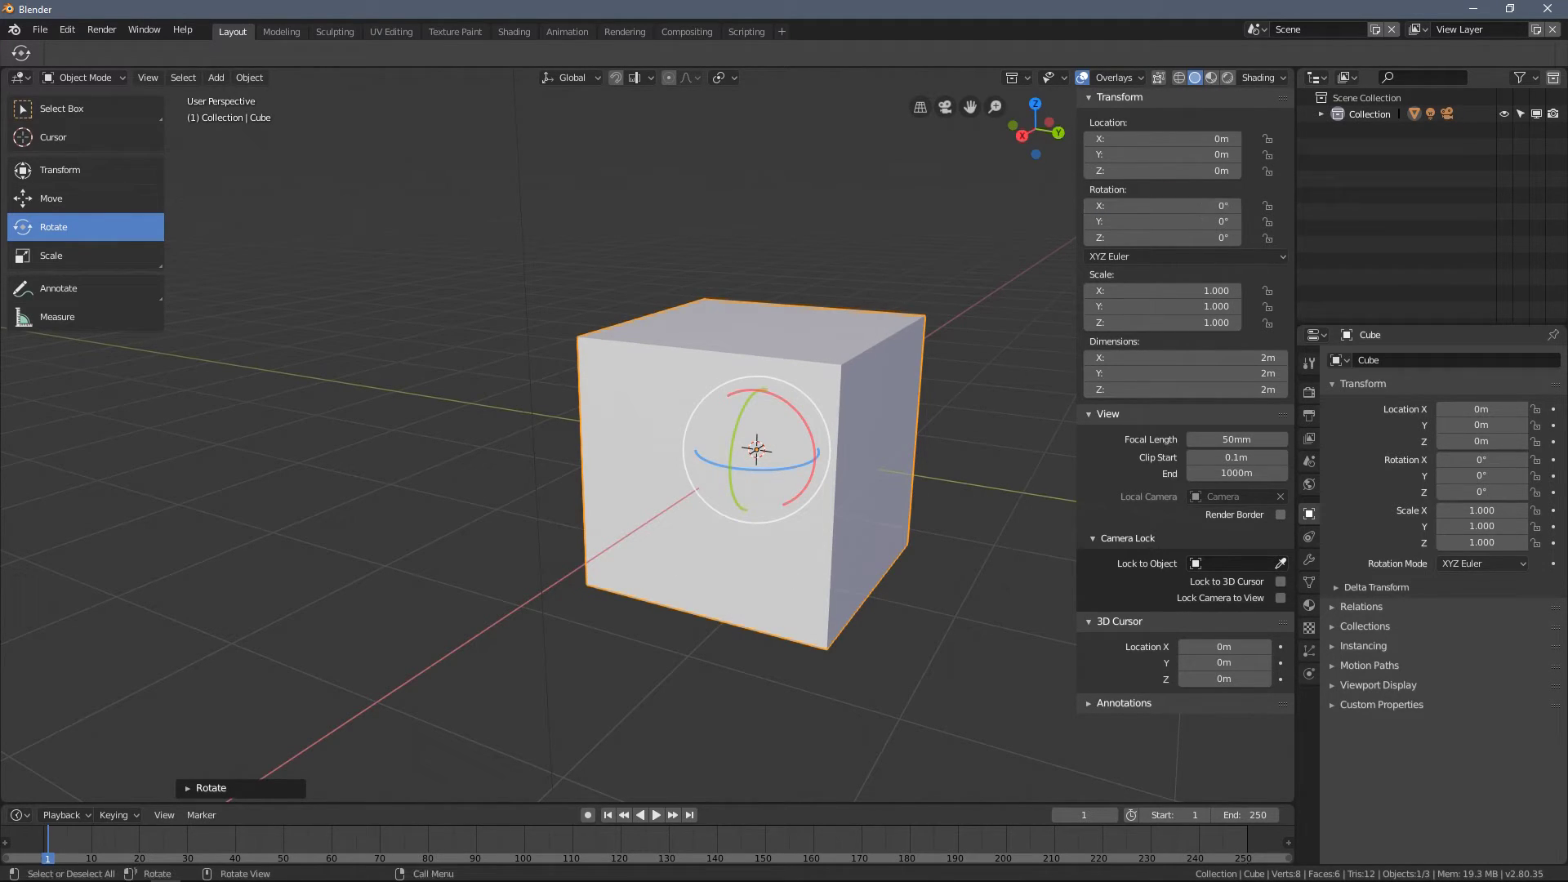
Step: Move the cube about 0.2 m along the X axis with the move gizmo, and reset its X location to 0 m
{"action": "middle_click_drag", "start_coordinate": [526, 399], "coordinate": [367, 343]}
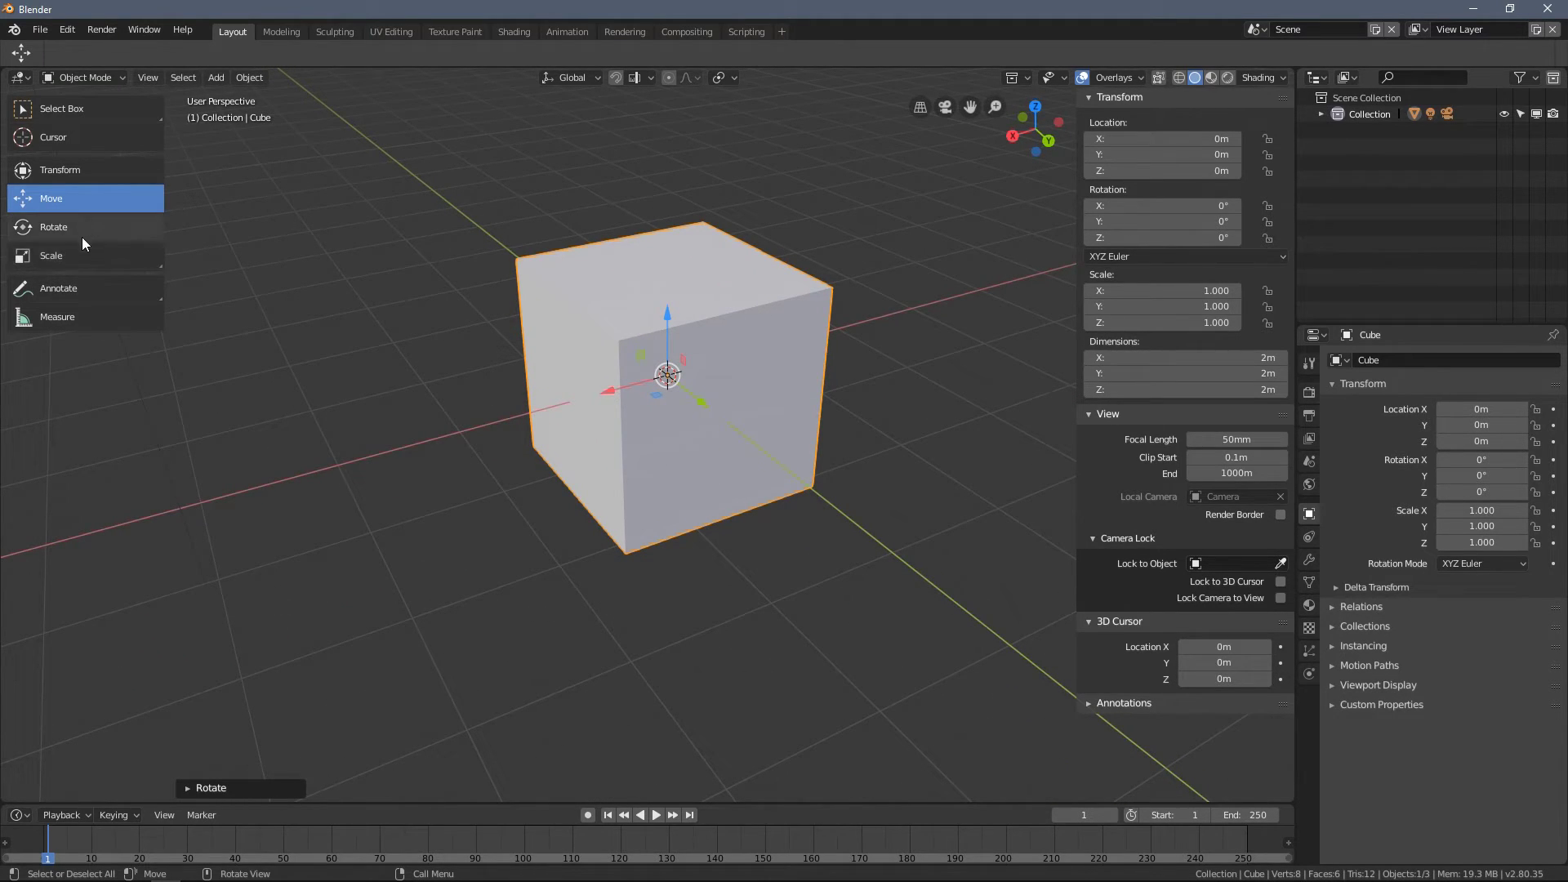
{"action": "left_click_drag", "start_coordinate": [613, 392], "coordinate": [572, 404]}
{"action": "middle_click_drag", "start_coordinate": [457, 360], "coordinate": [617, 436]}
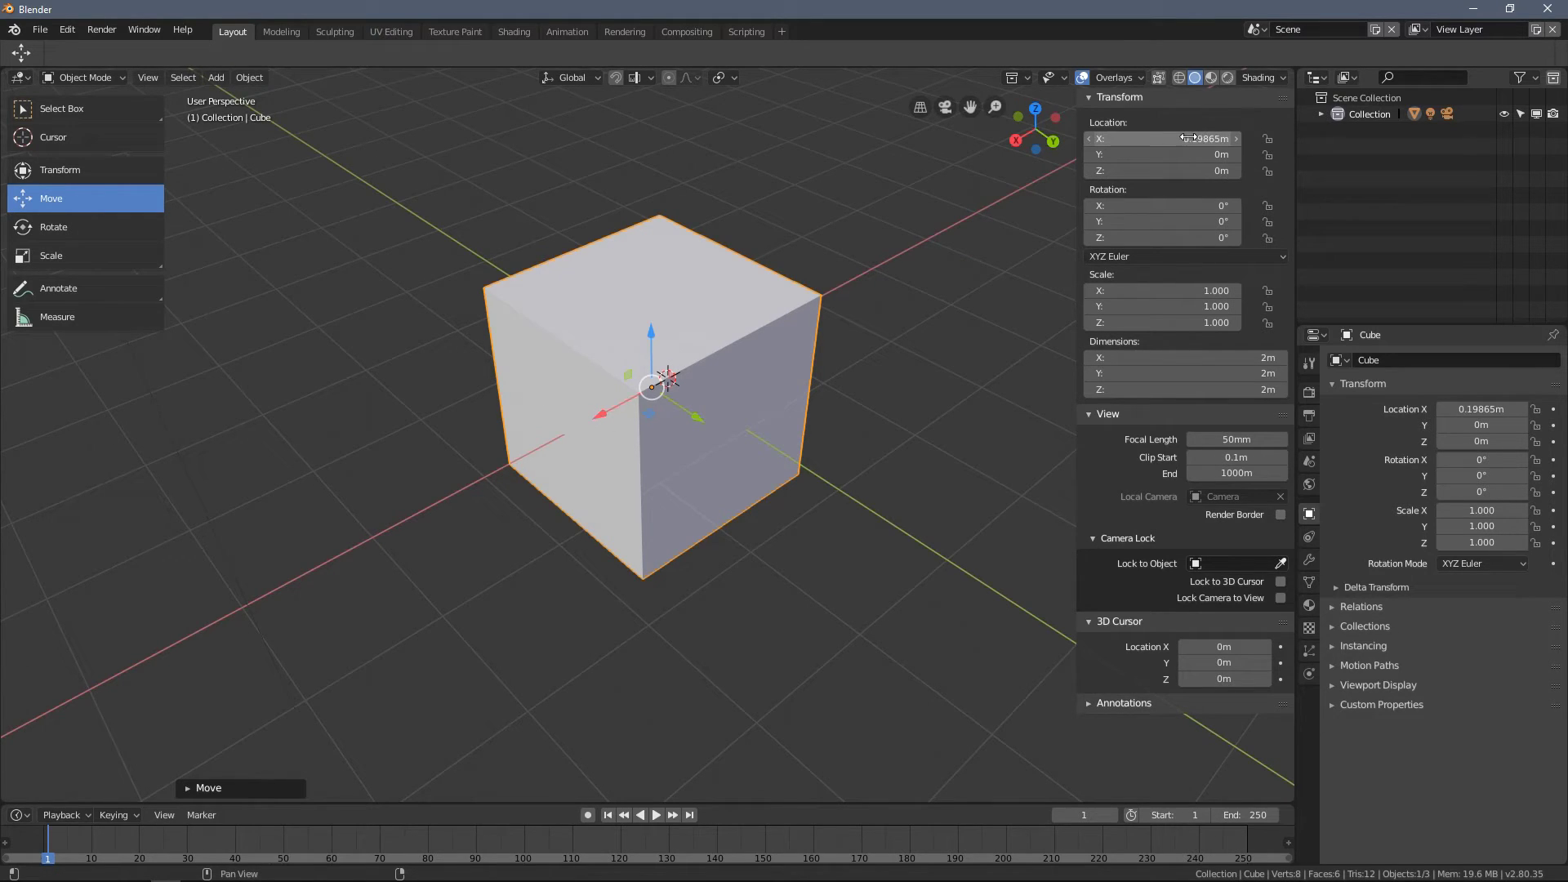
{"action": "type", "text": "0"}
{"action": "key", "text": "Return"}
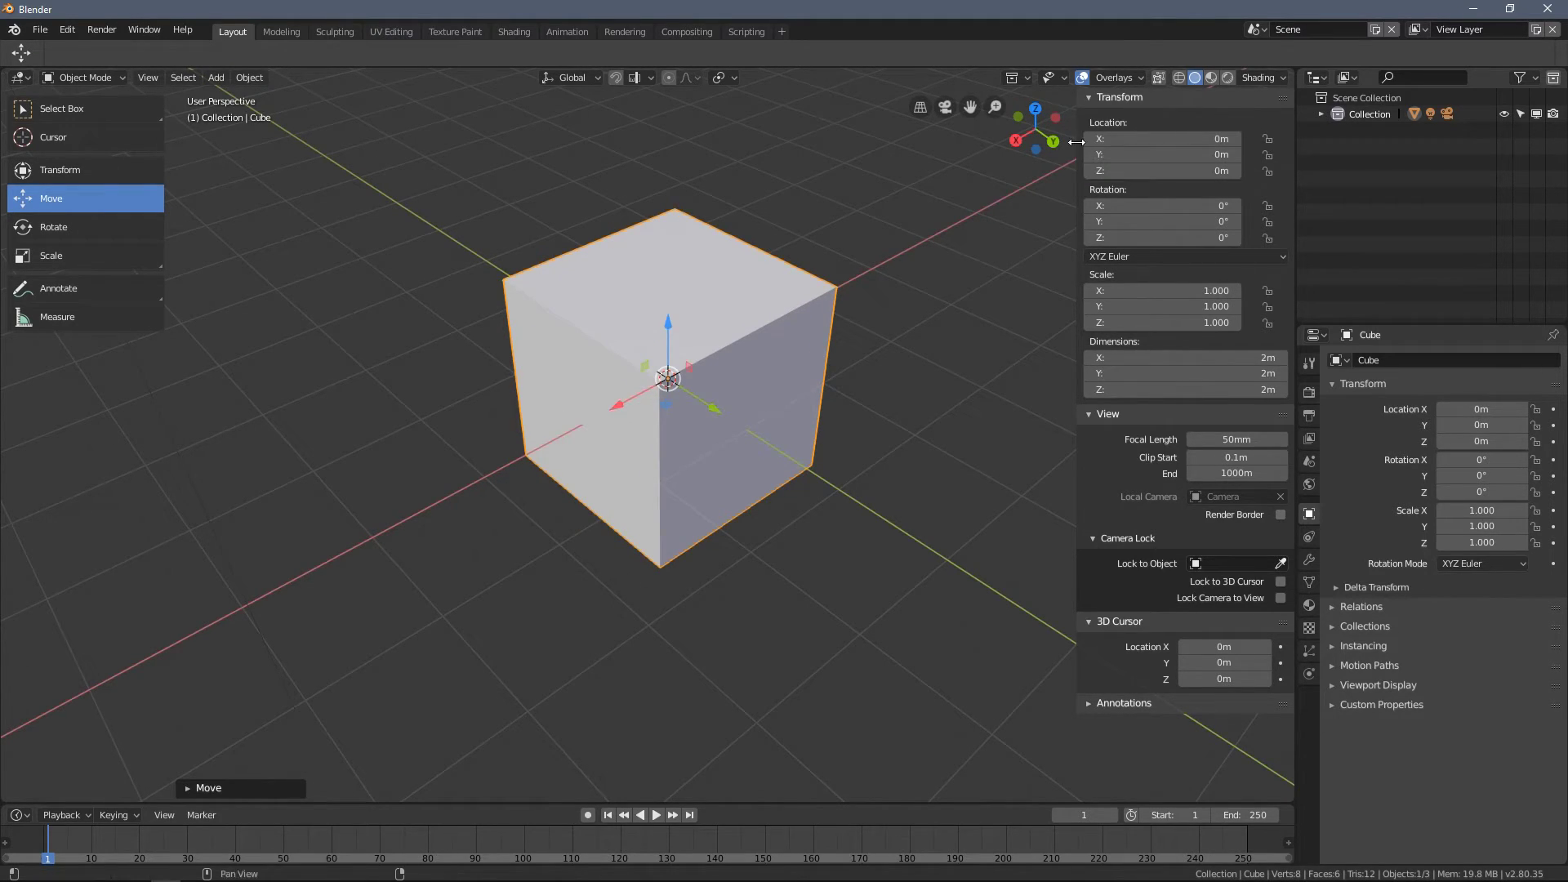
Step: Set the cube's X location to 1 m and move it along the global Y axis to about 0.7 m
{"action": "mouse_move", "coordinate": [1163, 139]}
{"action": "left_mouse_down"}
{"action": "mouse_move", "coordinate": [1131, 139]}
{"action": "mouse_move", "coordinate": [1200, 139]}
{"action": "mouse_move", "coordinate": [1095, 139]}
{"action": "mouse_move", "coordinate": [1217, 139]}
{"action": "mouse_move", "coordinate": [1113, 139]}
{"action": "mouse_move", "coordinate": [1194, 134]}
{"action": "left_mouse_up"}
{"action": "middle_click_drag", "start_coordinate": [735, 405], "coordinate": [665, 414]}
{"action": "key", "text": "g"}
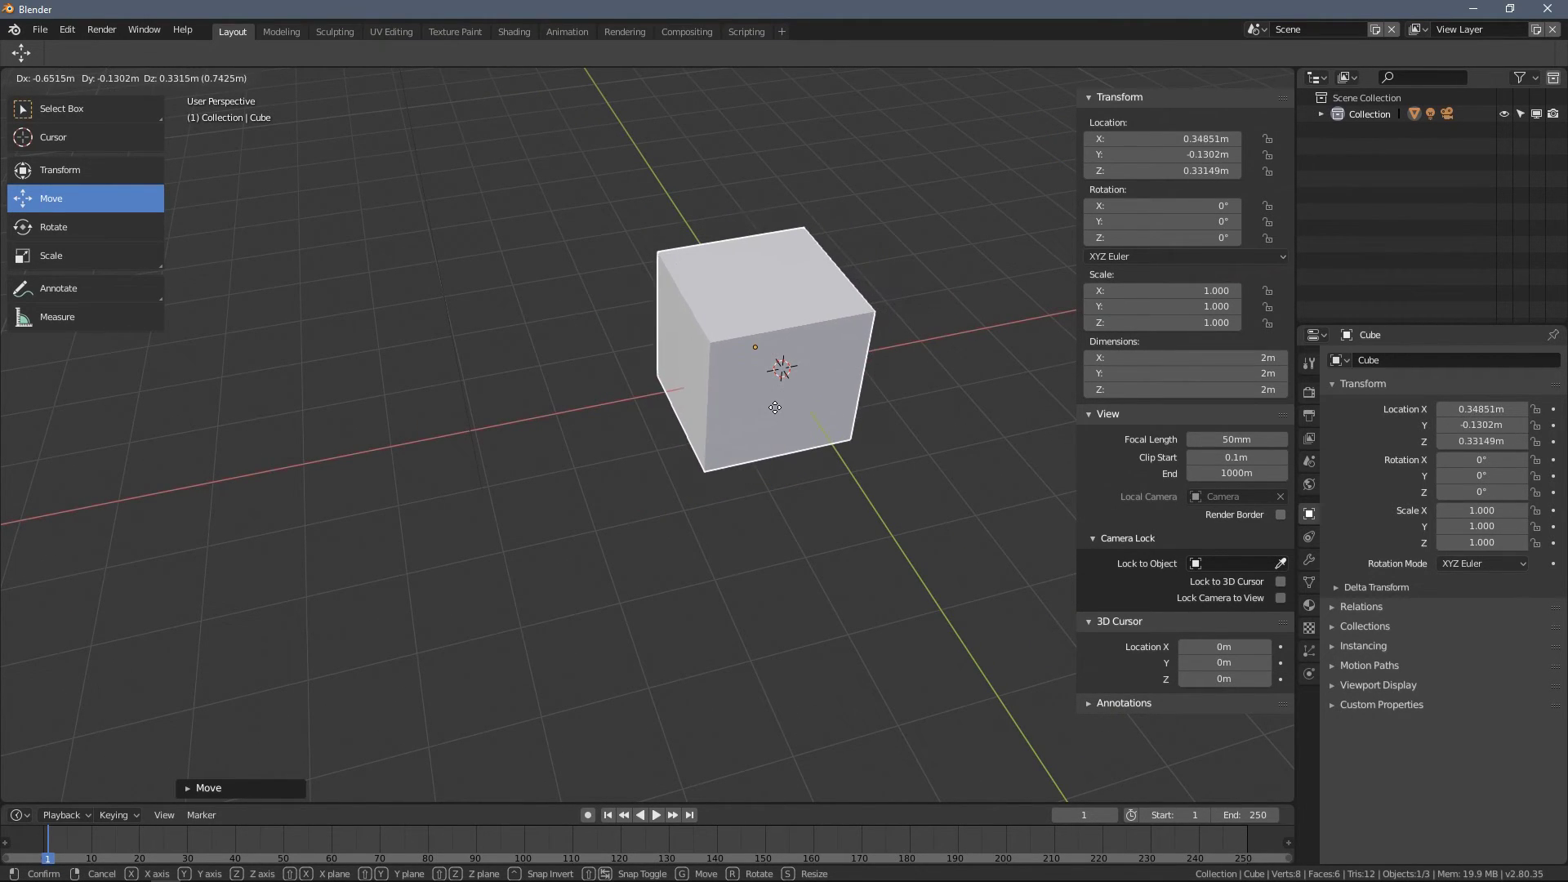
{"action": "key", "text": "y"}
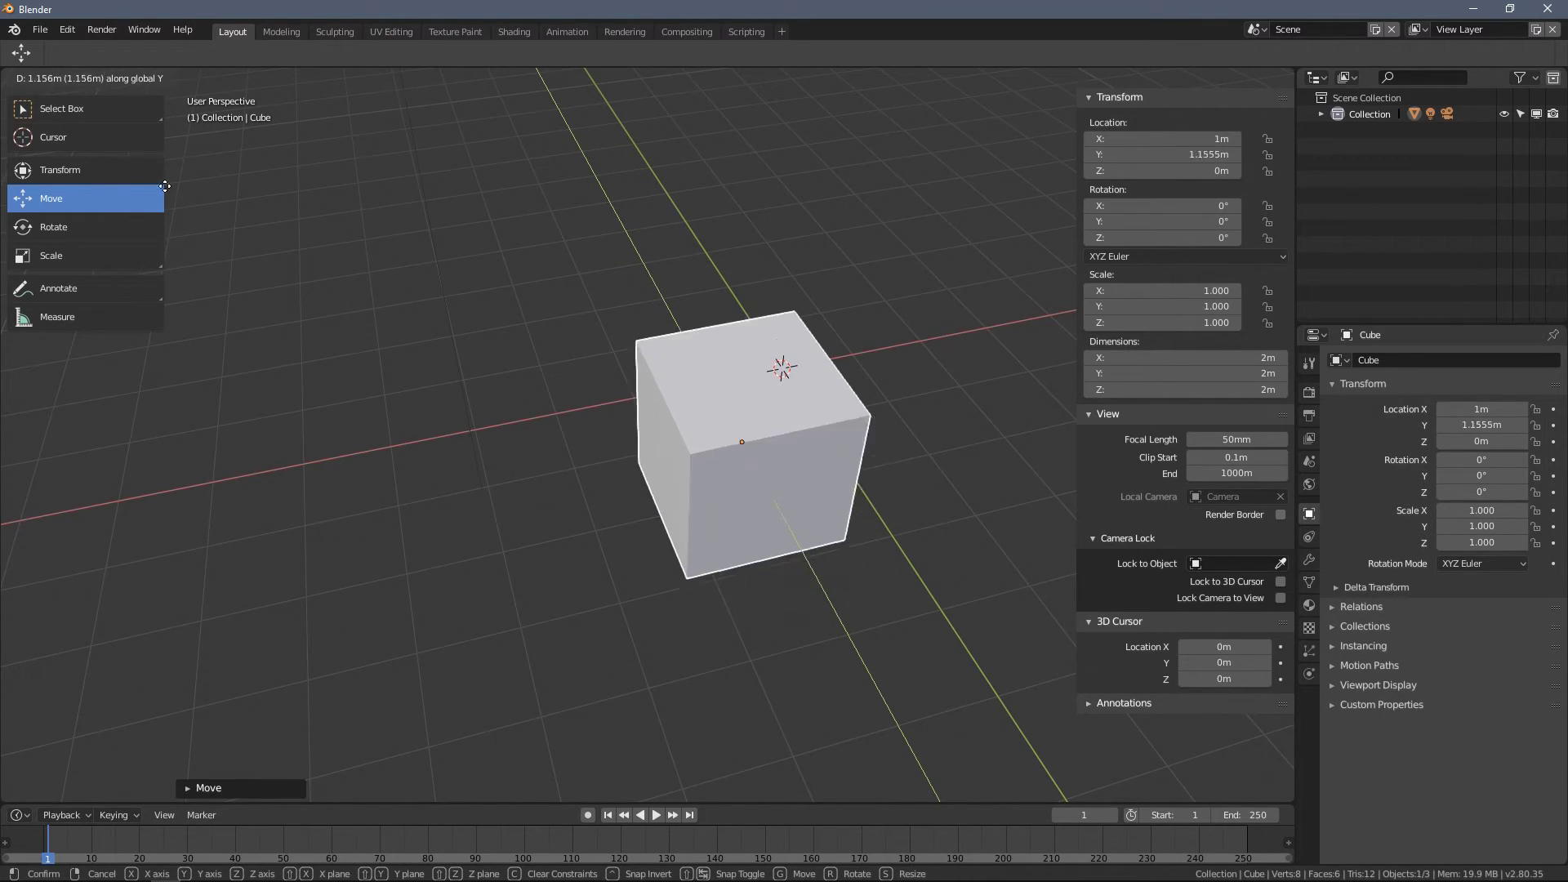
{"action": "left_click", "coordinate": [455, 280]}
{"action": "left_click_drag", "start_coordinate": [848, 637], "coordinate": [748, 457]}
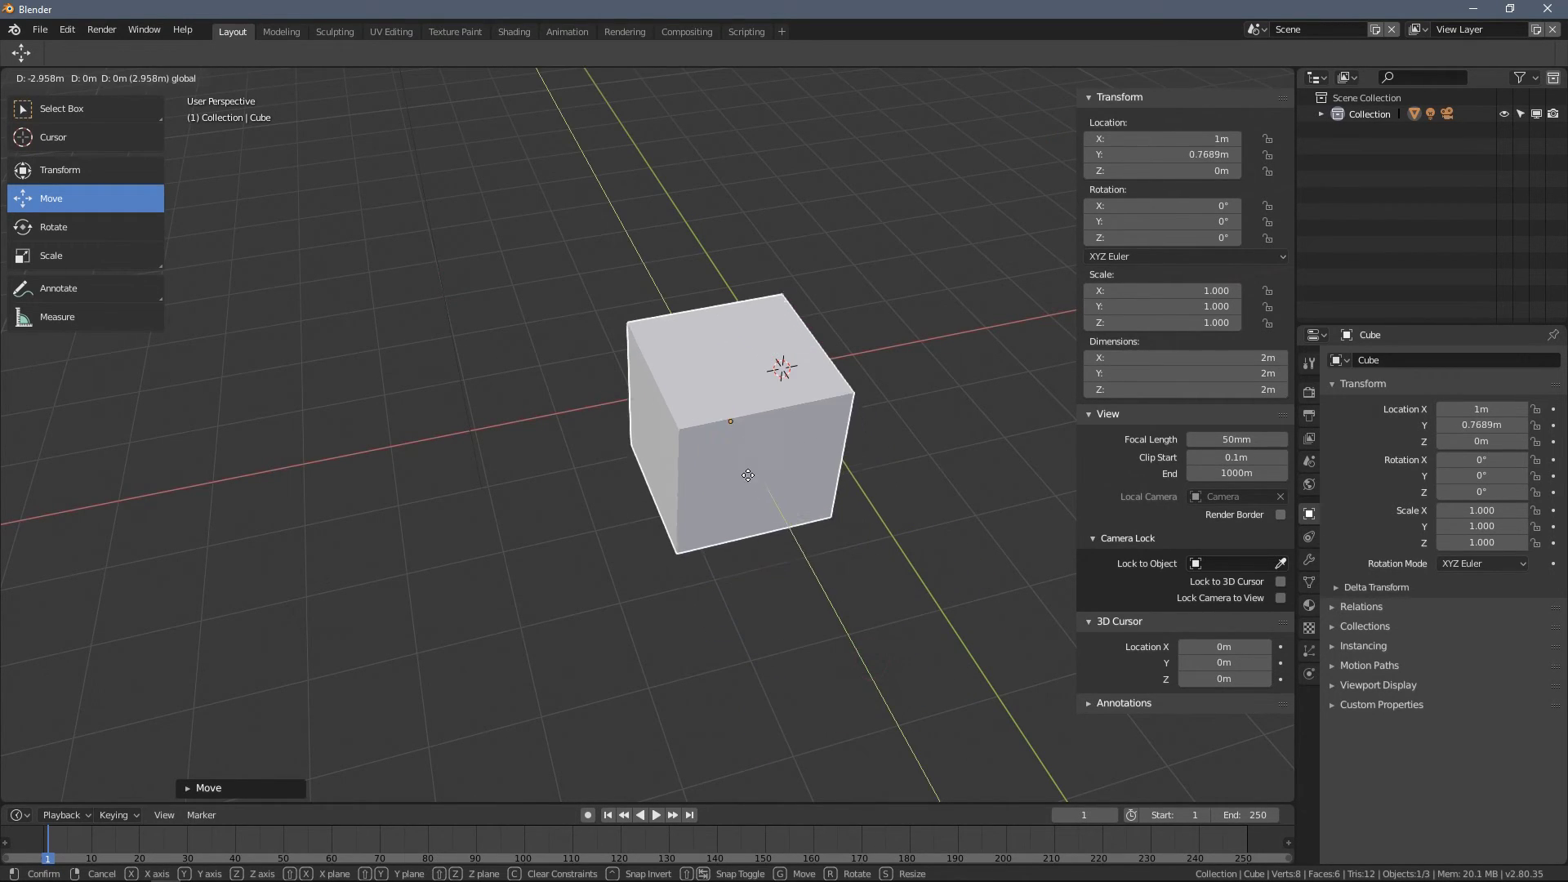
Step: Move the cube with the global X axis locked, switch the lock to global Z, and place it at about X 2.1 m, Y -3.1 m
{"action": "key", "text": "g"}
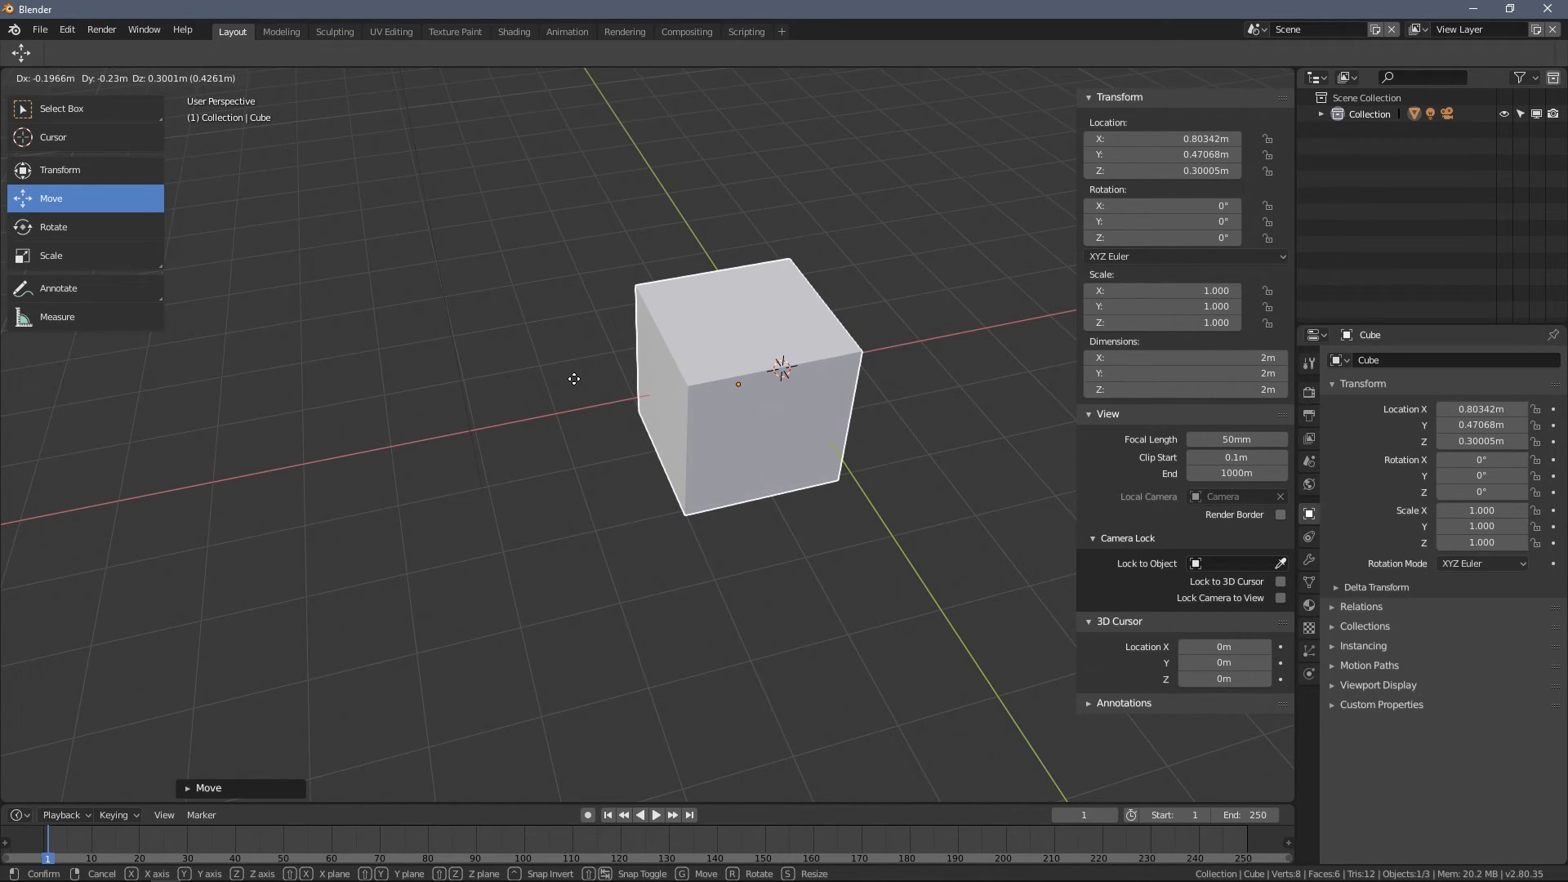
{"action": "key", "text": "shift+x"}
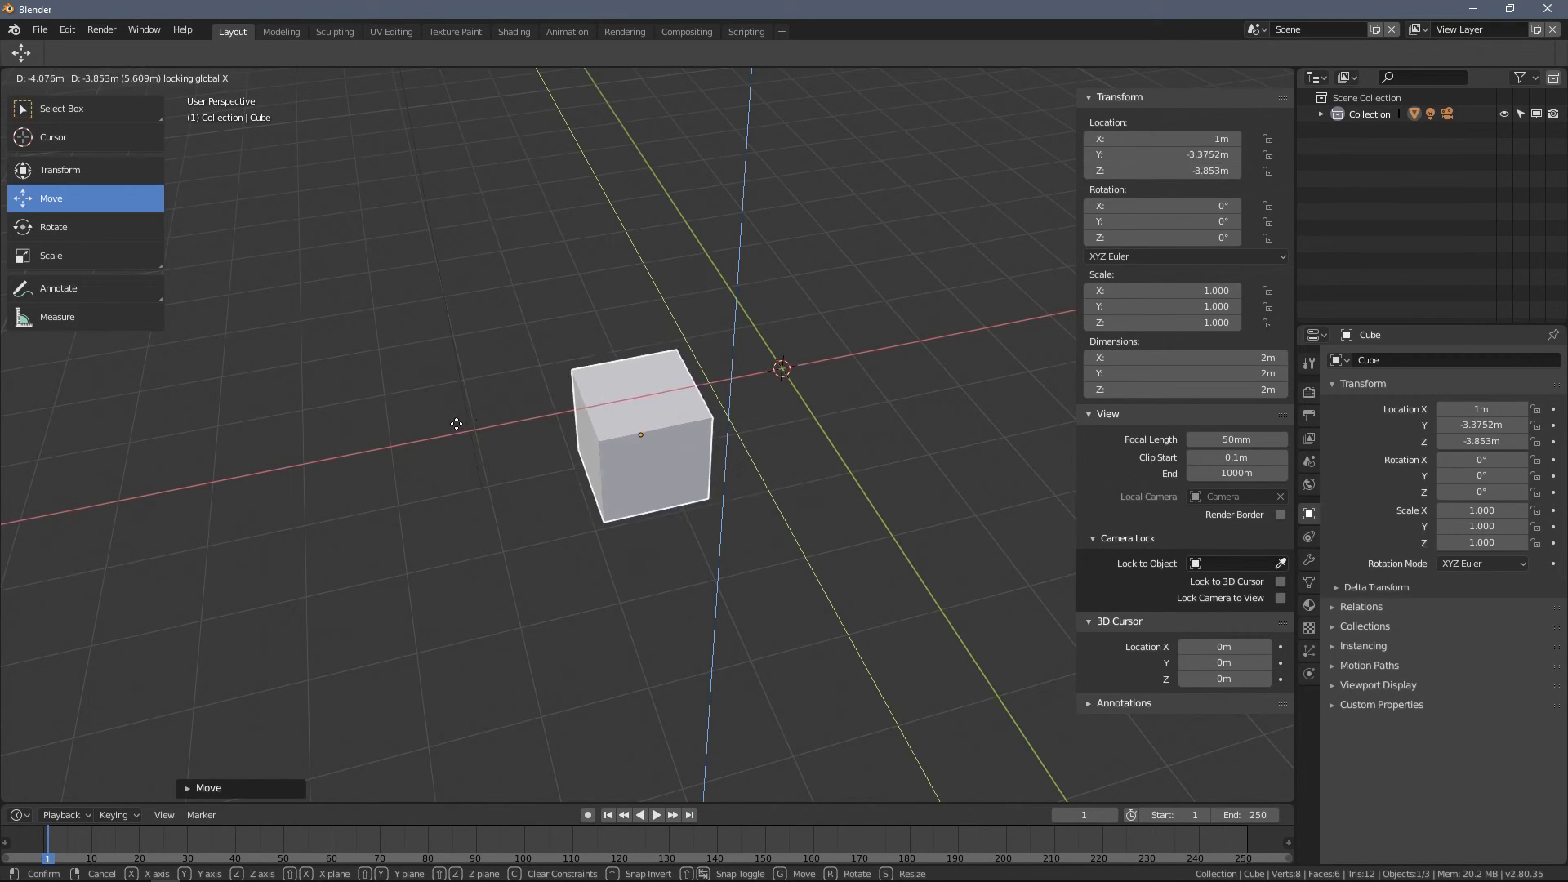
{"action": "key", "text": "shift+z"}
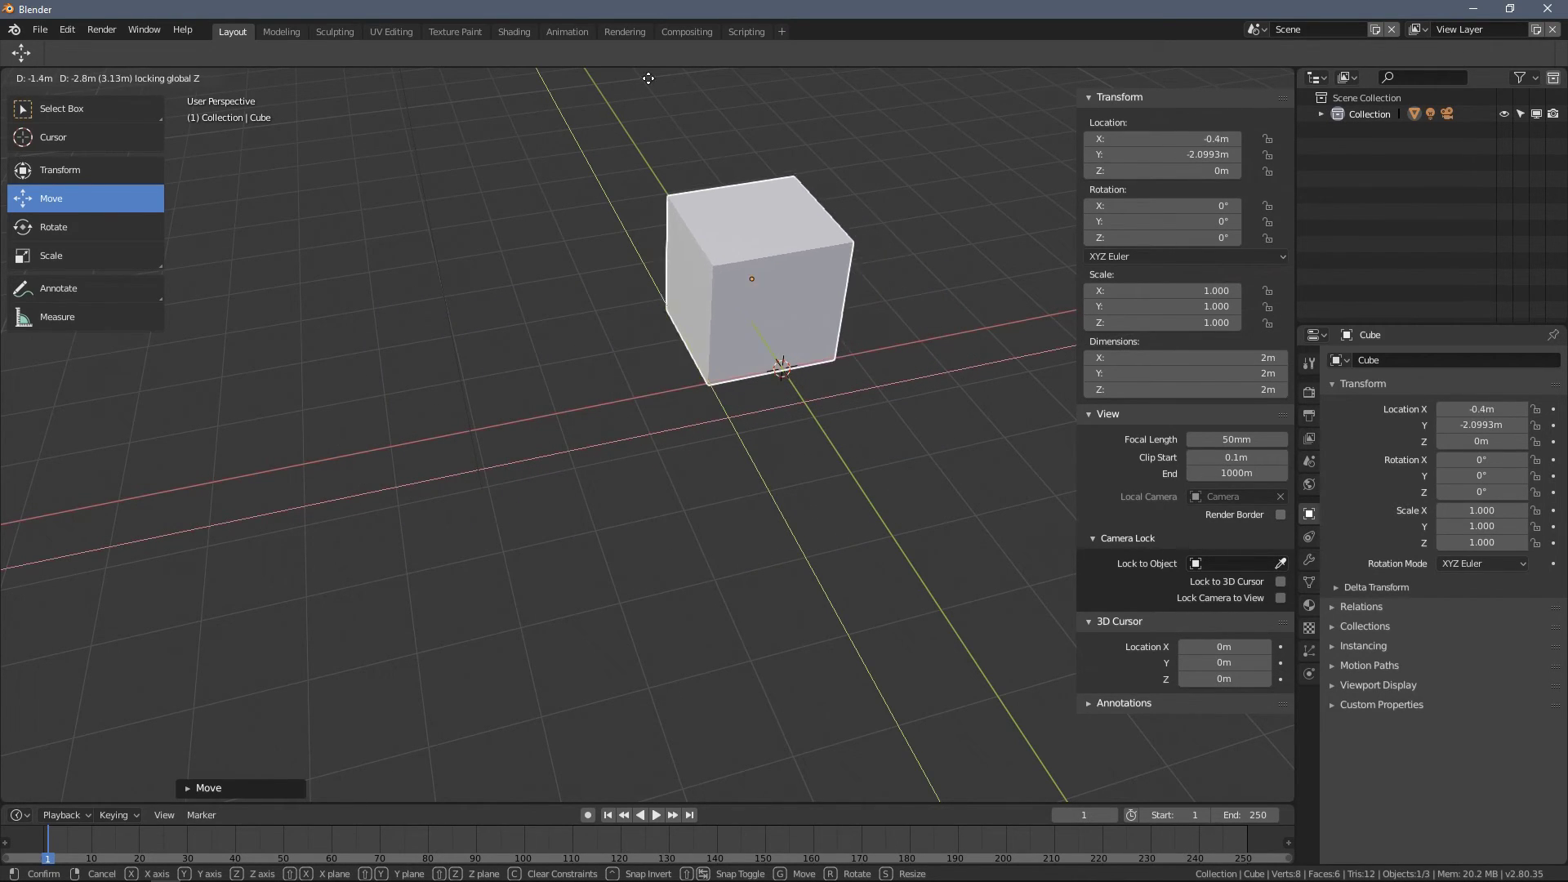
{"action": "left_click", "coordinate": [187, 714]}
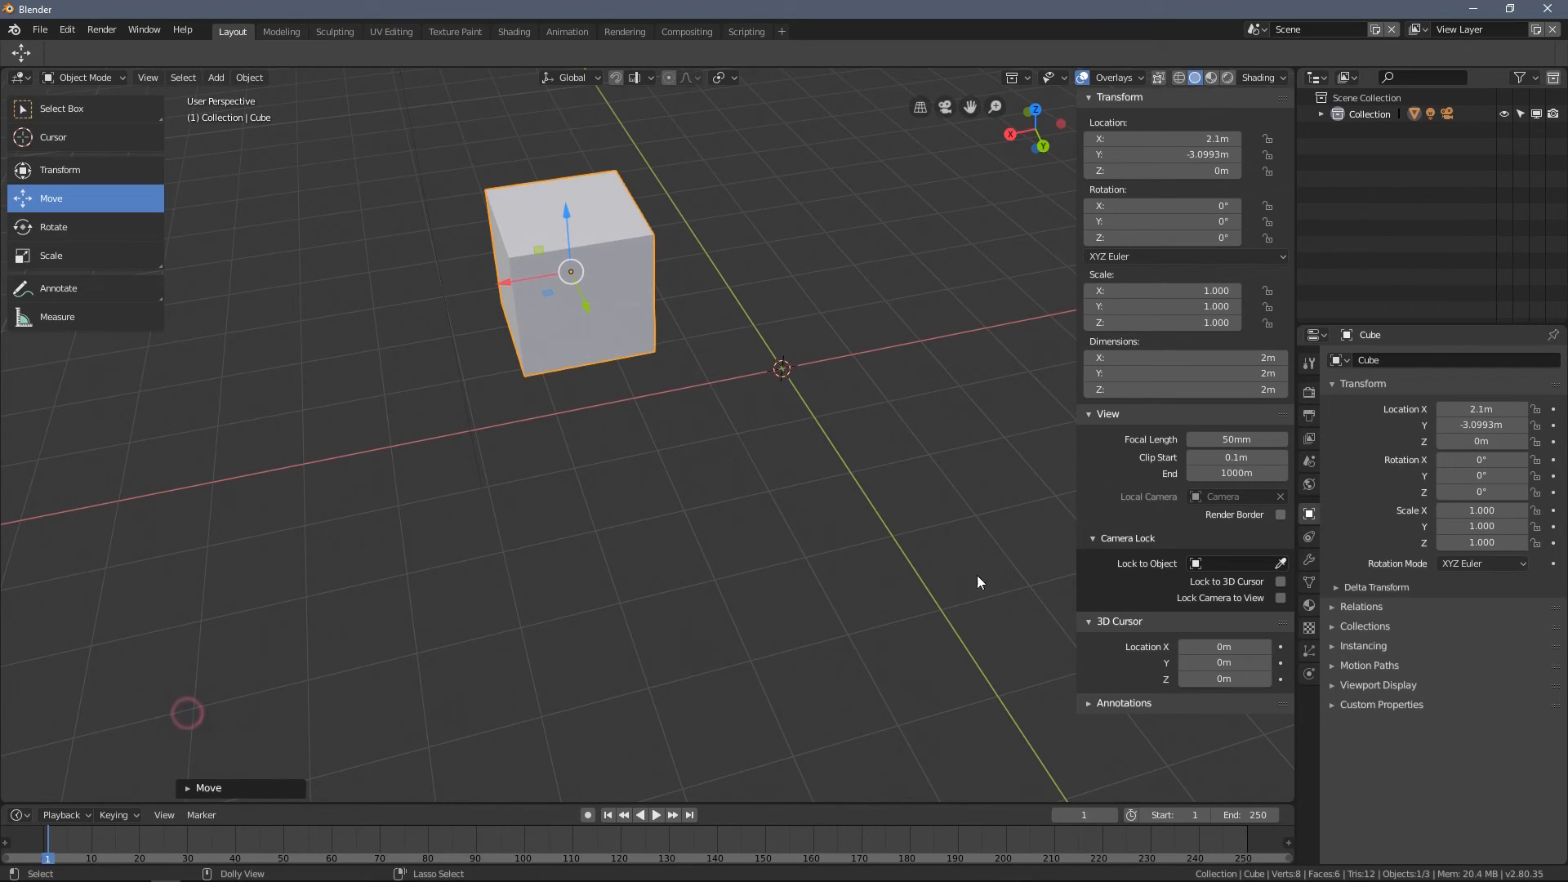
Step: Reset the cube's X and Y locations to 0 m
{"action": "left_click", "coordinate": [1169, 140]}
{"action": "type", "text": "0"}
{"action": "key", "text": "Return"}
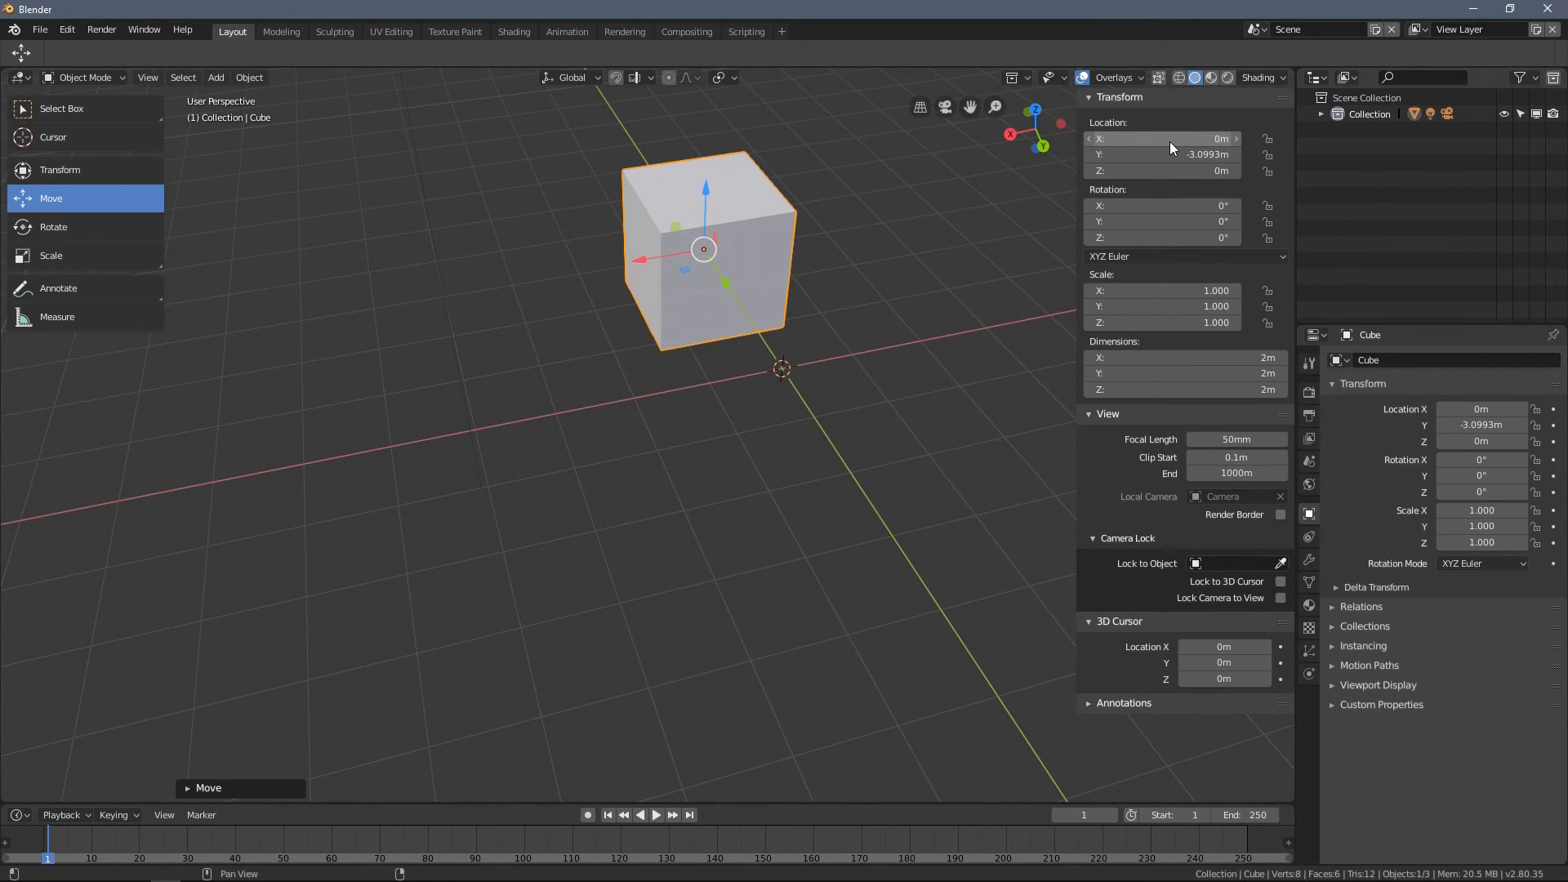
{"action": "key", "text": "Tab"}
{"action": "key", "text": "Tab"}
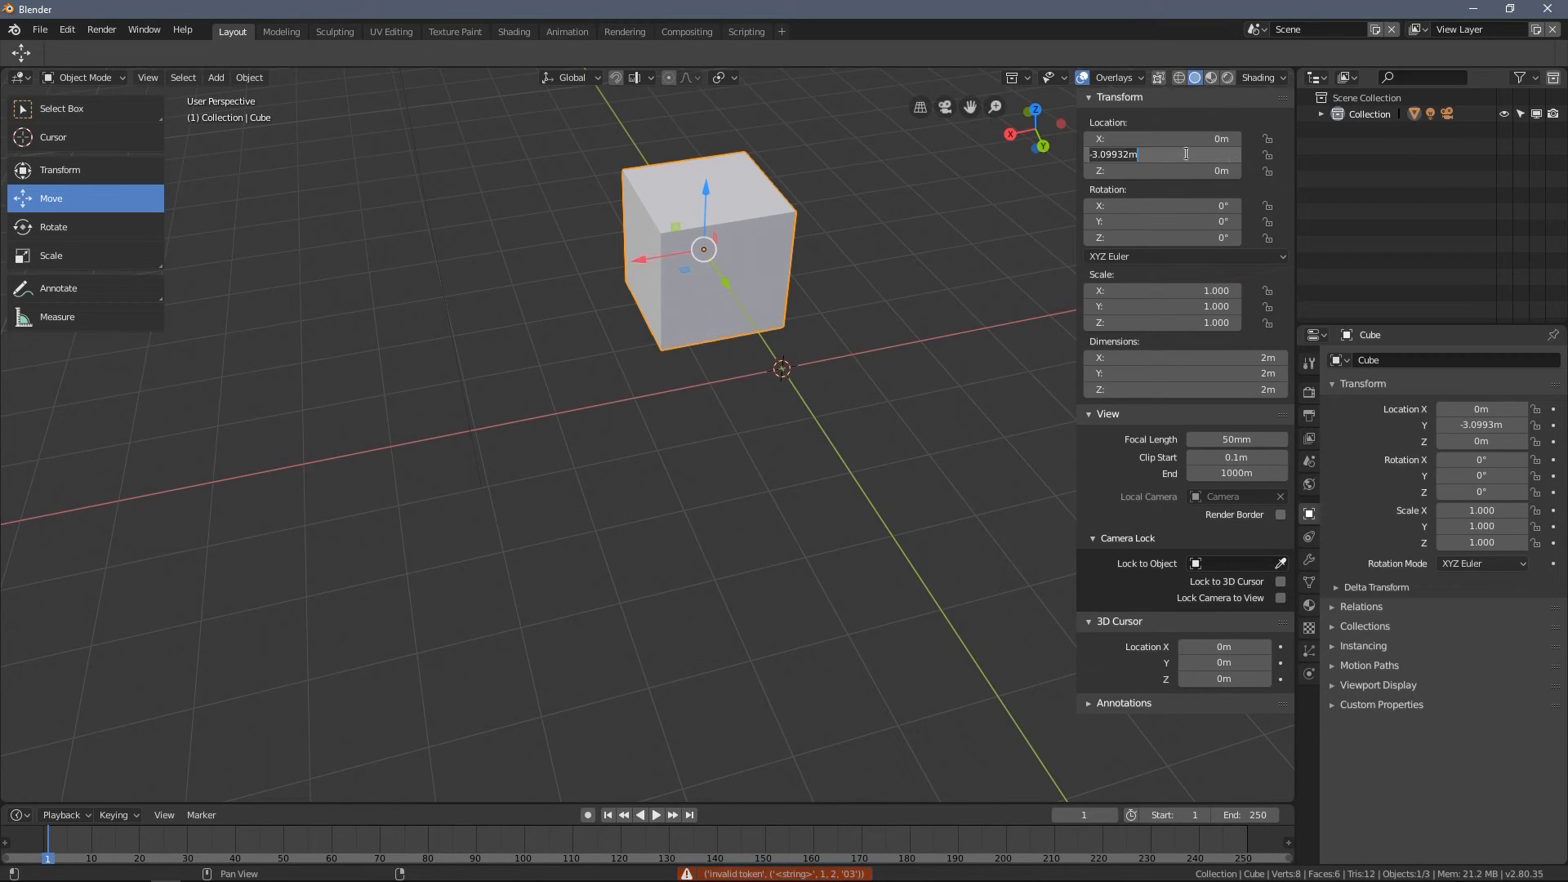
{"action": "type", "text": "0"}
{"action": "key", "text": "Return"}
Step: Move the cube across the ground plane in snapped increments with the global Z axis locked, to about X 1.2 m, Y 0.3 m
{"action": "scroll", "coordinate": [542, 355], "scroll_direction": "down", "scroll_amount": 3}
{"action": "middle_click_drag", "start_coordinate": [542, 354], "coordinate": [736, 425]}
{"action": "key", "text": "g"}
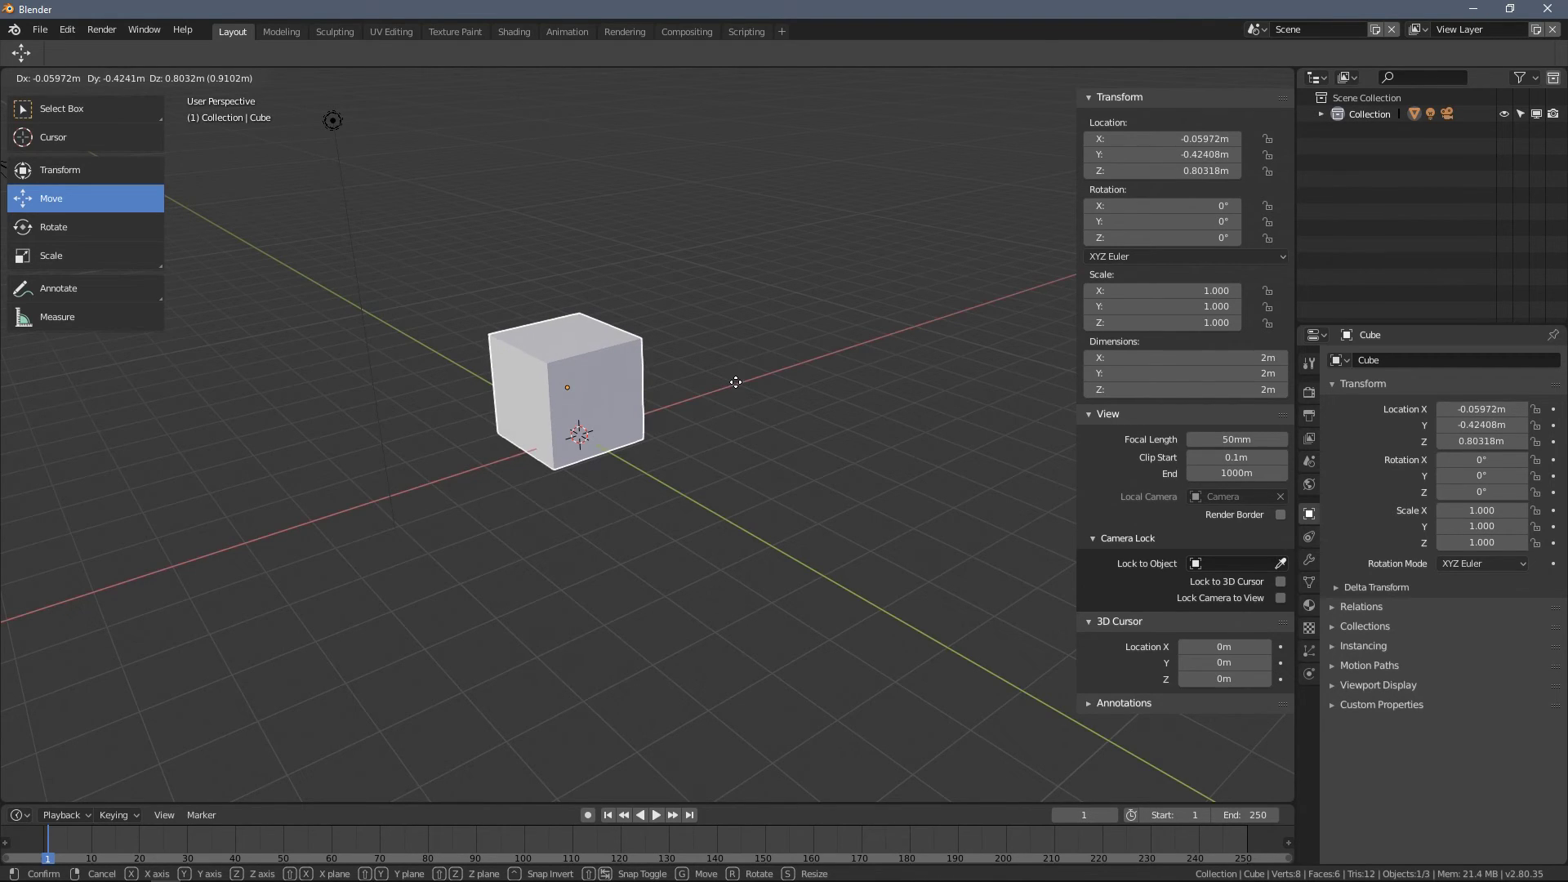
{"action": "key", "text": "shift+z"}
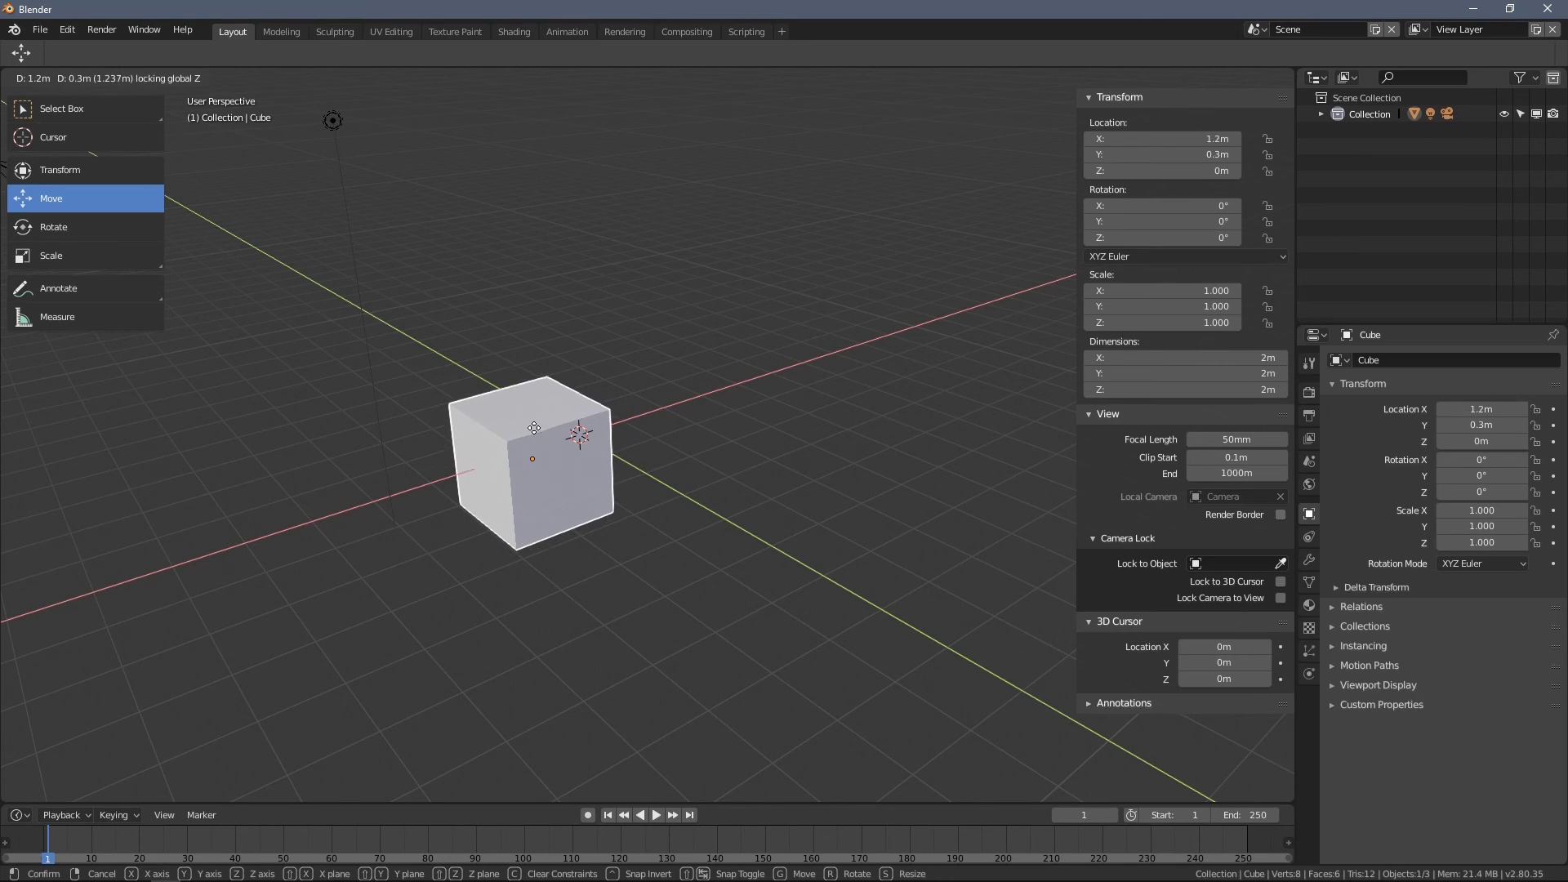
Step: Move the cube around the XY plane with the gizmo, leaving it at about X -0.28 m, Y 0.46 m
{"action": "left_click_drag", "start_coordinate": [522, 496], "coordinate": [575, 459]}
{"action": "middle_click_drag", "start_coordinate": [770, 338], "coordinate": [741, 482]}
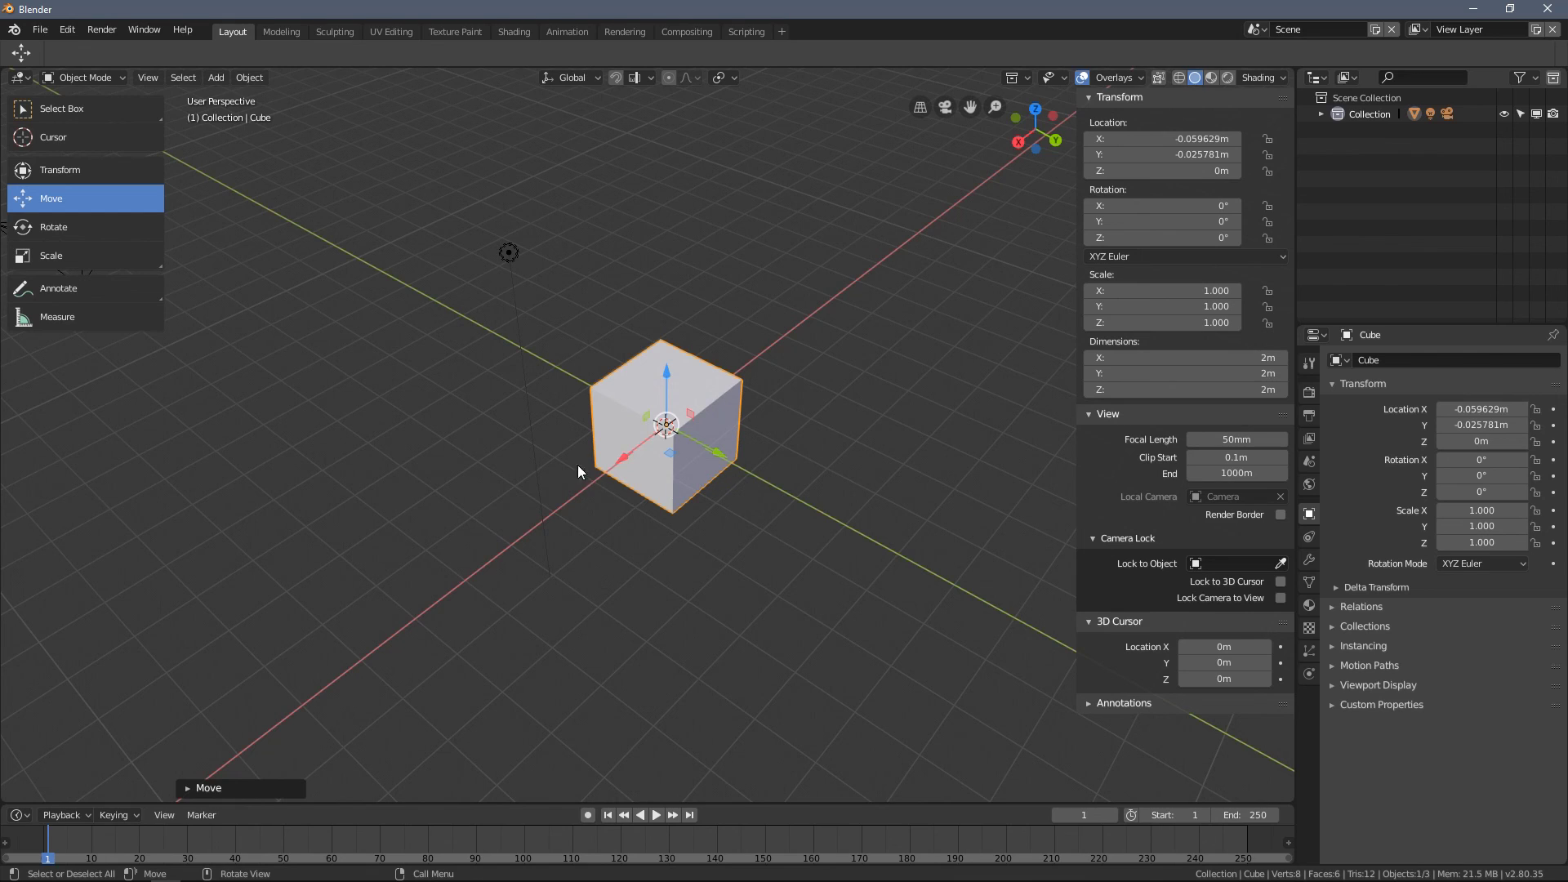
{"action": "middle_click_drag", "start_coordinate": [693, 532], "coordinate": [679, 524]}
{"action": "left_click_drag", "start_coordinate": [716, 455], "coordinate": [560, 366]}
{"action": "left_click_drag", "start_coordinate": [451, 355], "coordinate": [653, 298]}
{"action": "middle_click_drag", "start_coordinate": [655, 297], "coordinate": [604, 287]}
{"action": "left_click_drag", "start_coordinate": [542, 291], "coordinate": [719, 439]}
{"action": "middle_click_drag", "start_coordinate": [756, 515], "coordinate": [899, 425]}
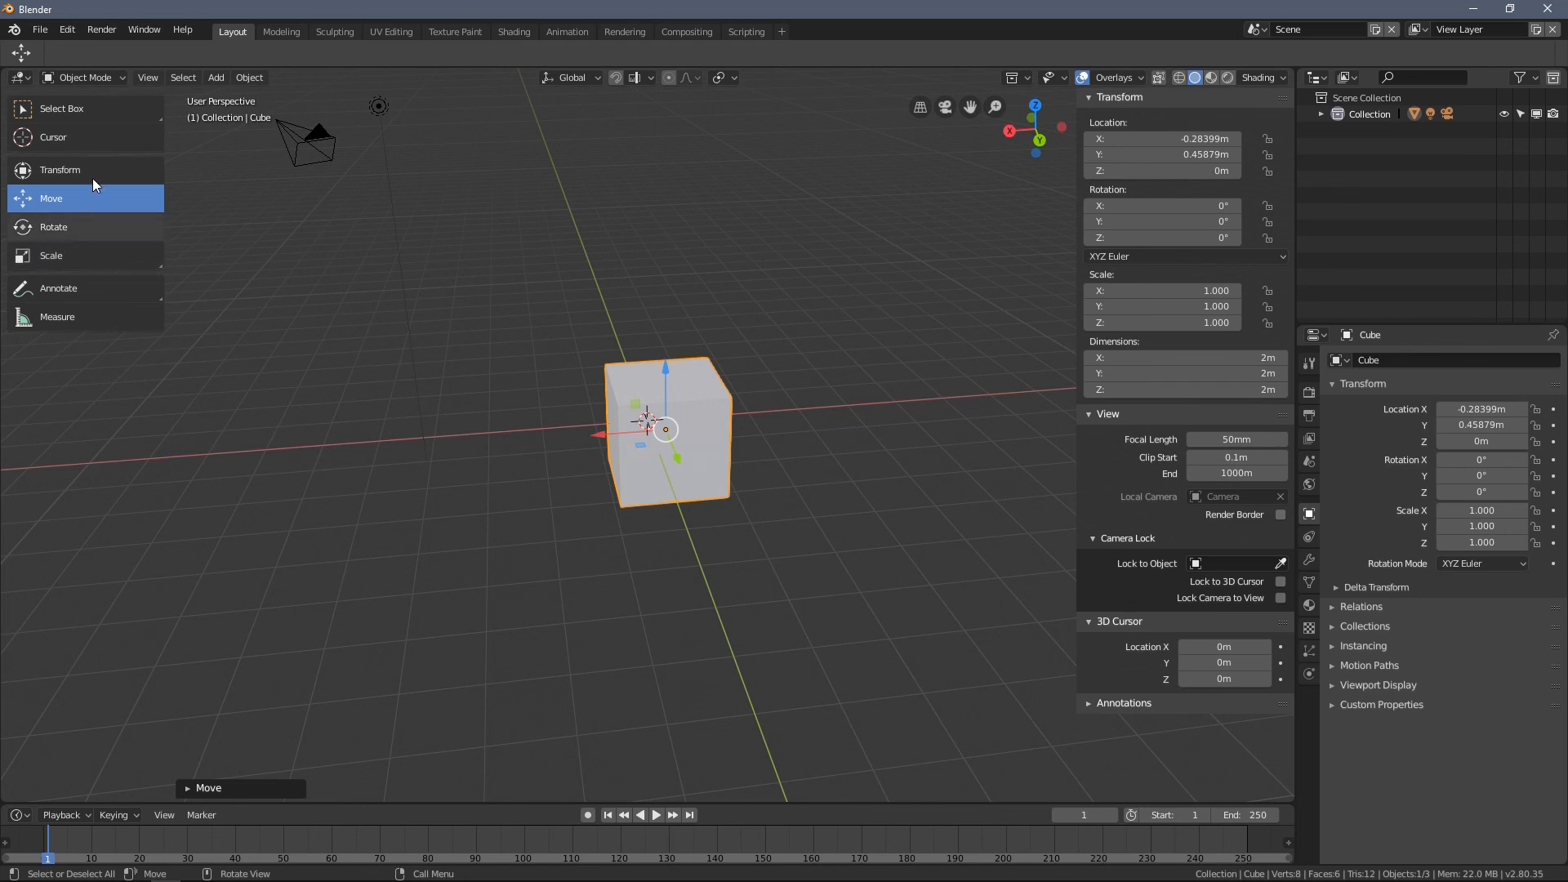
Step: Scale the cube with the gizmo's axis handles to about 2.74 in X, 2.84 in Y and 0.51 in Z
{"action": "left_click", "coordinate": [66, 248]}
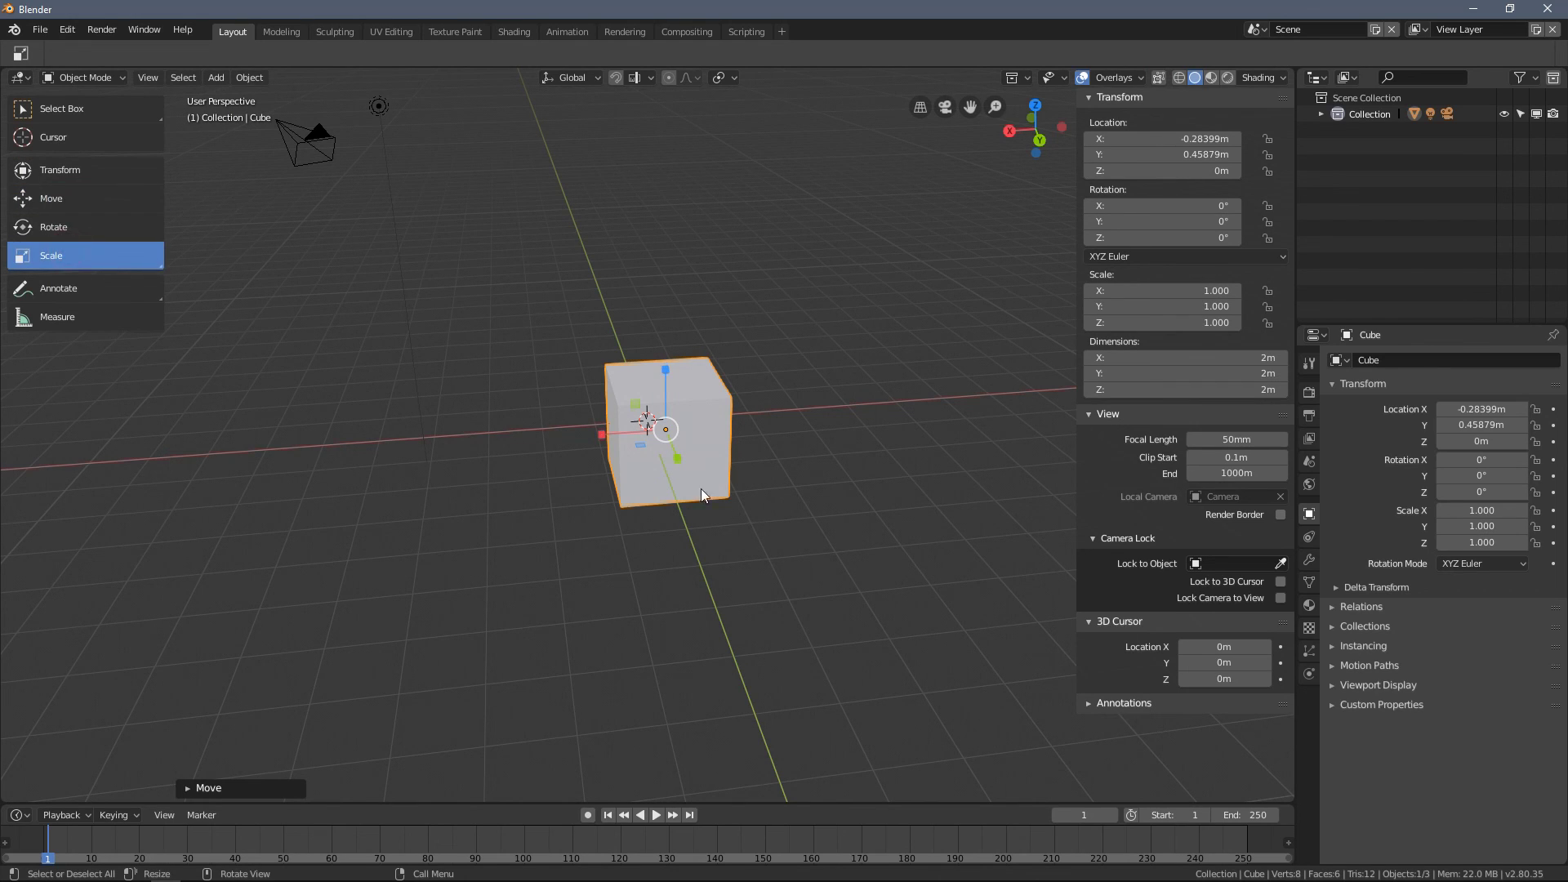
{"action": "left_click_drag", "start_coordinate": [607, 438], "coordinate": [498, 447]}
{"action": "middle_click_drag", "start_coordinate": [498, 448], "coordinate": [689, 459]}
{"action": "left_click_drag", "start_coordinate": [735, 480], "coordinate": [809, 535]}
{"action": "middle_click_drag", "start_coordinate": [808, 535], "coordinate": [760, 457]}
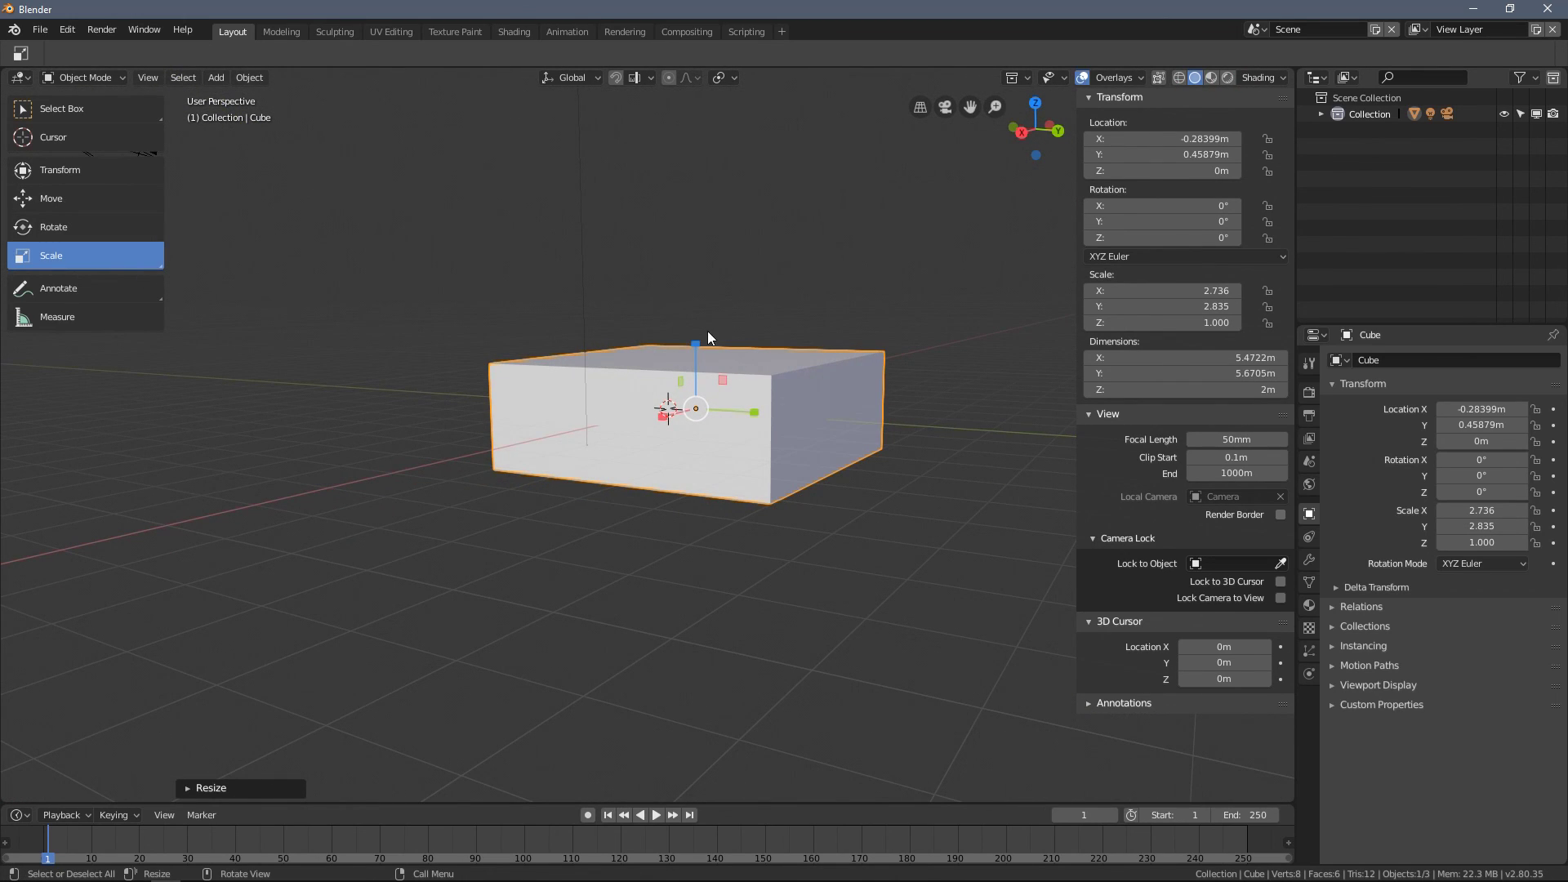
{"action": "left_click_drag", "start_coordinate": [695, 343], "coordinate": [694, 377]}
{"action": "middle_click_drag", "start_coordinate": [772, 296], "coordinate": [718, 433]}
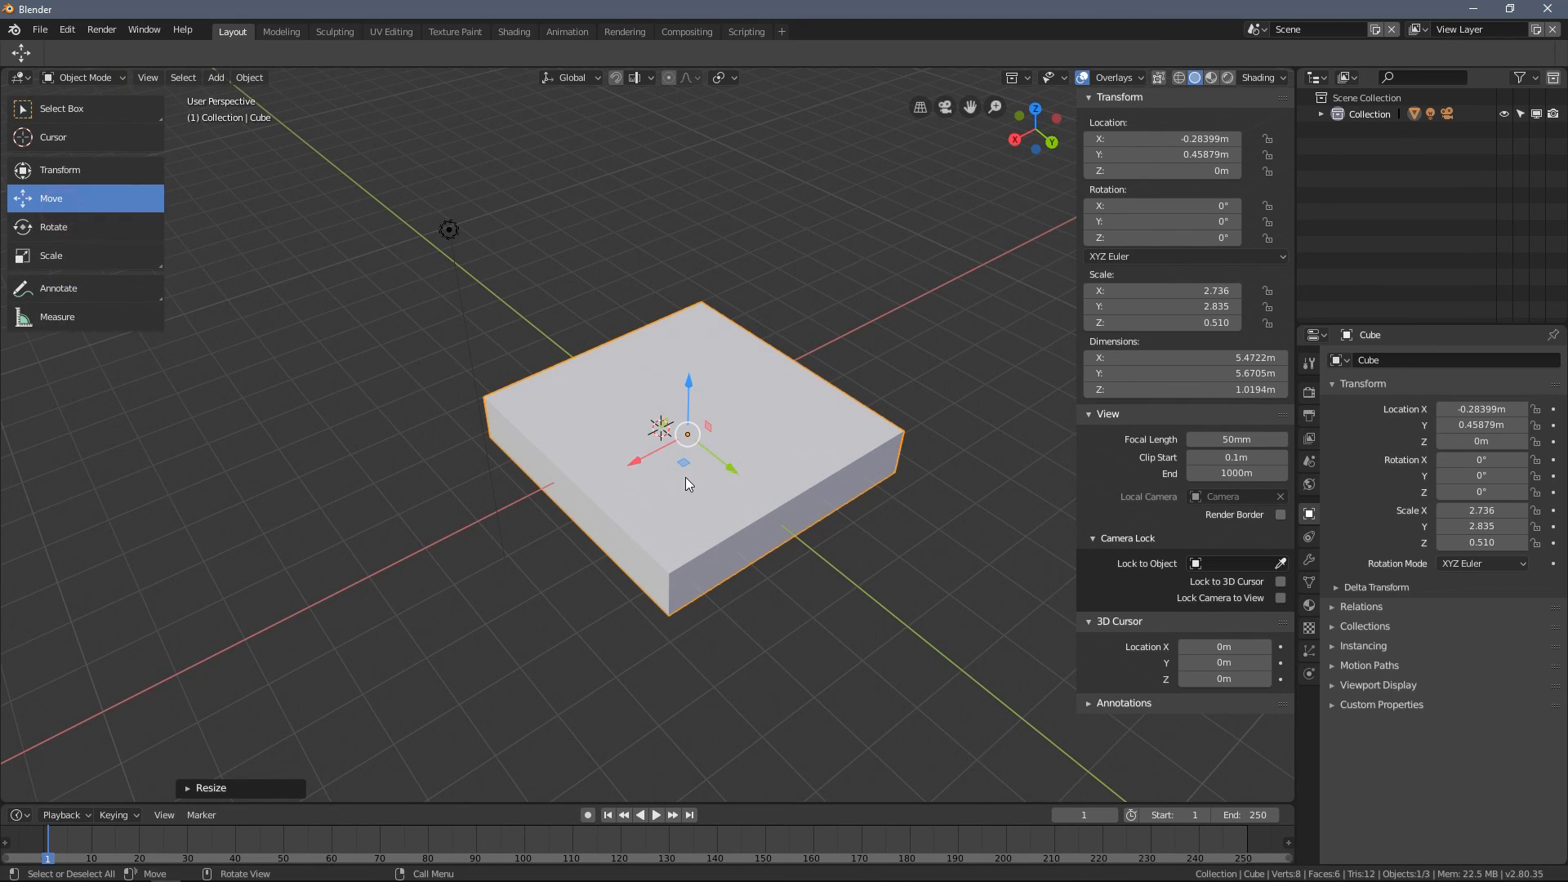
Step: Move the flattened box in the XY plane with the blue plane handle to about X 3.73 m, Y 4.47 m
{"action": "left_click_drag", "start_coordinate": [685, 460], "coordinate": [645, 726]}
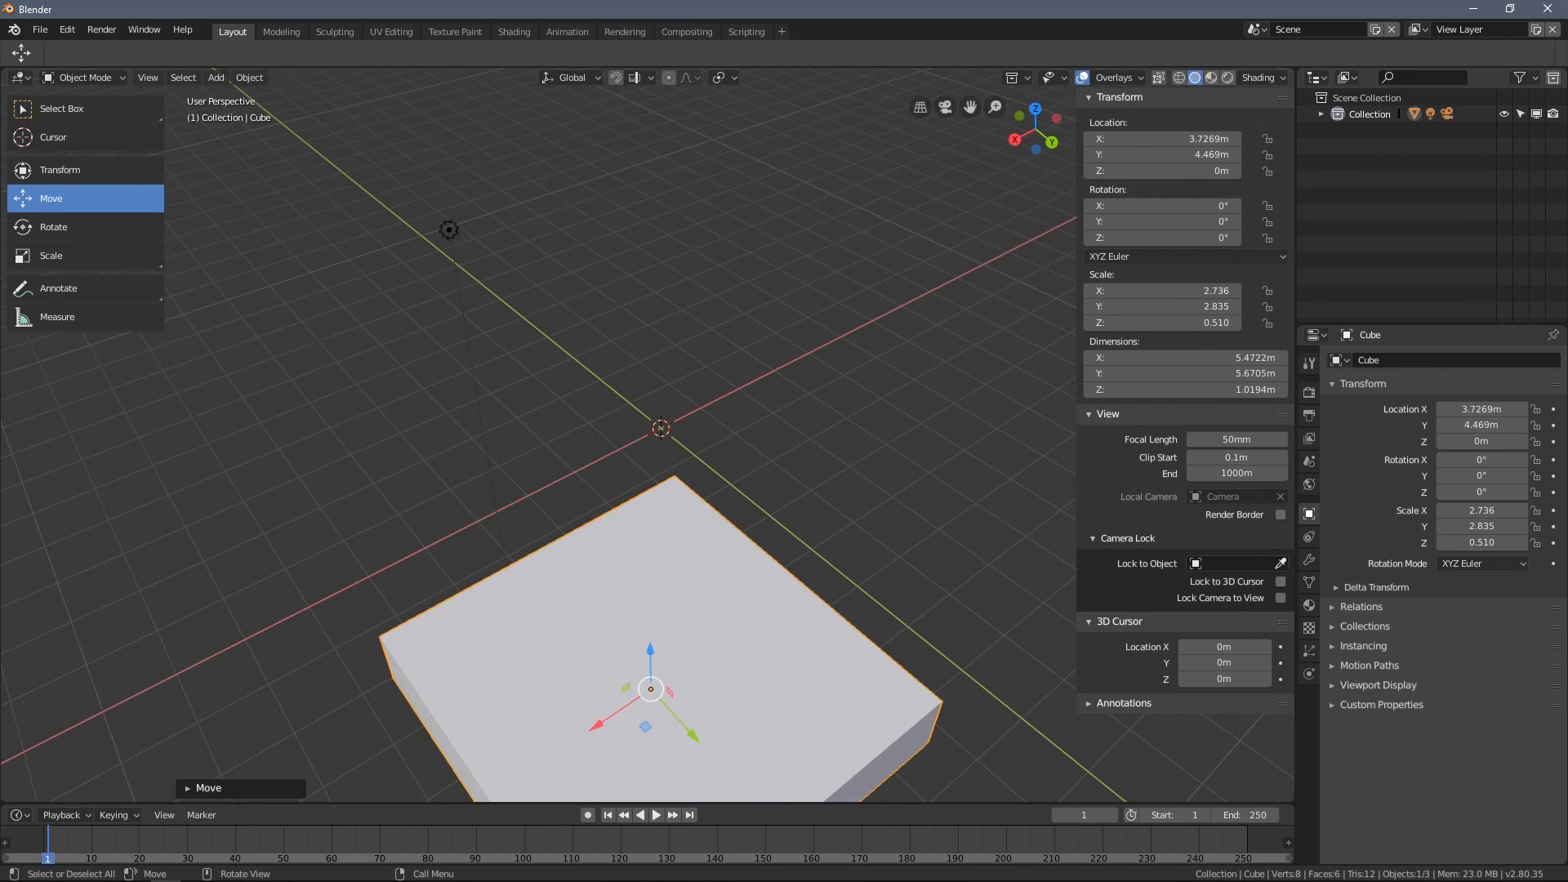